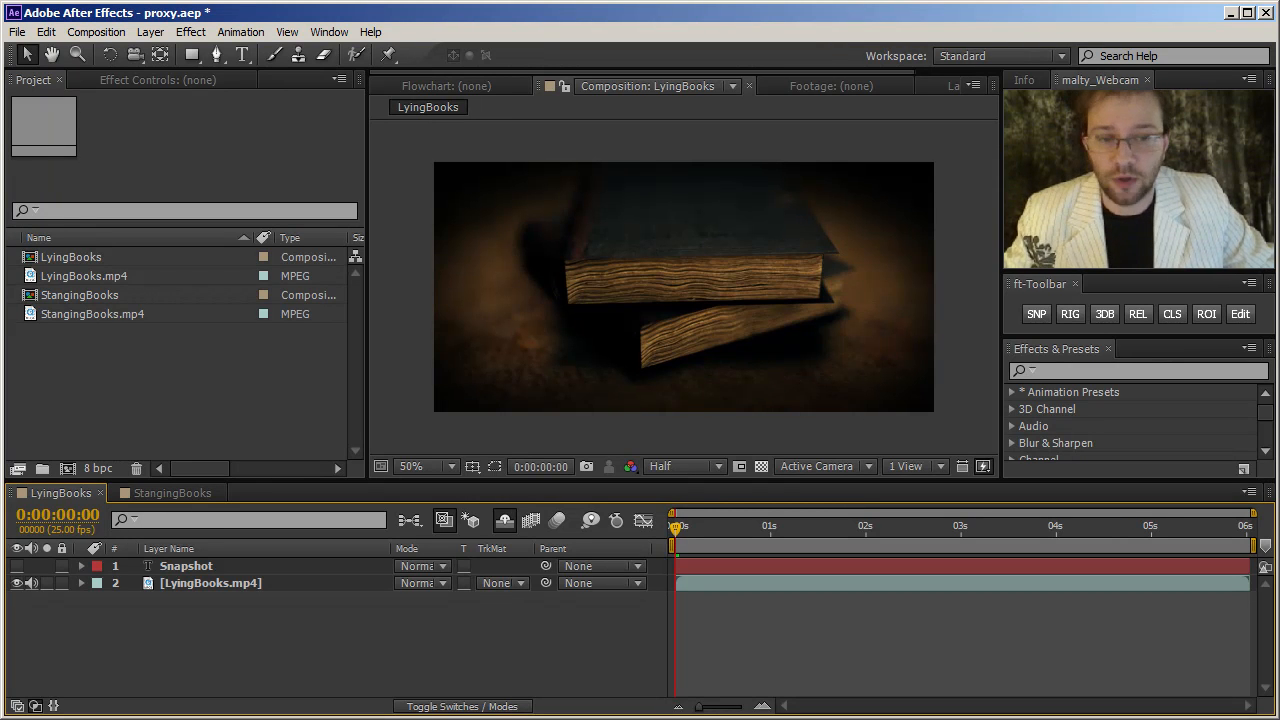
Save snapshots of the LyingBooks composition's current frame with the snapshot script, checking the save messages in the Info readout
{"action": "left_click", "coordinate": [1037, 314]}
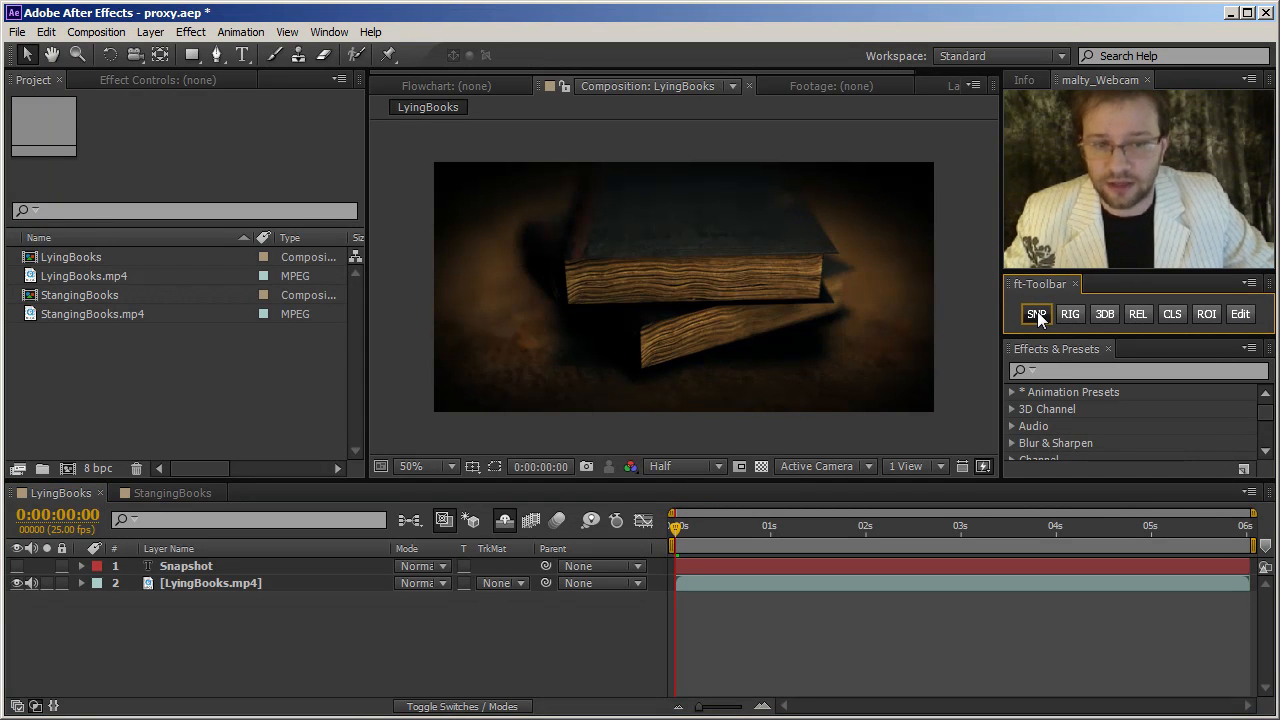
{"action": "left_click", "coordinate": [1022, 82]}
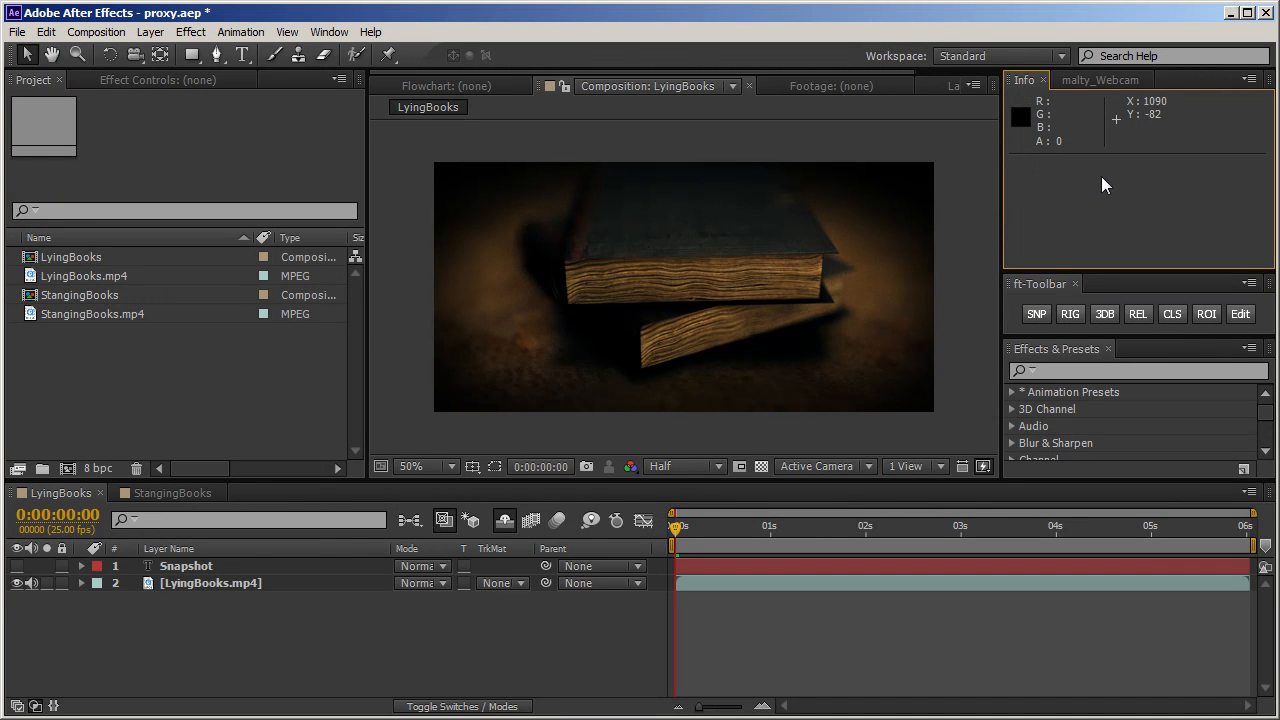
{"action": "left_click", "coordinate": [1036, 314]}
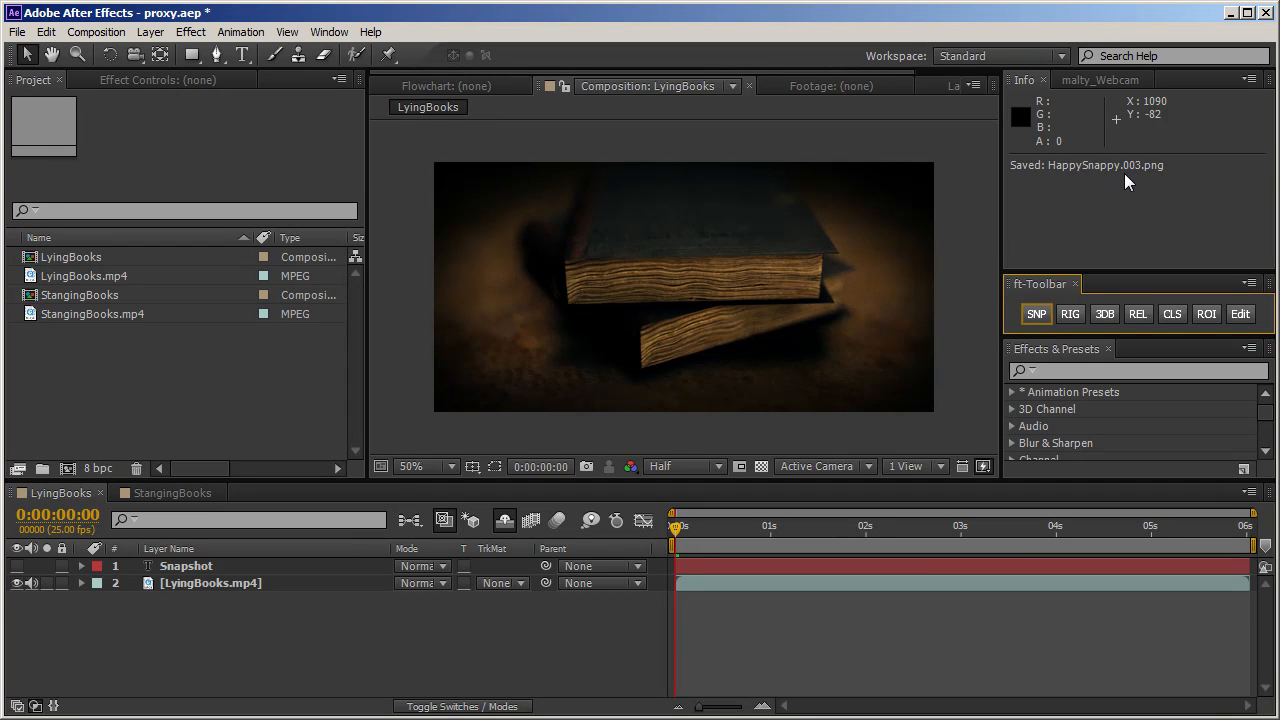
{"action": "left_click", "coordinate": [1041, 313]}
{"action": "left_click", "coordinate": [1100, 80]}
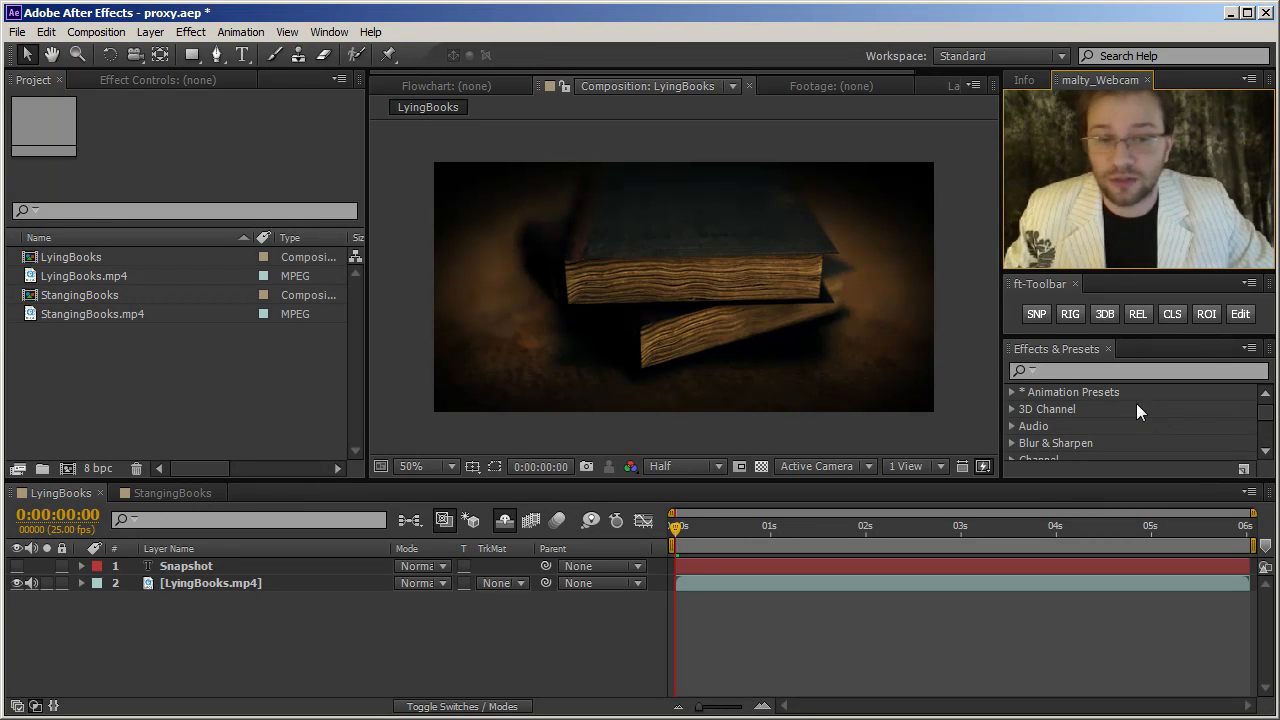
Take another snapshot of the LyingBooks frame, and open the snapshot script's Save As dialog and cancel it
{"action": "left_click", "coordinate": [1038, 313]}
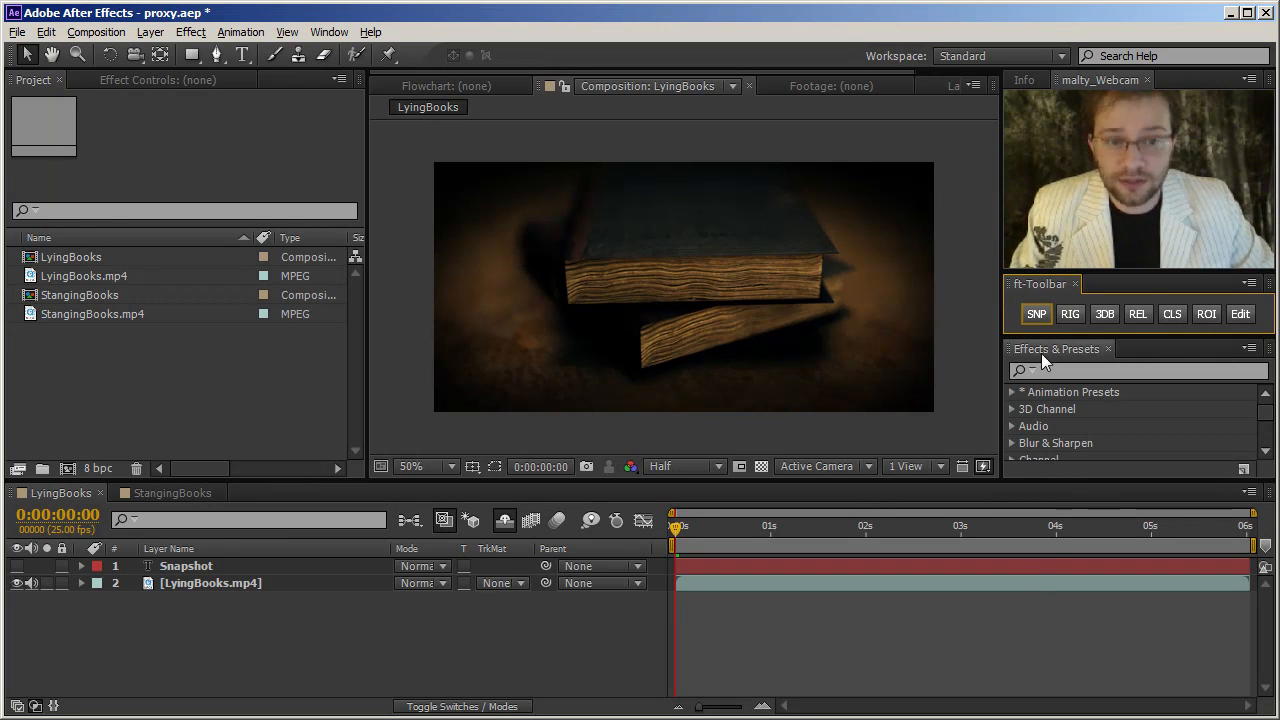
{"action": "left_click", "coordinate": [1035, 315]}
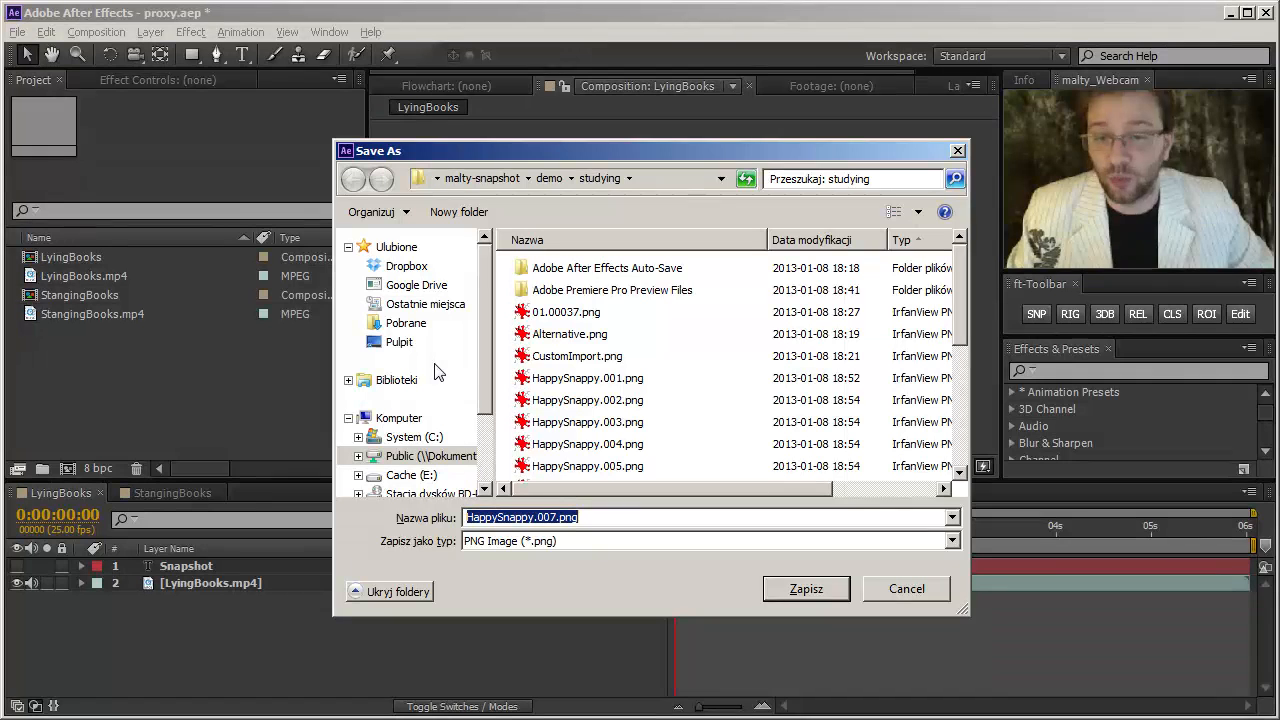
{"action": "left_click", "coordinate": [906, 589]}
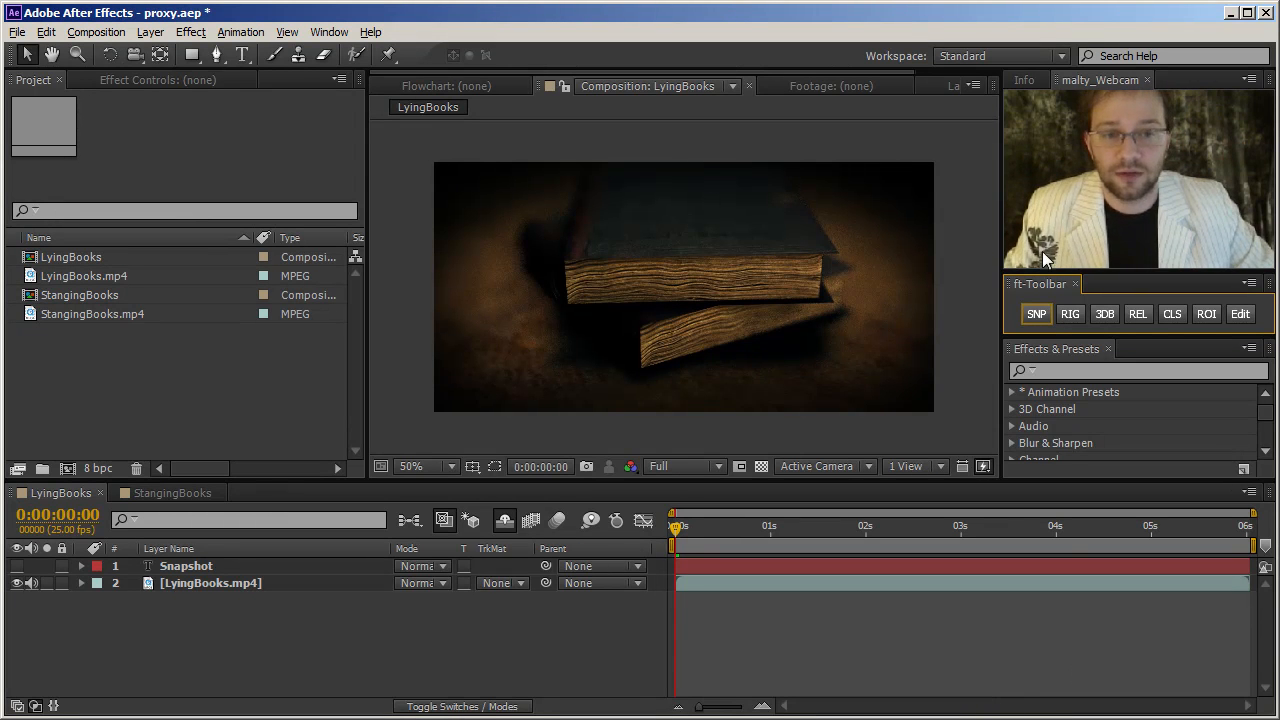
Save more snapshots of the LyingBooks frame, import the last one into the project, and expand its folder to inspect it
{"action": "left_click", "coordinate": [1036, 314]}
{"action": "left_click", "coordinate": [1035, 315]}
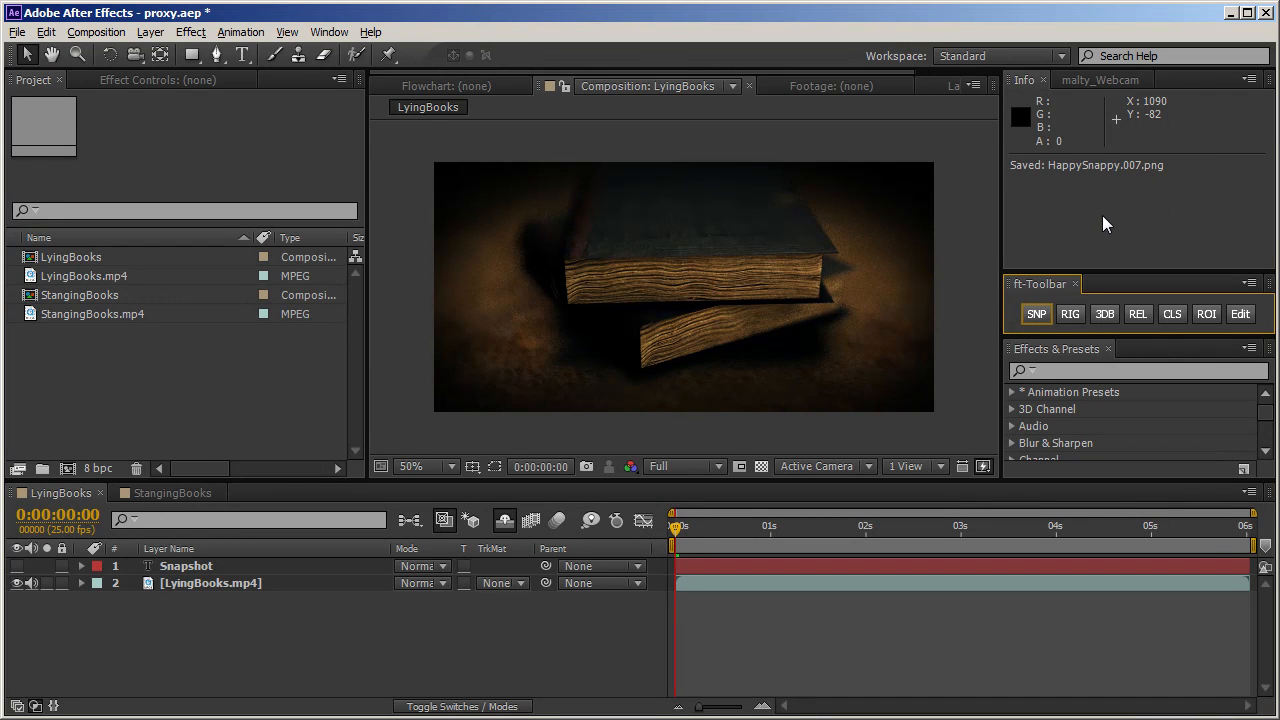
{"action": "left_click", "coordinate": [1030, 320]}
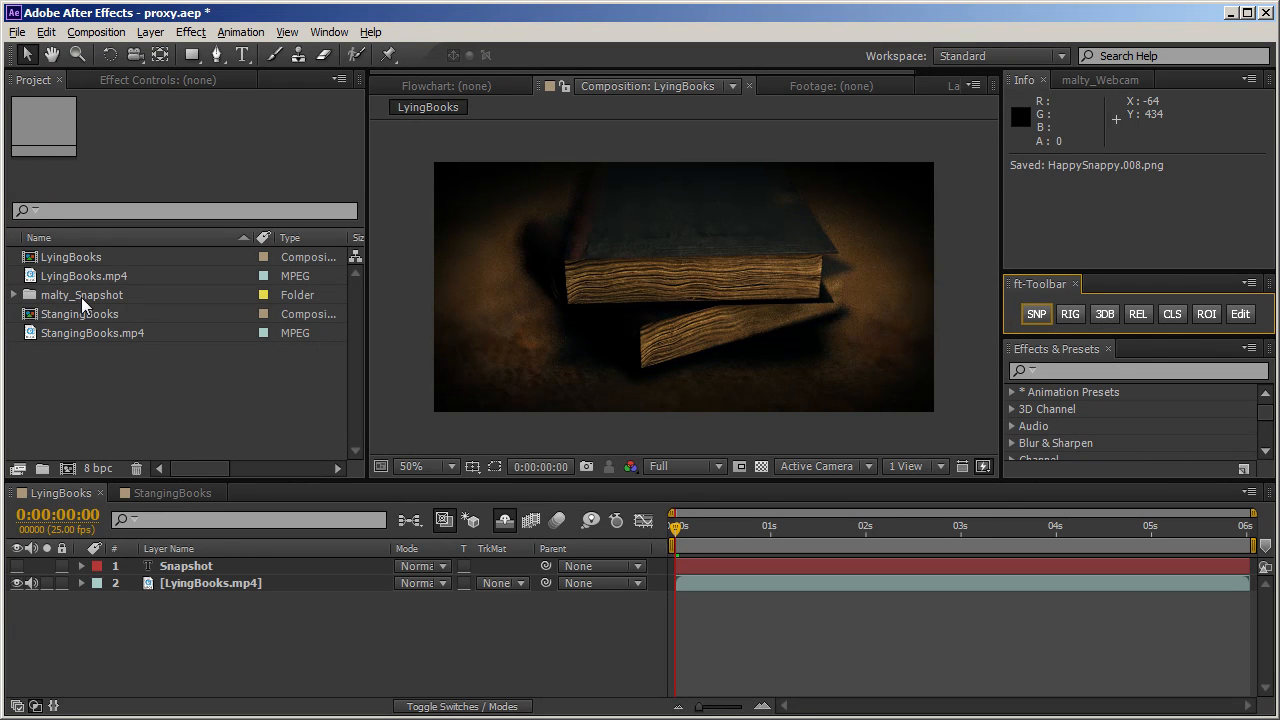
{"action": "left_click", "coordinate": [15, 295]}
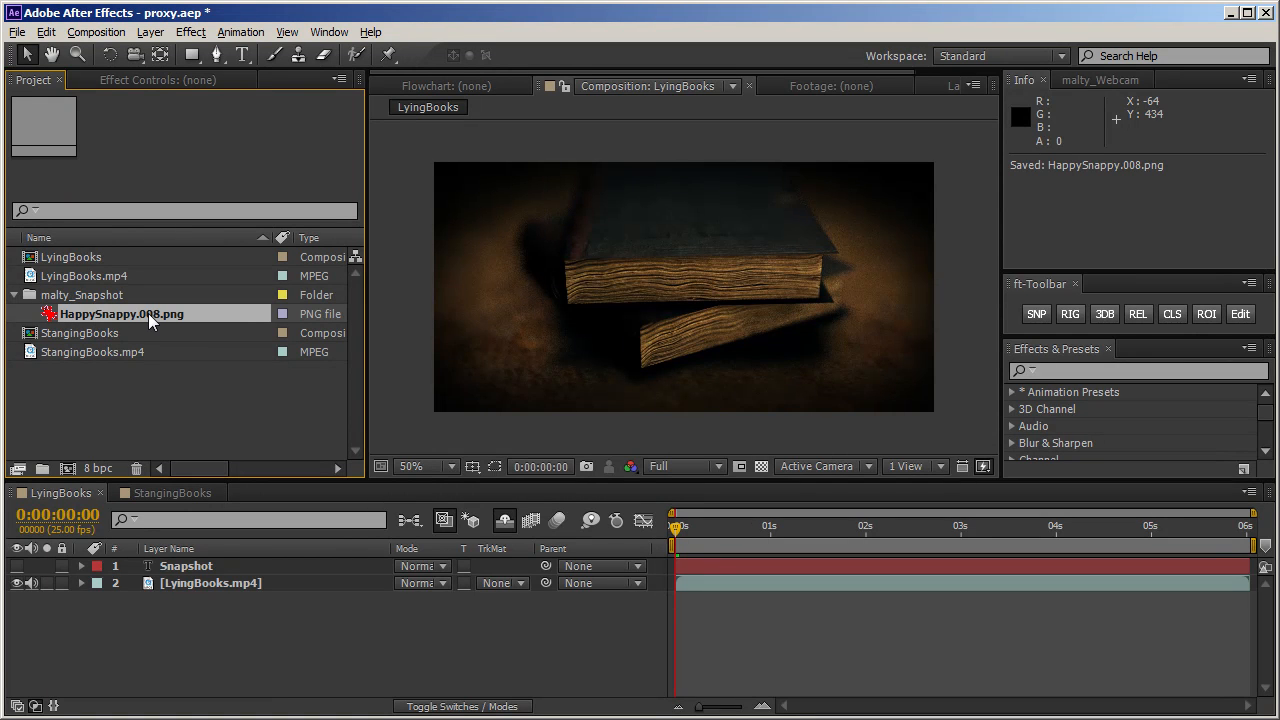
{"action": "left_click", "coordinate": [187, 416]}
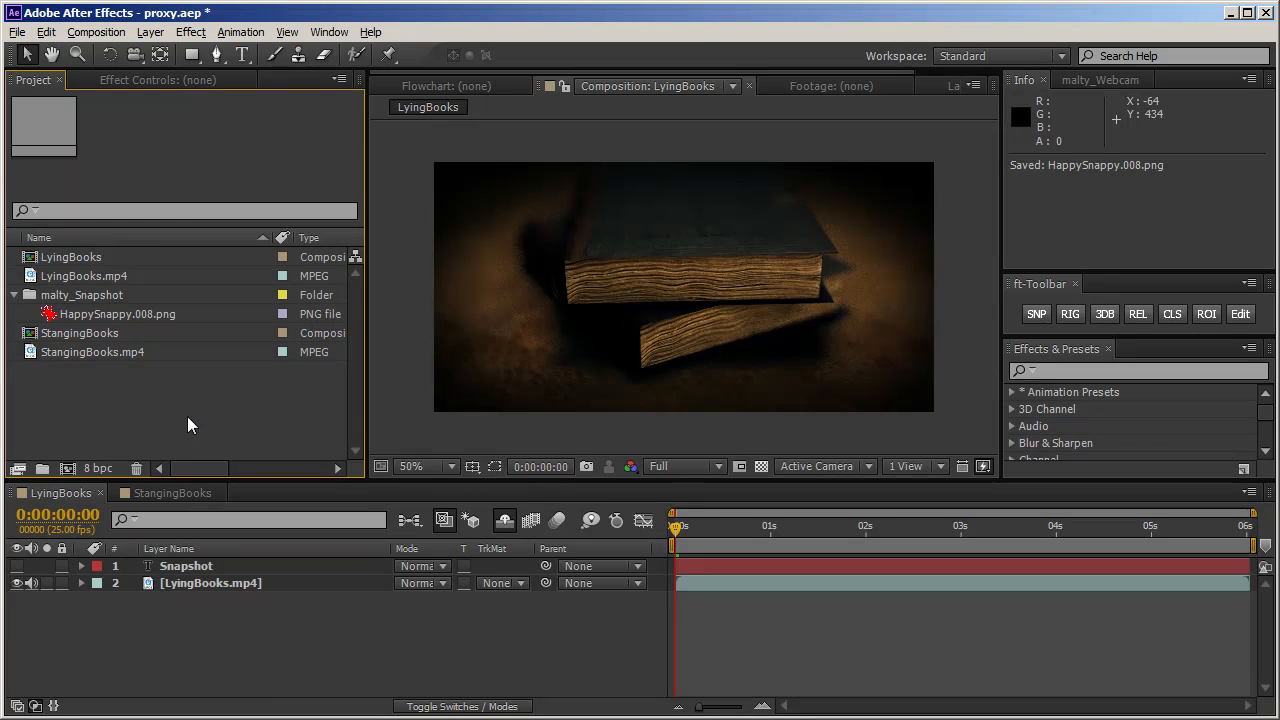
Save a snapshot of the LyingBooks frame under the custom file name QuickExample in the studying folder
{"action": "left_click", "coordinate": [1088, 82]}
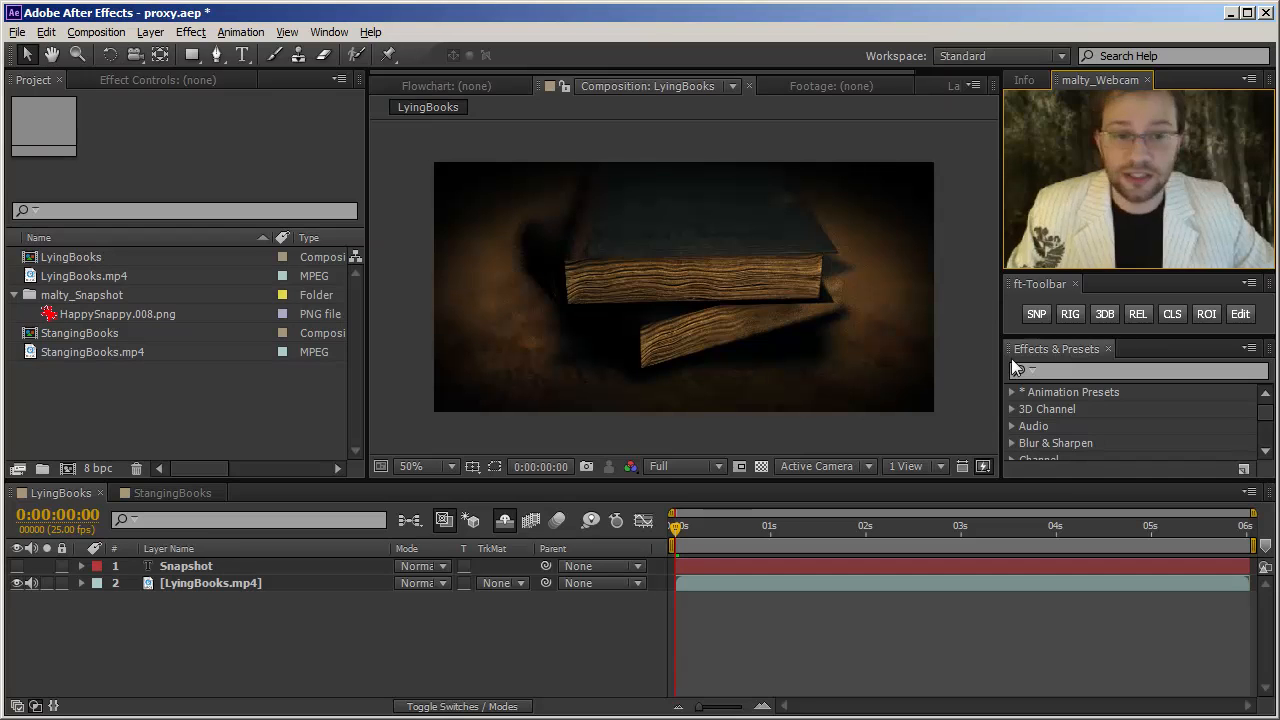
{"action": "left_click", "coordinate": [1038, 313]}
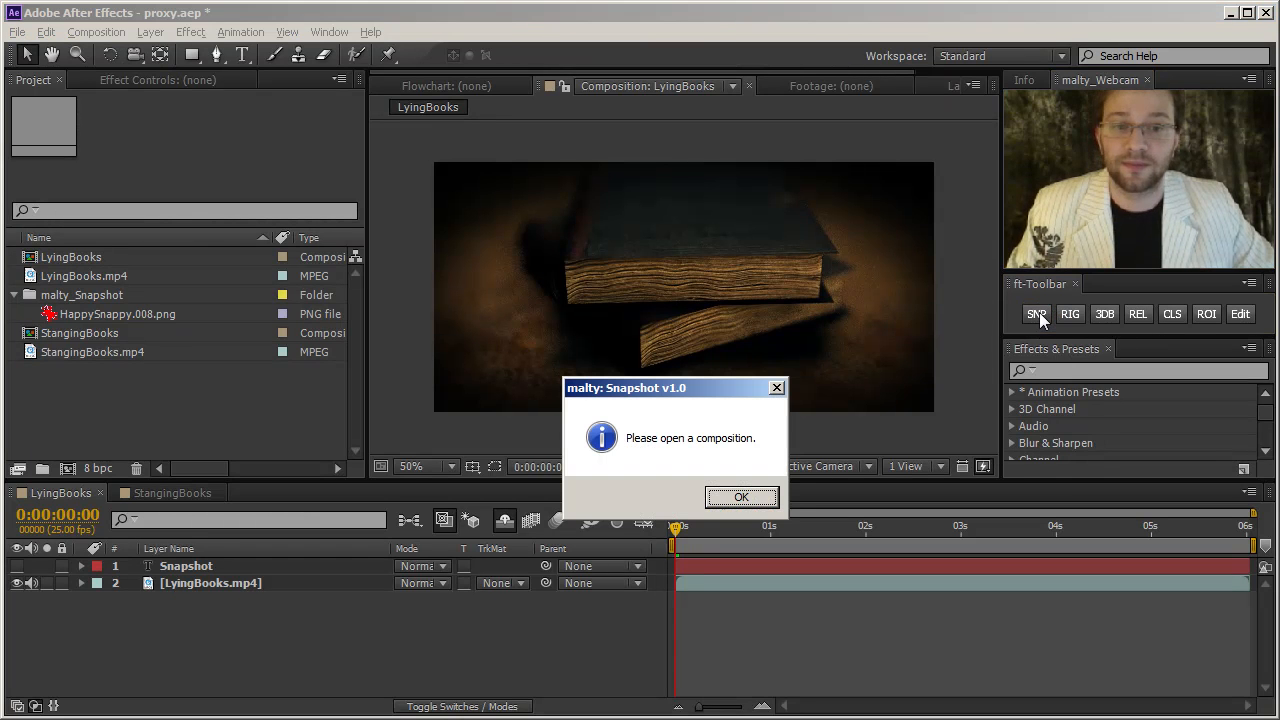
{"action": "left_click", "coordinate": [760, 503]}
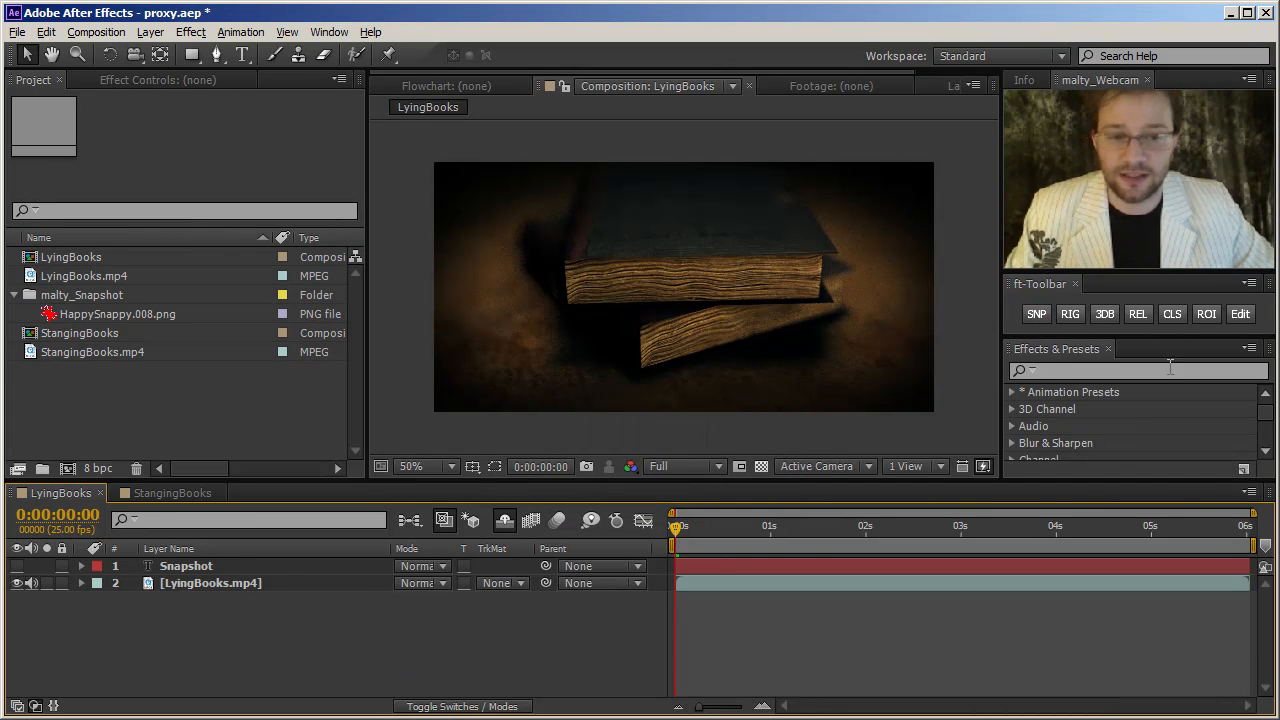
{"action": "left_click", "coordinate": [1033, 318]}
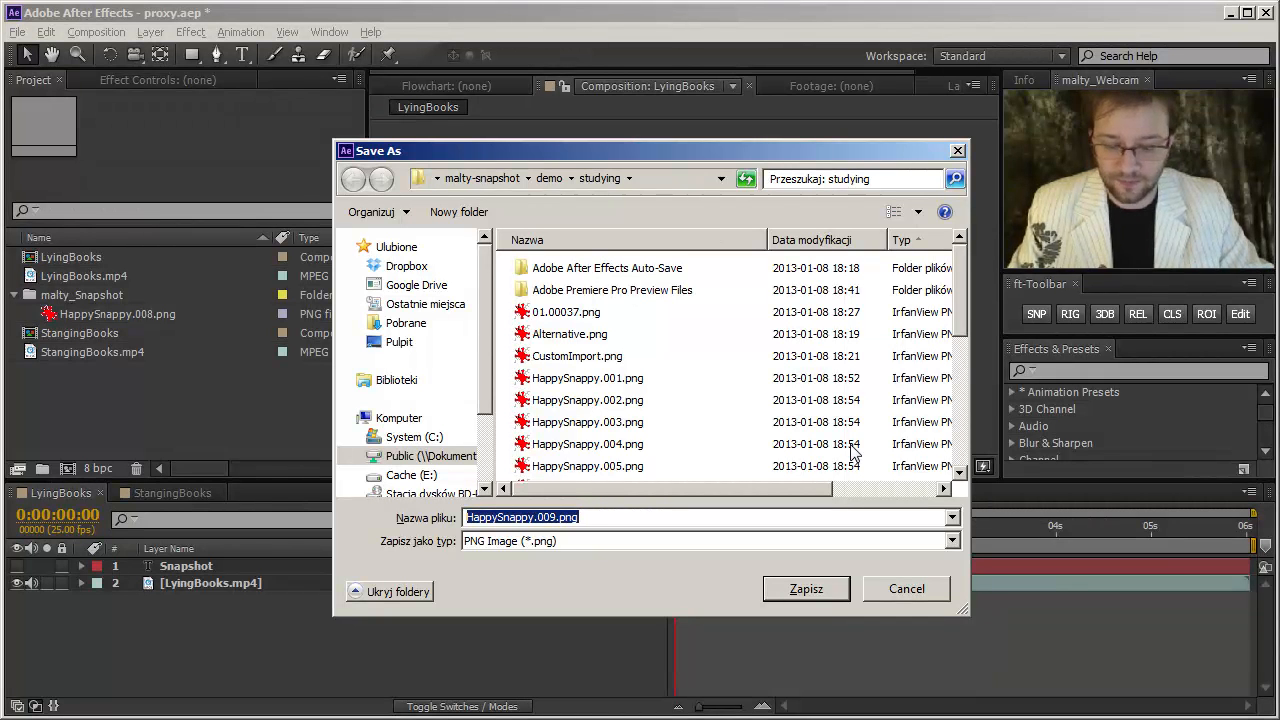
{"action": "type", "text": "QuickExample"}
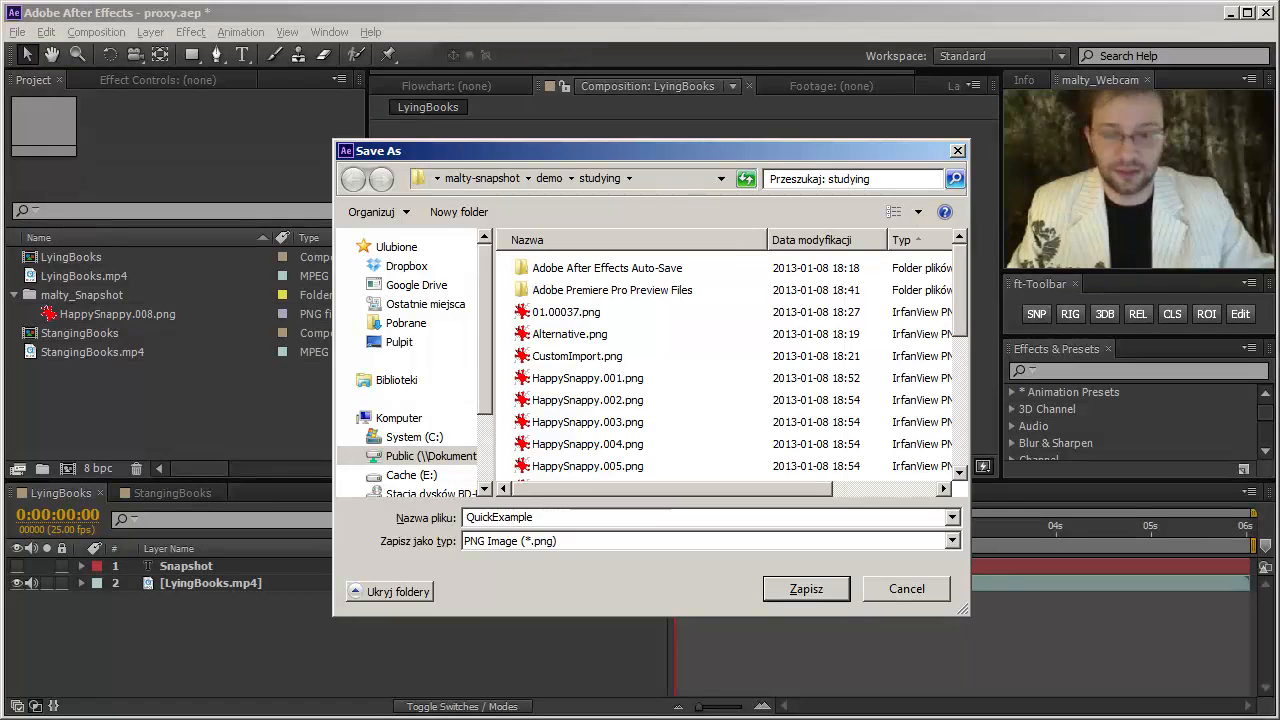
{"action": "left_click", "coordinate": [785, 591]}
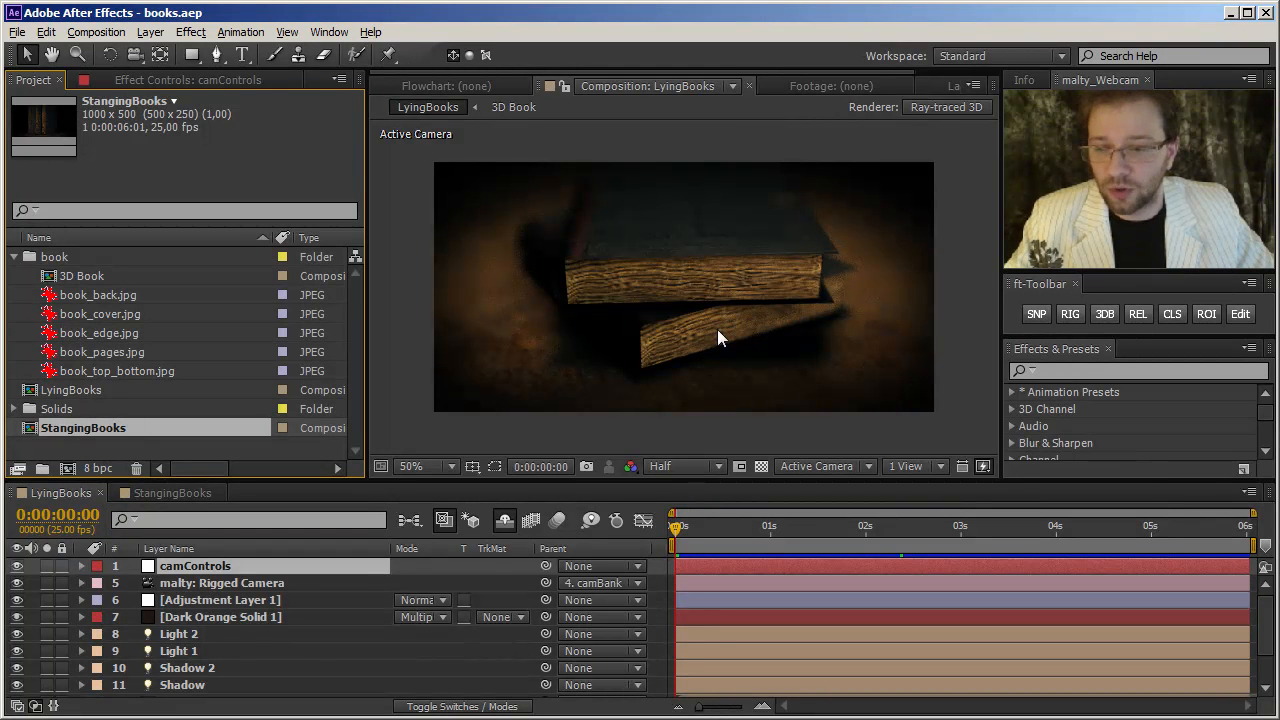
Examine the Simple Camera Rig effect settings on the camControls layer in the books.aep project
{"action": "left_click", "coordinate": [191, 77]}
{"action": "scroll", "coordinate": [343, 218], "scroll_direction": "up", "scroll_amount": 2}
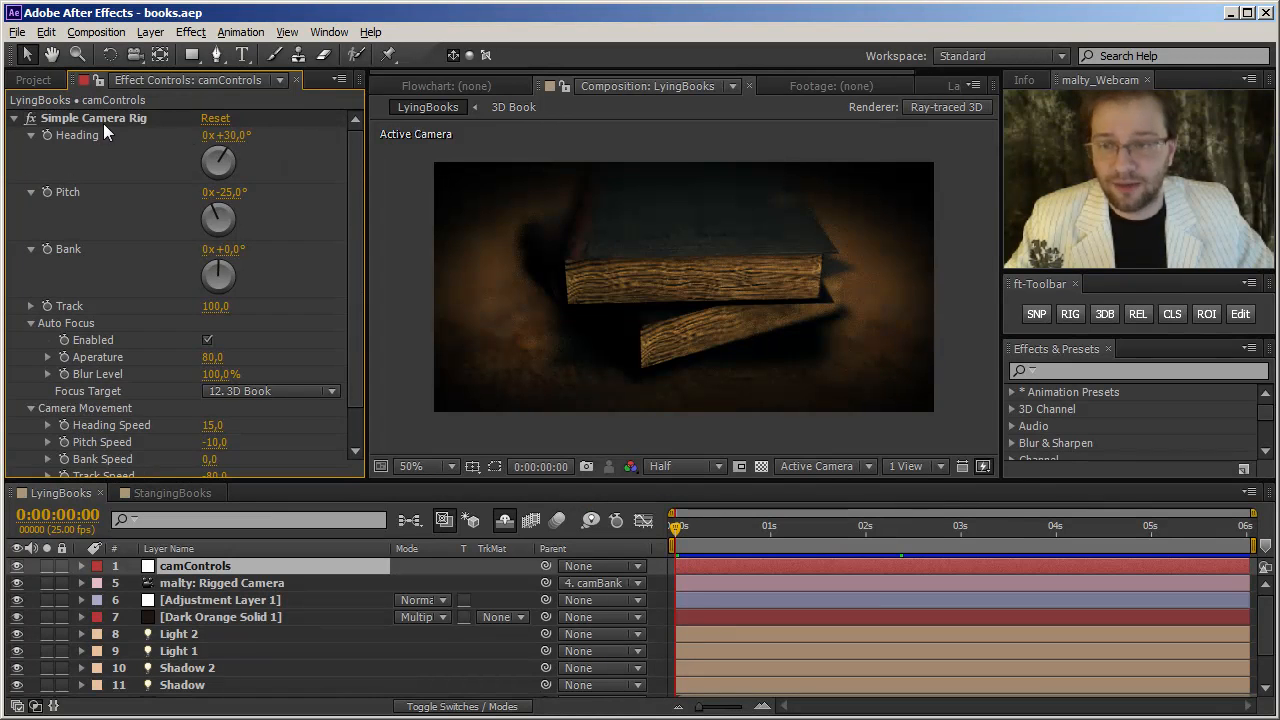
{"action": "scroll", "coordinate": [358, 247], "scroll_direction": "down", "scroll_amount": 2}
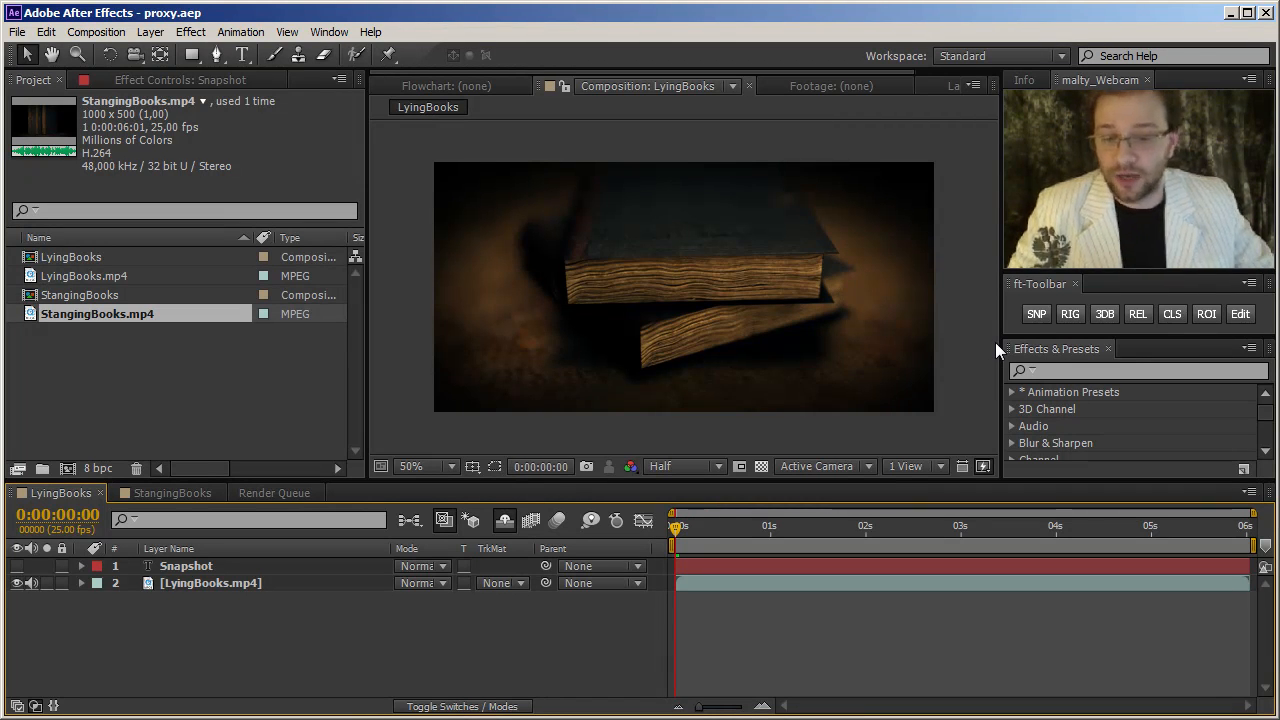
Switch to the file explorer to examine the demo folder and its studying subfolder, and return to After Effects
{"action": "key", "text": "alt+Tab"}
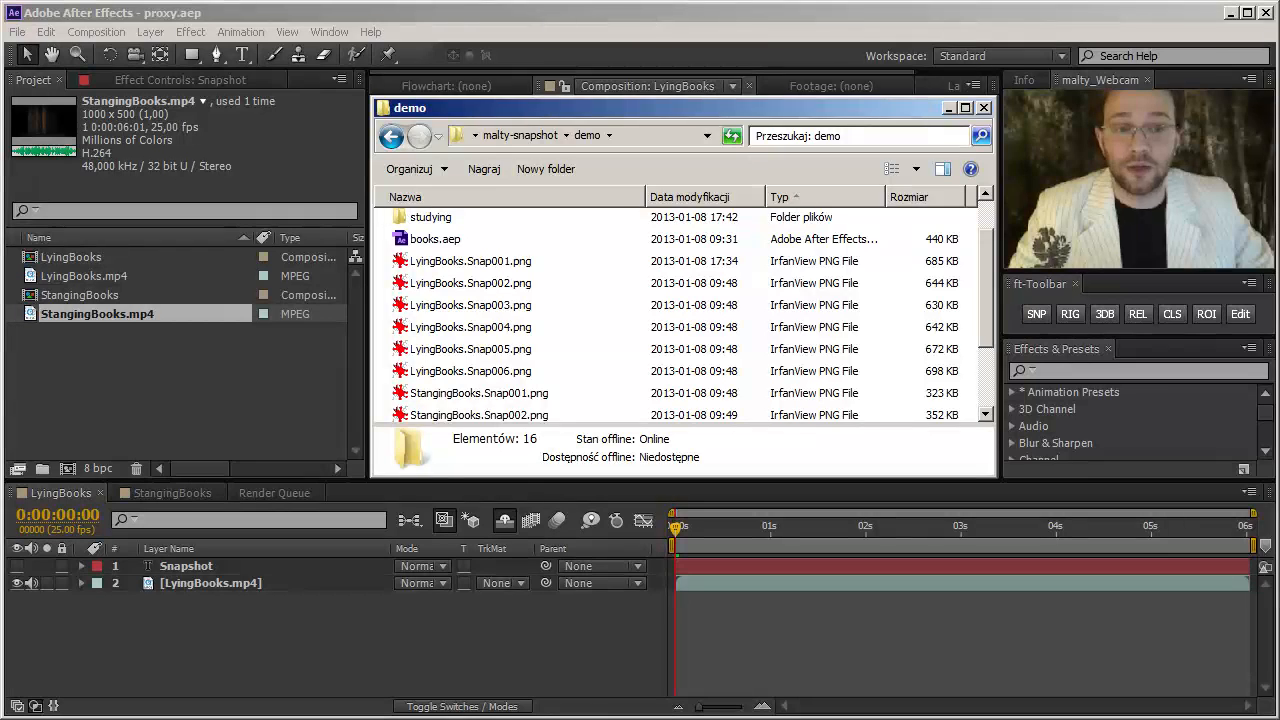
{"action": "left_click", "coordinate": [1201, 32]}
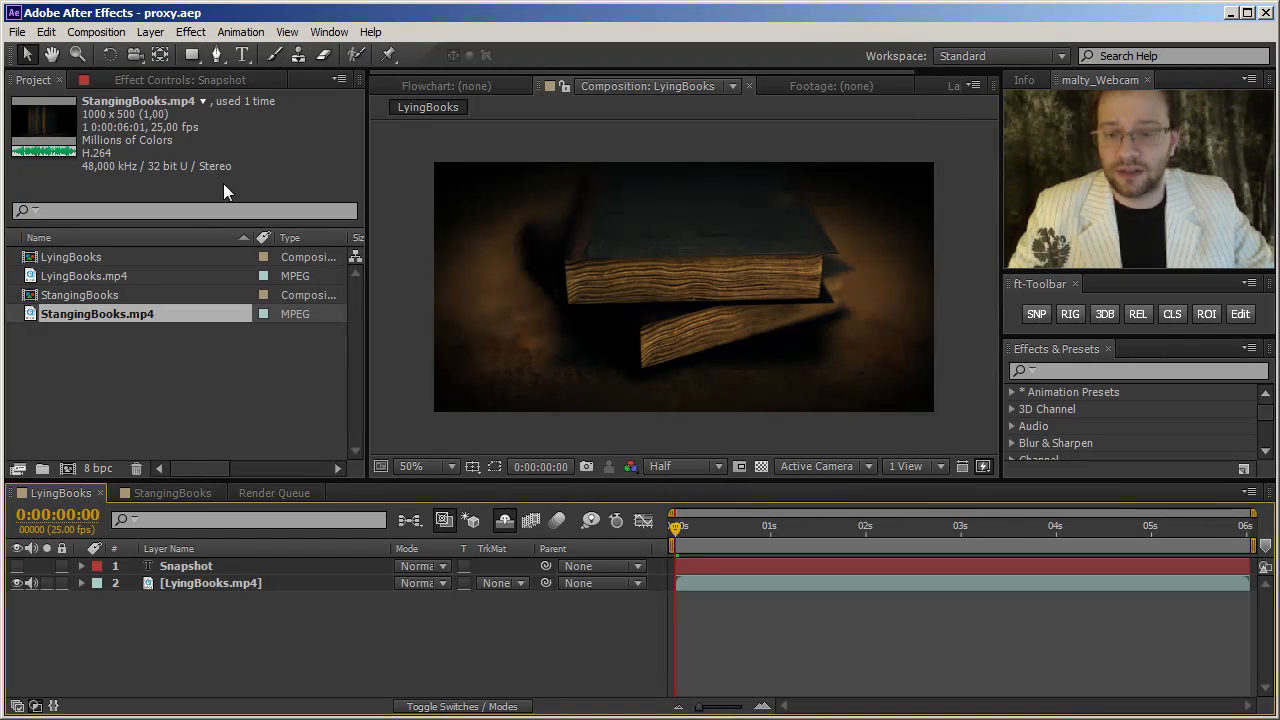
{"action": "key", "text": "alt+Tab"}
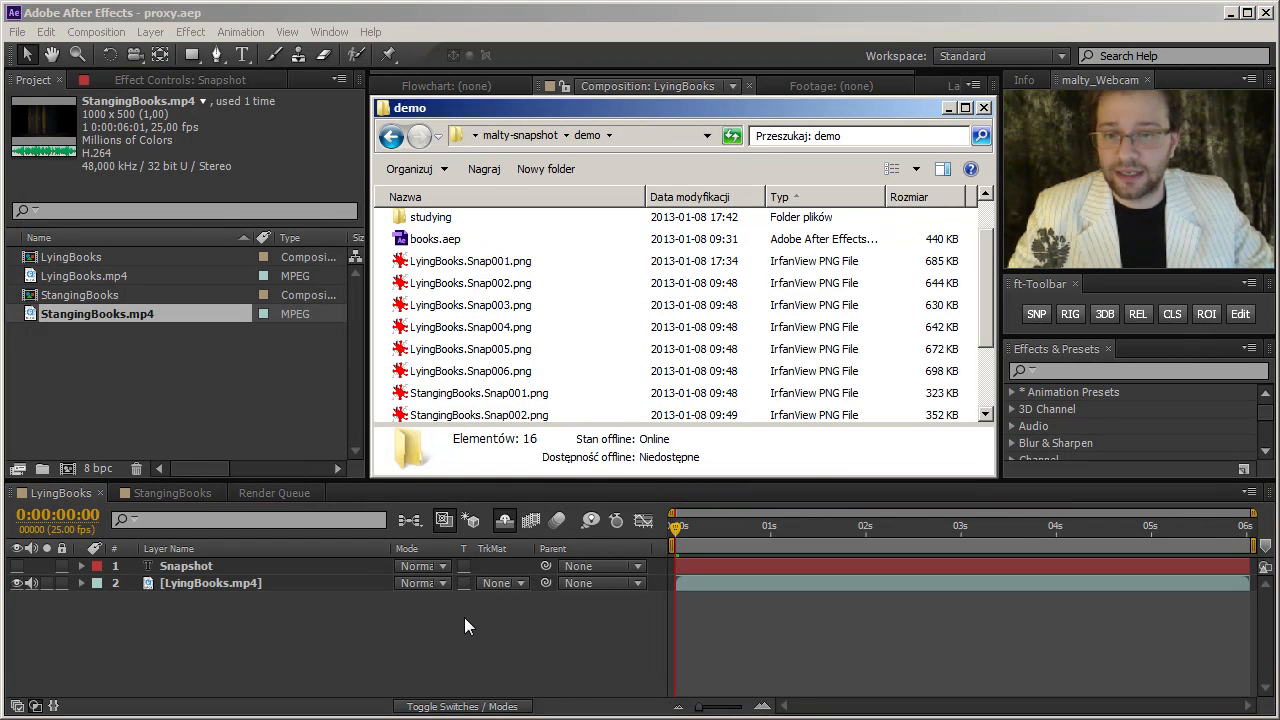
{"action": "double_click", "coordinate": [407, 224]}
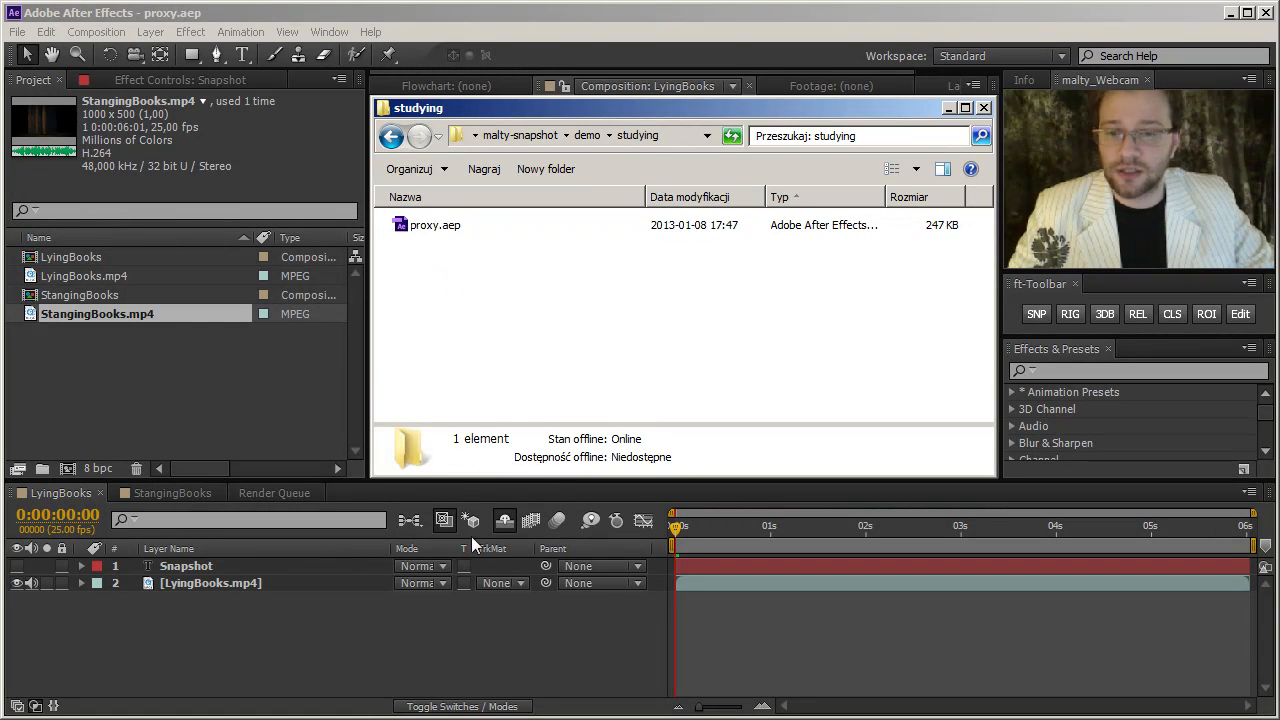
{"action": "left_click", "coordinate": [516, 627]}
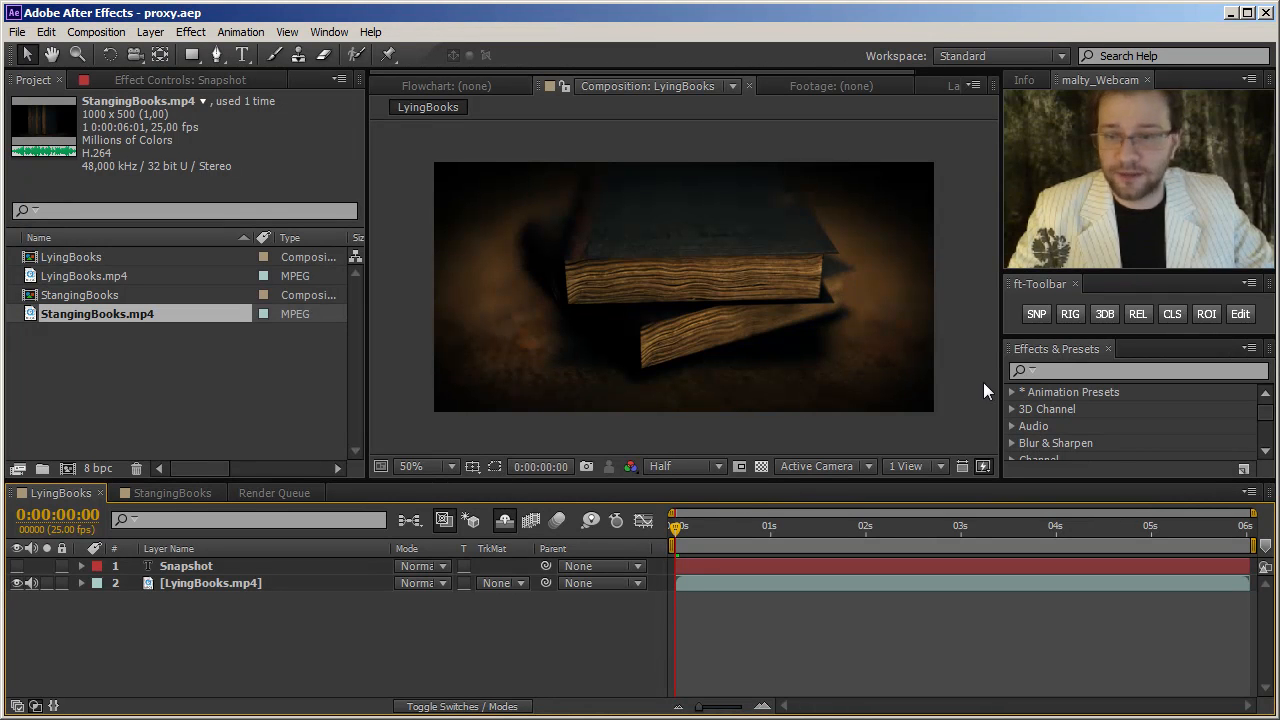
Save the first LyingBooks snapshot and its settings with filename format $n.Snap$i, full resolution, and the settings dialog suppressed from now on
{"action": "left_click", "coordinate": [1037, 316]}
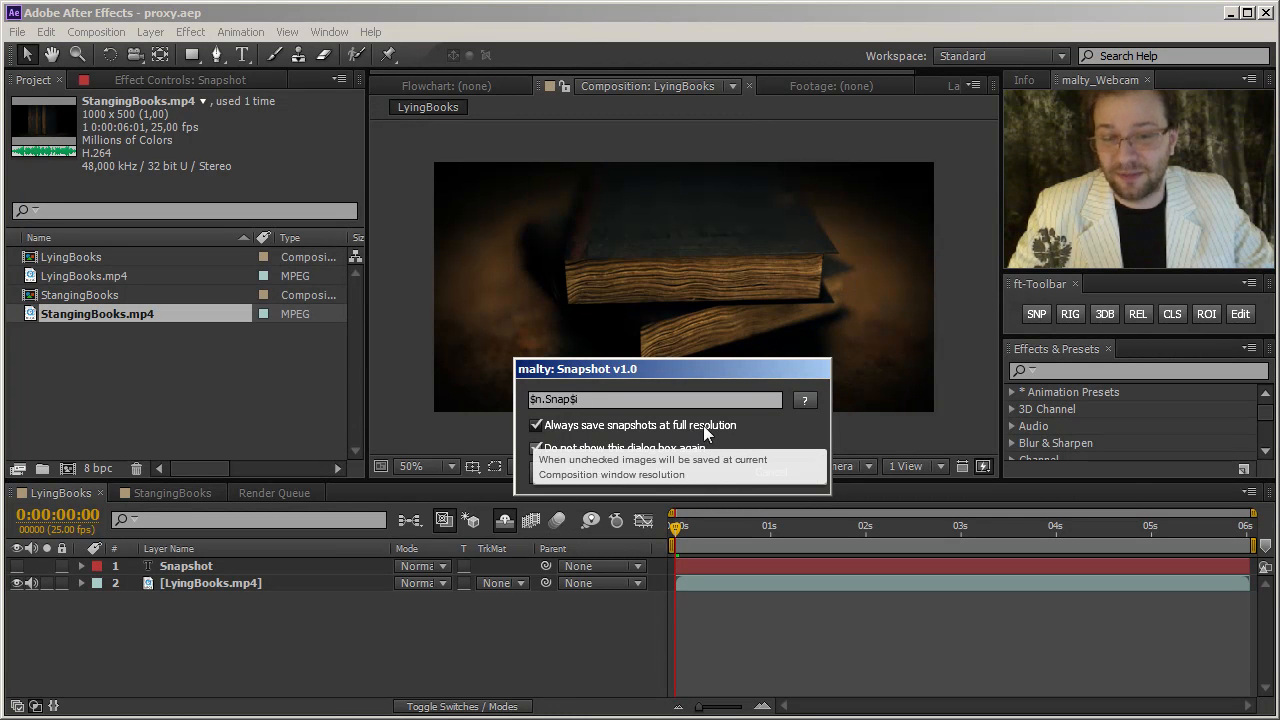
{"action": "left_click_drag", "start_coordinate": [754, 377], "coordinate": [407, 381]}
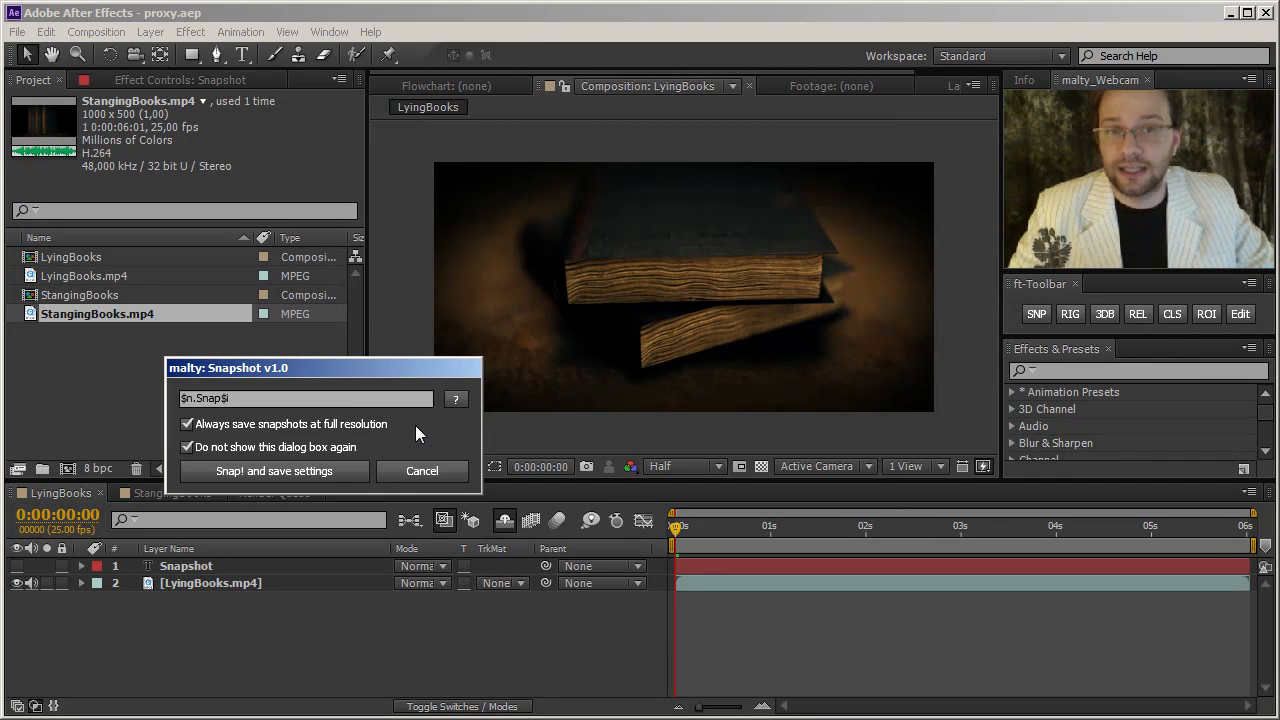
{"action": "left_click_drag", "start_coordinate": [389, 372], "coordinate": [399, 330]}
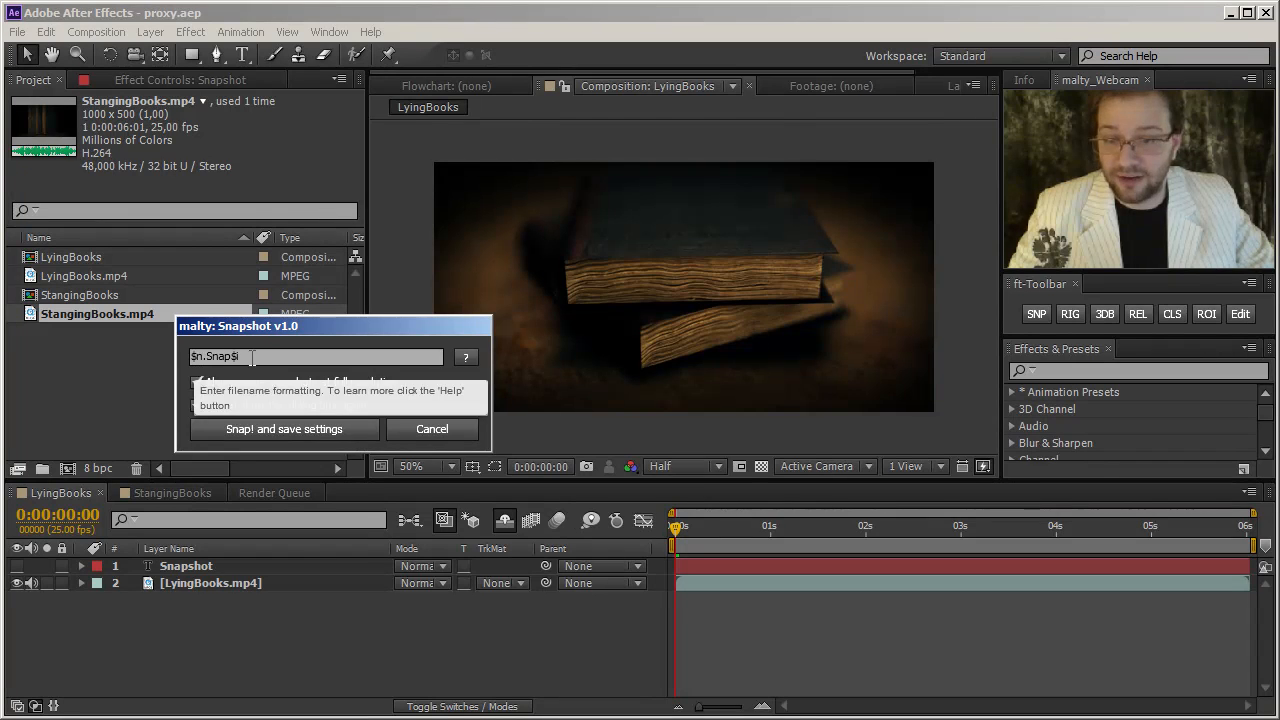
{"action": "left_click", "coordinate": [192, 356]}
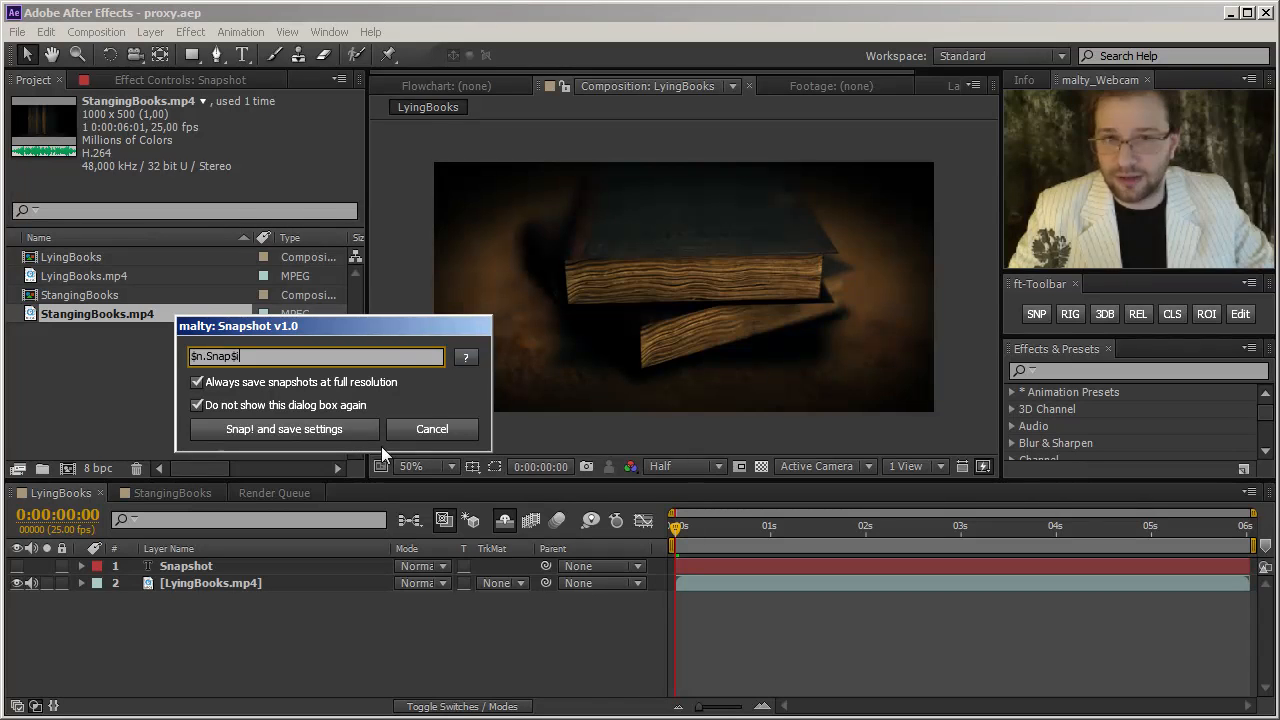
{"action": "left_click", "coordinate": [340, 430]}
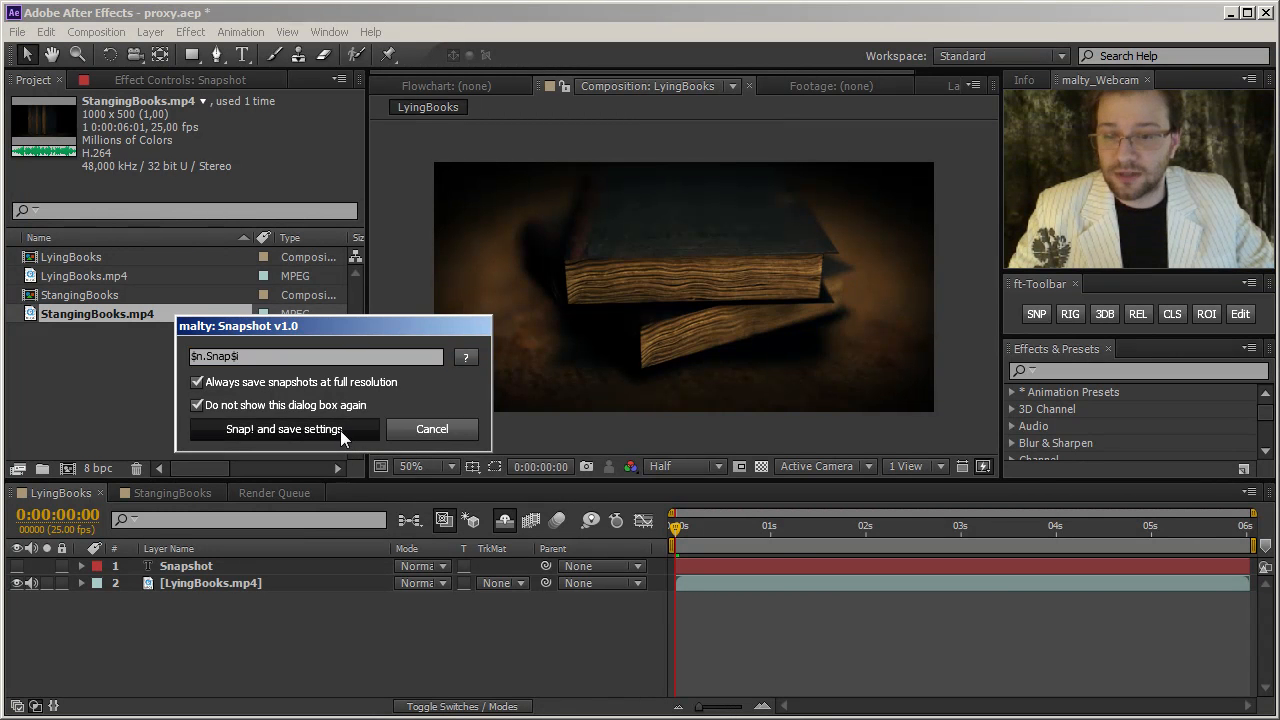
Save snapshots of the LyingBooks composition at 1, 2, 3 and 4 seconds
{"action": "left_click", "coordinate": [770, 530]}
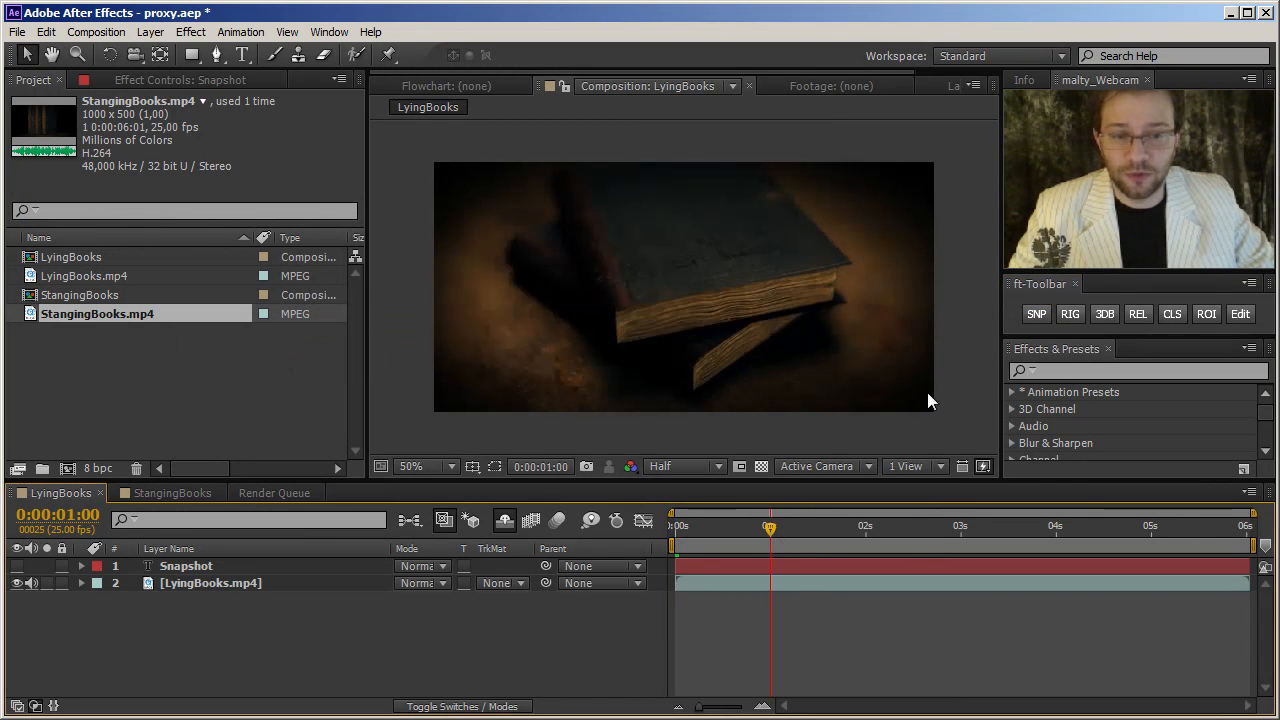
{"action": "left_click", "coordinate": [865, 527]}
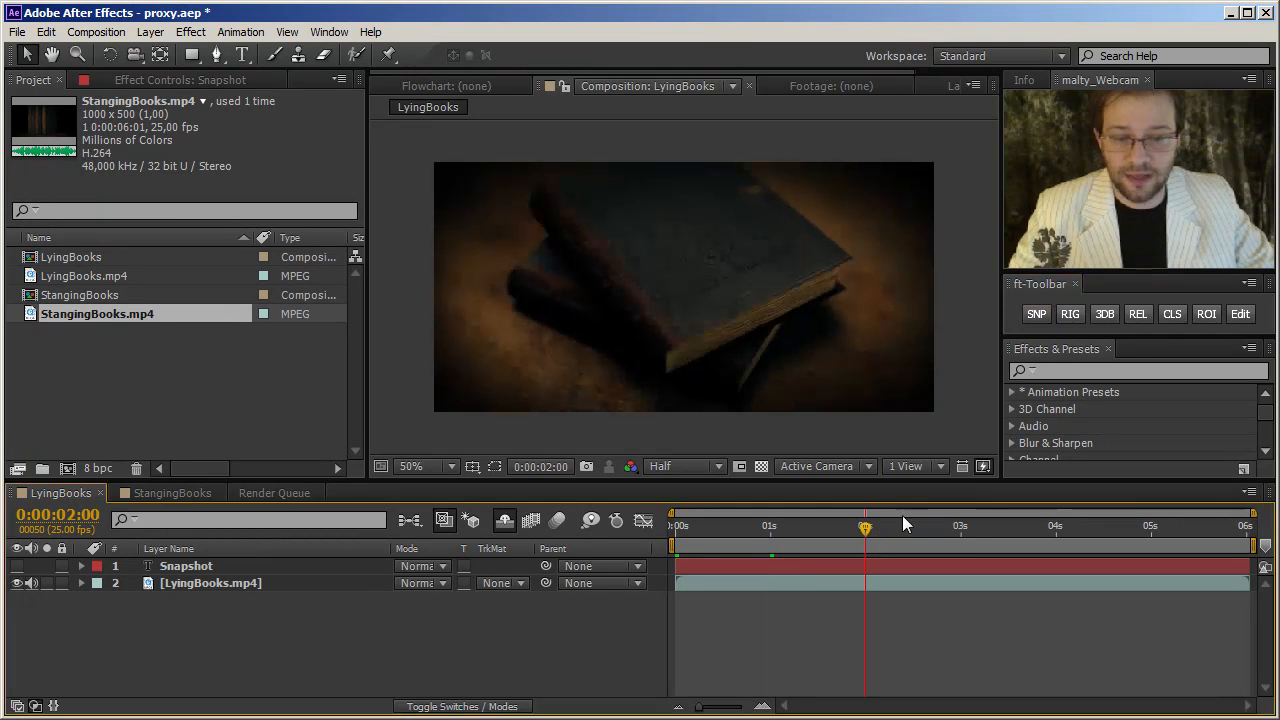
{"action": "left_click", "coordinate": [1038, 313]}
{"action": "left_click", "coordinate": [961, 528]}
{"action": "left_click", "coordinate": [1036, 314]}
{"action": "left_click", "coordinate": [1055, 532]}
{"action": "left_click", "coordinate": [1037, 315]}
Save snapshots of the StangingBooks composition at 0, 1, 2 and 3 seconds, and check the PNG files in the studying folder
{"action": "left_click", "coordinate": [188, 491]}
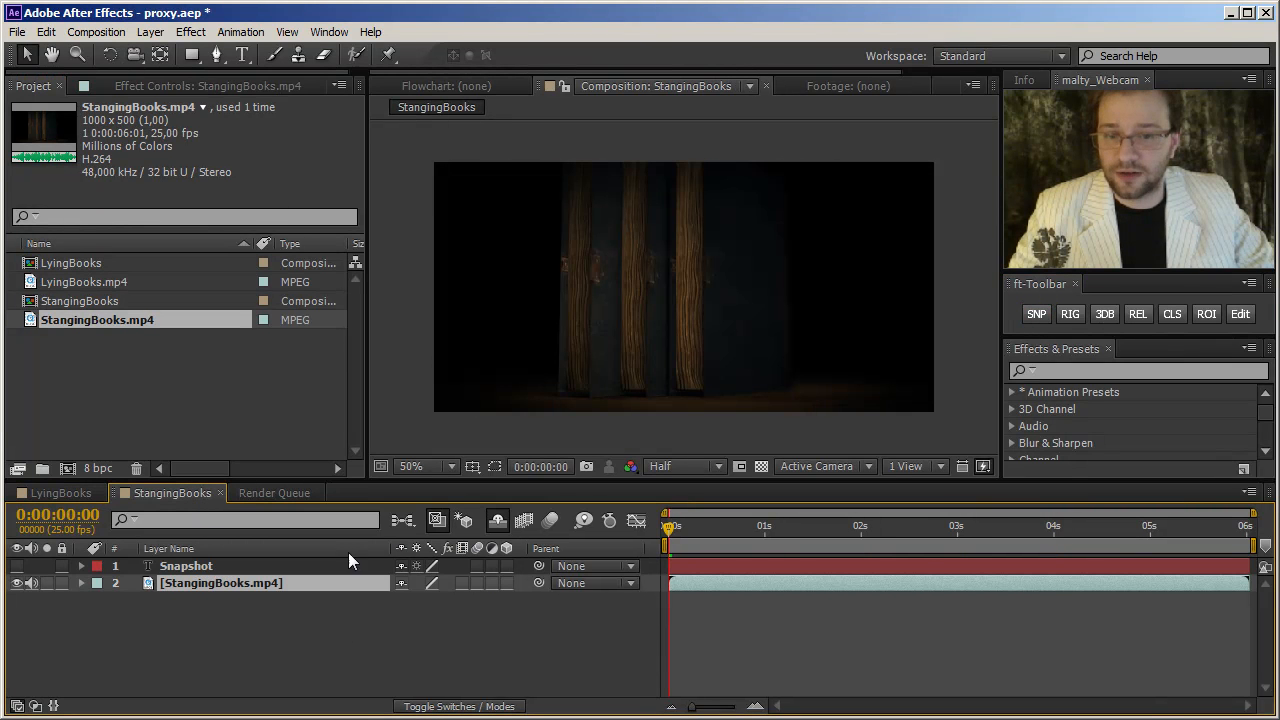
{"action": "left_click", "coordinate": [1036, 314]}
{"action": "left_click", "coordinate": [763, 528]}
{"action": "left_click", "coordinate": [1034, 316]}
{"action": "left_click", "coordinate": [861, 525]}
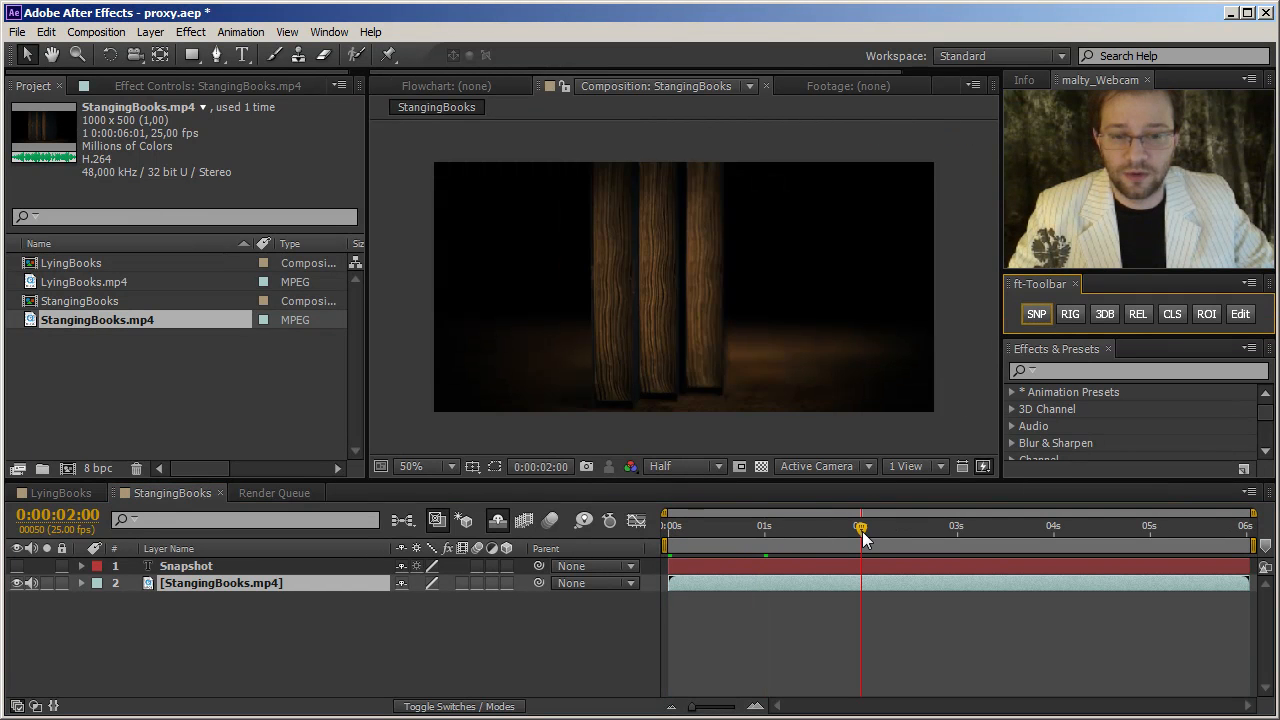
{"action": "left_click", "coordinate": [959, 533]}
{"action": "left_click", "coordinate": [1032, 314]}
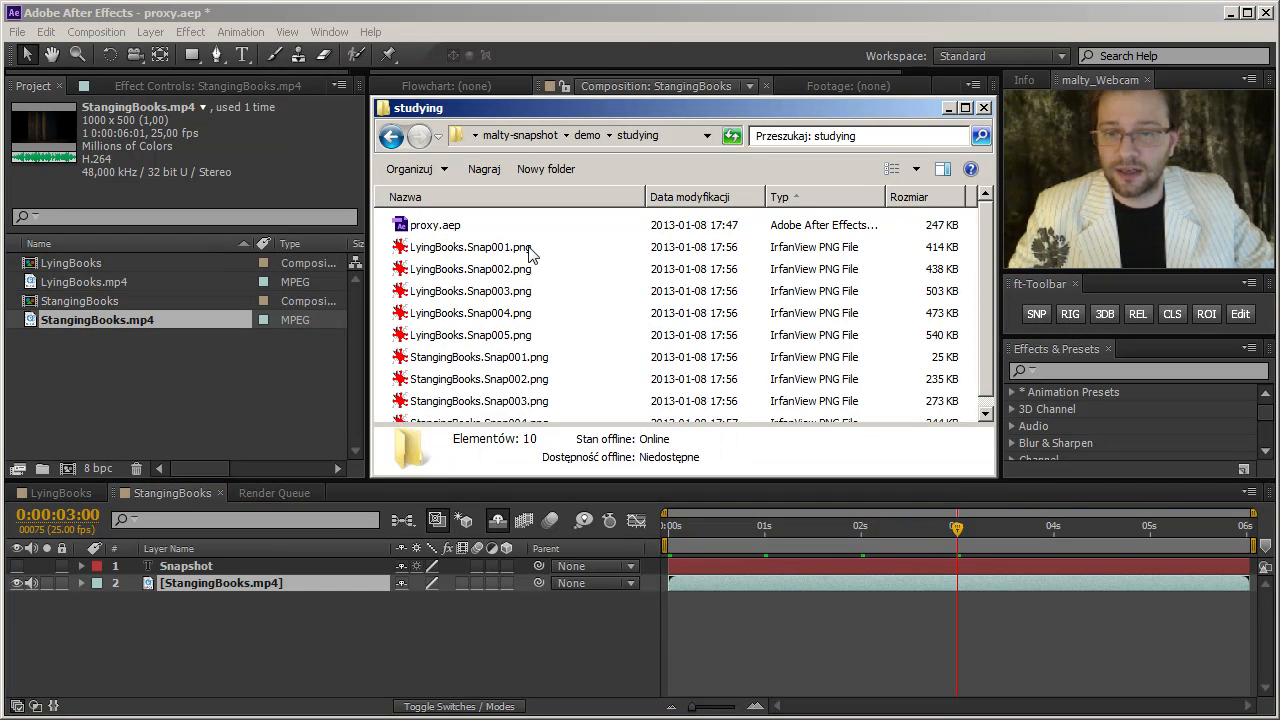
{"action": "scroll", "coordinate": [989, 303], "scroll_direction": "down", "scroll_amount": 1}
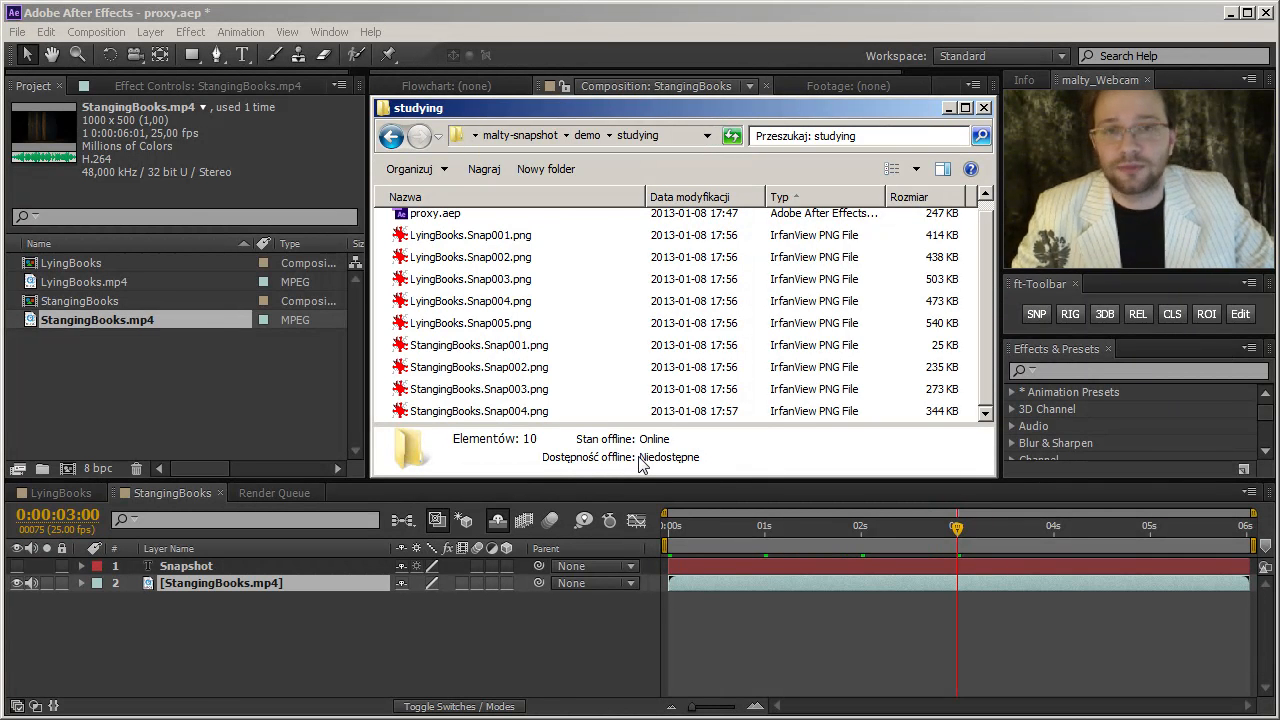
Delete malty_Snapshot.log from the user profile folder, and return the StangingBooks composition in After Effects to 0 seconds
{"action": "key", "text": "alt+Tab"}
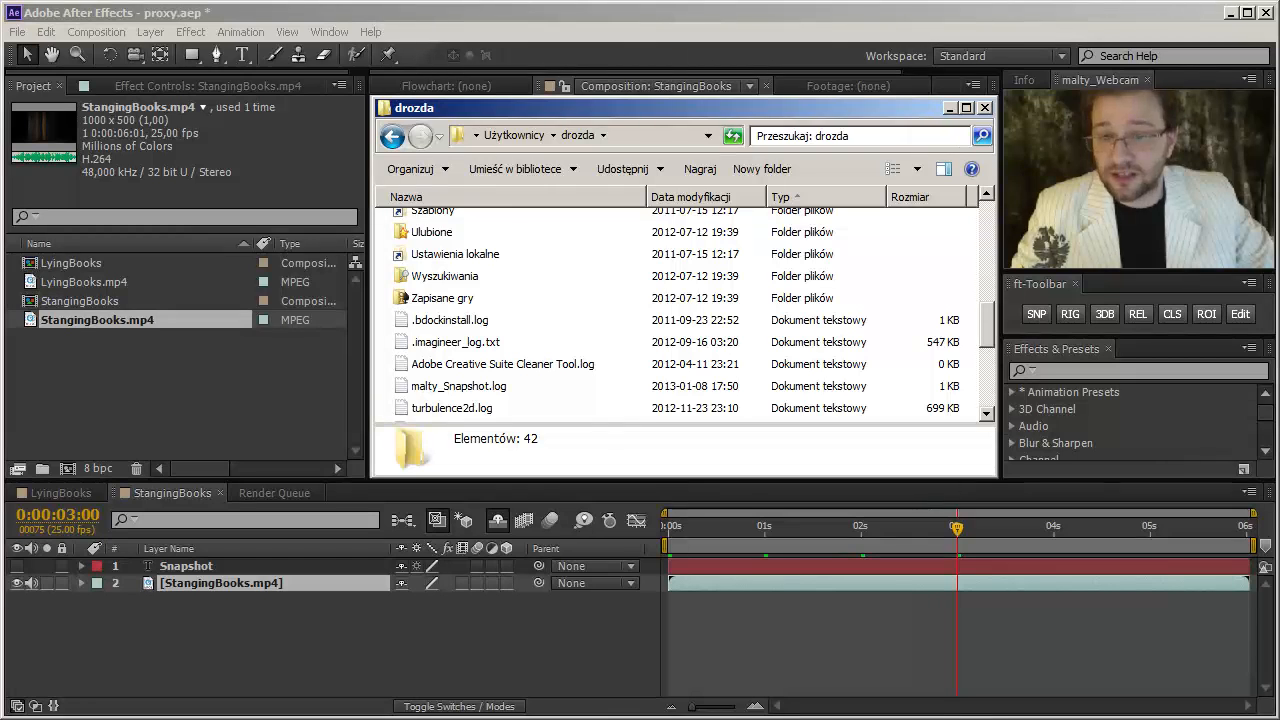
{"action": "left_click", "coordinate": [421, 396]}
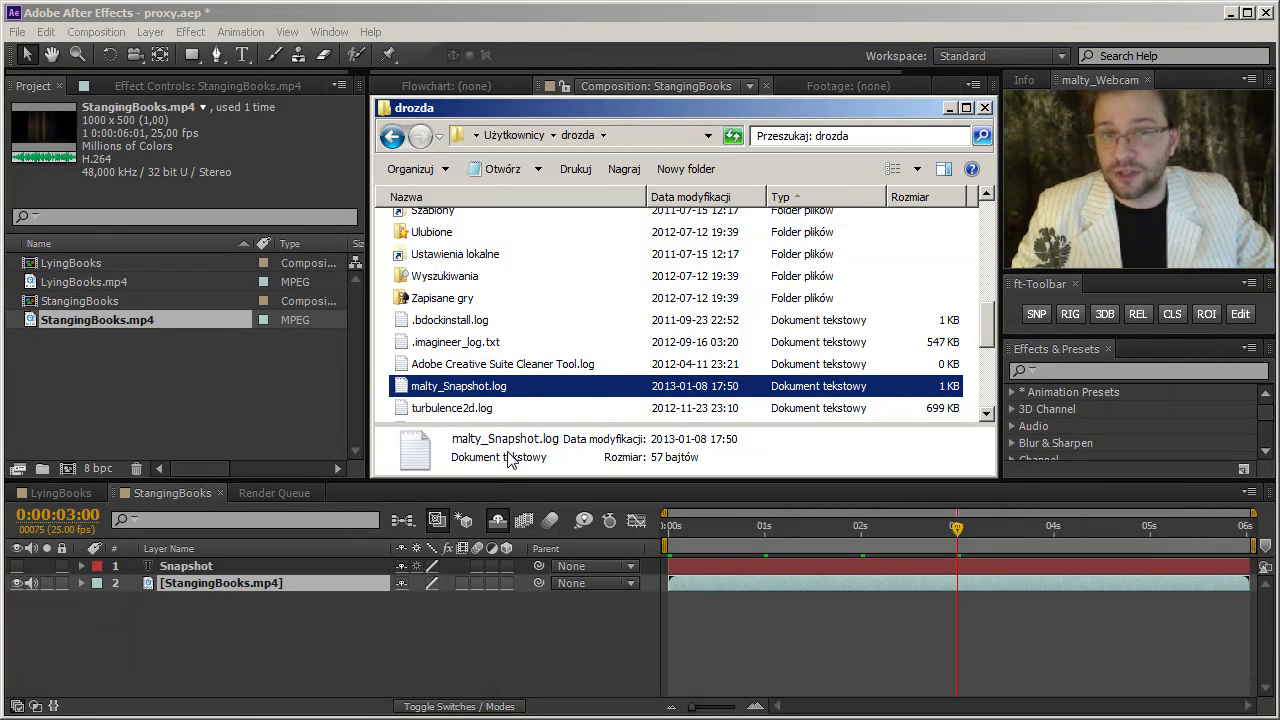
{"action": "key", "text": "Delete"}
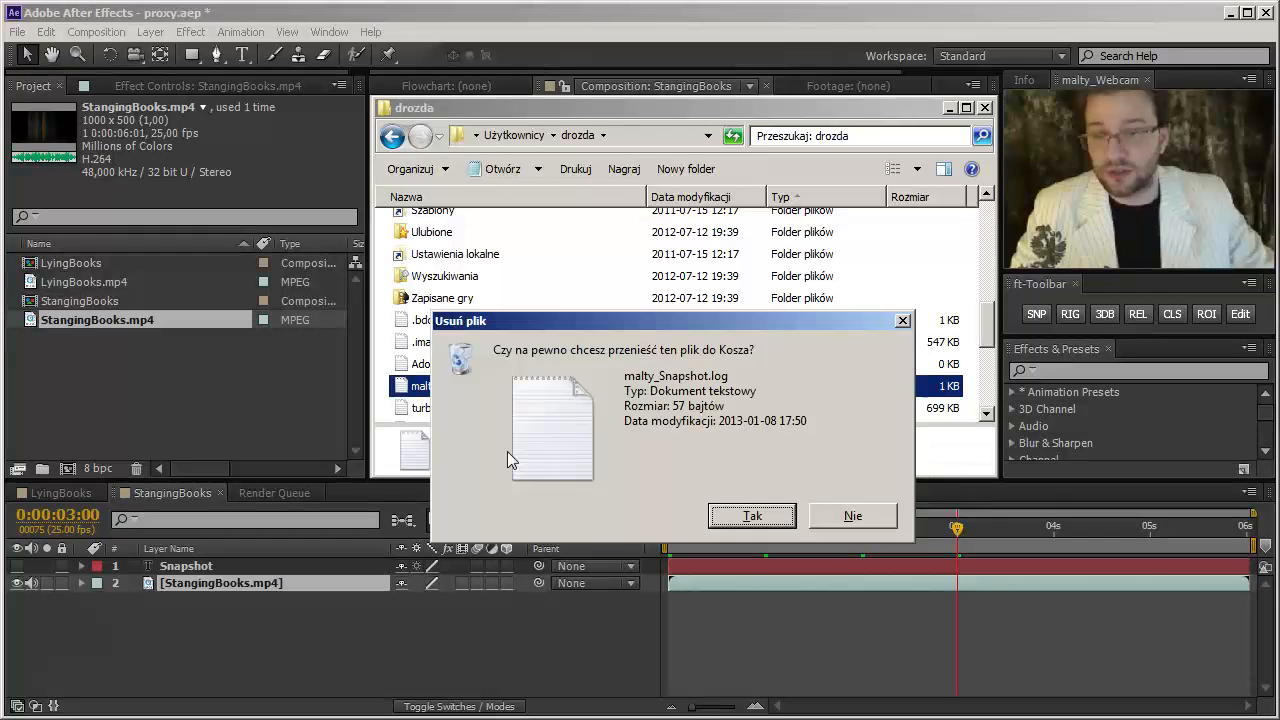
{"action": "key", "text": "Return"}
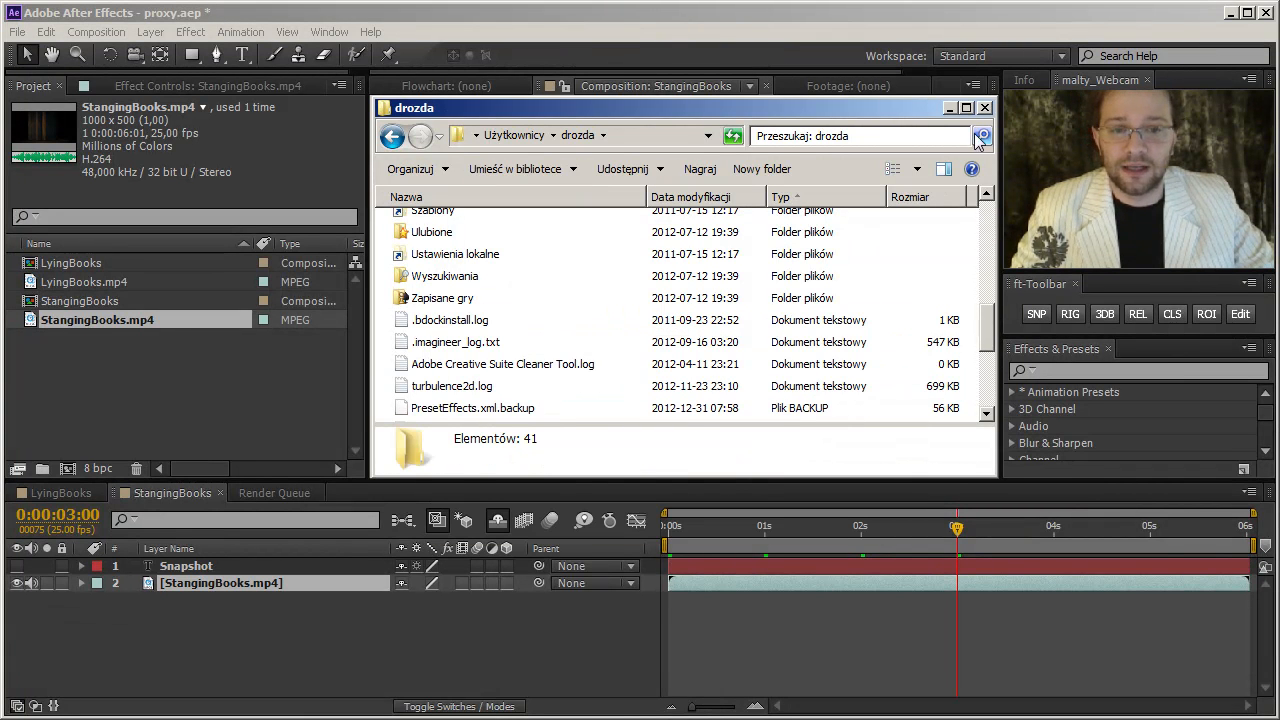
{"action": "left_click", "coordinate": [951, 109]}
{"action": "left_click", "coordinate": [1050, 86]}
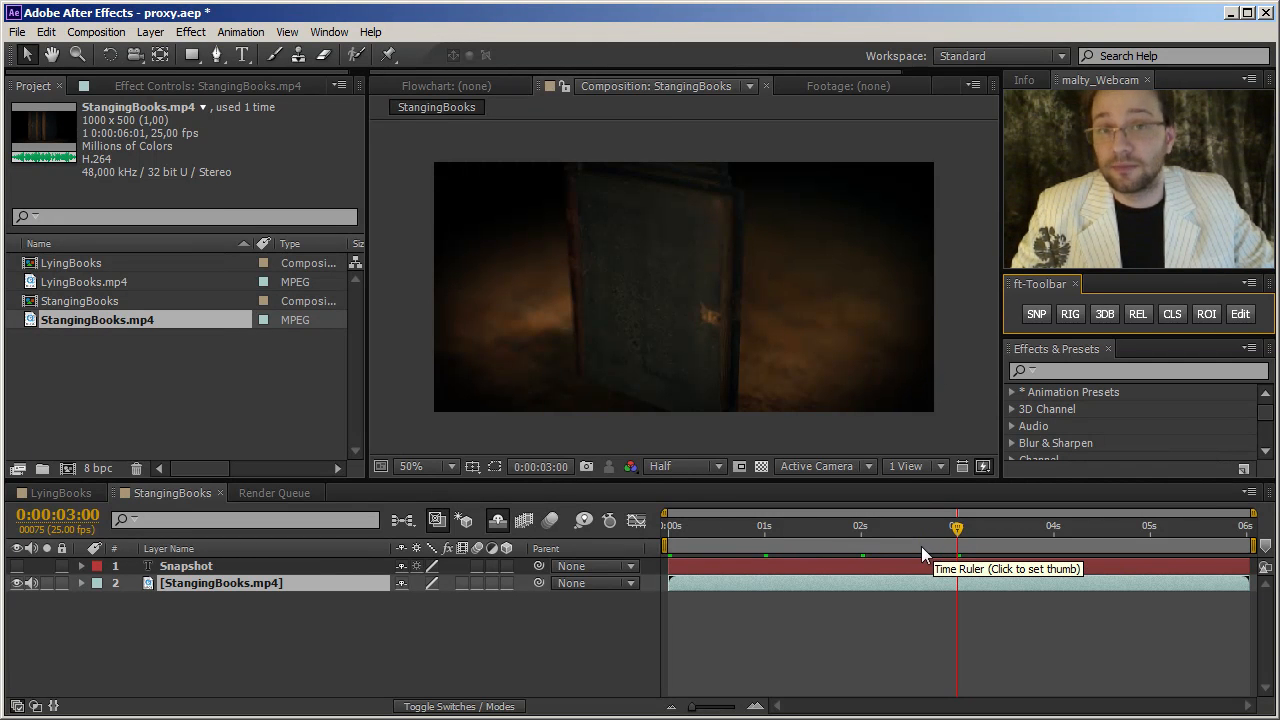
{"action": "left_click_drag", "start_coordinate": [680, 530], "coordinate": [635, 526]}
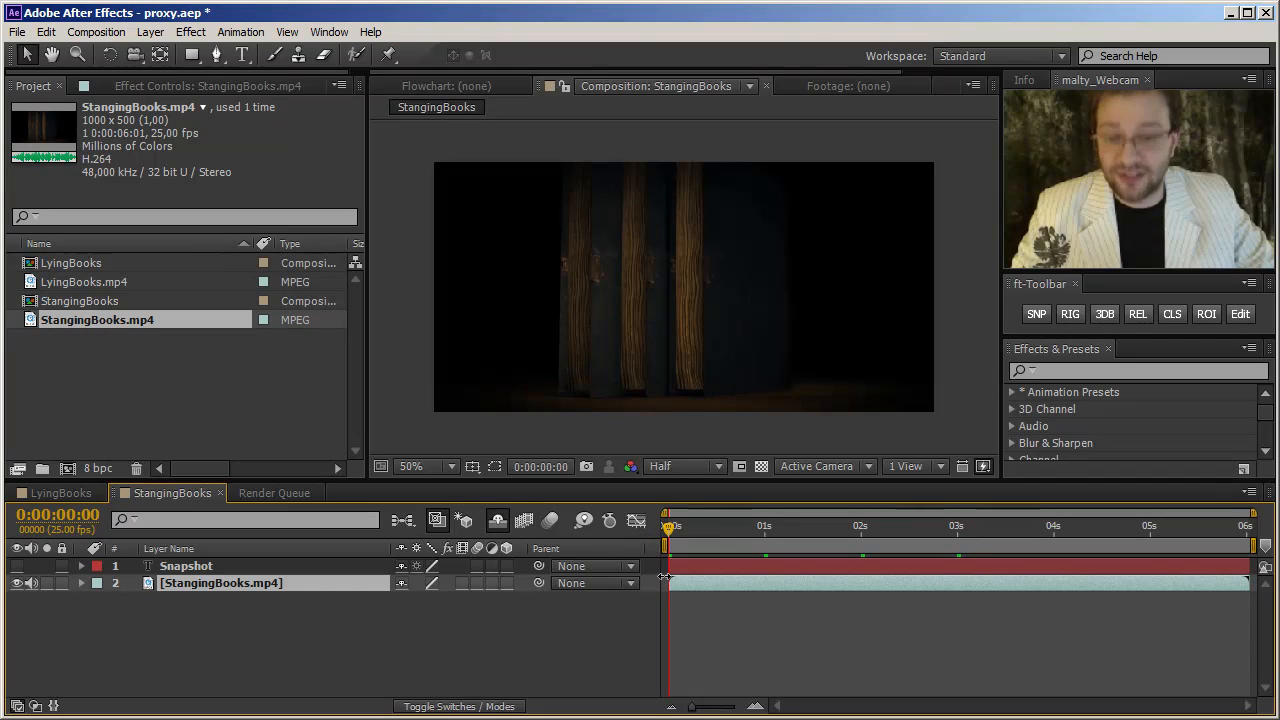
Open LyingBooks.Snap001.png from the studying folder, look through all saved snapshots in the image viewer, and return to After Effects
{"action": "key", "text": "alt+Tab"}
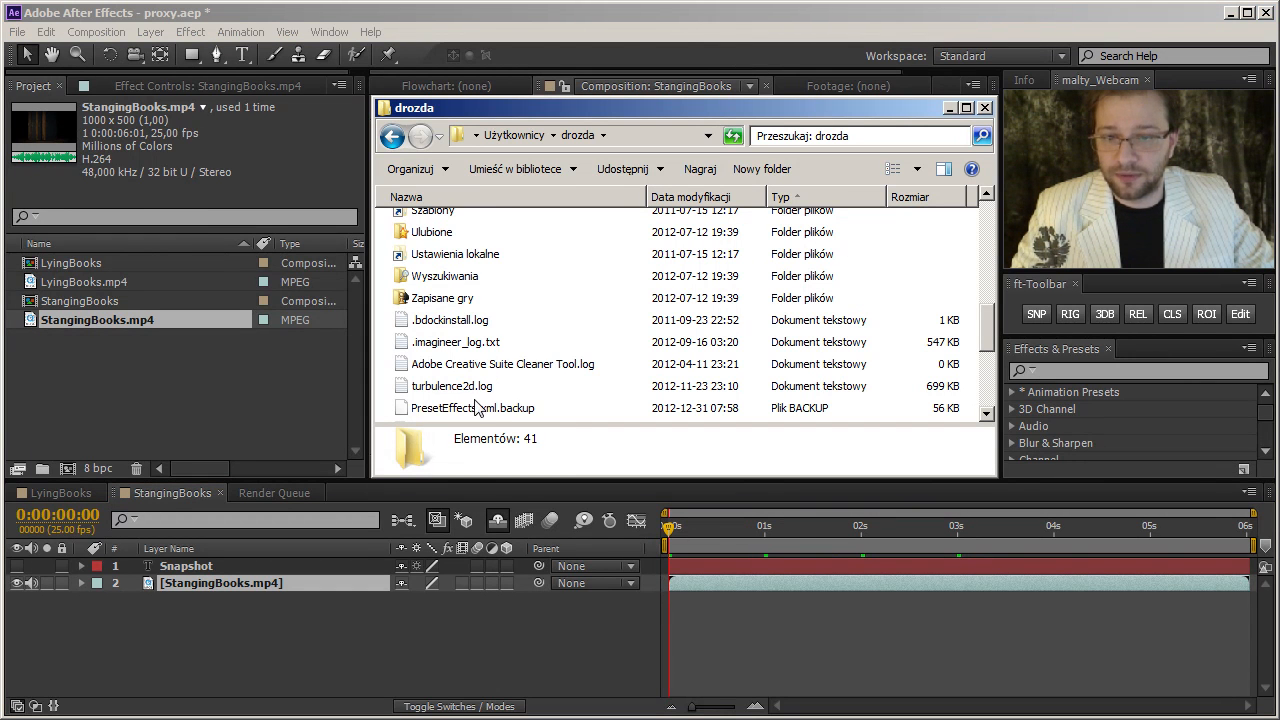
{"action": "key", "text": "alt+Tab"}
{"action": "double_click", "coordinate": [404, 235]}
{"action": "key", "text": "Right"}
{"action": "key", "text": "Right"}
{"action": "key", "text": "Right"}
{"action": "key", "text": "Right"}
{"action": "key", "text": "Right"}
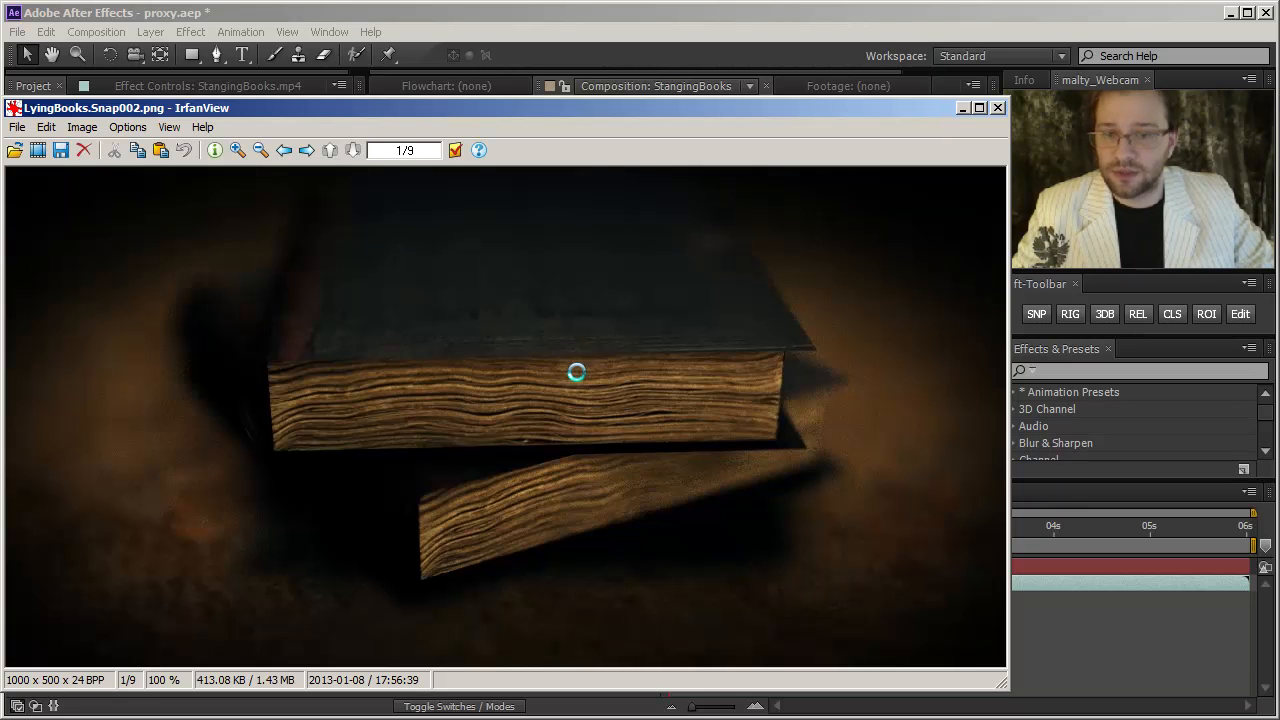
{"action": "key", "text": "Right"}
{"action": "key", "text": "Right"}
{"action": "key", "text": "Right"}
{"action": "key", "text": "Right"}
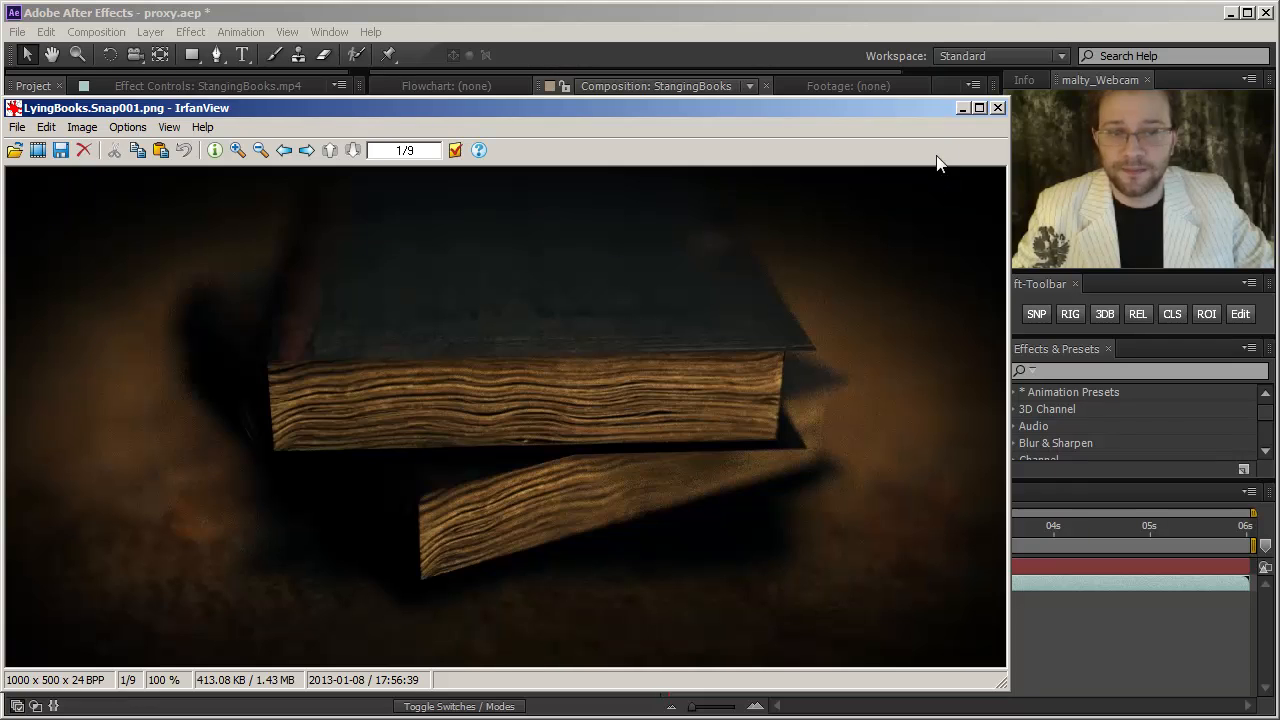
{"action": "left_click", "coordinate": [997, 107]}
{"action": "left_click", "coordinate": [958, 34]}
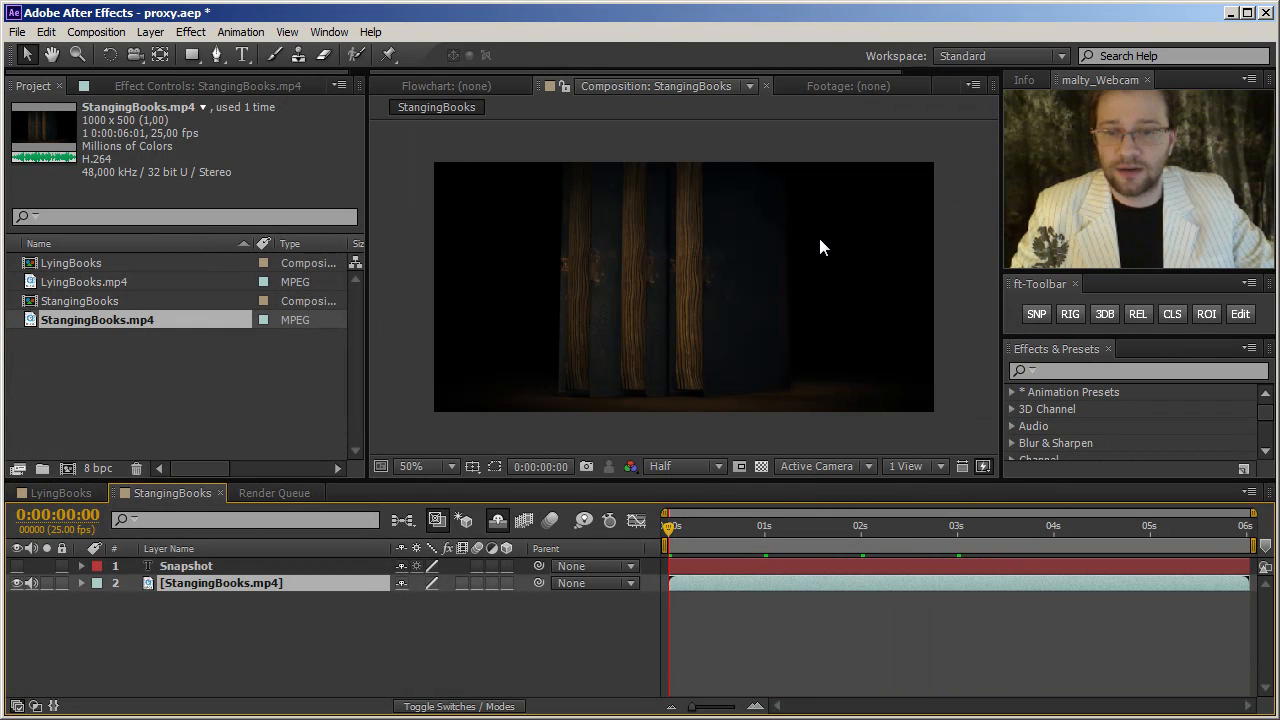
Turn on the visibility of the Snapshot text layer in both the LyingBooks and StangingBooks compositions
{"action": "left_click", "coordinate": [66, 493]}
{"action": "left_click", "coordinate": [16, 566]}
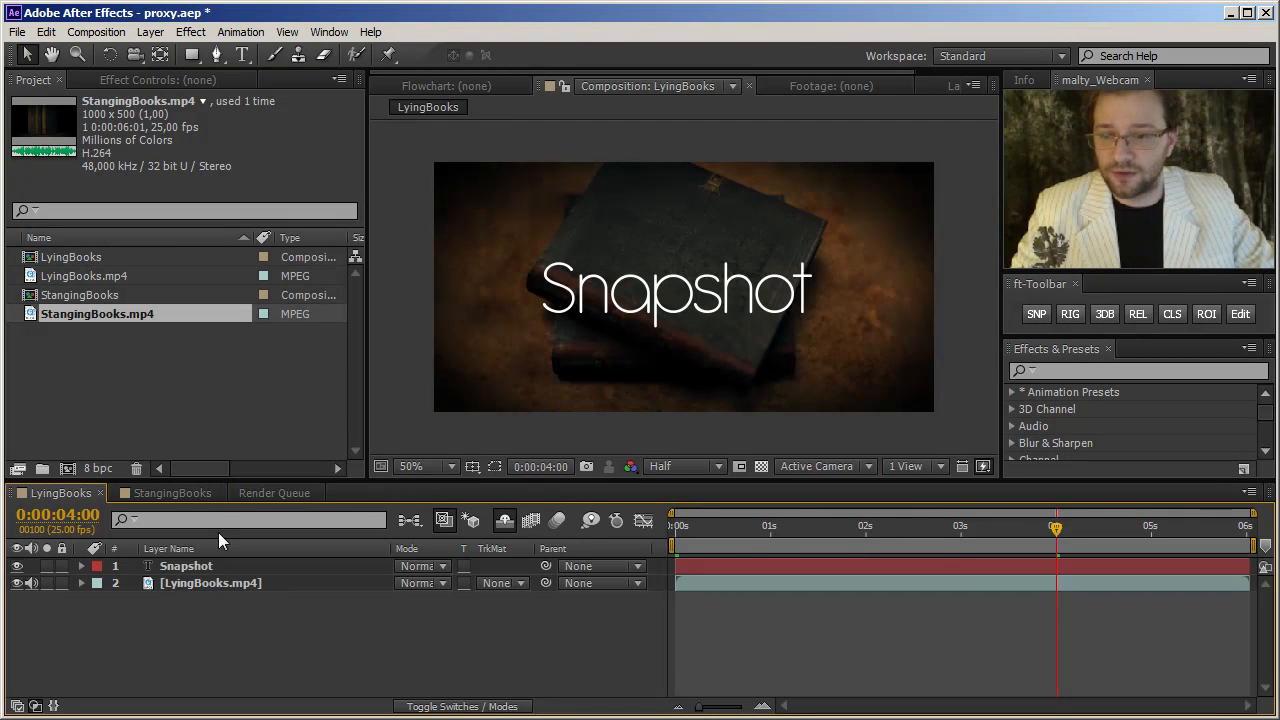
{"action": "left_click", "coordinate": [172, 493]}
{"action": "left_click", "coordinate": [17, 566]}
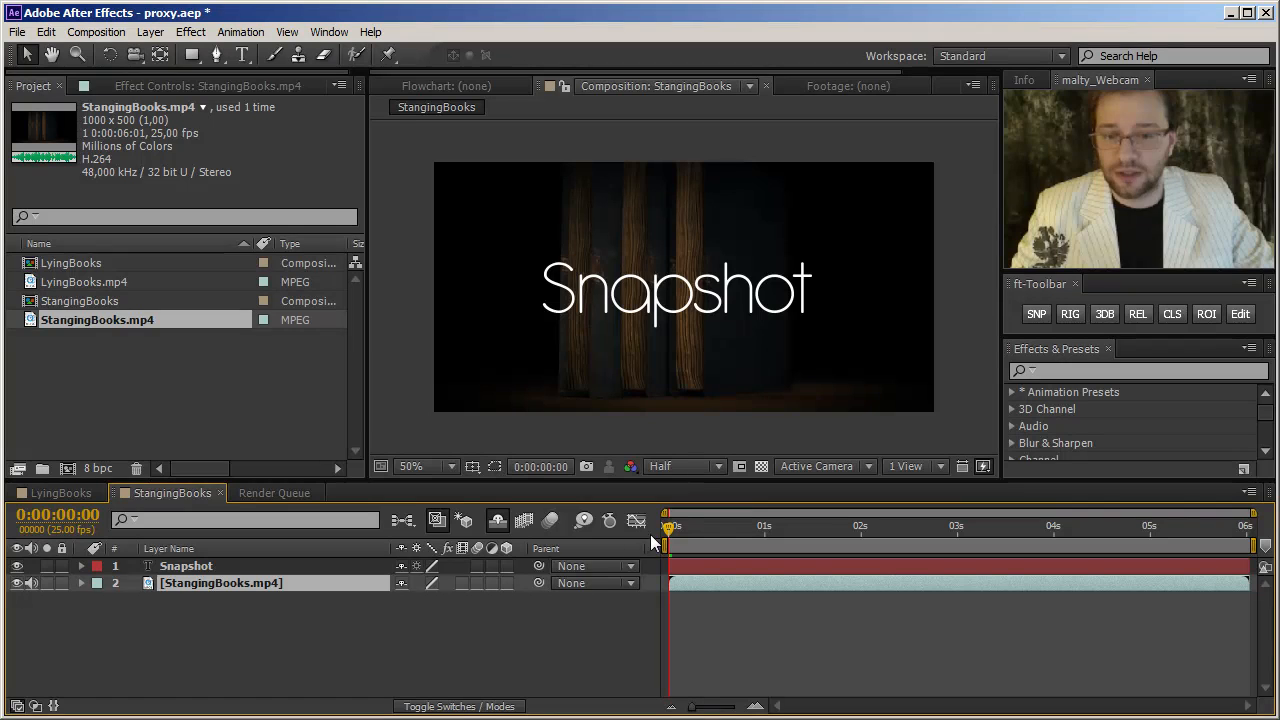
Add the expression thisComp.name to the Source Text of the Snapshot layer in LyingBooks and copy the expression
{"action": "left_click", "coordinate": [31, 491]}
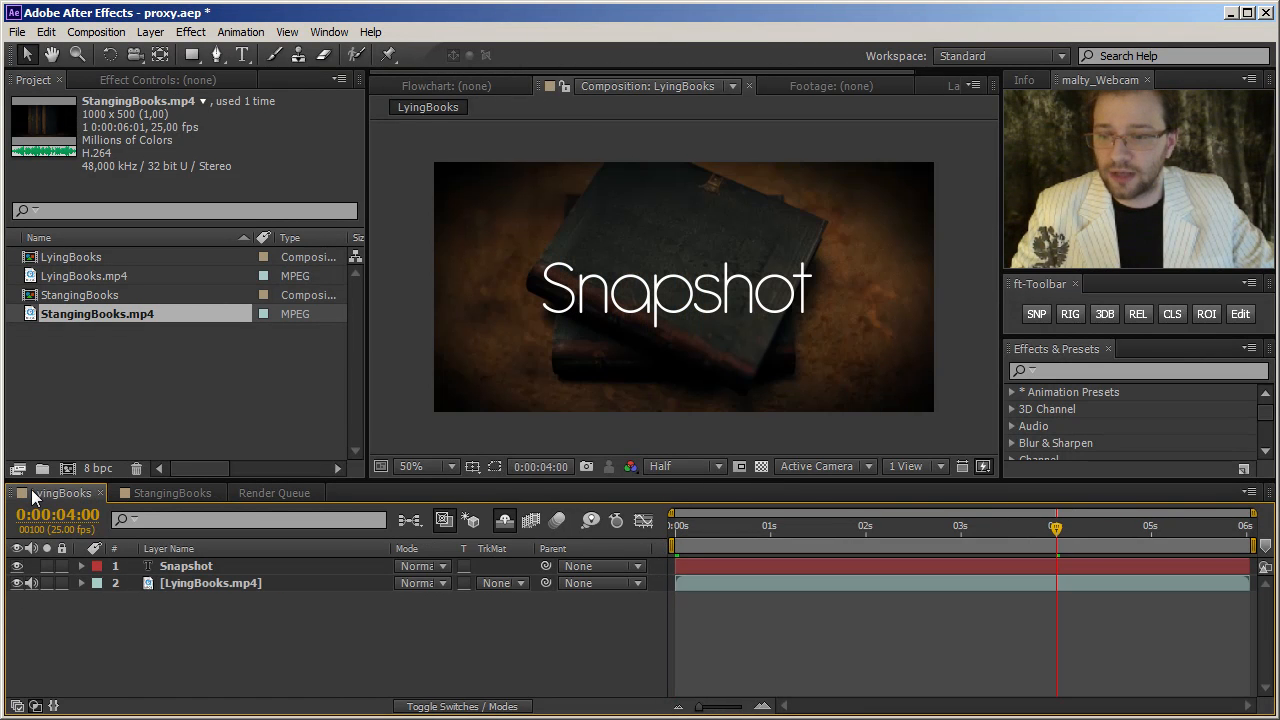
{"action": "left_click", "coordinate": [81, 566]}
{"action": "left_click", "coordinate": [133, 601], "text": "alt"}
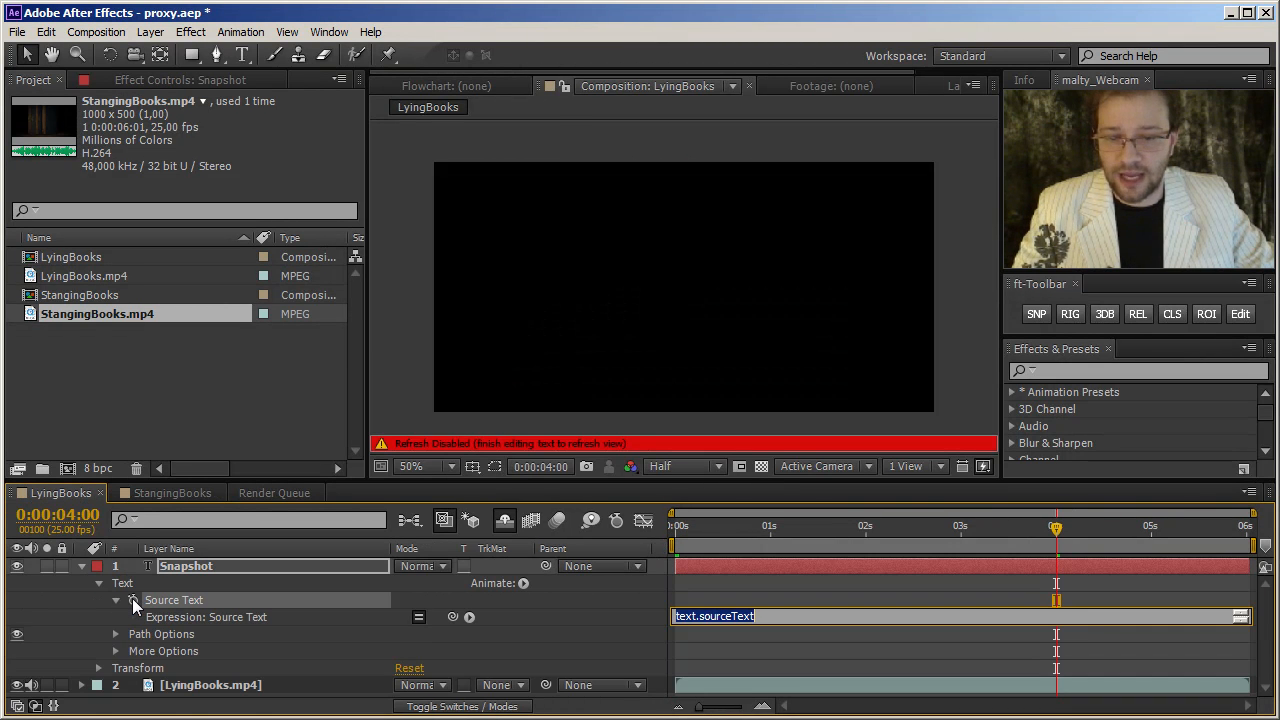
{"action": "type", "text": "this"}
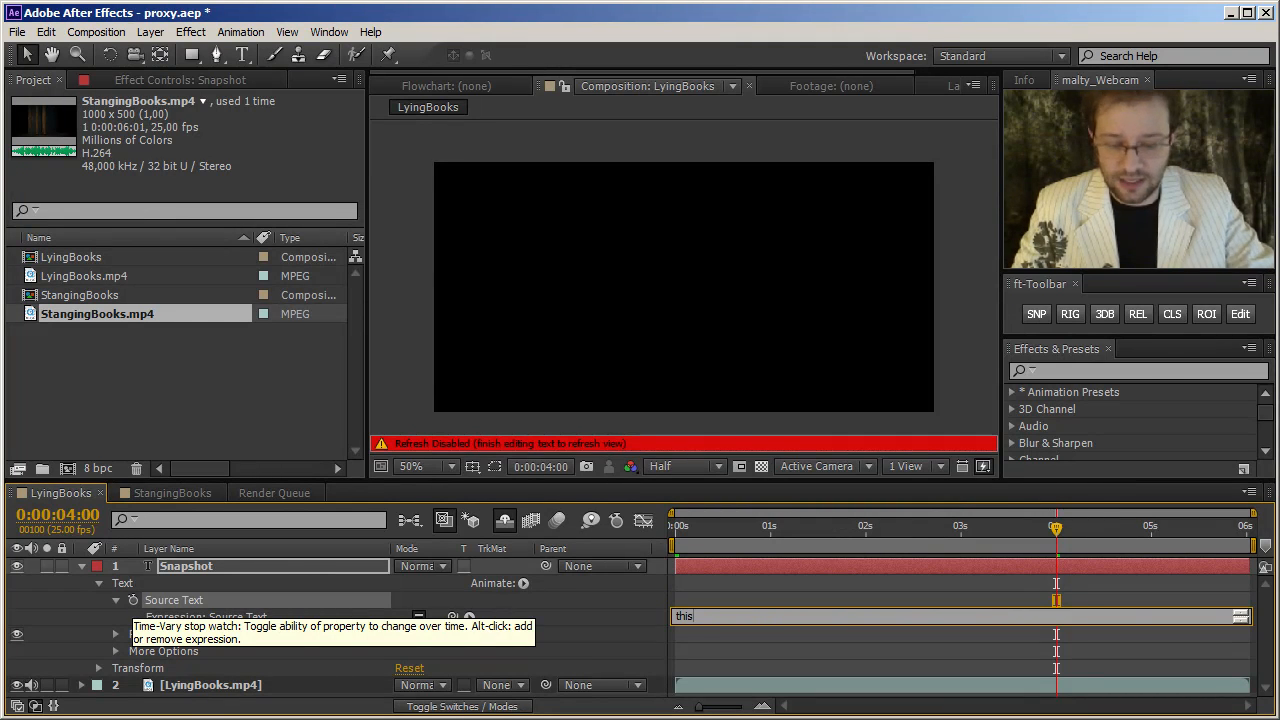
{"action": "type", "text": "Cop"}
{"action": "key", "text": "BackSpace"}
{"action": "type", "text": "mp.name"}
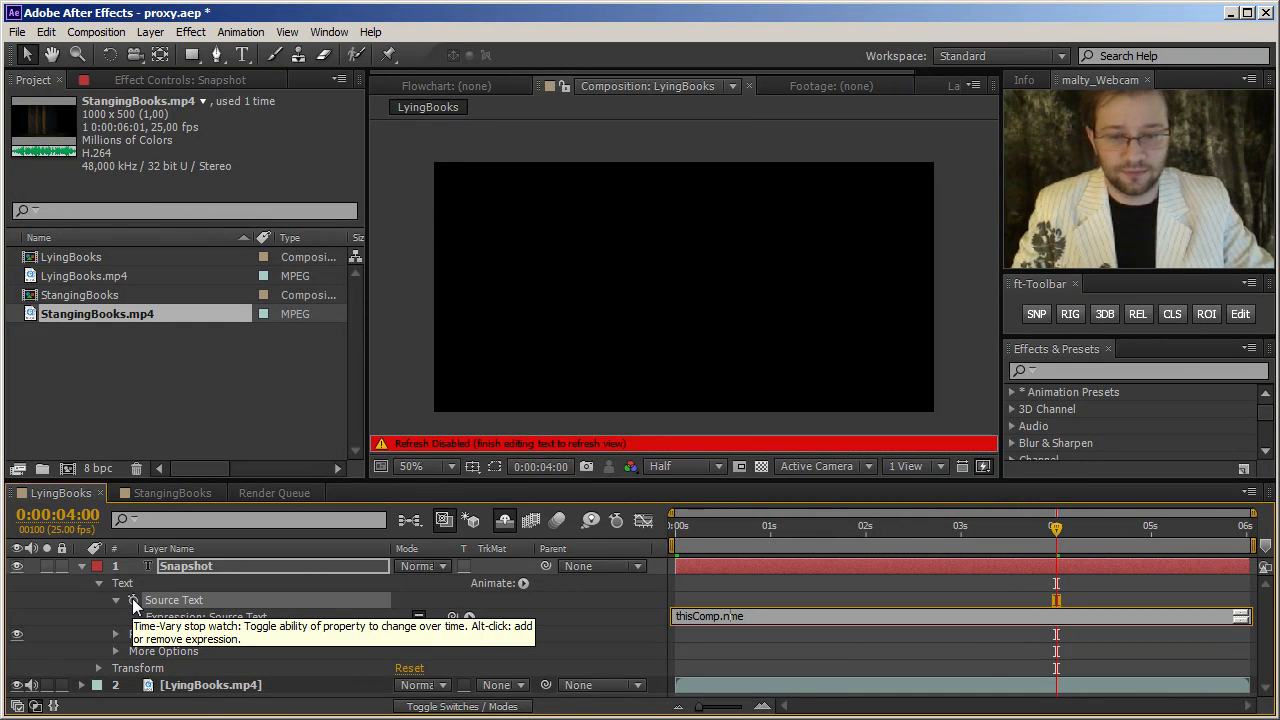
{"action": "key", "text": "ctrl+a"}
{"action": "key", "text": "ctrl+c"}
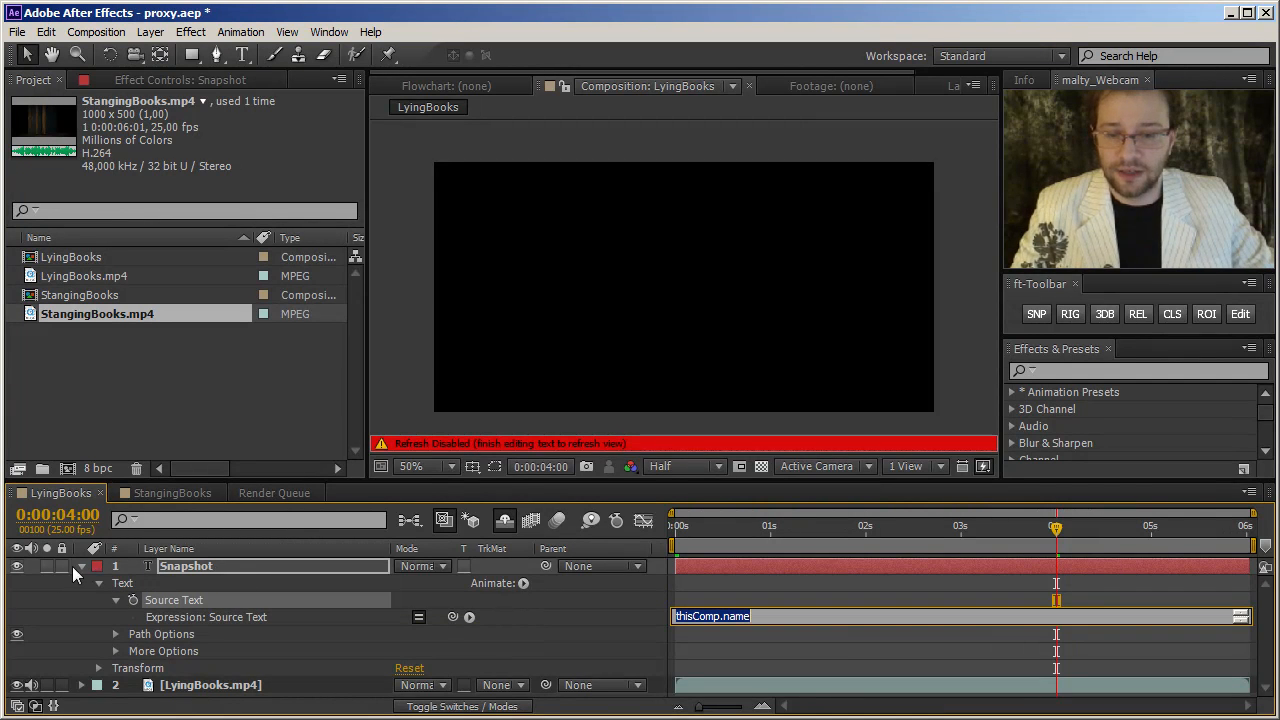
Paste the thisComp.name expression onto the Source Text of the Snapshot layer in StangingBooks
{"action": "left_click", "coordinate": [150, 494]}
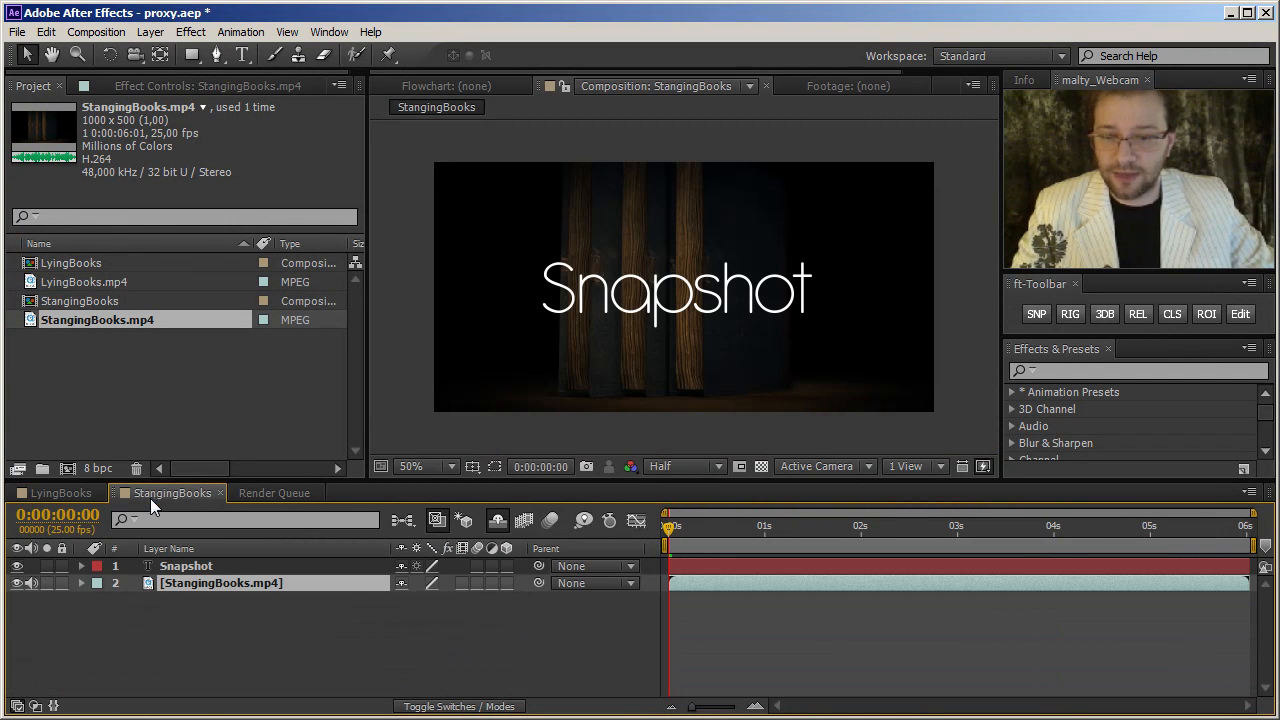
{"action": "left_click", "coordinate": [82, 566]}
{"action": "left_click", "coordinate": [99, 583]}
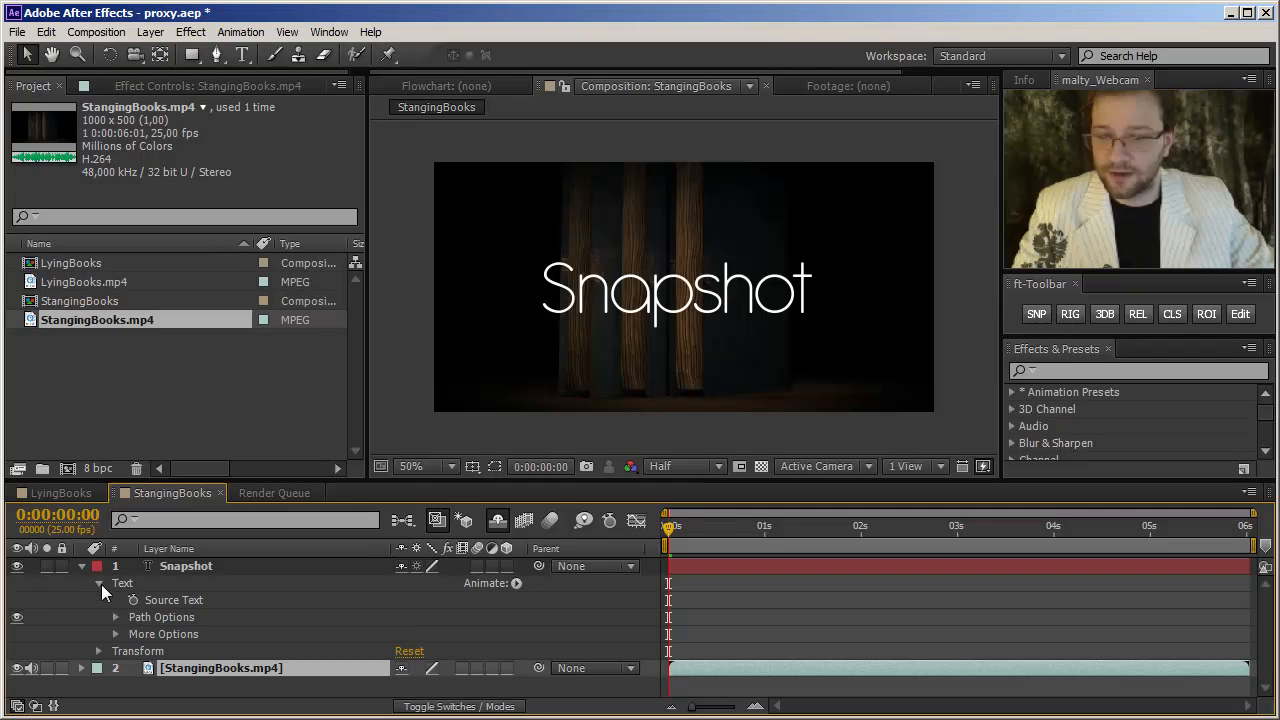
{"action": "left_click", "coordinate": [133, 600], "text": "alt"}
{"action": "key", "text": "ctrl+v"}
{"action": "key", "text": "KP_Enter"}
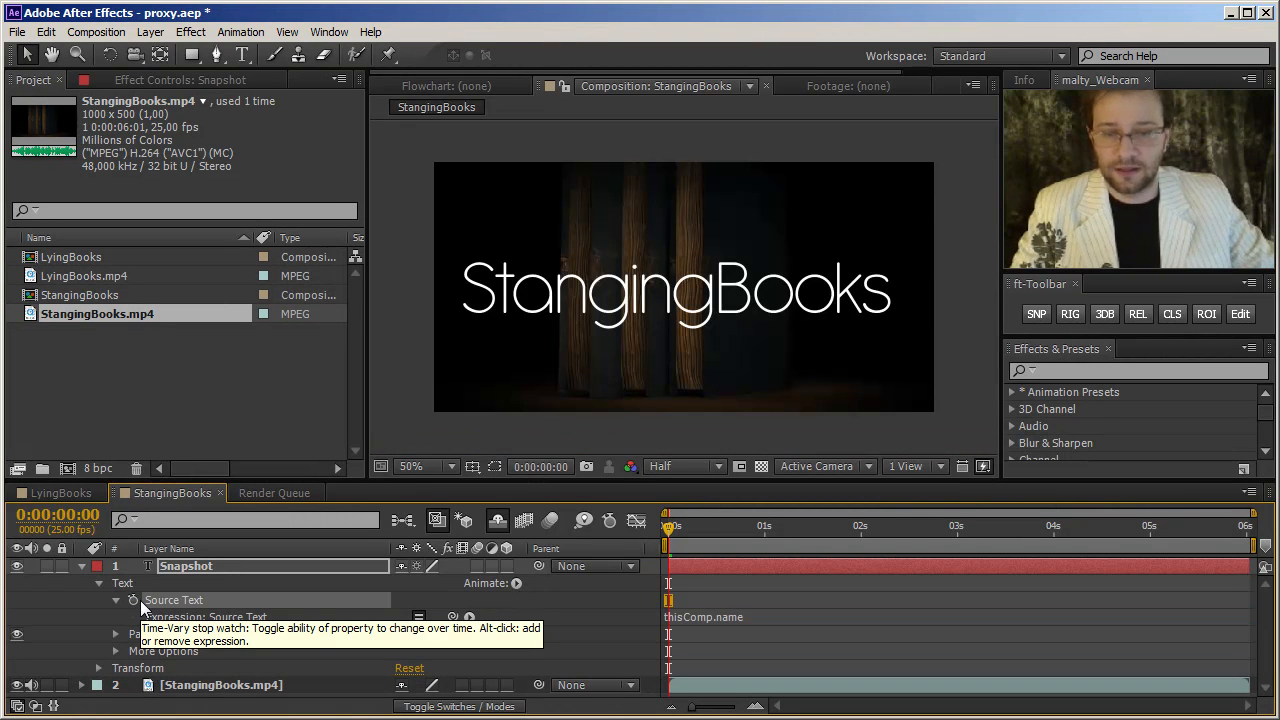
Save snapshots of the titled LyingBooks composition at 0, 1, 2, 3 and 4 seconds
{"action": "left_click", "coordinate": [76, 496]}
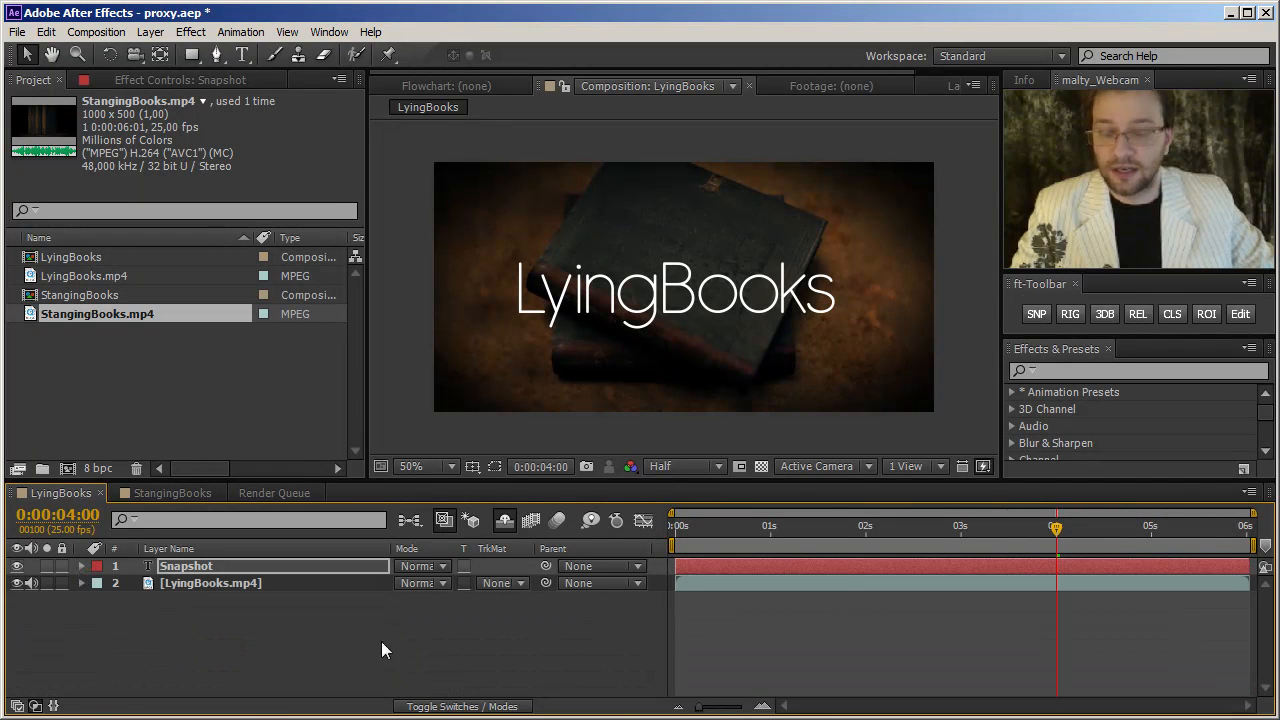
{"action": "left_click_drag", "start_coordinate": [685, 526], "coordinate": [672, 526]}
{"action": "left_click", "coordinate": [1037, 315]}
{"action": "left_click", "coordinate": [770, 527]}
{"action": "left_click", "coordinate": [1037, 314]}
{"action": "left_click", "coordinate": [865, 530]}
{"action": "left_click", "coordinate": [1041, 314]}
{"action": "left_click", "coordinate": [960, 527]}
{"action": "left_click", "coordinate": [1037, 314]}
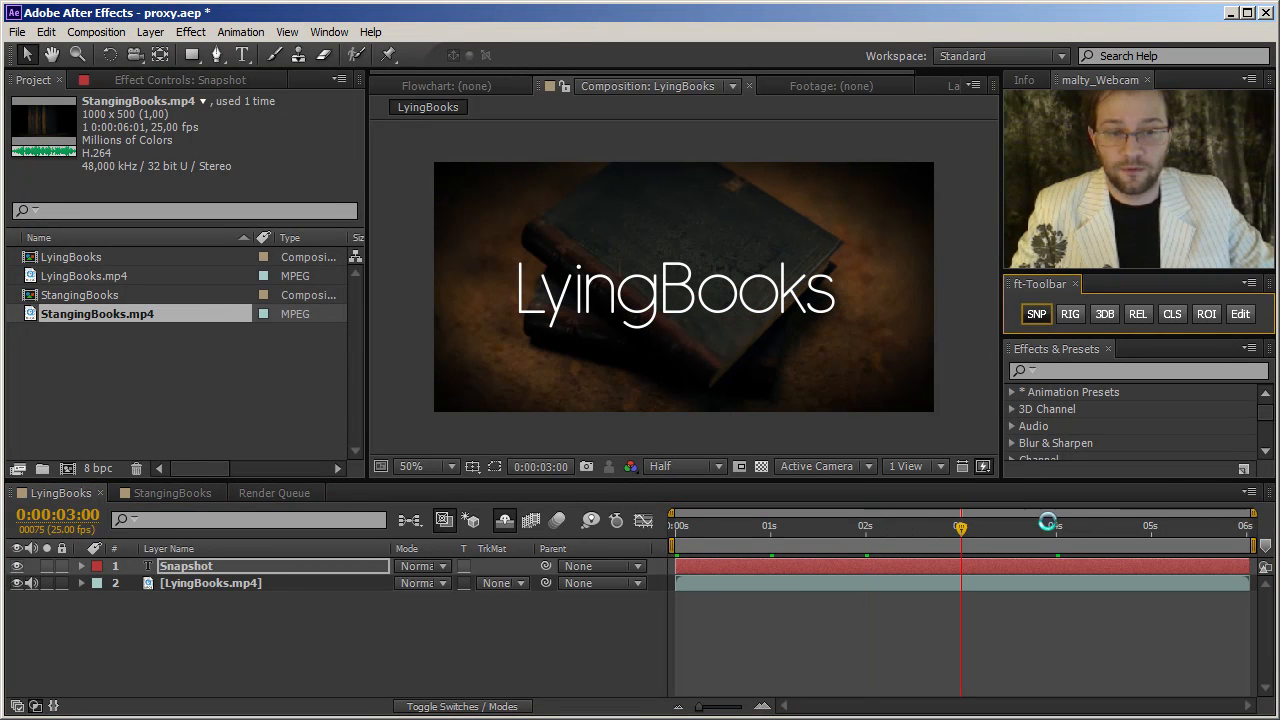
{"action": "left_click", "coordinate": [1055, 527]}
{"action": "left_click", "coordinate": [1038, 314]}
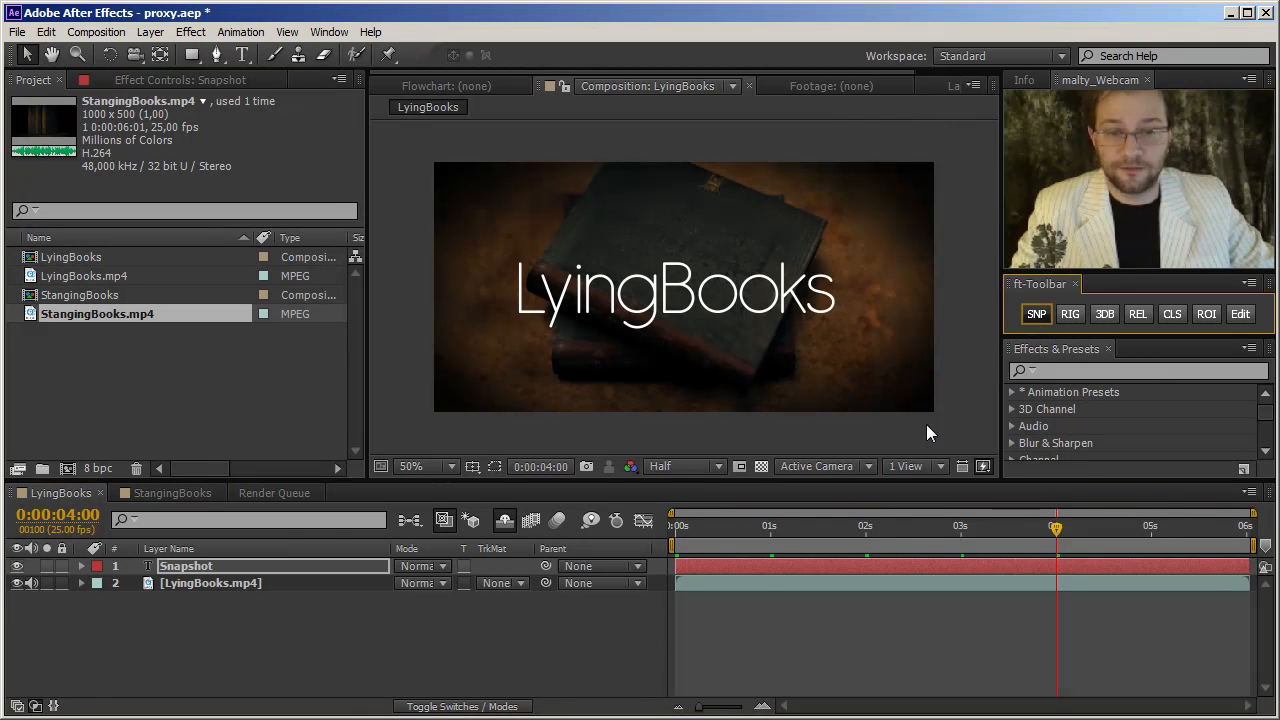
Save snapshots of the titled StangingBooks composition at about 0, 1, 2, 3 and 4 seconds
{"action": "left_click", "coordinate": [170, 493]}
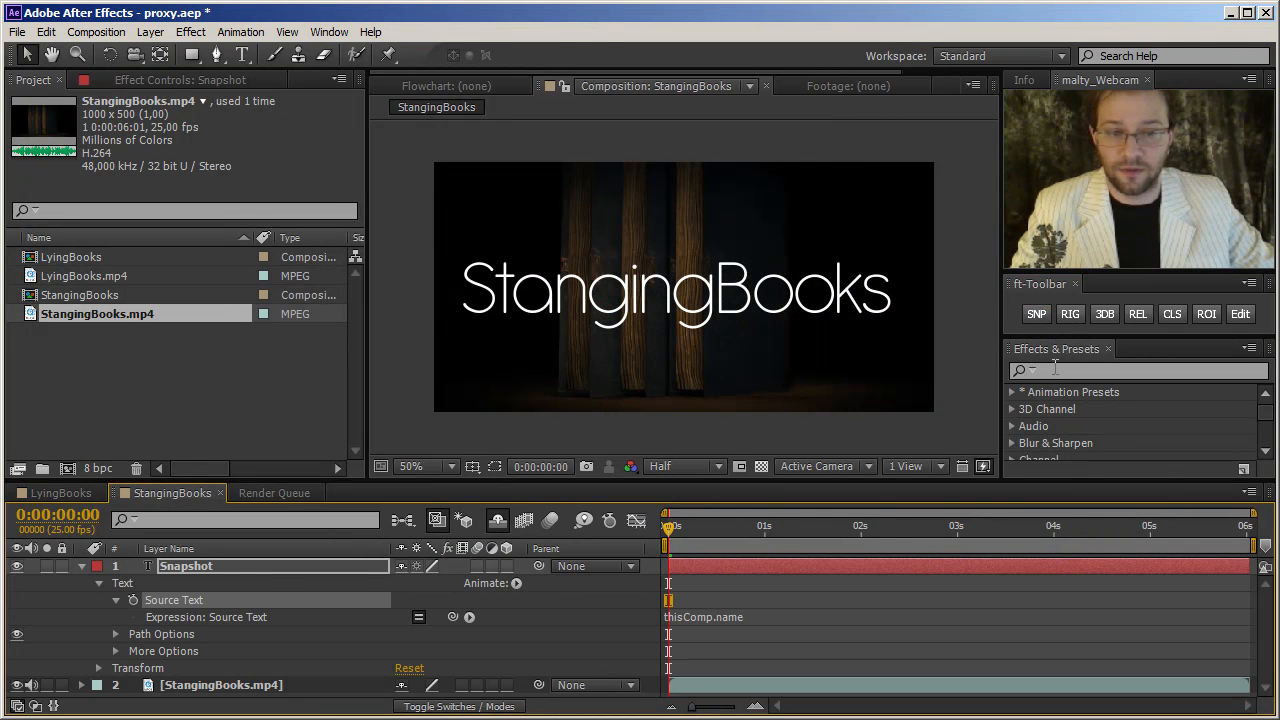
{"action": "left_click", "coordinate": [1037, 314]}
{"action": "left_click", "coordinate": [764, 527]}
{"action": "left_click", "coordinate": [1037, 314]}
{"action": "left_click", "coordinate": [864, 528]}
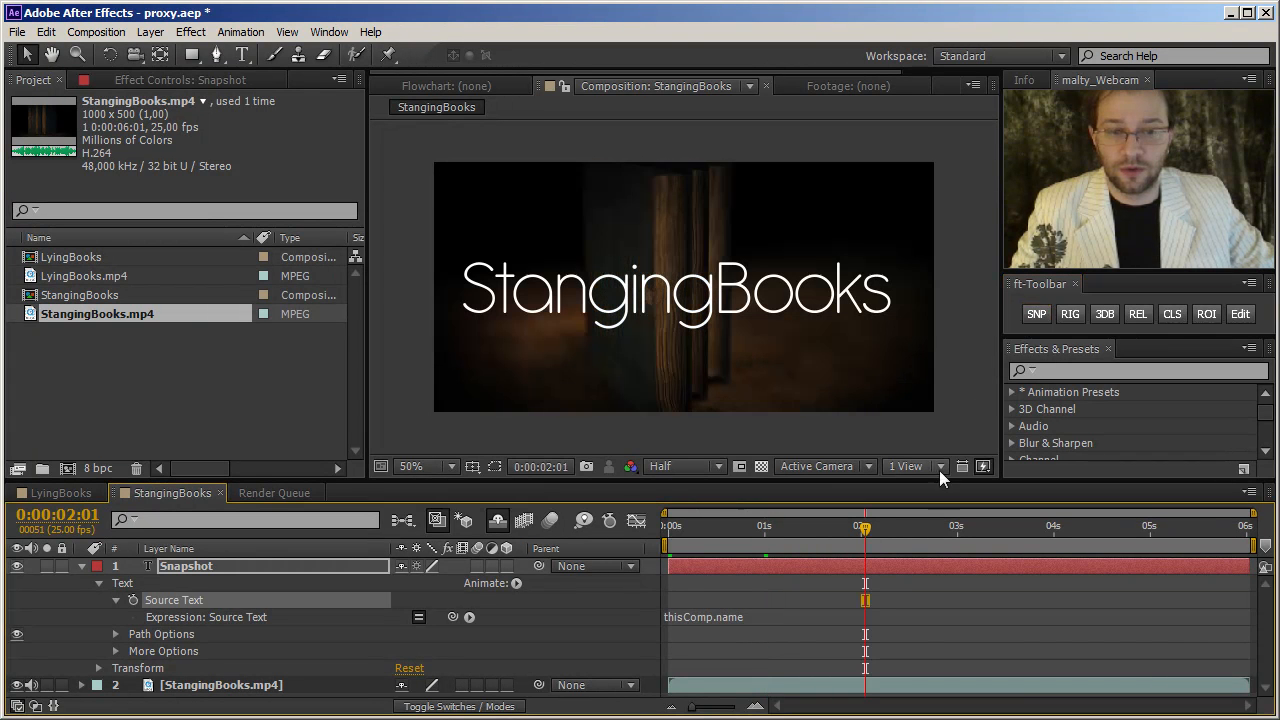
{"action": "left_click", "coordinate": [1039, 313]}
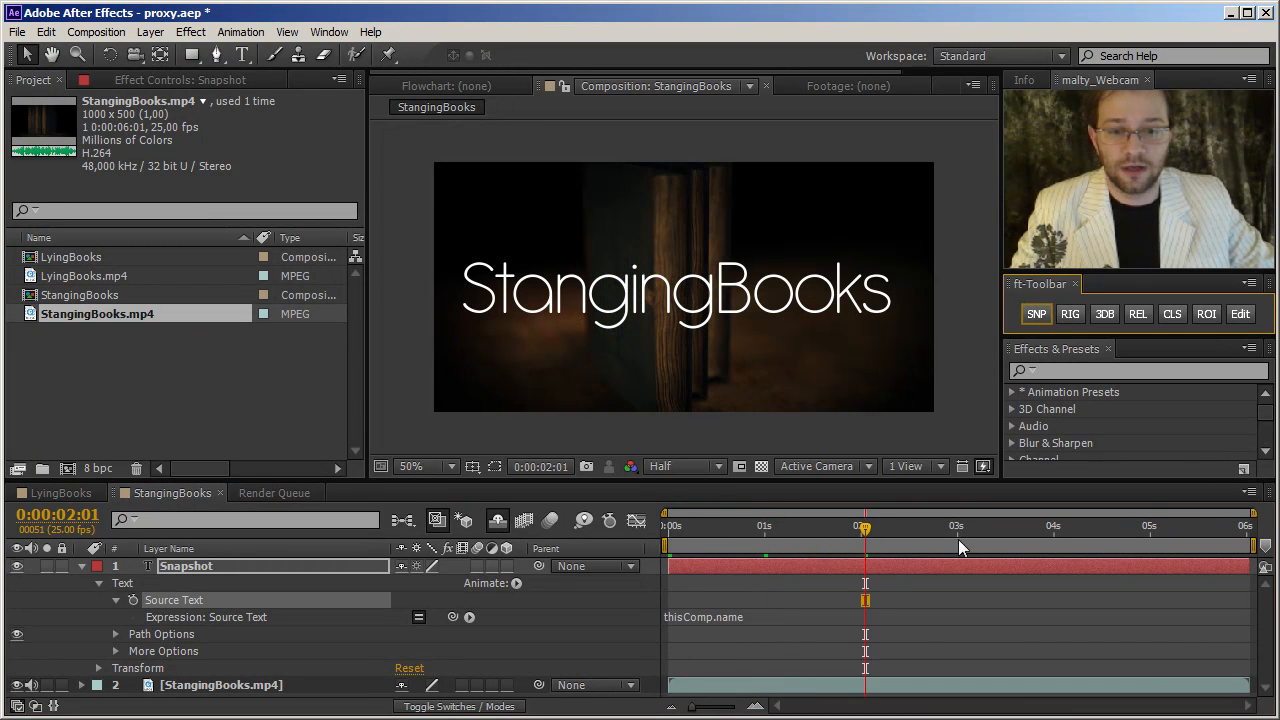
{"action": "left_click", "coordinate": [956, 528]}
{"action": "left_click", "coordinate": [1036, 314]}
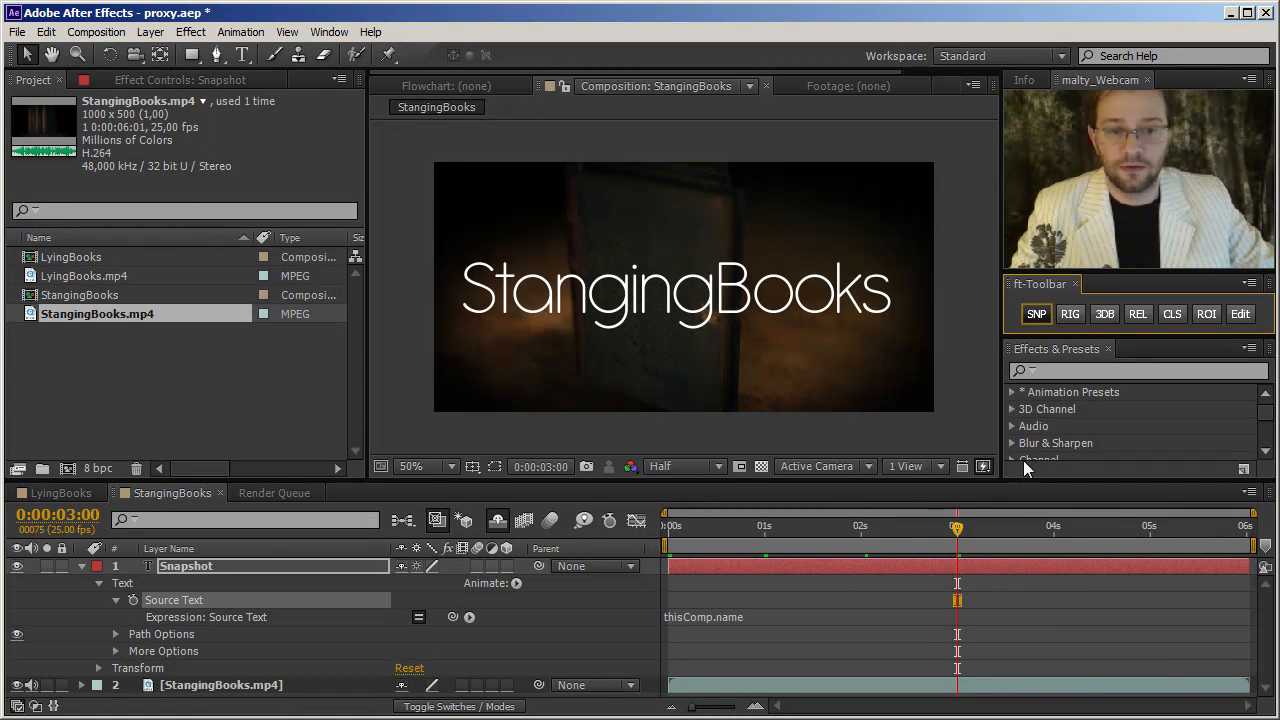
{"action": "left_click", "coordinate": [1050, 530]}
{"action": "left_click", "coordinate": [1037, 316]}
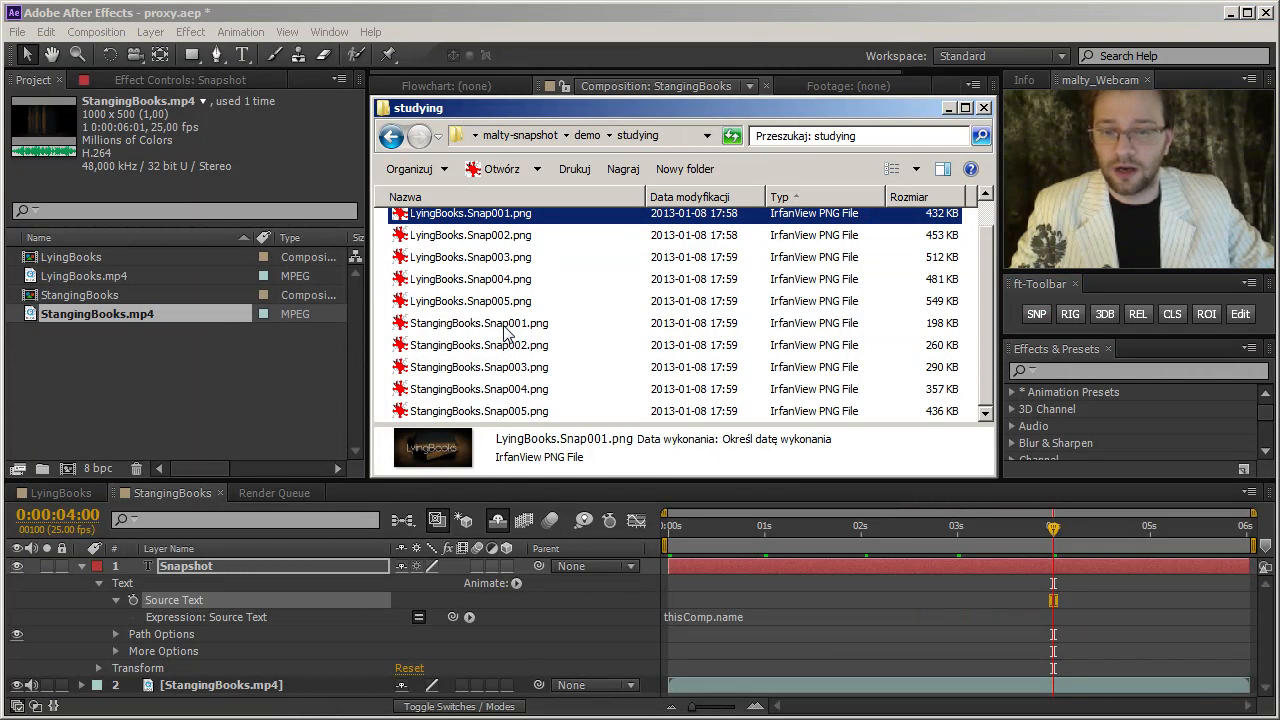
Open the new LyingBooks.Snap001.png, look through the titled snapshots in the image viewer, and return to After Effects
{"action": "double_click", "coordinate": [405, 221]}
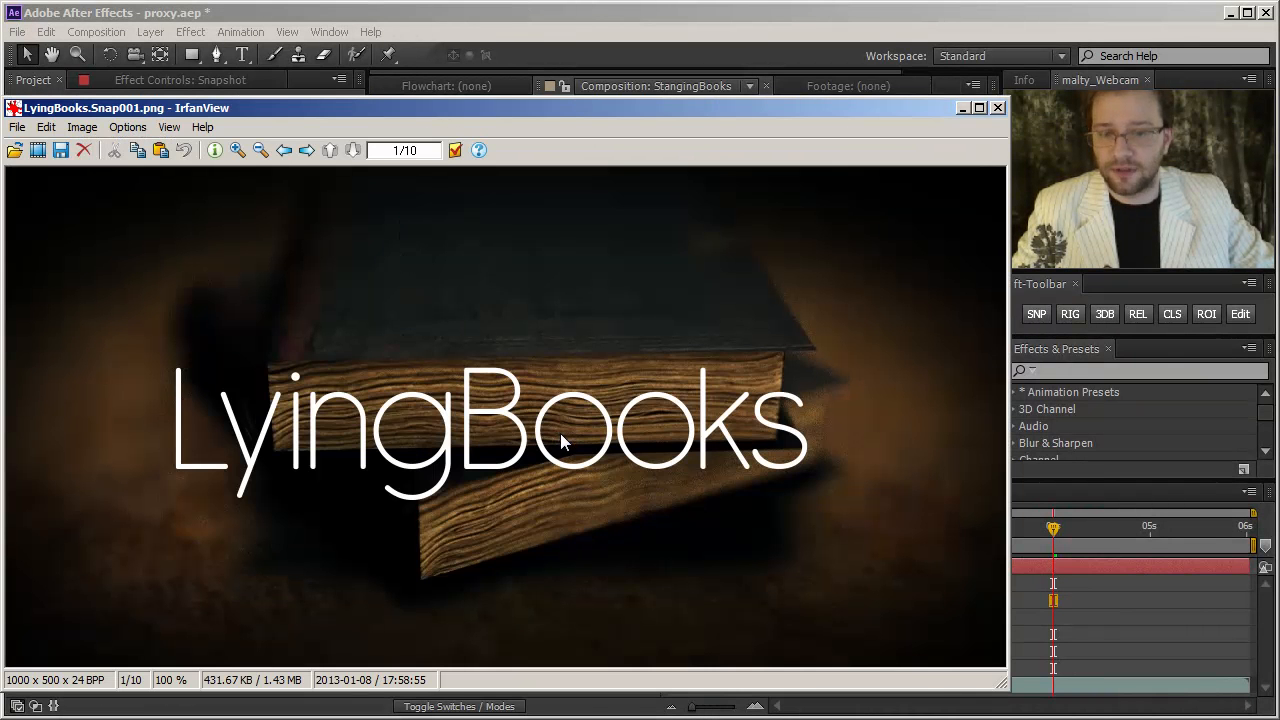
{"action": "scroll", "coordinate": [560, 433], "scroll_direction": "down", "scroll_amount": 6}
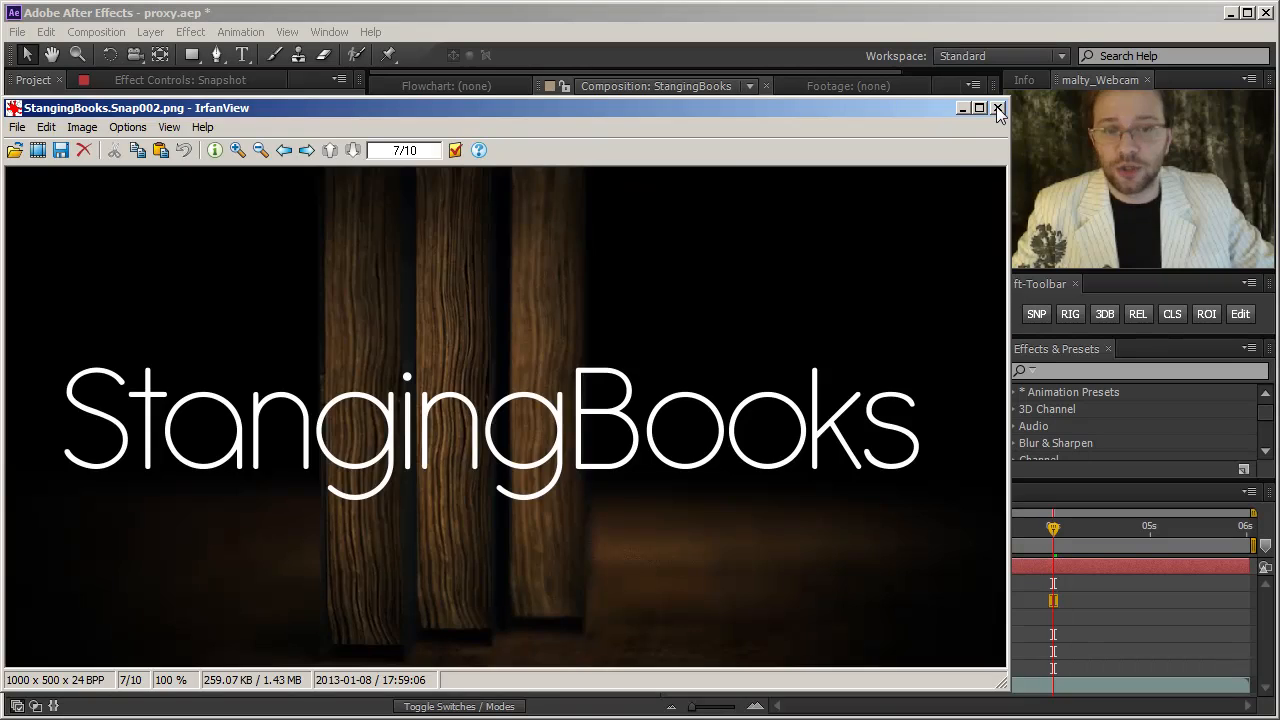
{"action": "left_click", "coordinate": [998, 110]}
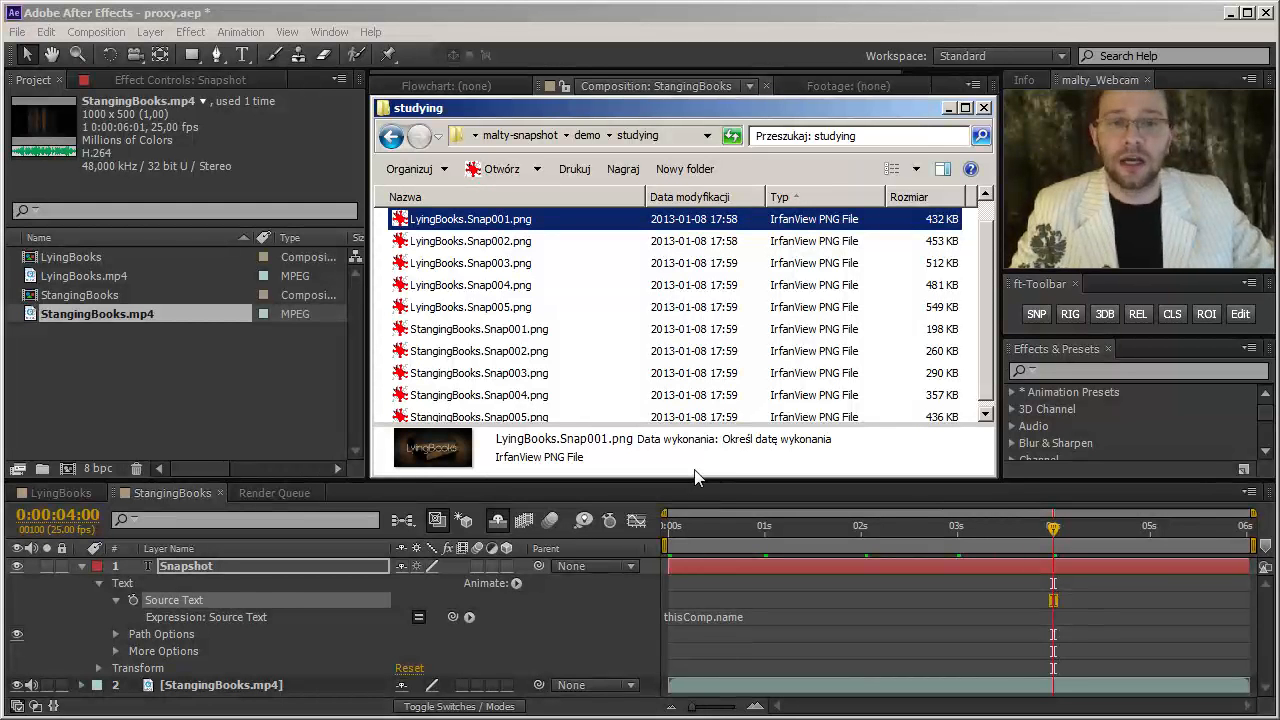
{"action": "left_click", "coordinate": [948, 108]}
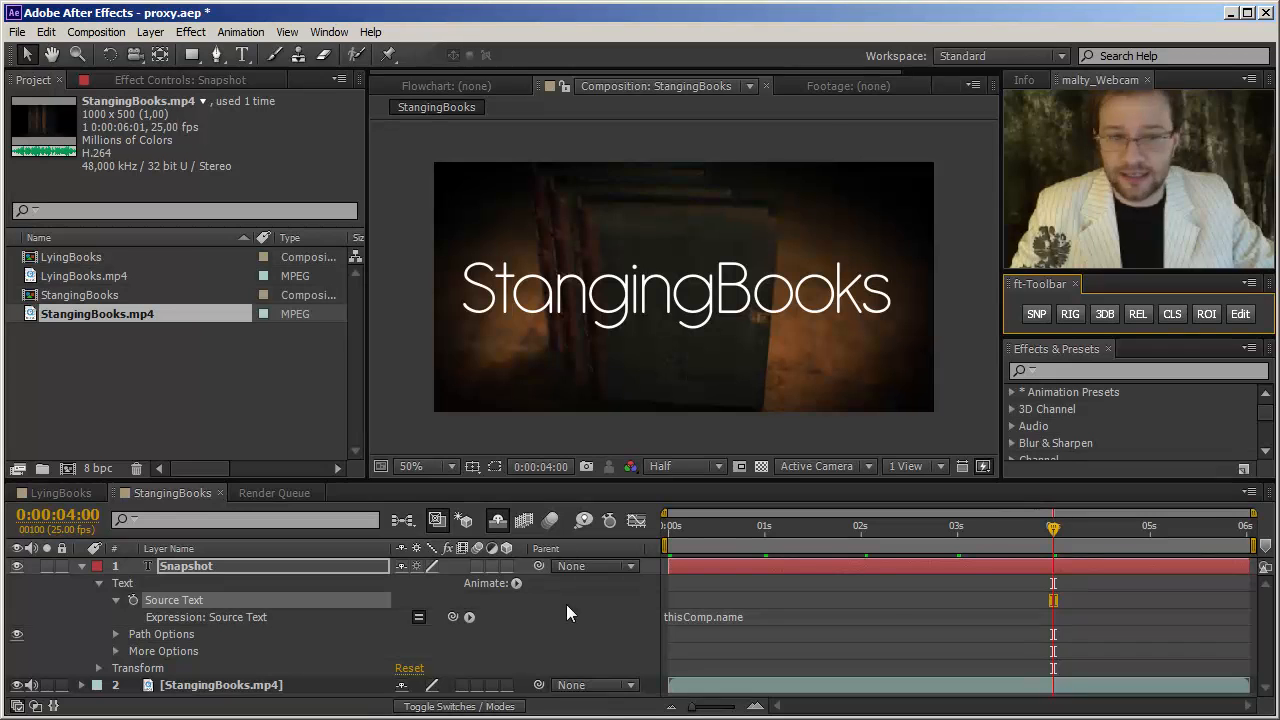
Switch to the LyingBooks composition, bring up the Snapshot script settings and read the help on file-naming variables
{"action": "left_click", "coordinate": [69, 495]}
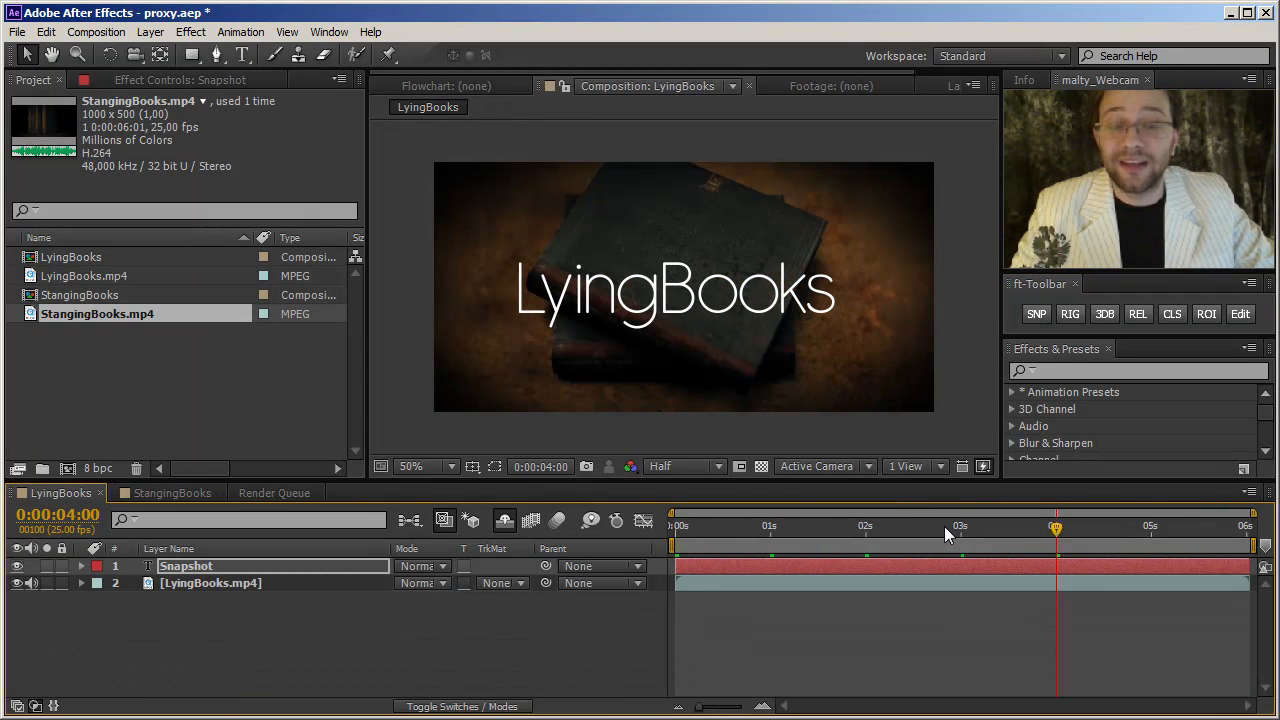
{"action": "left_click", "coordinate": [1036, 318]}
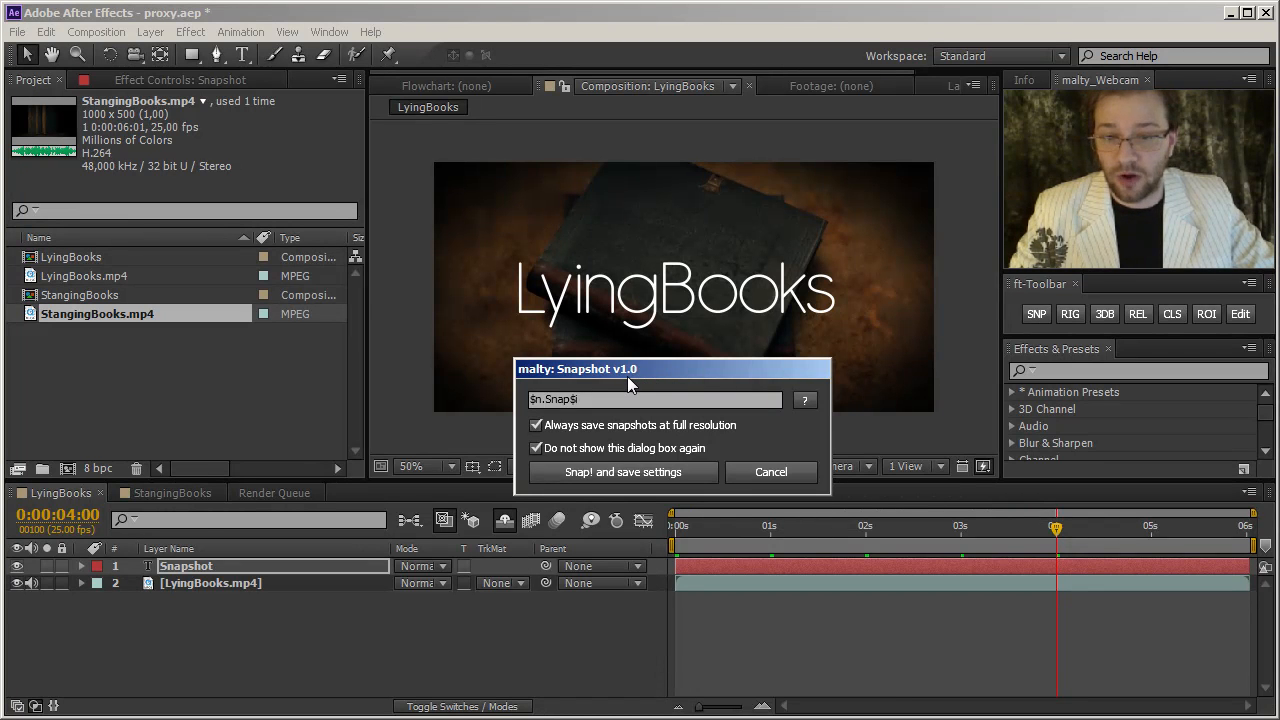
{"action": "left_click_drag", "start_coordinate": [633, 384], "coordinate": [227, 274]}
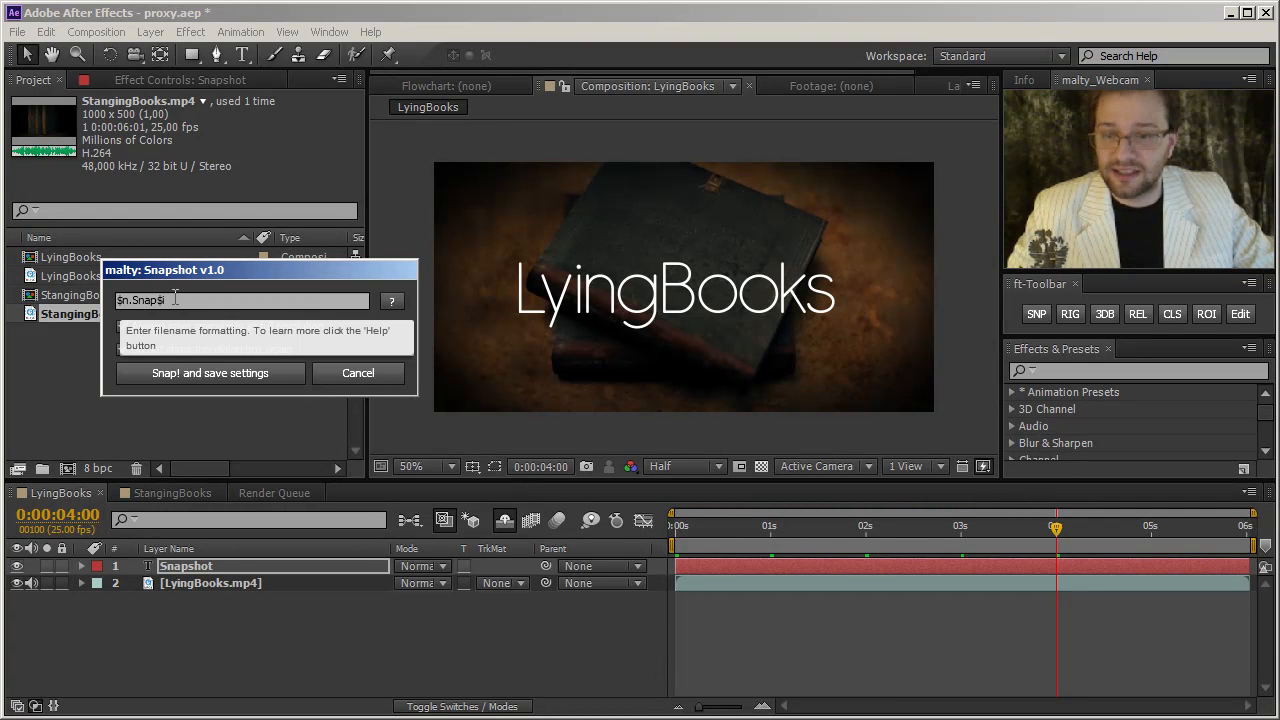
{"action": "left_click", "coordinate": [391, 303]}
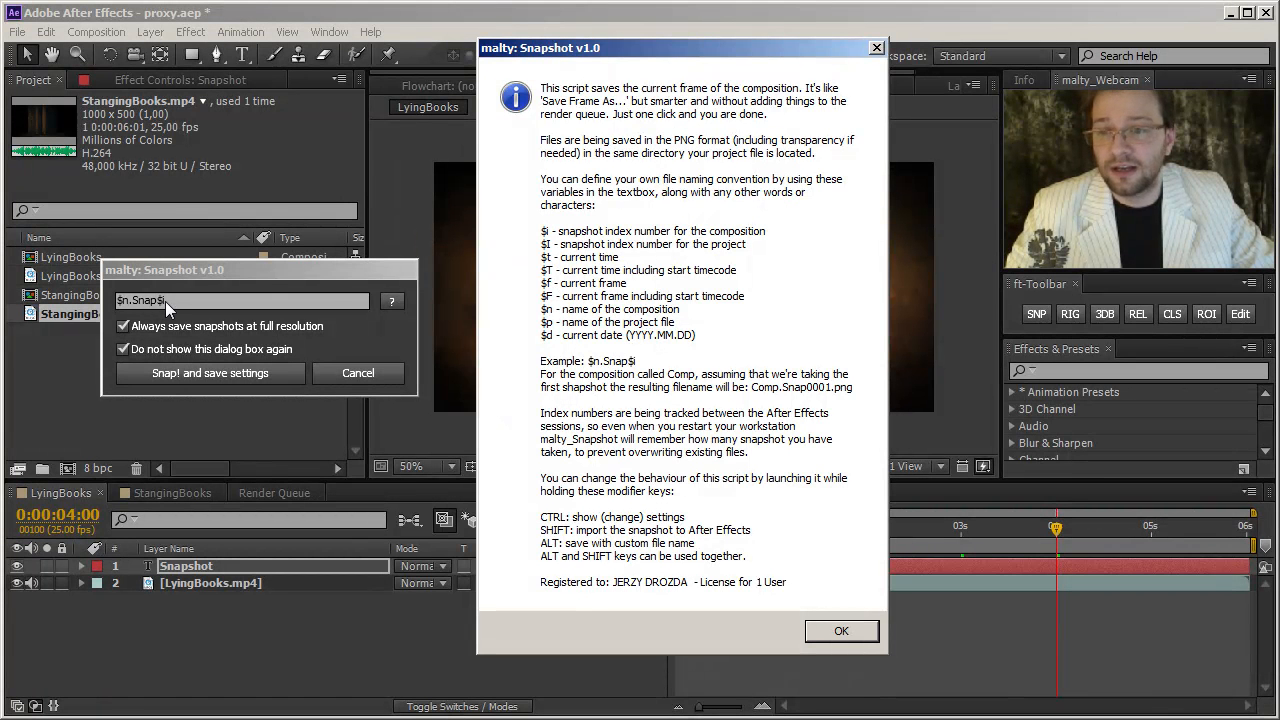
{"action": "left_click", "coordinate": [850, 638]}
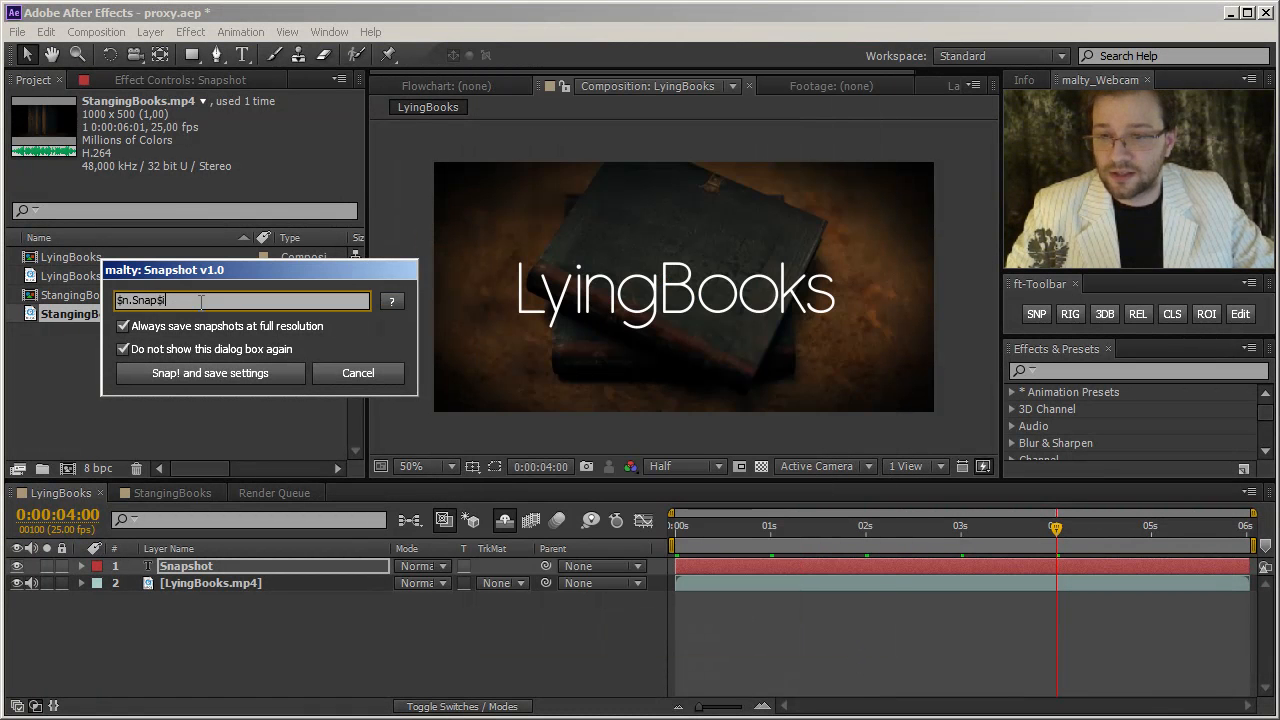
Set the snapshot filename format to $p.$n and save the settings together with a snapshot of LyingBooks at 4 seconds
{"action": "left_click_drag", "start_coordinate": [143, 315], "coordinate": [129, 317]}
{"action": "key", "text": "BackSpace"}
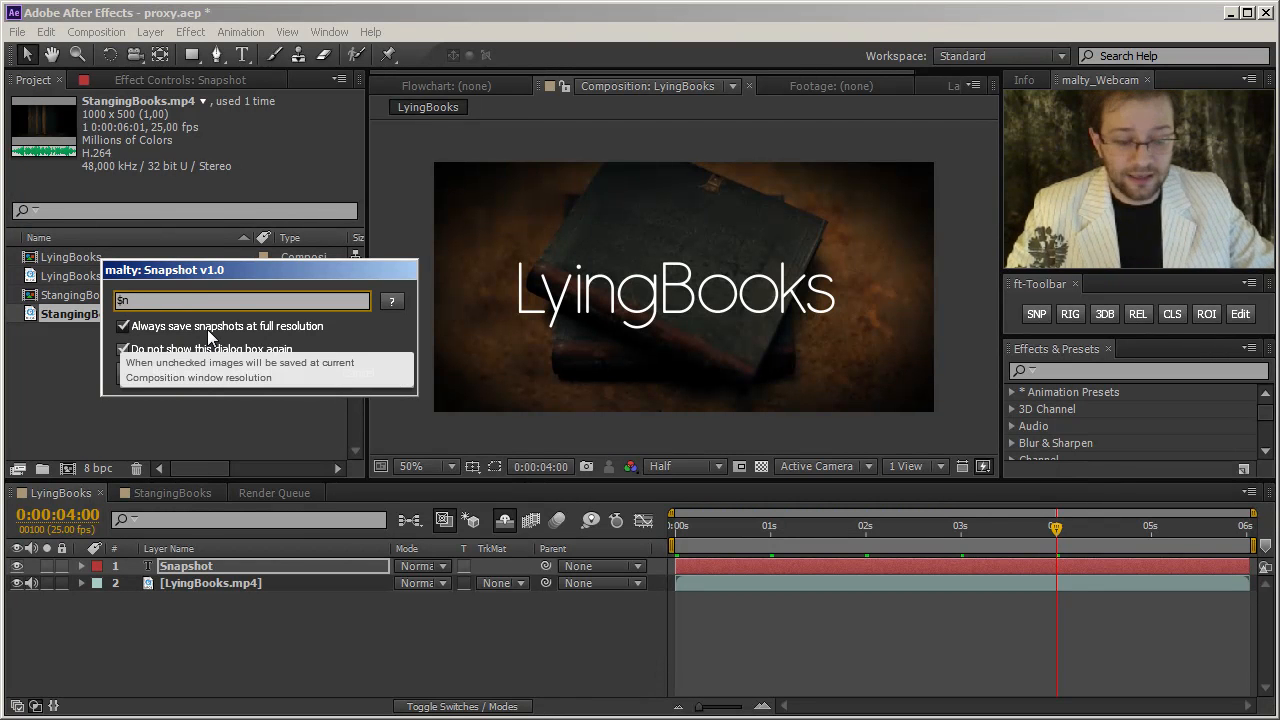
{"action": "left_click", "coordinate": [391, 304]}
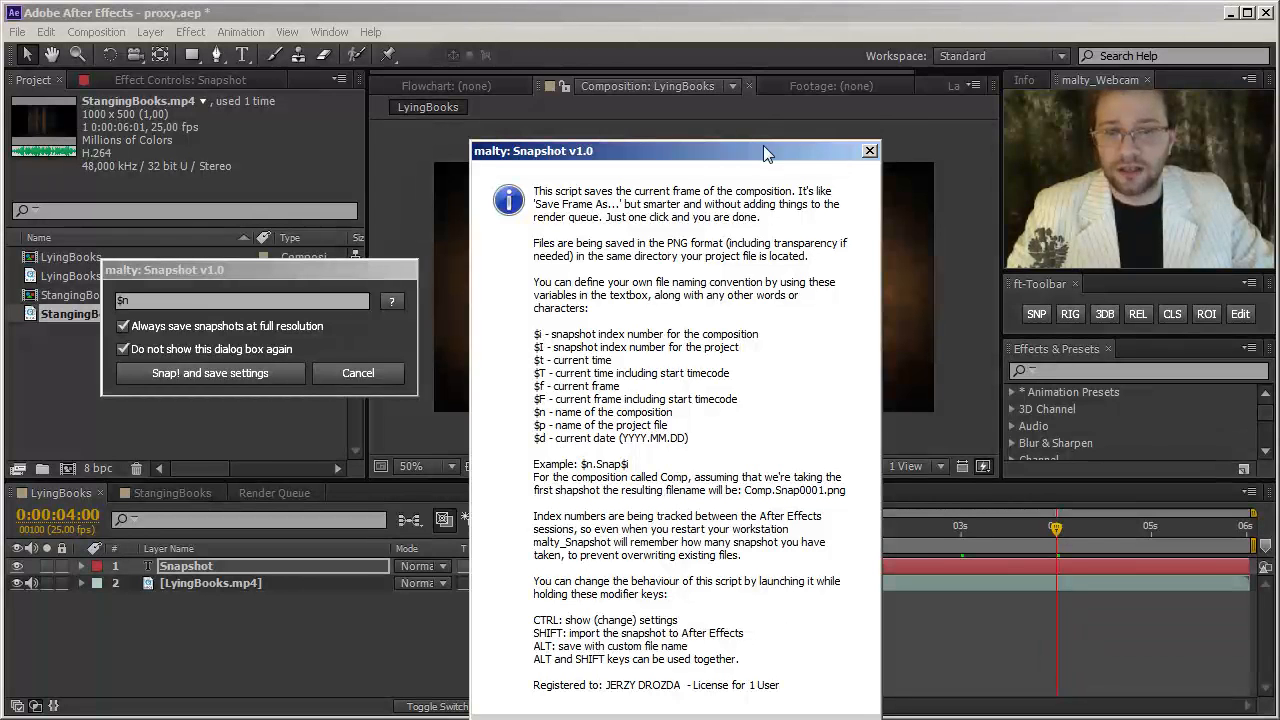
{"action": "left_click", "coordinate": [836, 676]}
{"action": "left_click", "coordinate": [182, 307]}
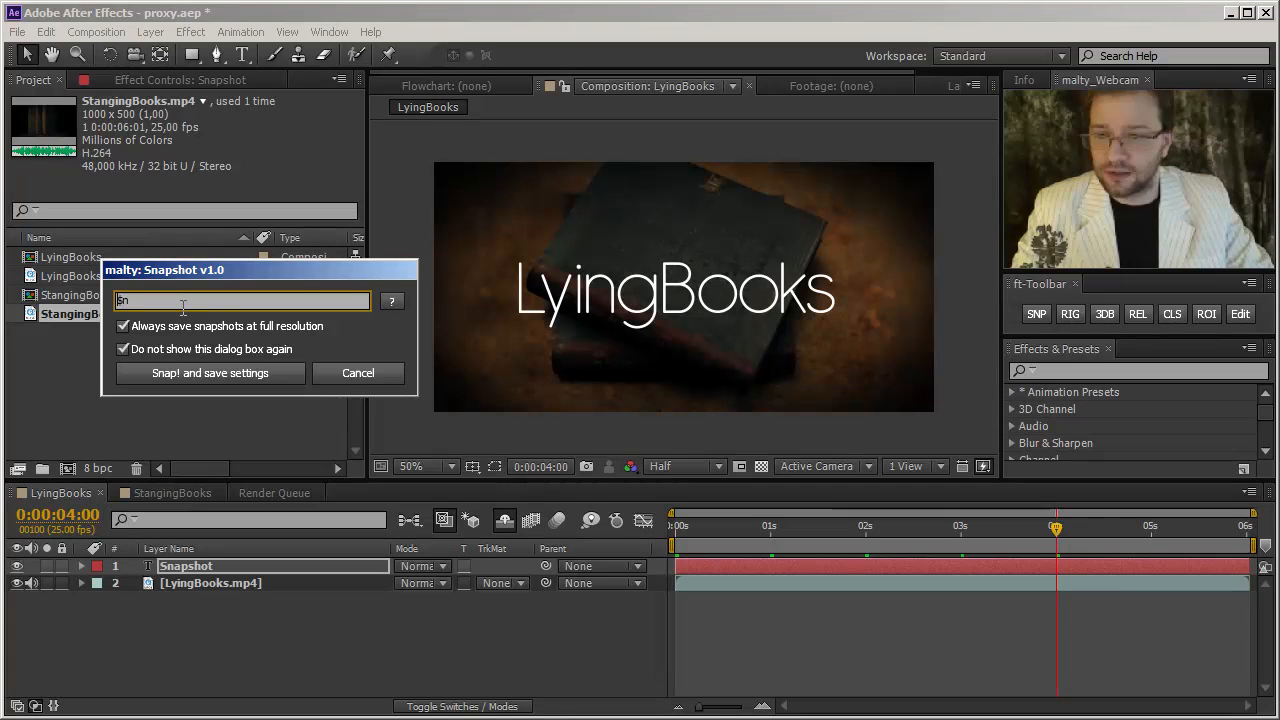
{"action": "key", "text": "Home"}
{"action": "type", "text": "$p"}
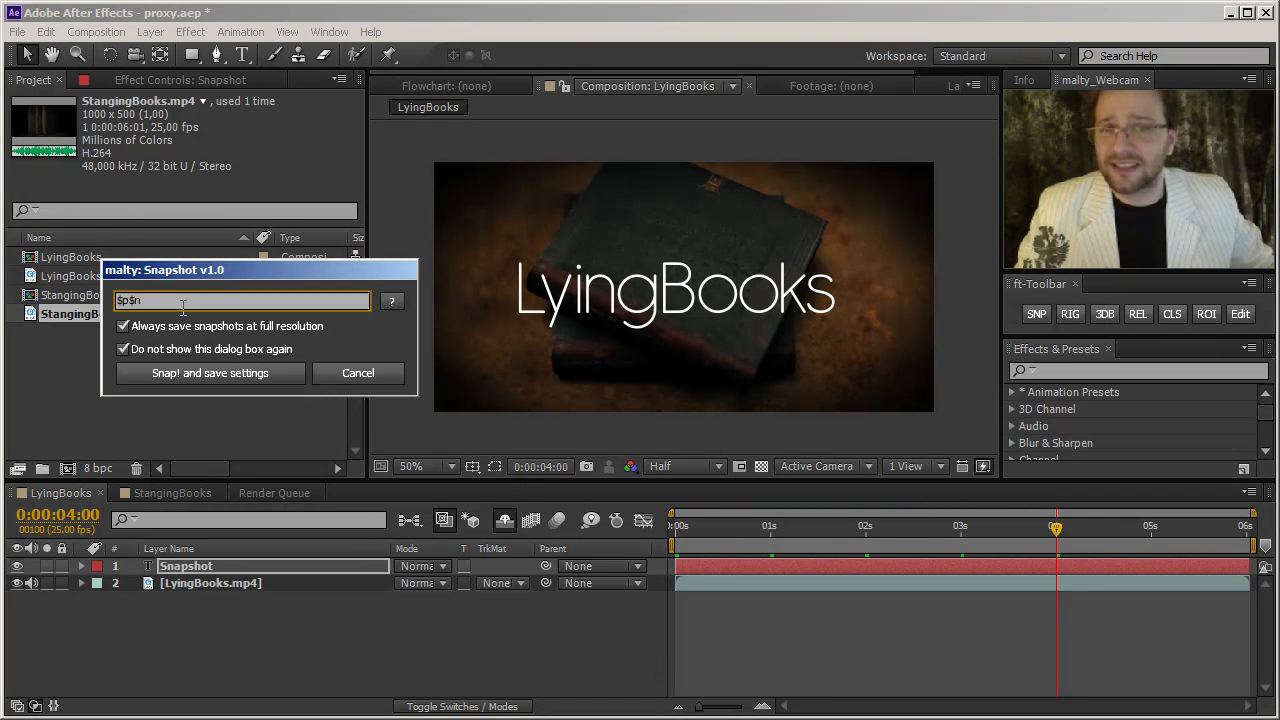
{"action": "type", "text": "_"}
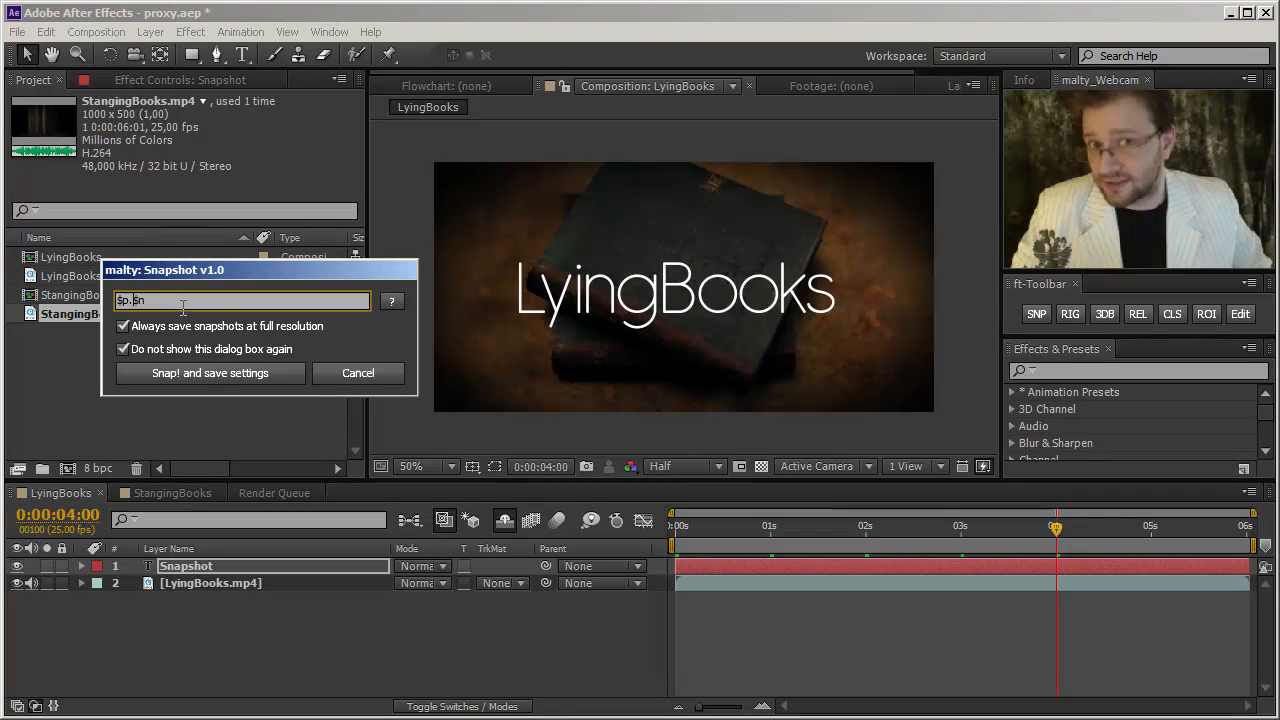
{"action": "left_click", "coordinate": [200, 376]}
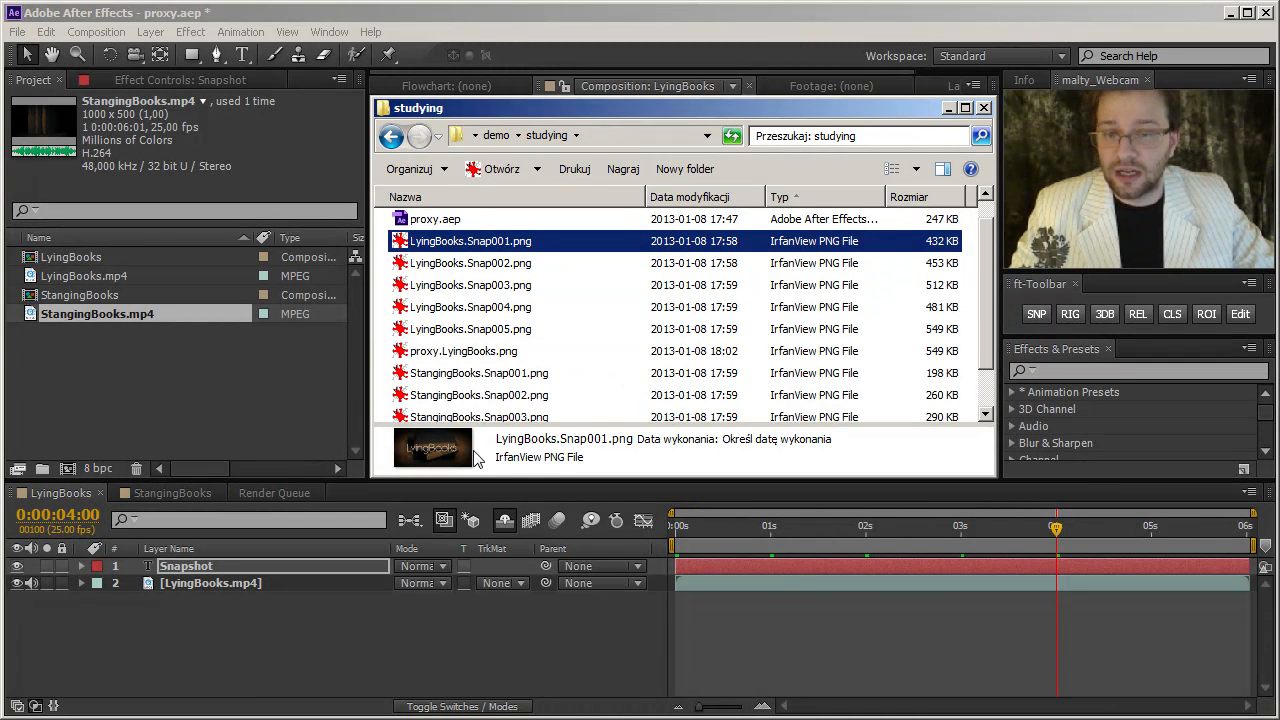
Open proxy.LyingBooks.png from the studying folder in the image viewer to check it, and return to After Effects
{"action": "left_click", "coordinate": [584, 648]}
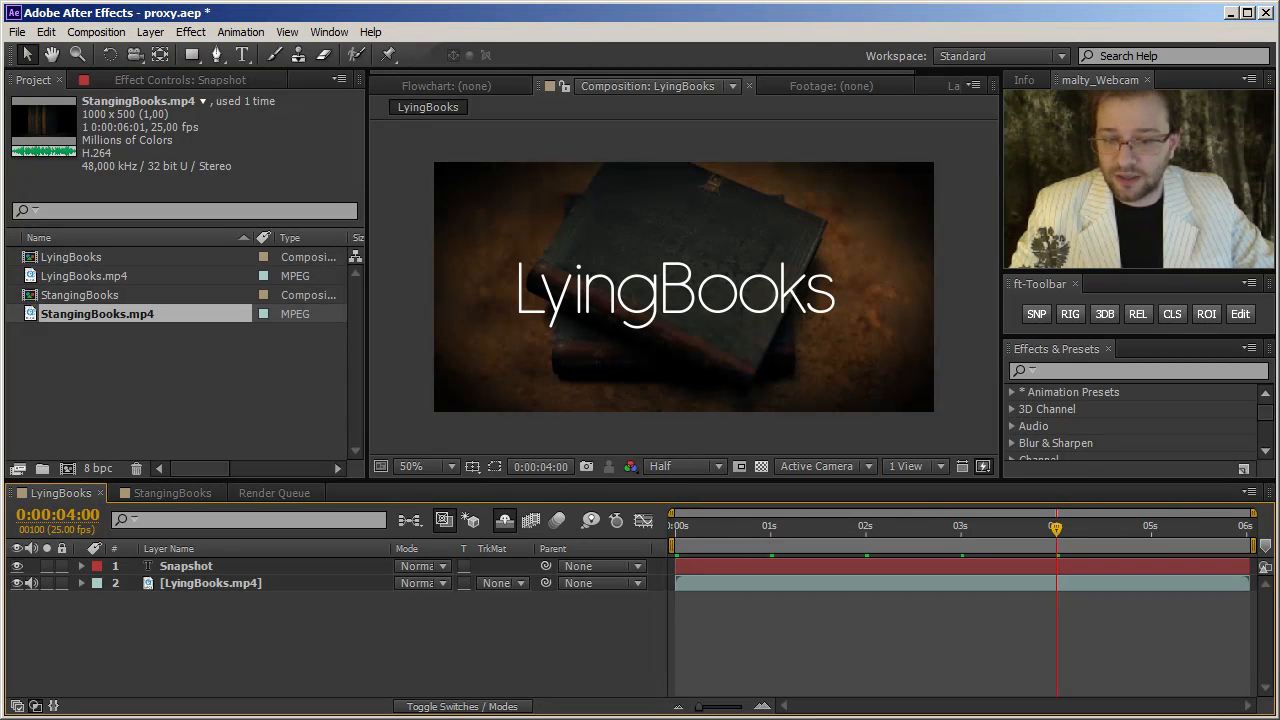
{"action": "key", "text": "alt+Tab"}
{"action": "double_click", "coordinate": [466, 352]}
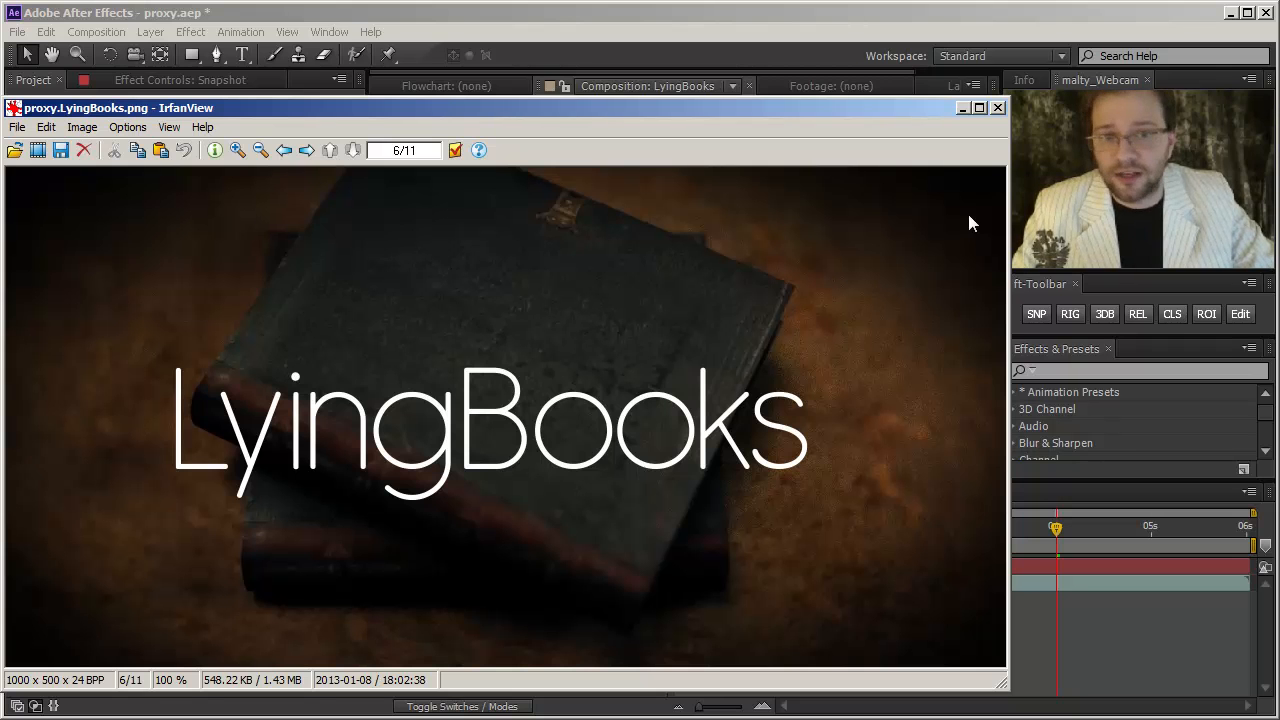
{"action": "left_click", "coordinate": [997, 108]}
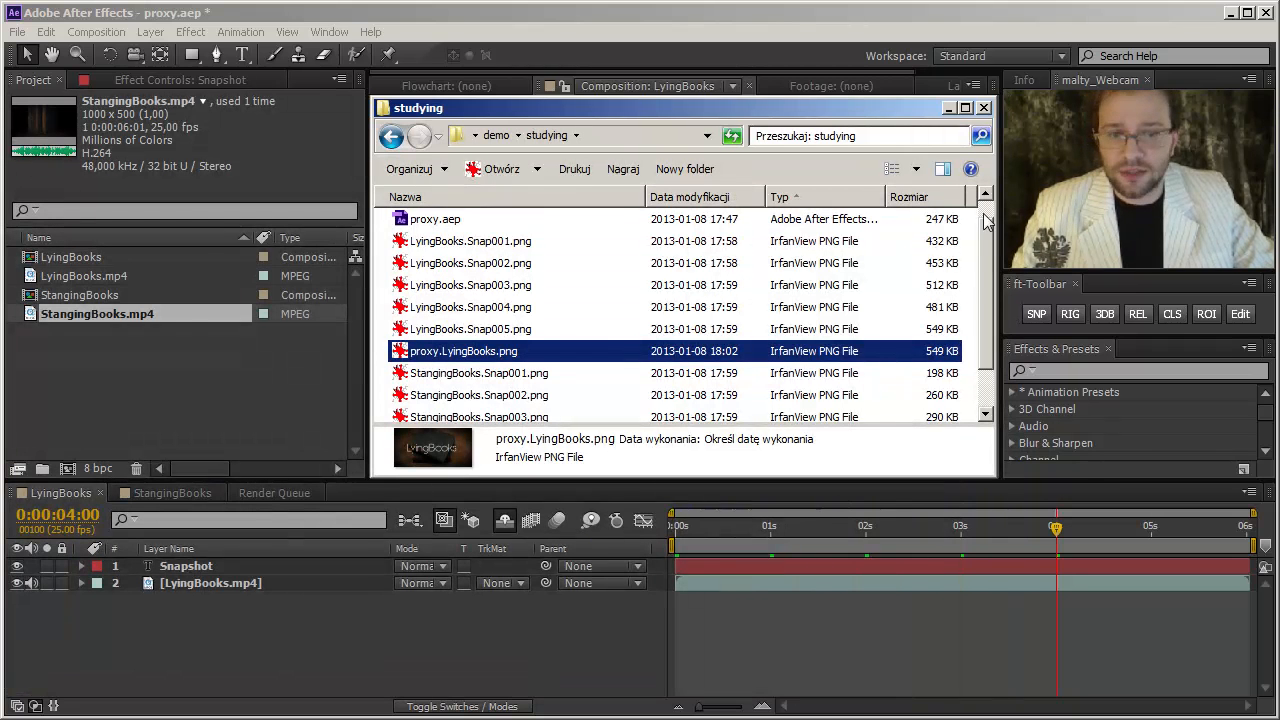
{"action": "left_click", "coordinate": [632, 630]}
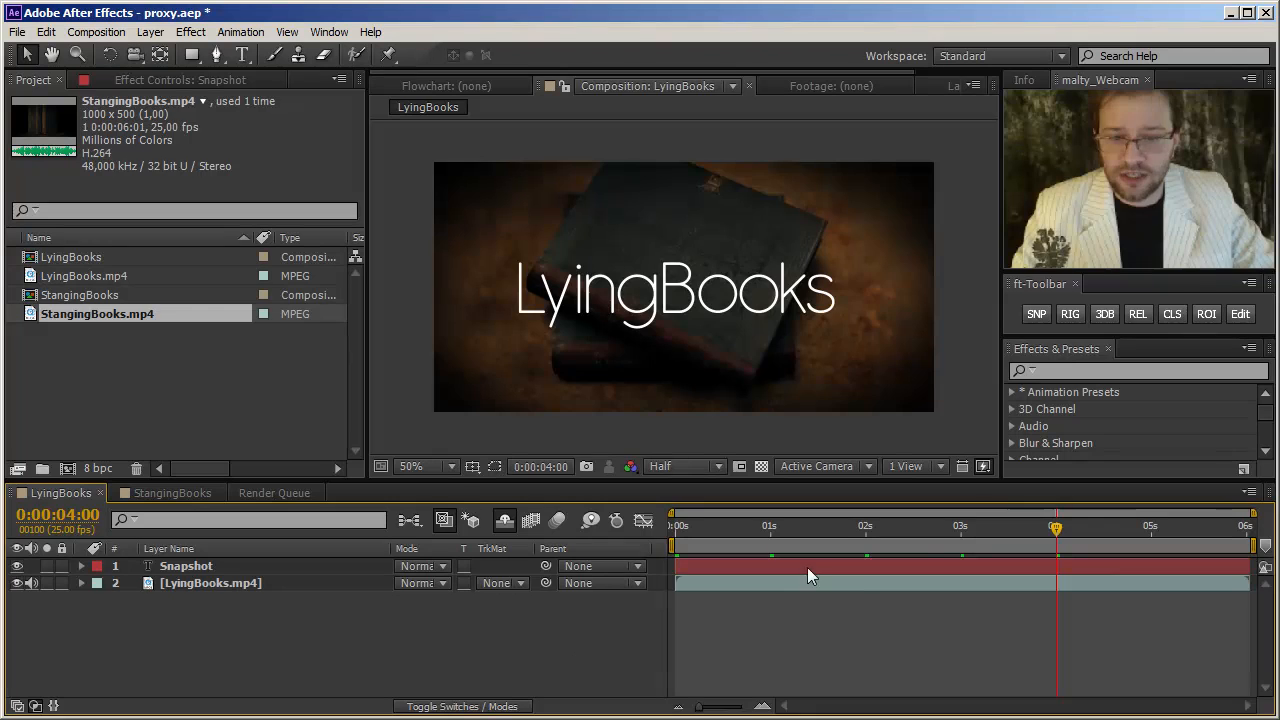
Save snapshots of LyingBooks at 0 and 6 seconds, checking proxy.LyingBooks.png in the image viewer after each one
{"action": "left_click_drag", "start_coordinate": [867, 526], "coordinate": [680, 543]}
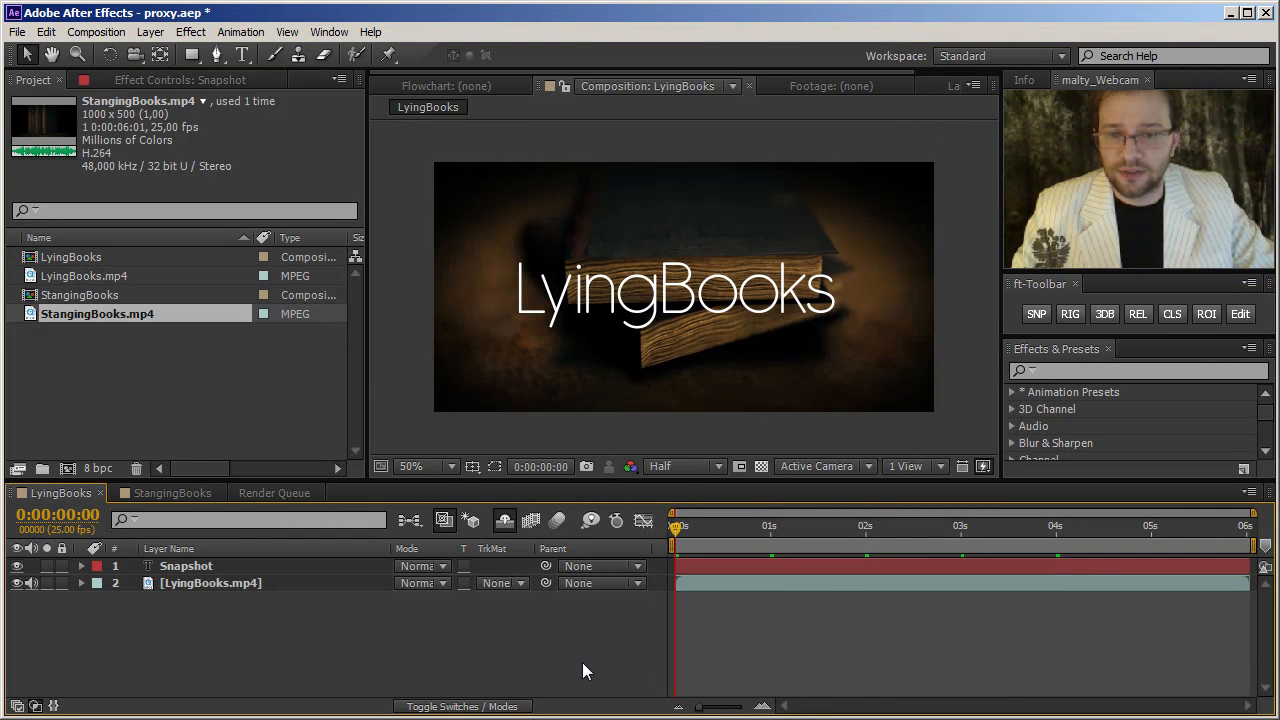
{"action": "left_click", "coordinate": [1037, 315]}
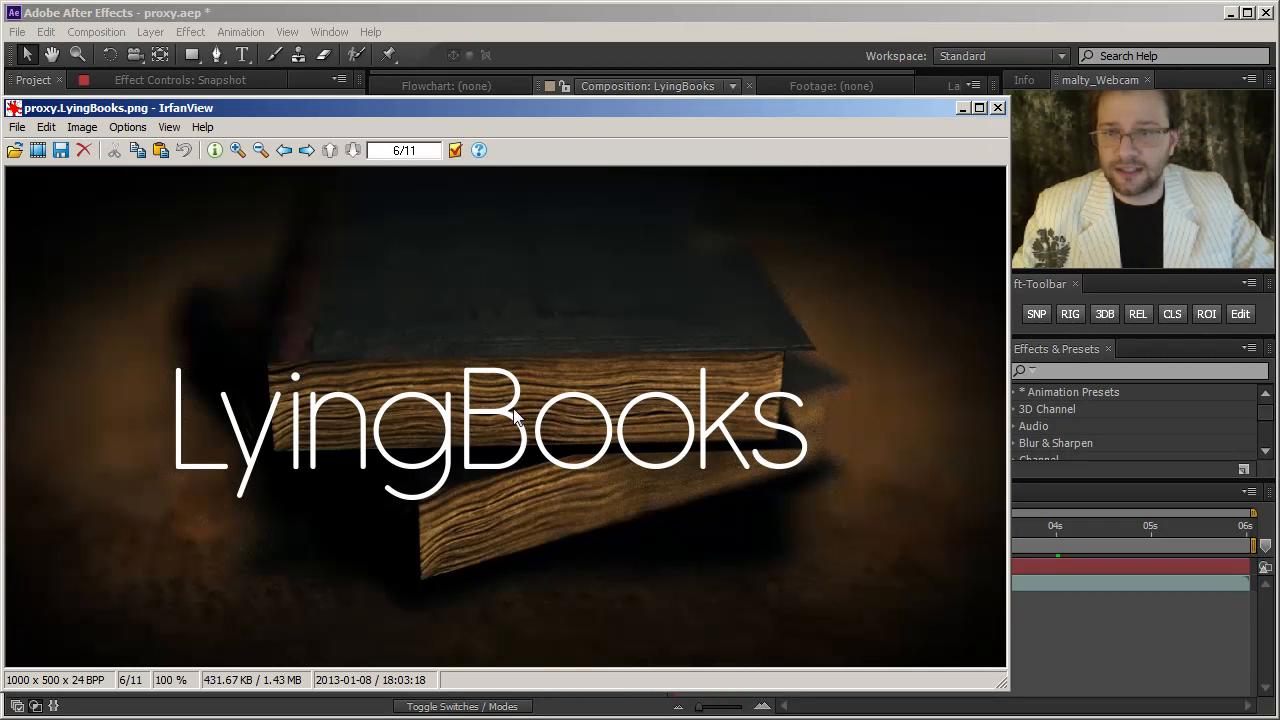
{"action": "key", "text": "Escape"}
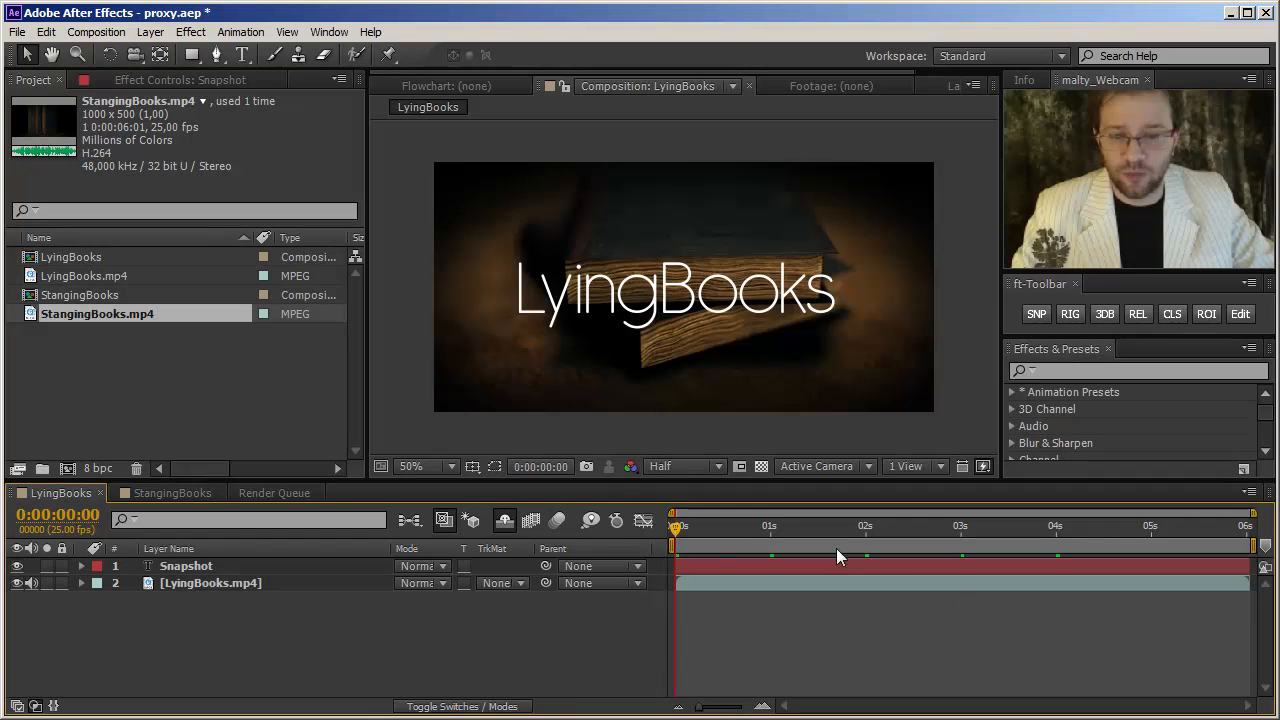
{"action": "left_click_drag", "start_coordinate": [678, 525], "coordinate": [1250, 546]}
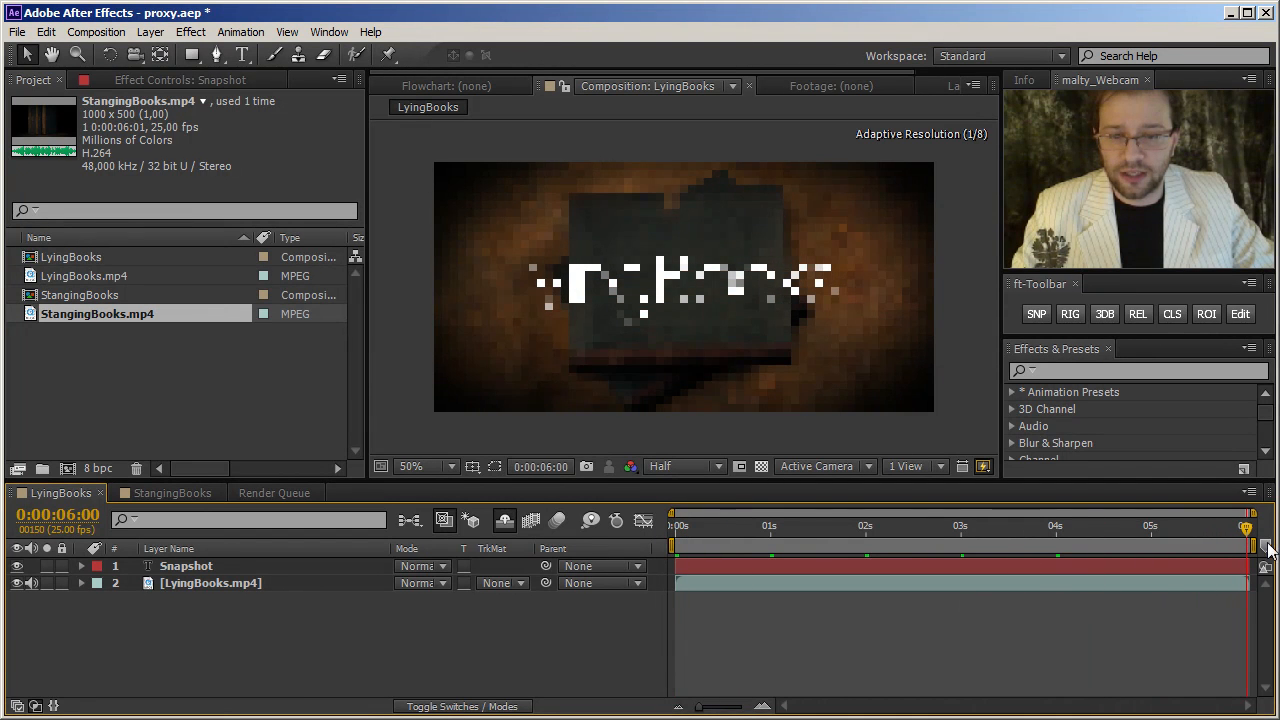
{"action": "left_click", "coordinate": [1037, 314]}
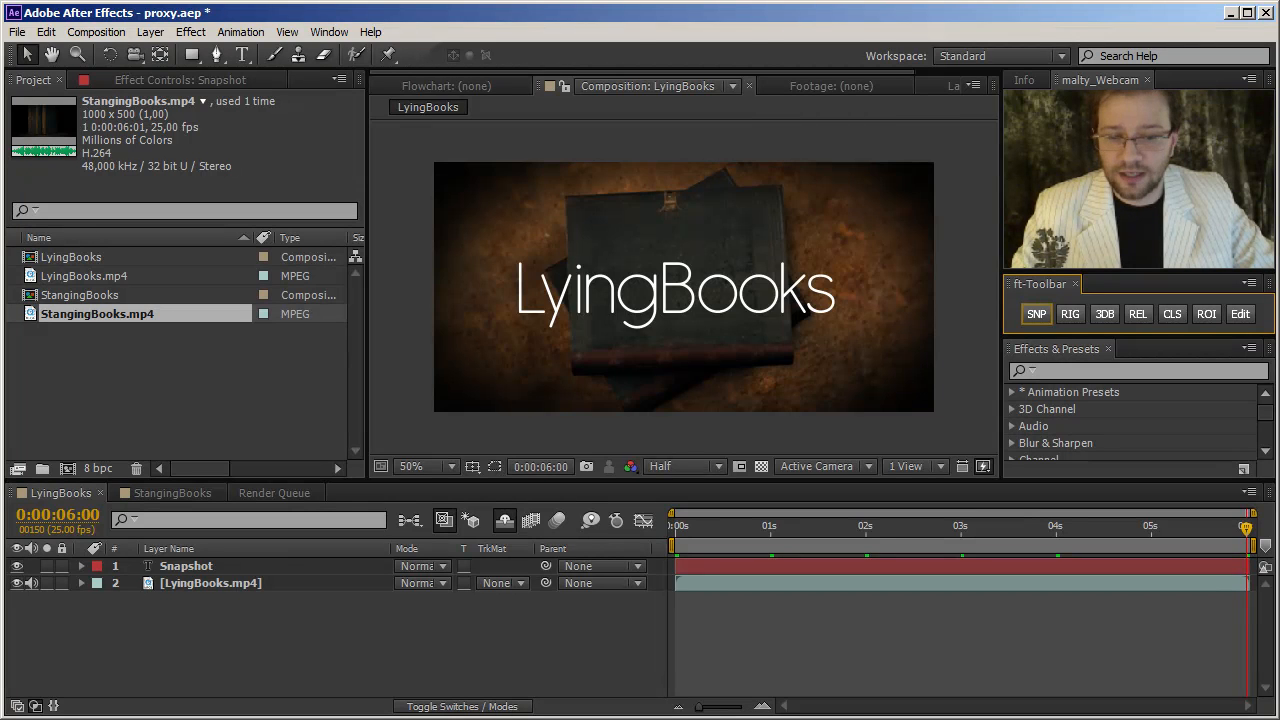
{"action": "double_click", "coordinate": [470, 351]}
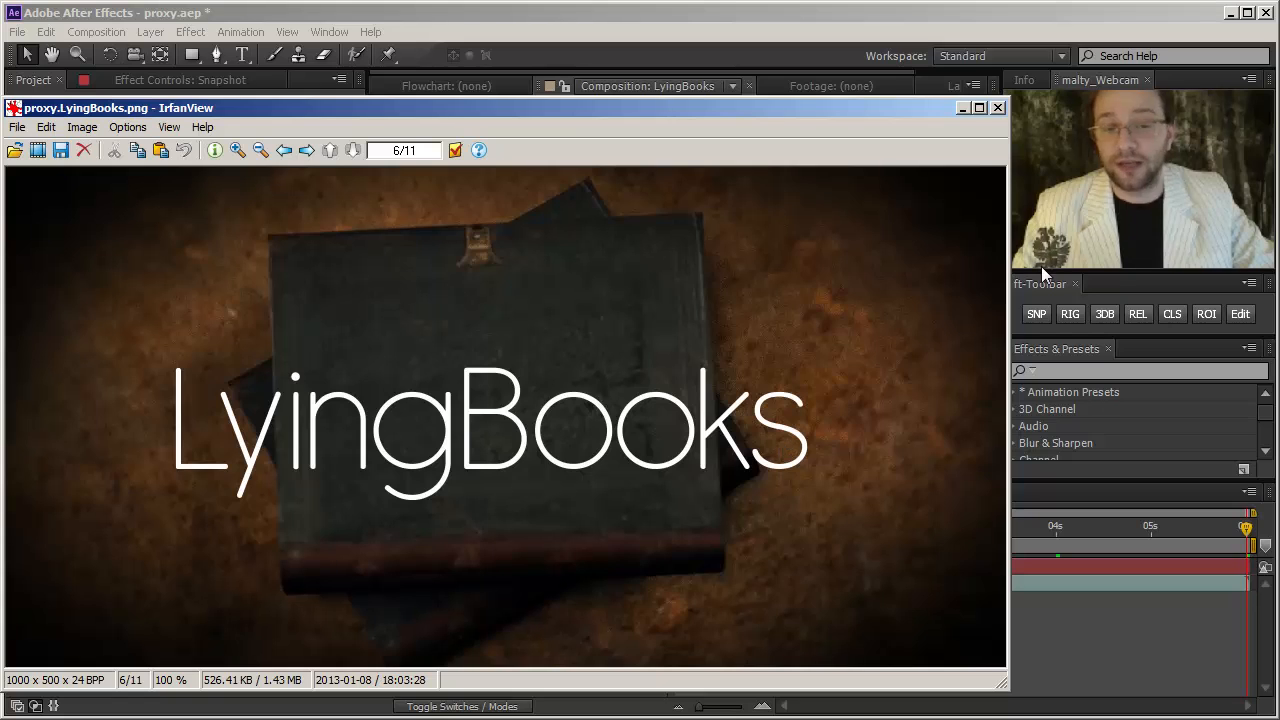
{"action": "left_click", "coordinate": [997, 107]}
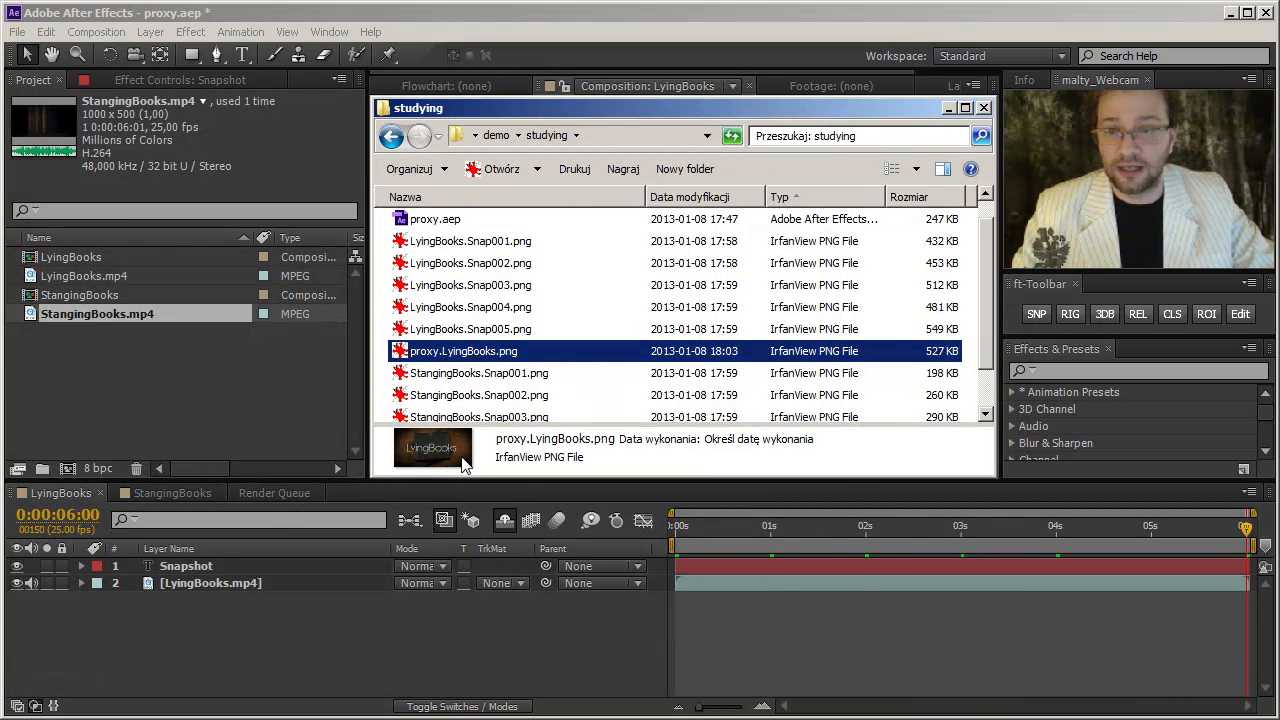
Return to After Effects and save a snapshot of the StangingBooks composition at 4 seconds
{"action": "left_click", "coordinate": [416, 625]}
{"action": "left_click", "coordinate": [189, 498]}
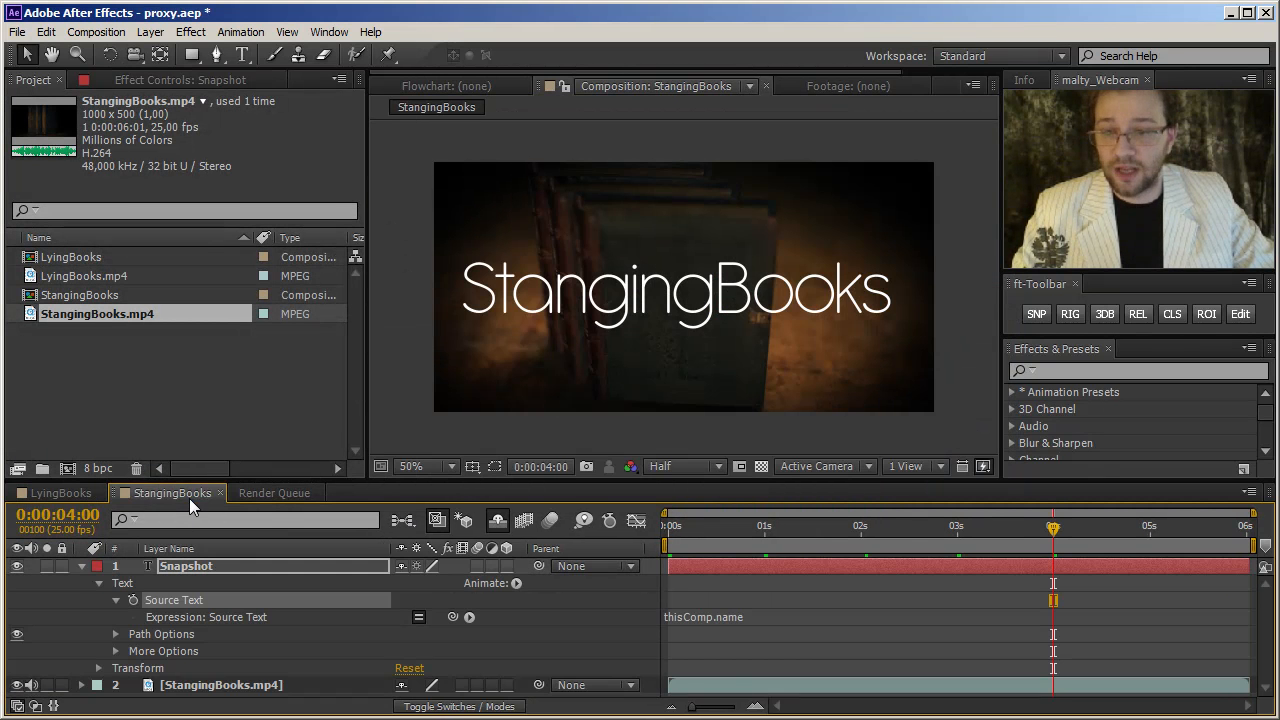
{"action": "left_click", "coordinate": [1037, 314]}
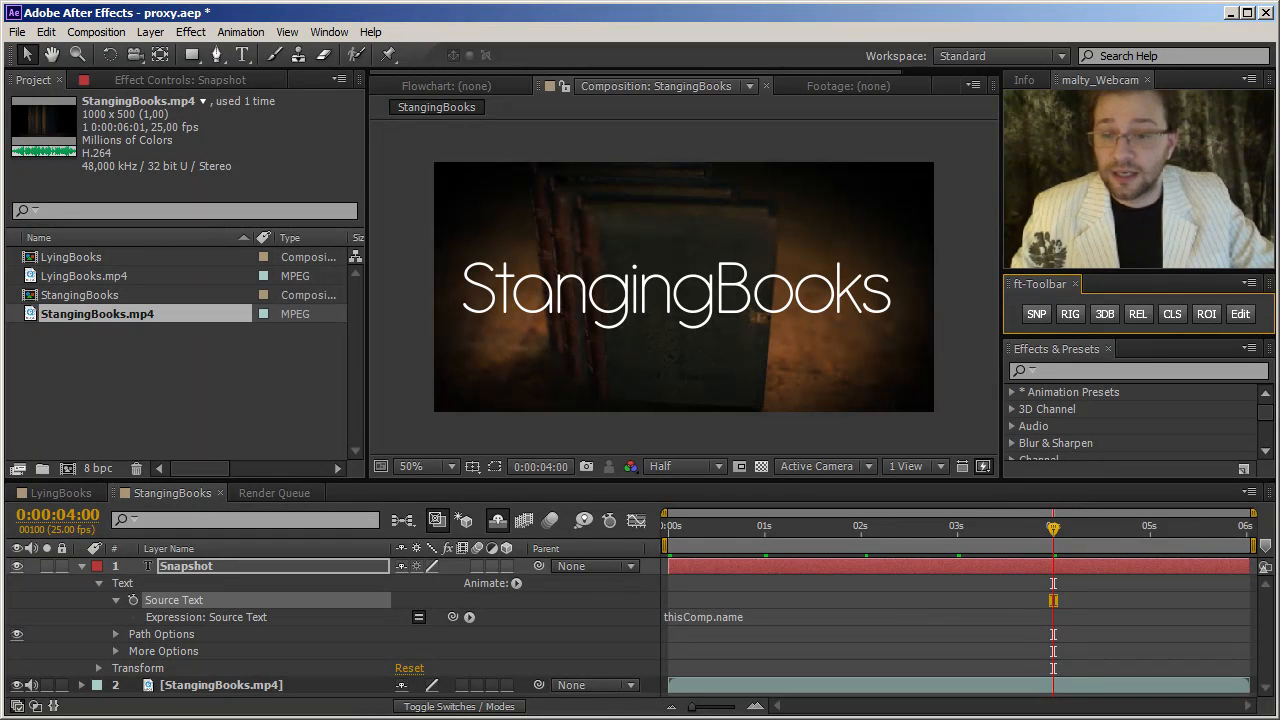
Consult the Snapshot help, set the filename format to $p.$n.$f and save the settings with a snapshot of StangingBooks
{"action": "left_click", "coordinate": [1037, 316]}
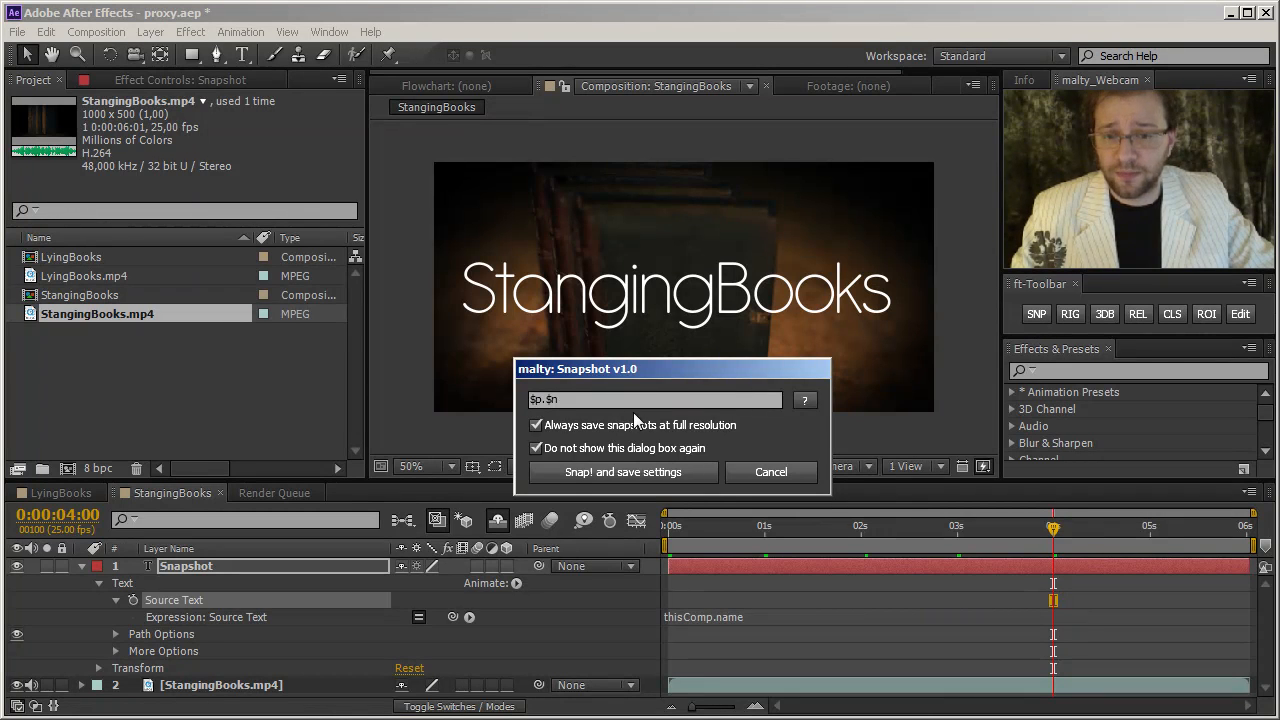
{"action": "left_click_drag", "start_coordinate": [784, 366], "coordinate": [373, 304]}
{"action": "left_click", "coordinate": [395, 339]}
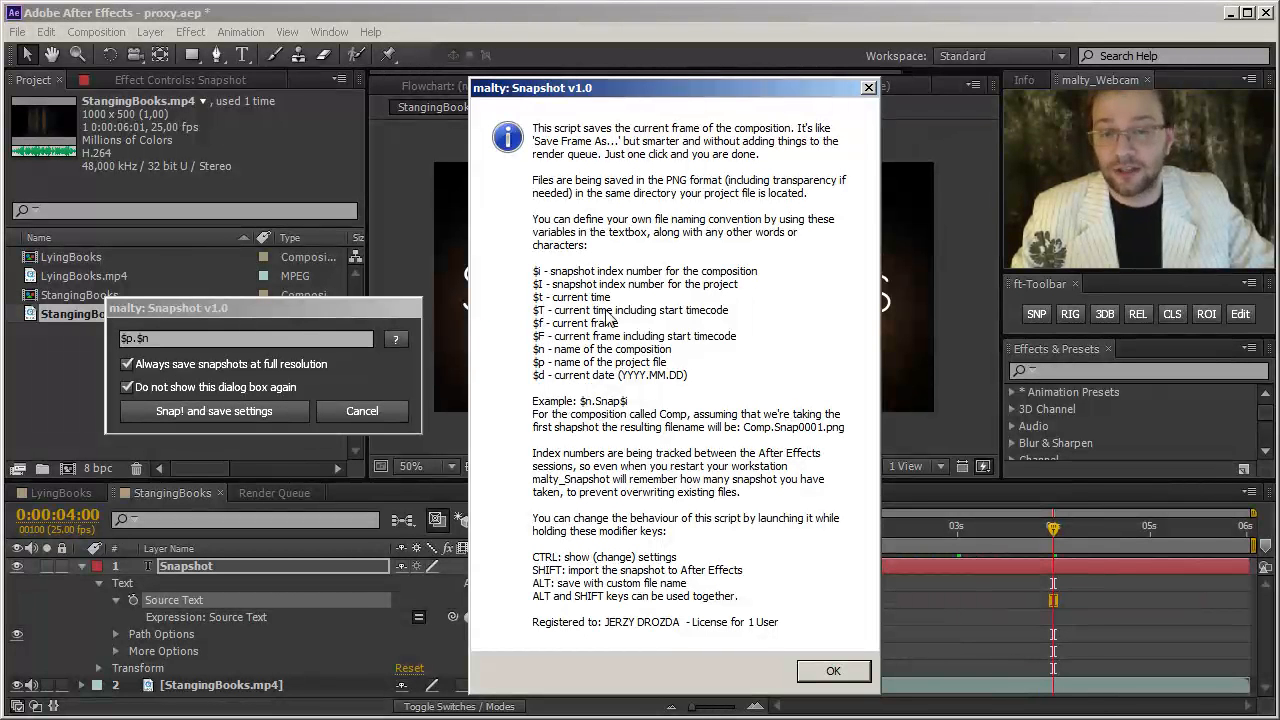
{"action": "left_click", "coordinate": [836, 675]}
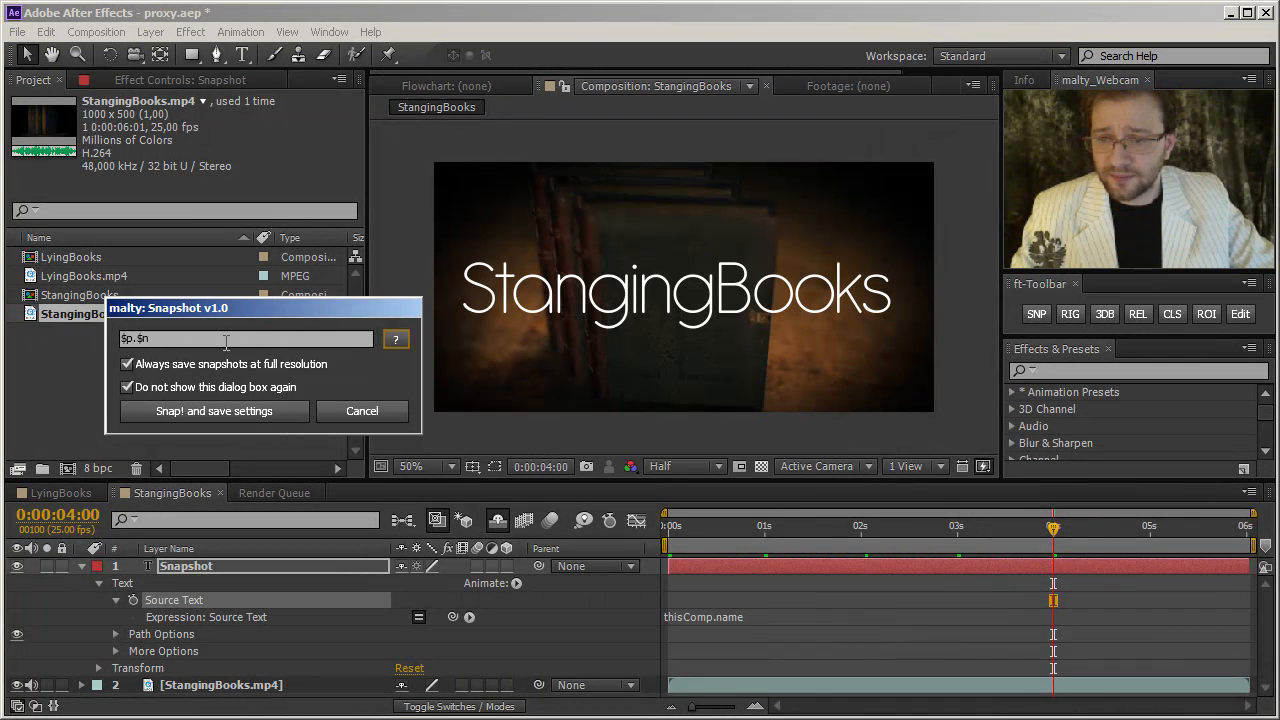
{"action": "left_click", "coordinate": [239, 339]}
{"action": "type", "text": "."}
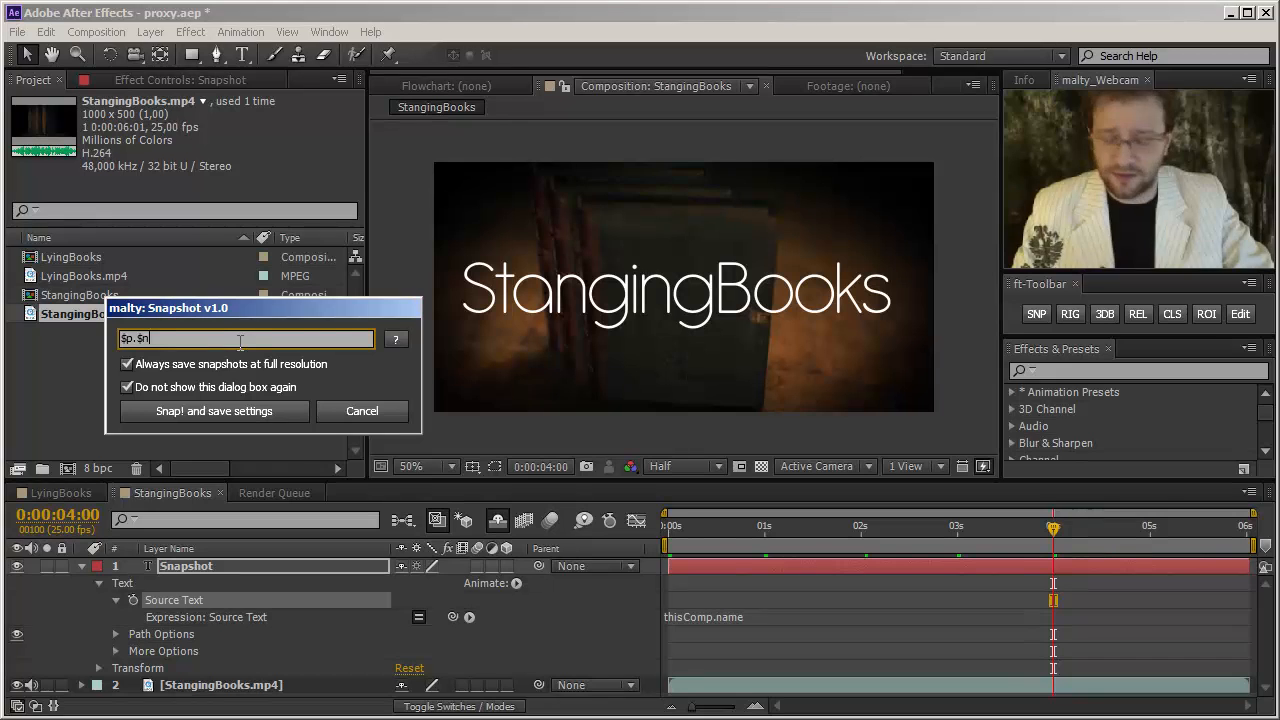
{"action": "type", "text": "$f"}
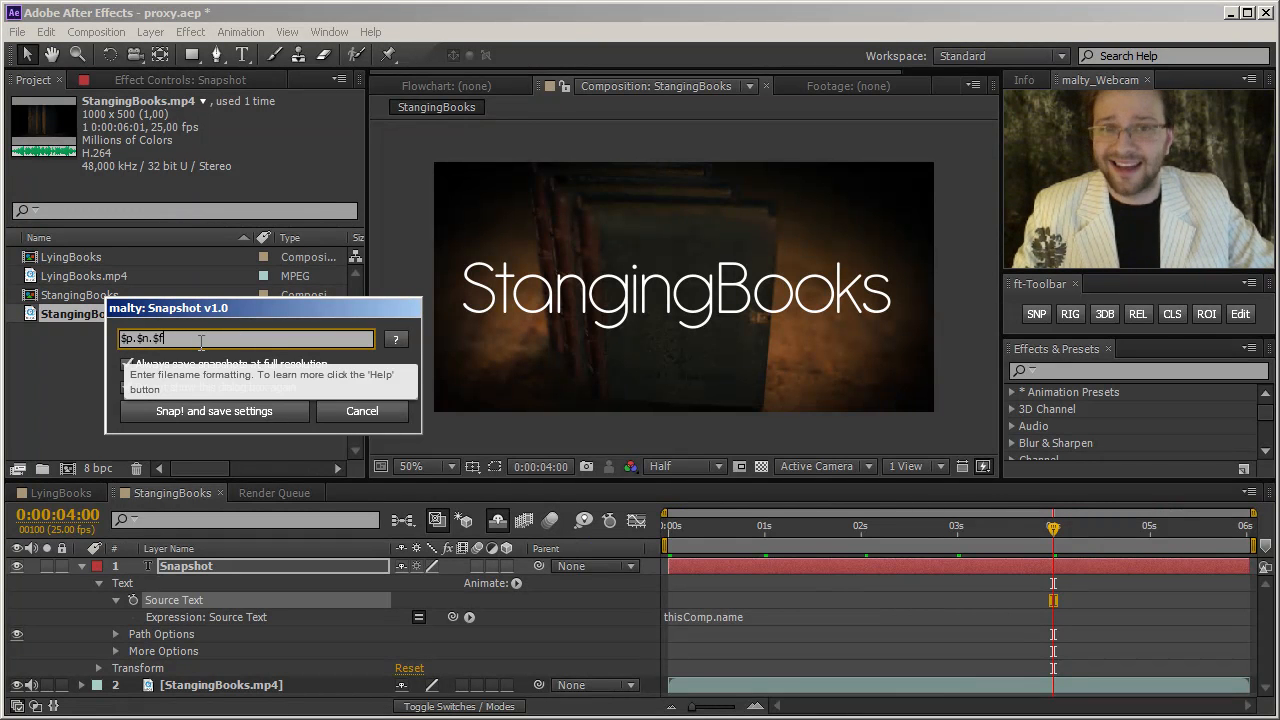
{"action": "left_click", "coordinate": [261, 419]}
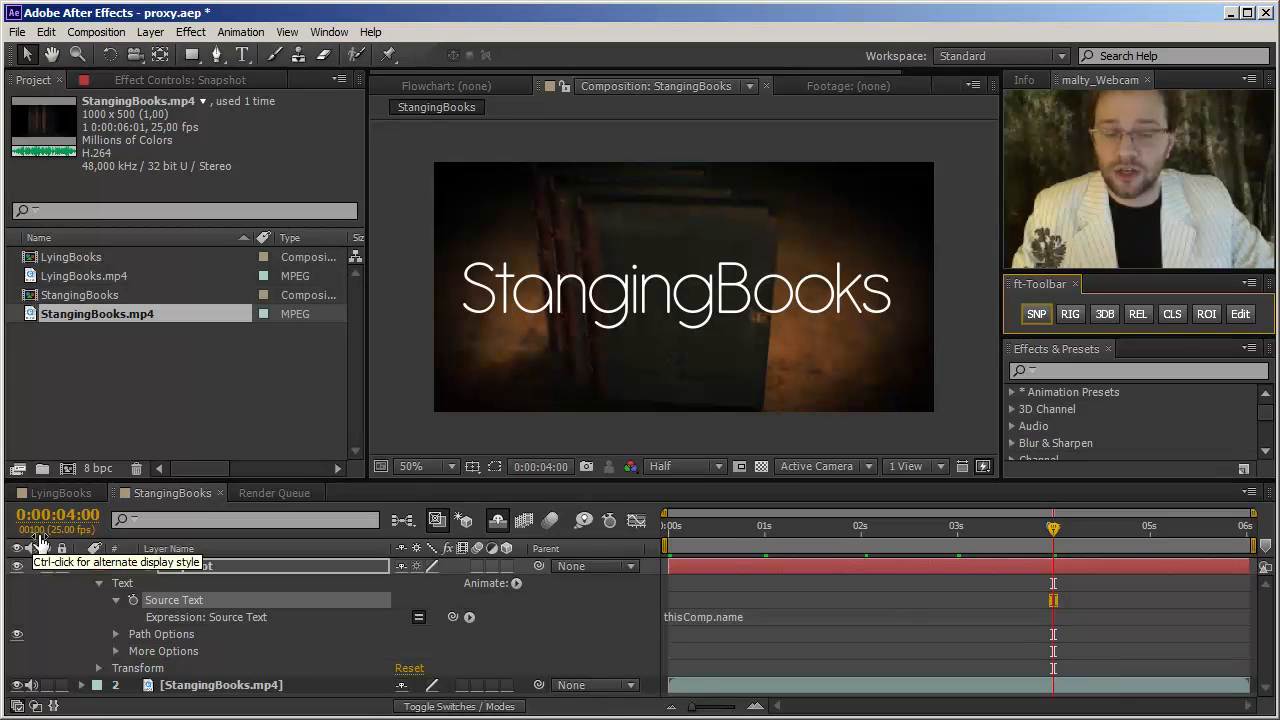
Set the snapshot filename format to $p.$n.frame.$f and save the settings with another snapshot of StangingBooks
{"action": "left_click", "coordinate": [1034, 316]}
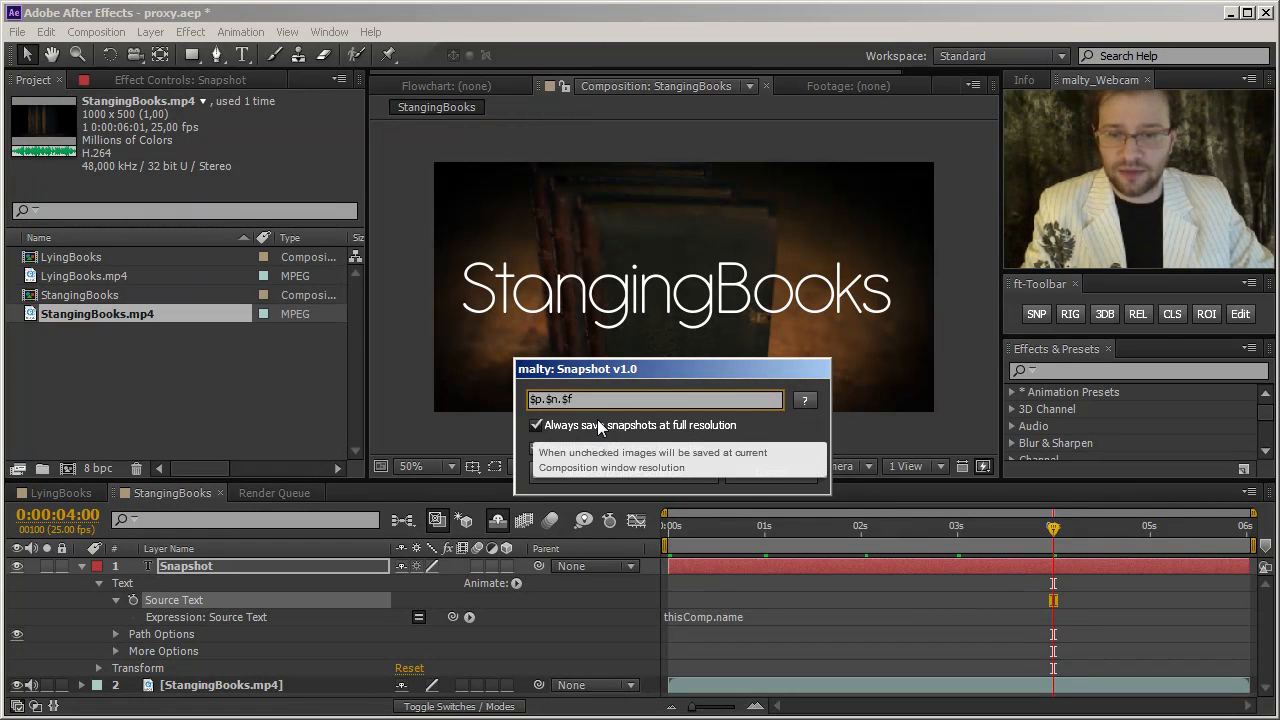
{"action": "type", "text": "frame."}
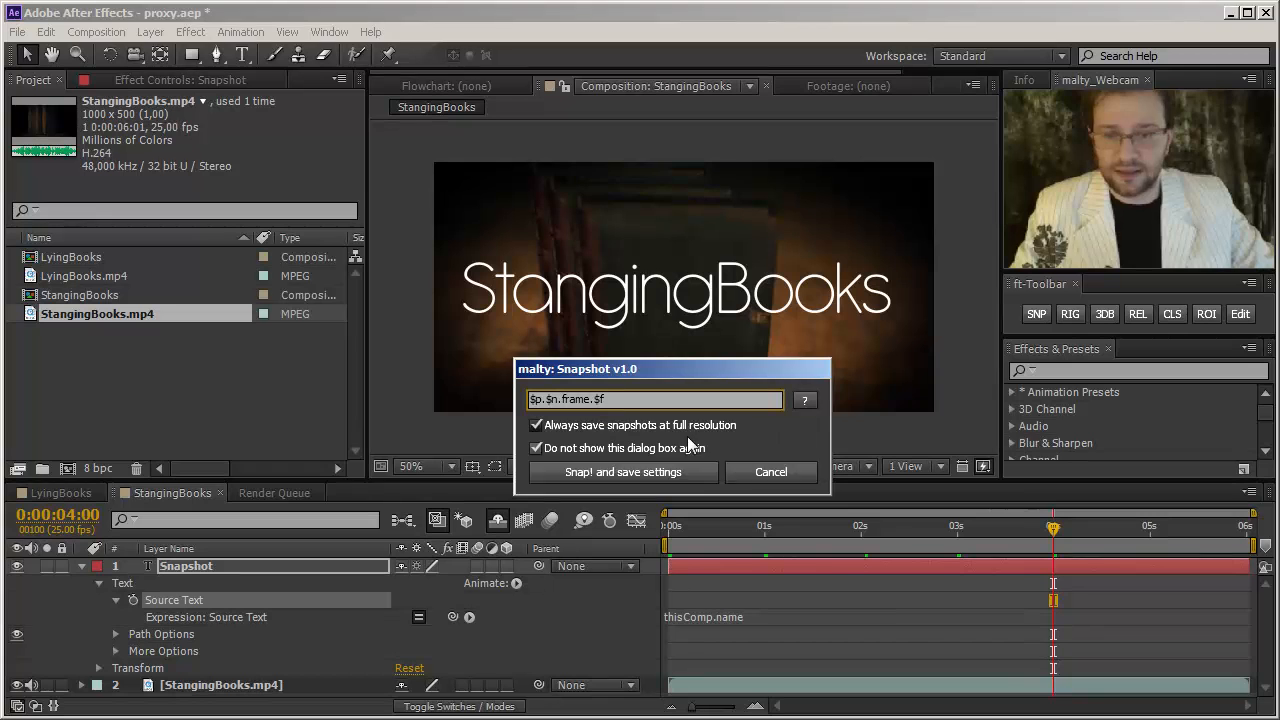
{"action": "left_click", "coordinate": [695, 473]}
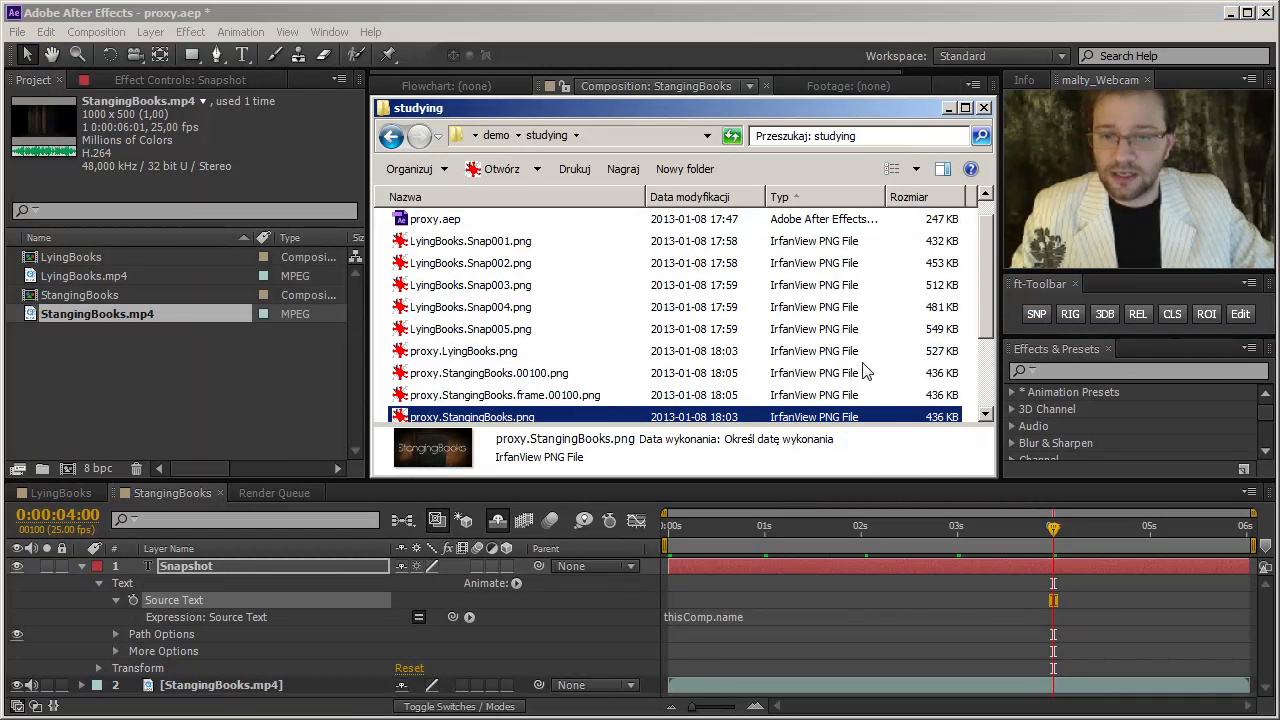
Inspect proxy.StangingBooks.00100.png and proxy.StangingBooks.frame.00100.png in the studying folder
{"action": "mouse_move", "coordinate": [986, 262]}
{"action": "left_mouse_down"}
{"action": "mouse_move", "coordinate": [976, 349]}
{"action": "mouse_move", "coordinate": [986, 245]}
{"action": "mouse_move", "coordinate": [984, 270]}
{"action": "left_mouse_up"}
{"action": "left_click", "coordinate": [560, 366]}
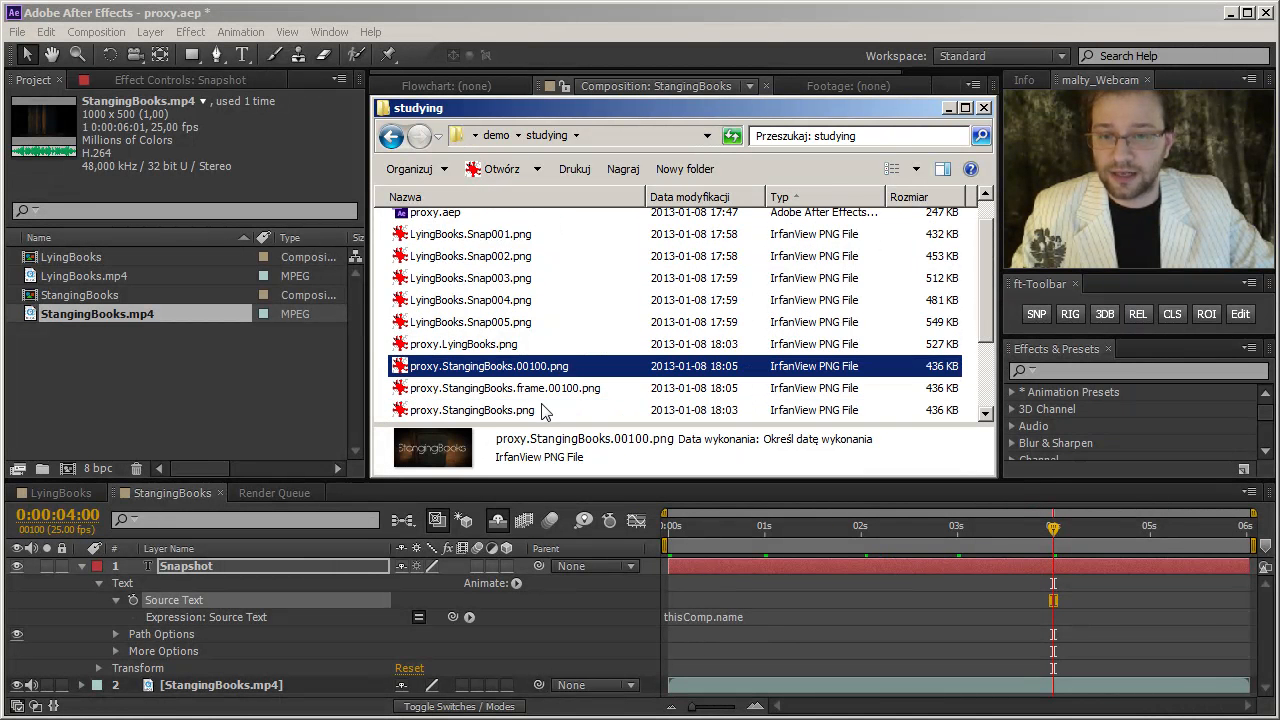
{"action": "left_click", "coordinate": [542, 390]}
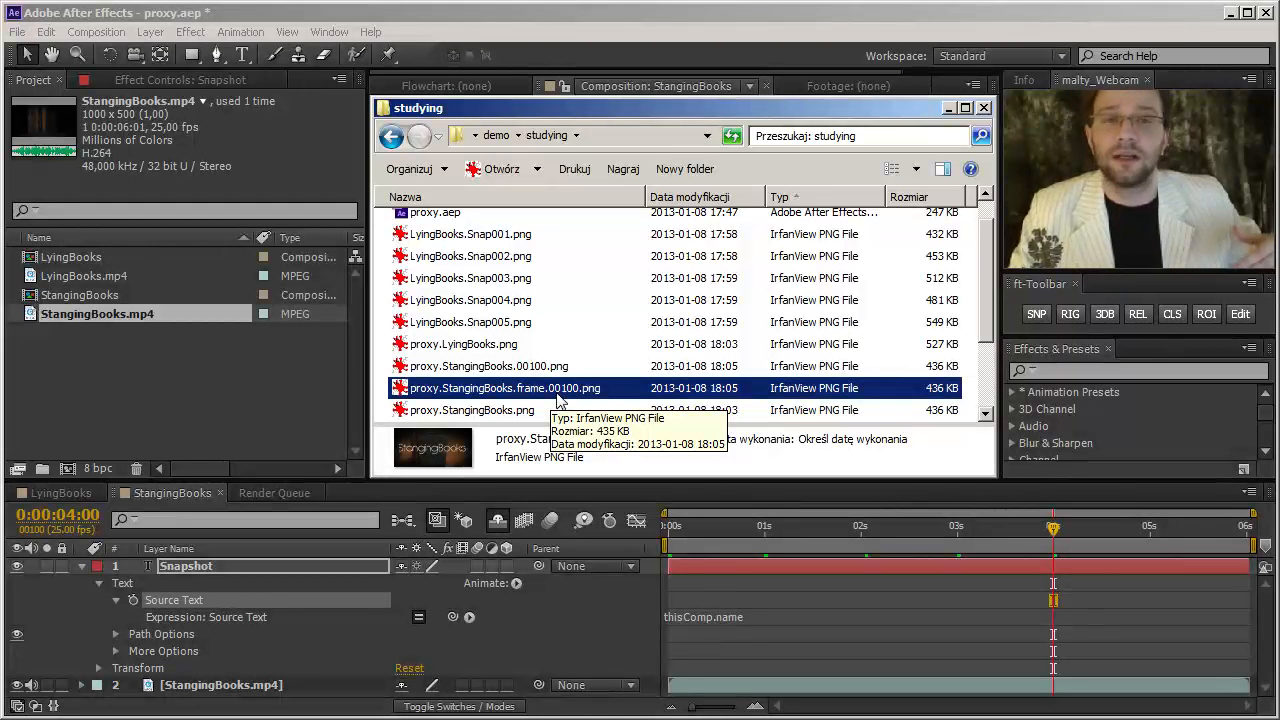
Return to After Effects and save snapshots of the StangingBooks composition at 2, 1 and 5 seconds
{"action": "left_click", "coordinate": [949, 108]}
{"action": "left_click", "coordinate": [857, 527]}
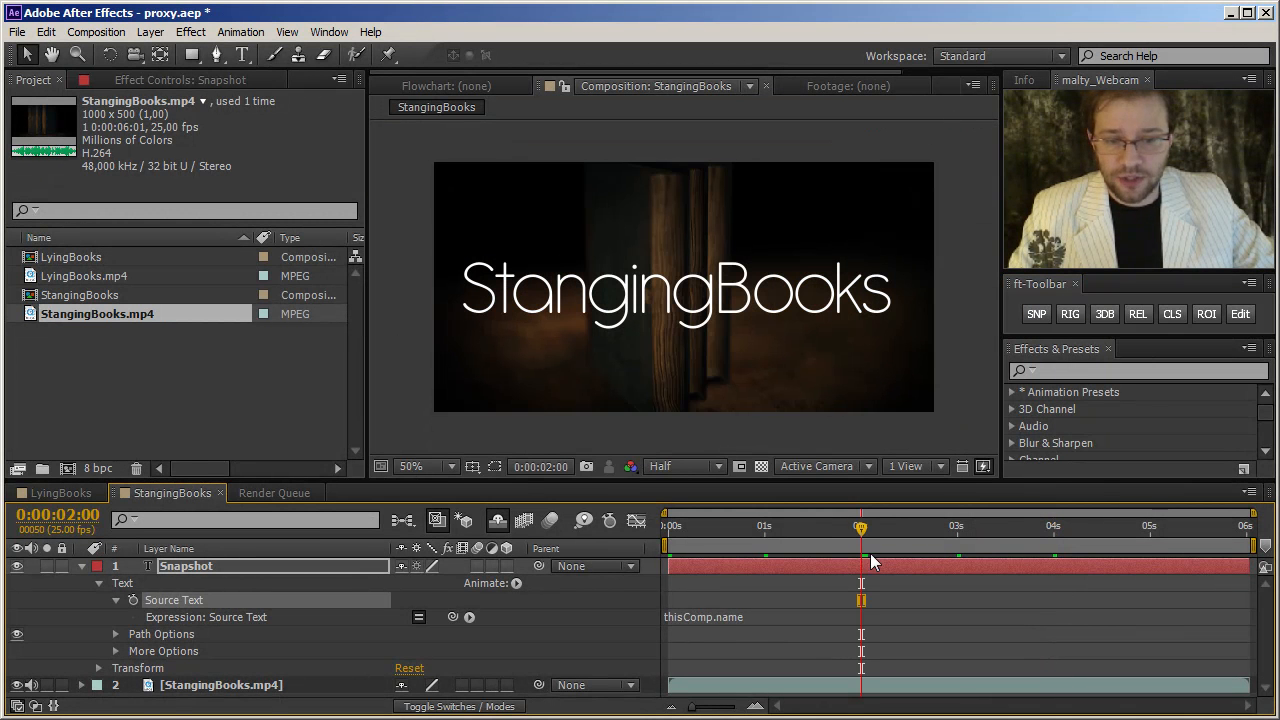
{"action": "left_click", "coordinate": [1036, 313]}
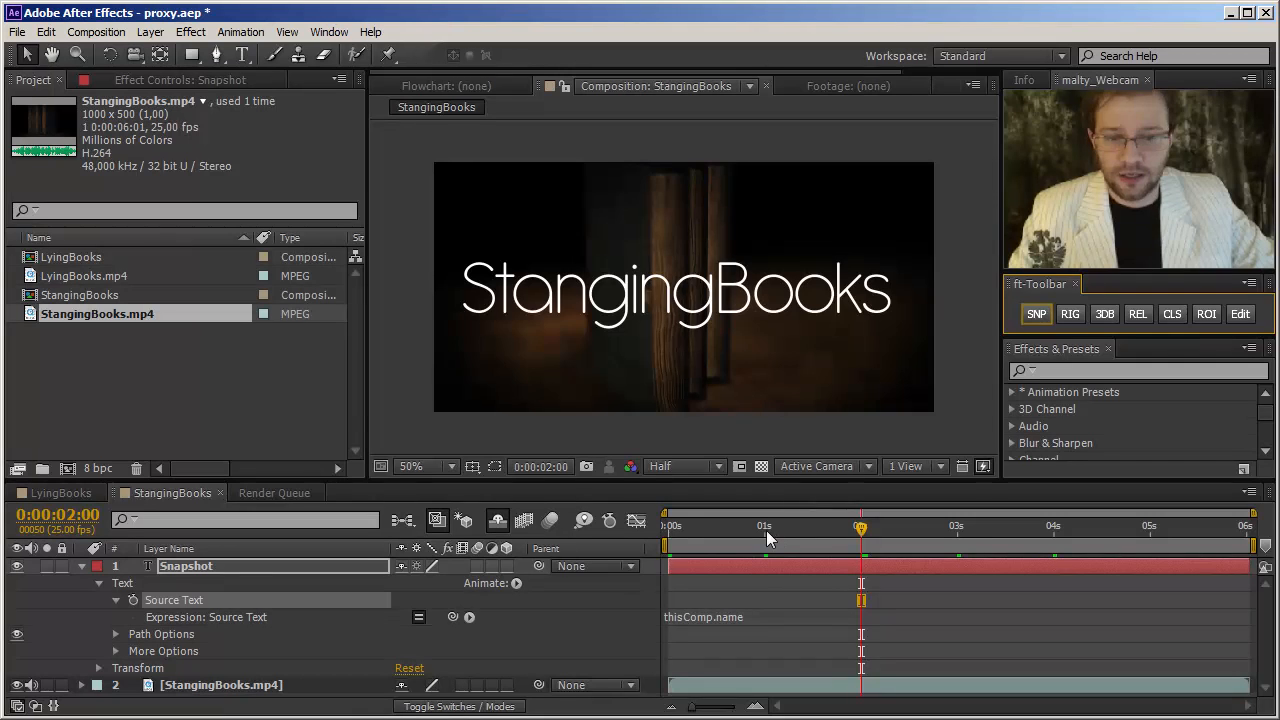
{"action": "left_click", "coordinate": [765, 528]}
{"action": "left_click", "coordinate": [1149, 527]}
{"action": "left_click", "coordinate": [1033, 312]}
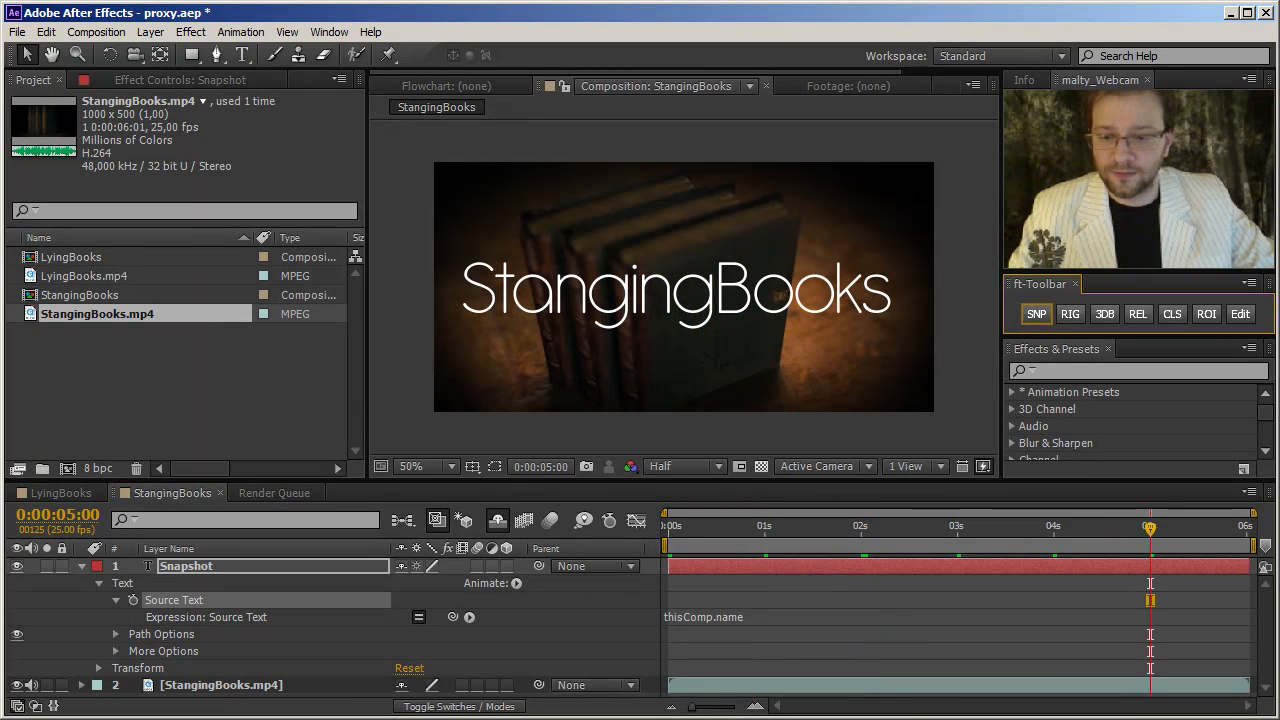
View proxy.StangingBooks.frame.00125.png from the studying folder in IrfanView and close the image
{"action": "left_click_drag", "start_coordinate": [983, 294], "coordinate": [980, 329]}
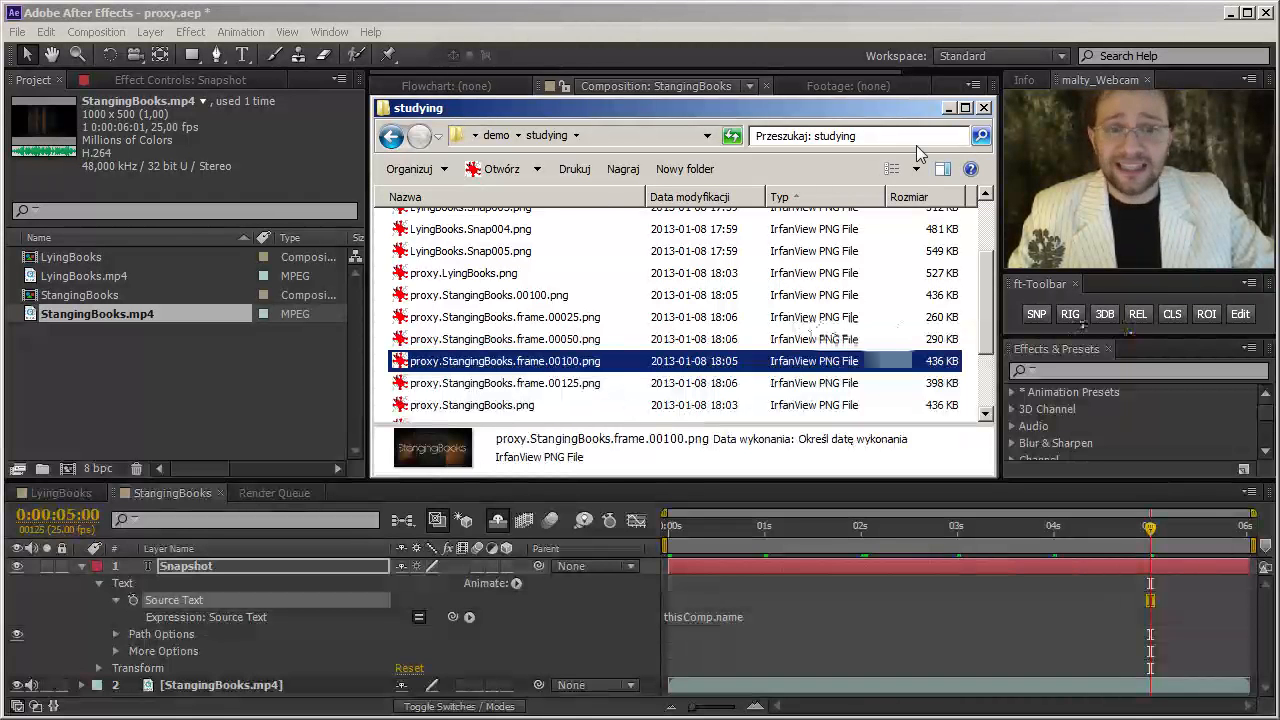
{"action": "double_click", "coordinate": [548, 386]}
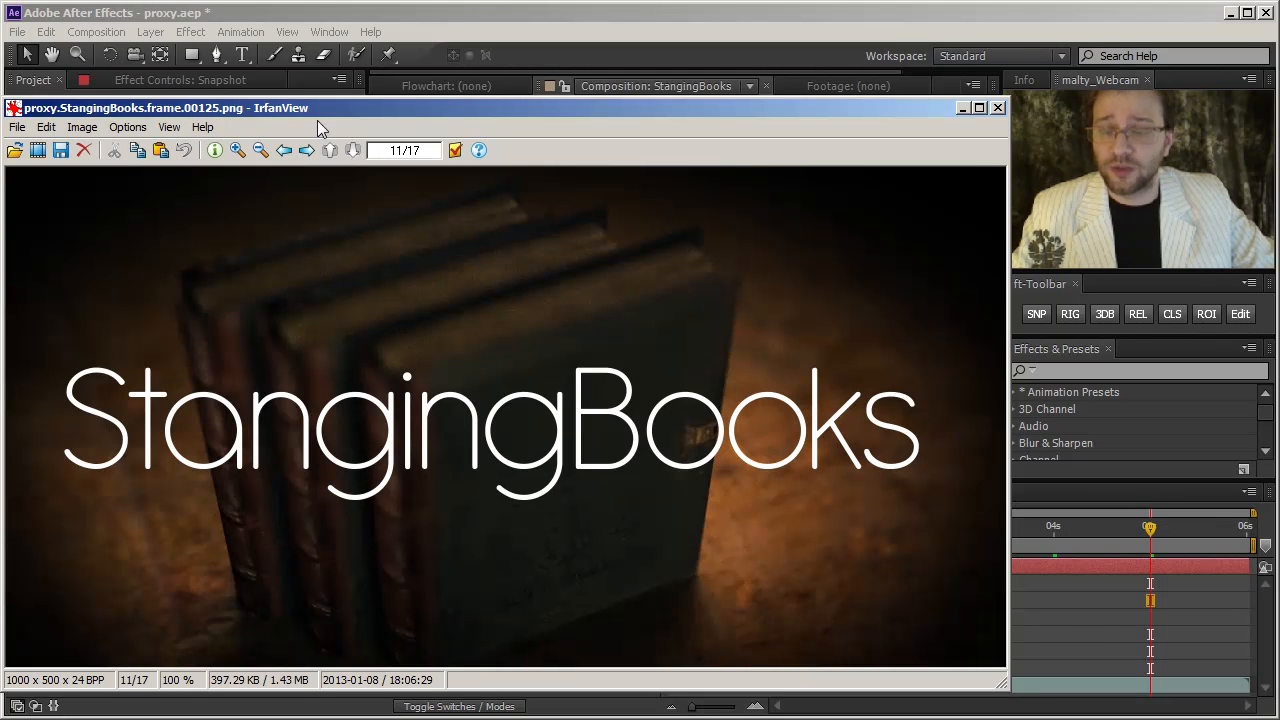
{"action": "left_click", "coordinate": [997, 108]}
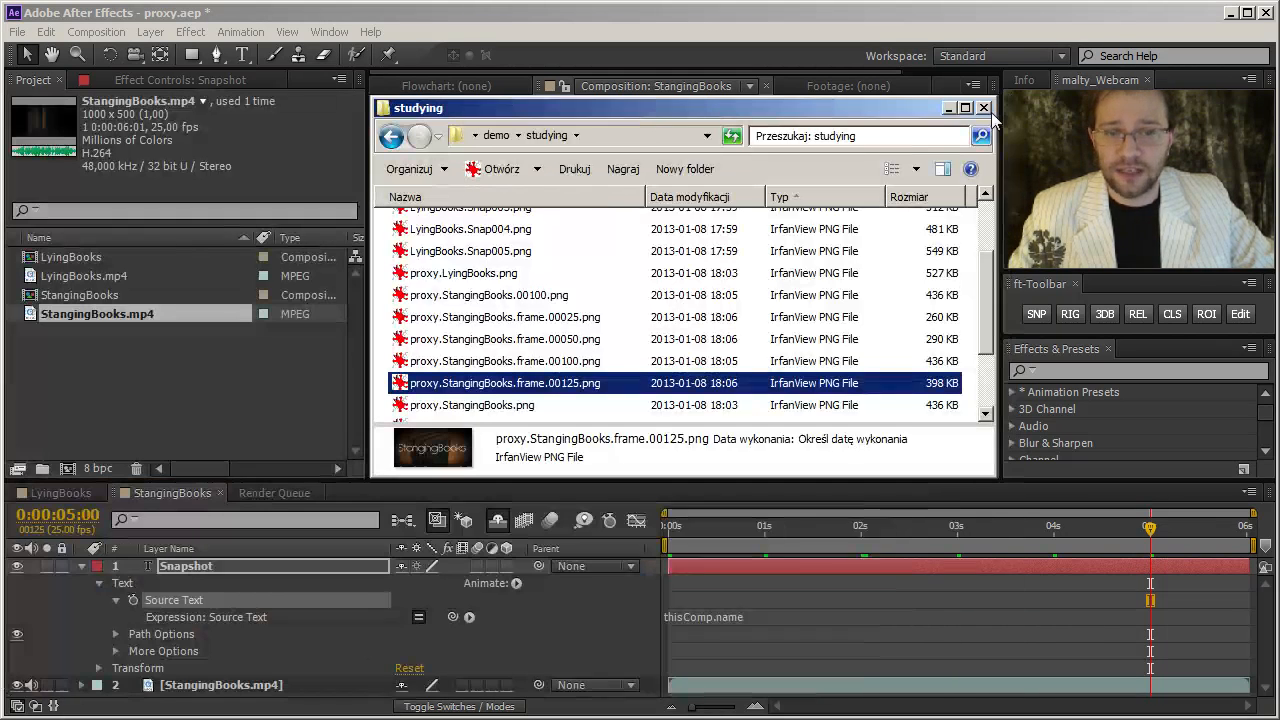
Apply the Hue/Saturation effect to the StangingBooks.mp4 layer and set its Master Hue to 157°
{"action": "left_click", "coordinate": [810, 640]}
{"action": "left_click", "coordinate": [1087, 370]}
{"action": "type", "text": "hue"}
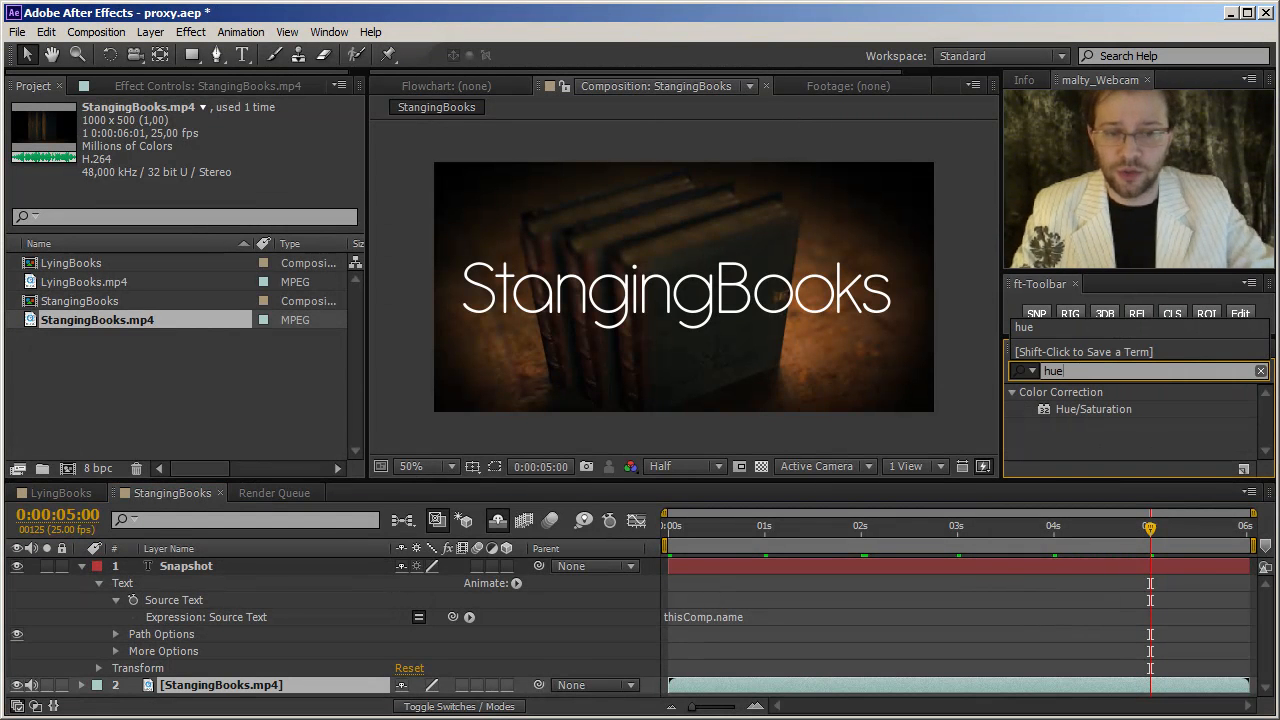
{"action": "left_click_drag", "start_coordinate": [1099, 411], "coordinate": [839, 684]}
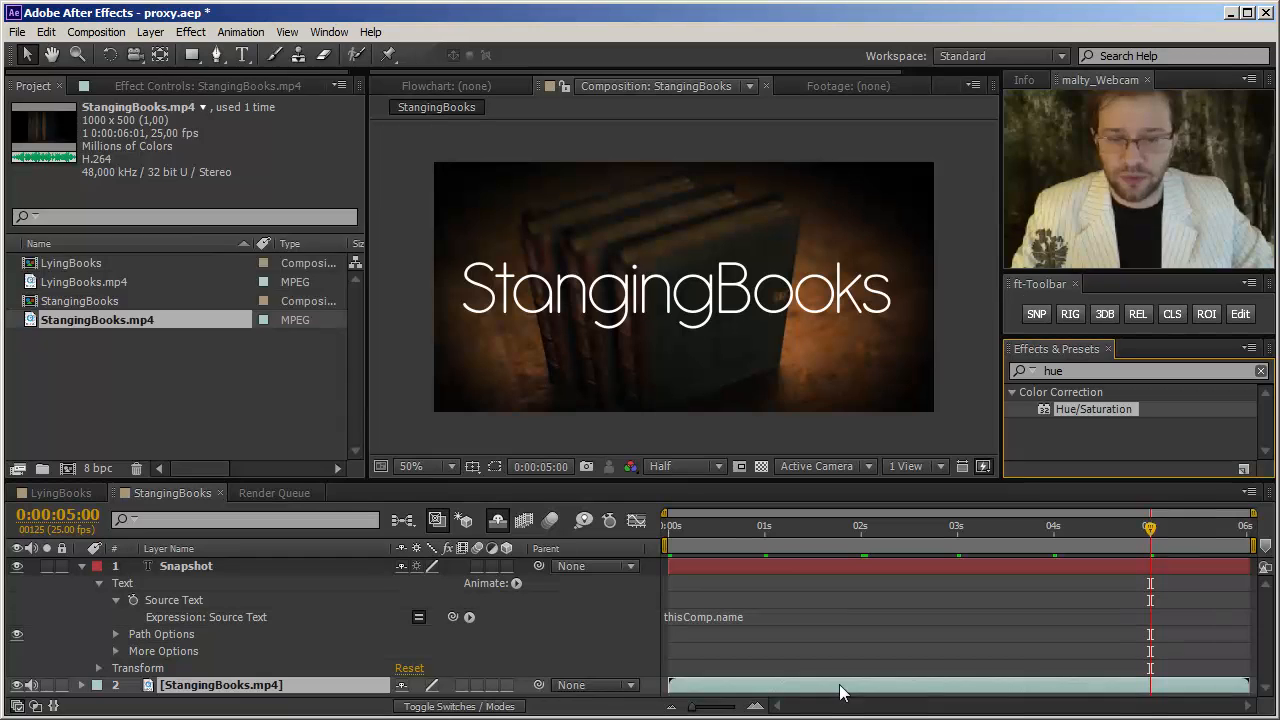
{"action": "left_click_drag", "start_coordinate": [232, 221], "coordinate": [410, 240]}
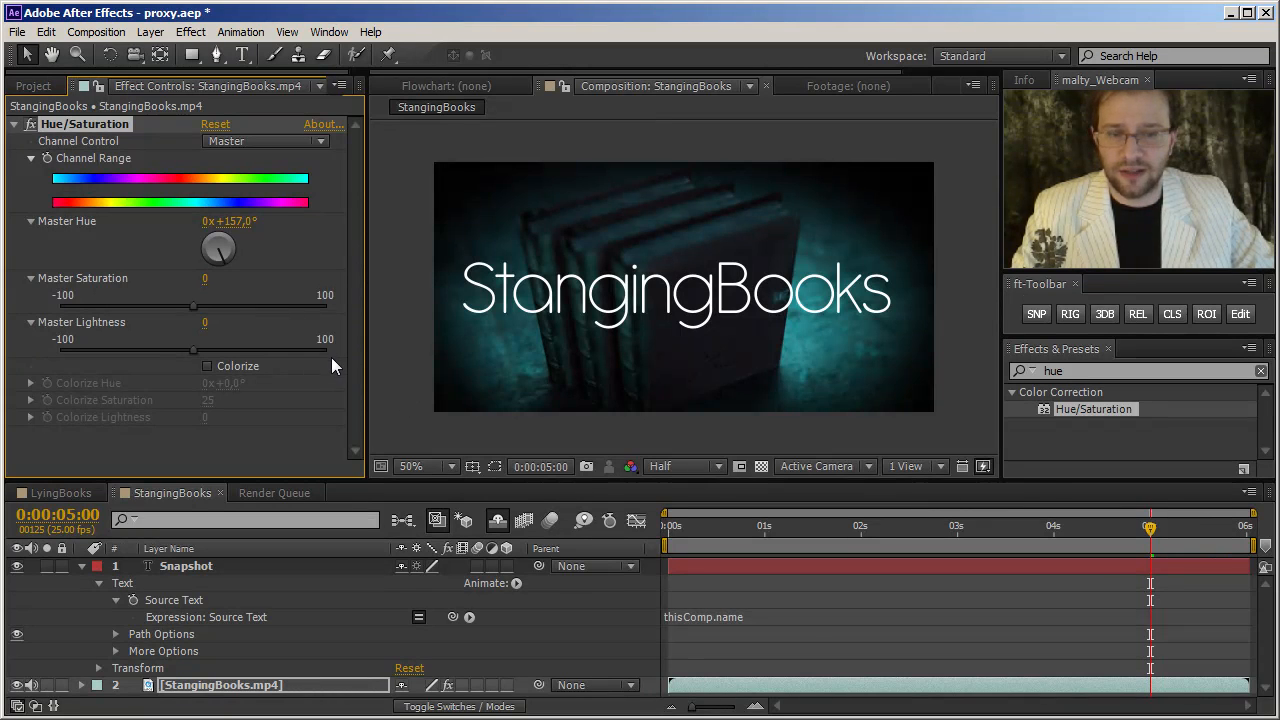
Save a snapshot of the recoloured frame at 5 seconds and compare the numbered frame PNGs in the studying folder
{"action": "left_click", "coordinate": [1038, 319]}
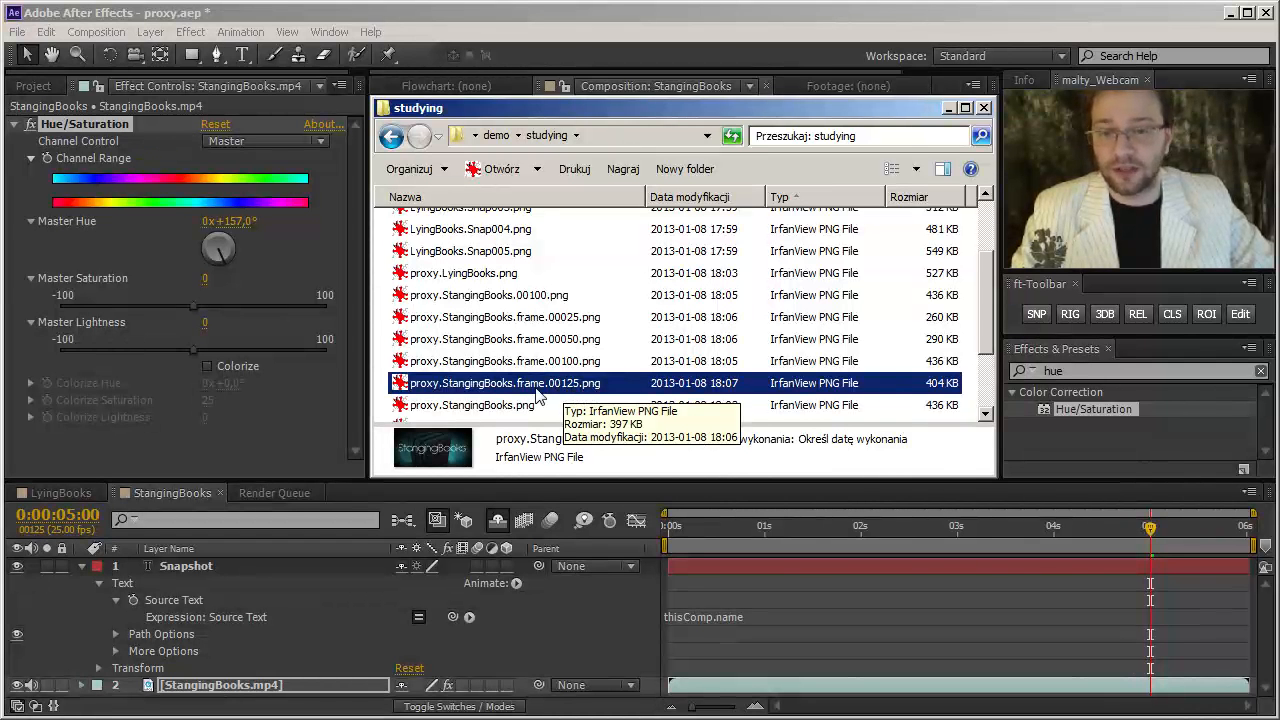
{"action": "key", "text": "Up"}
{"action": "key", "text": "Up"}
{"action": "key", "text": "Up"}
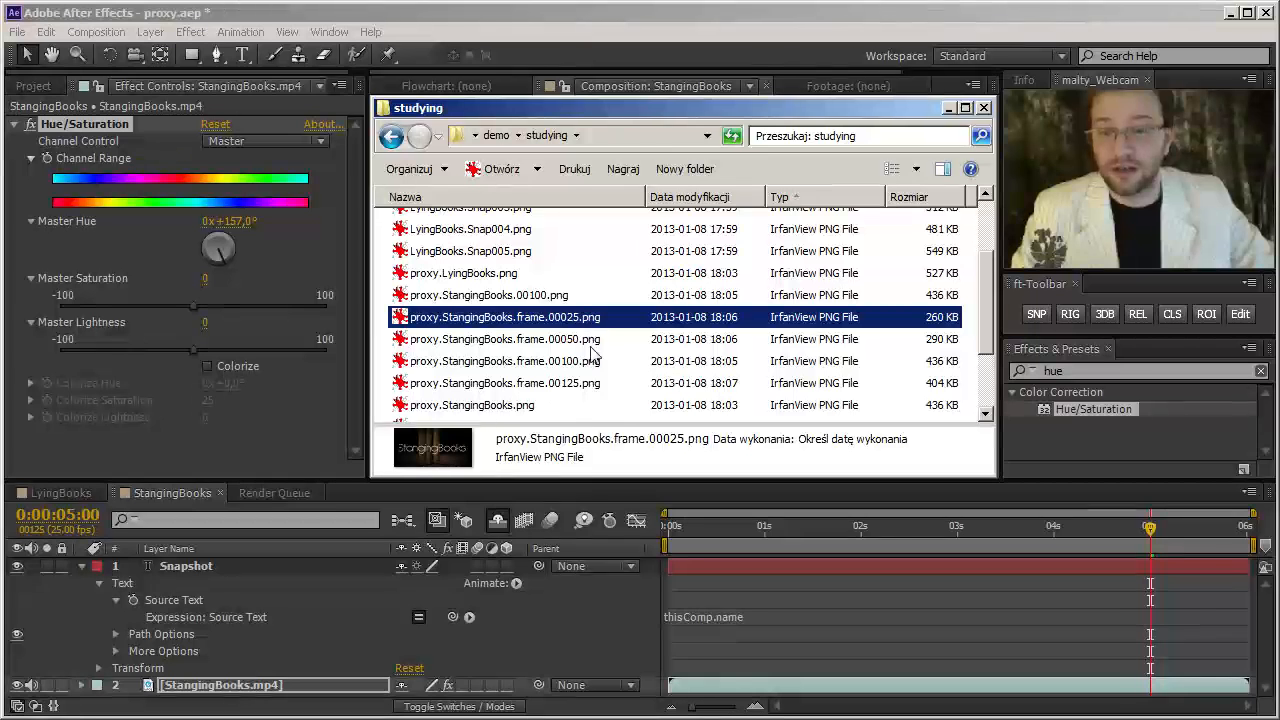
{"action": "left_click", "coordinate": [984, 107]}
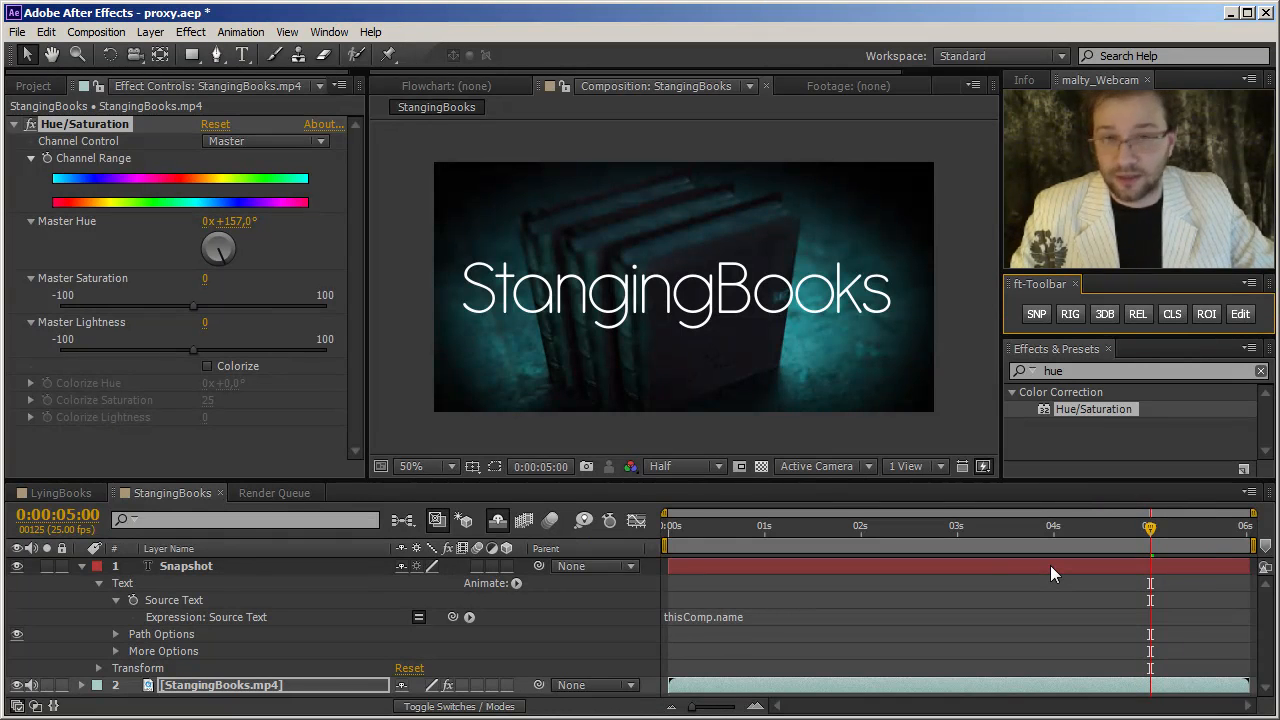
Consult the Snapshot help, set the filename format to $p.$n.$t, and save the settings with a snapshot of StangingBooks at 5 seconds
{"action": "left_click", "coordinate": [1035, 314]}
{"action": "left_click_drag", "start_coordinate": [680, 380], "coordinate": [218, 320]}
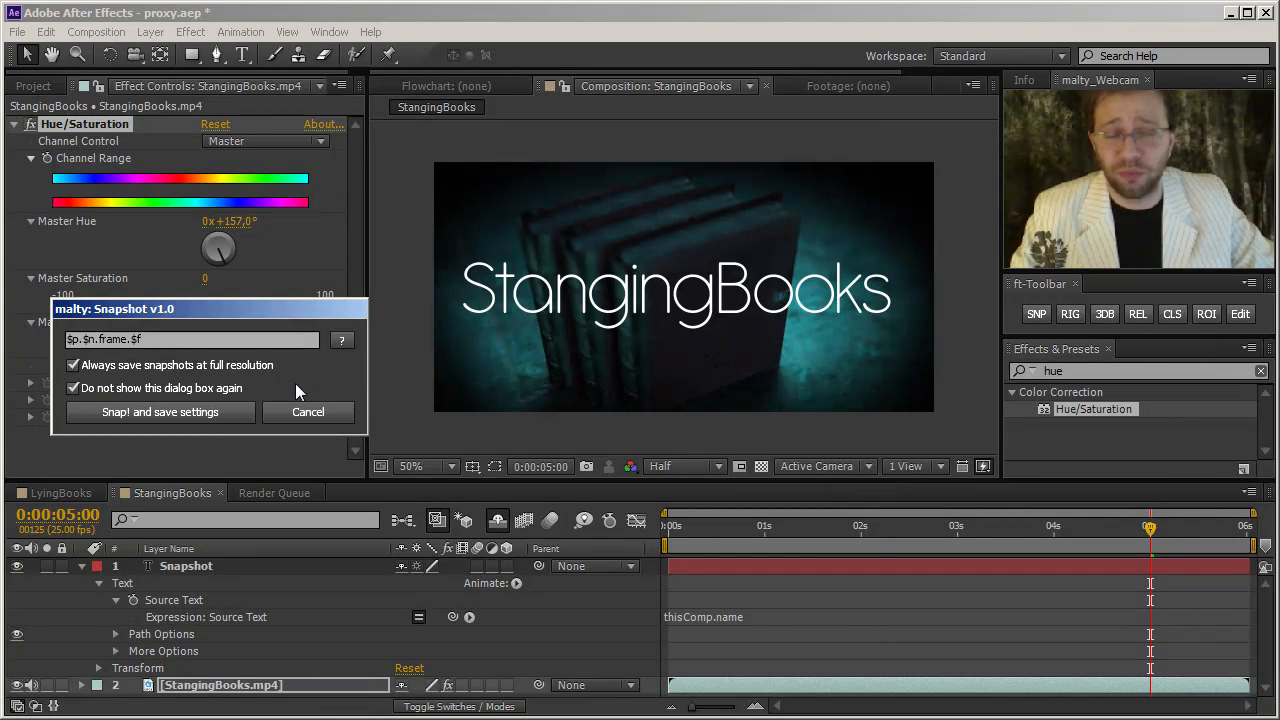
{"action": "left_click", "coordinate": [342, 341]}
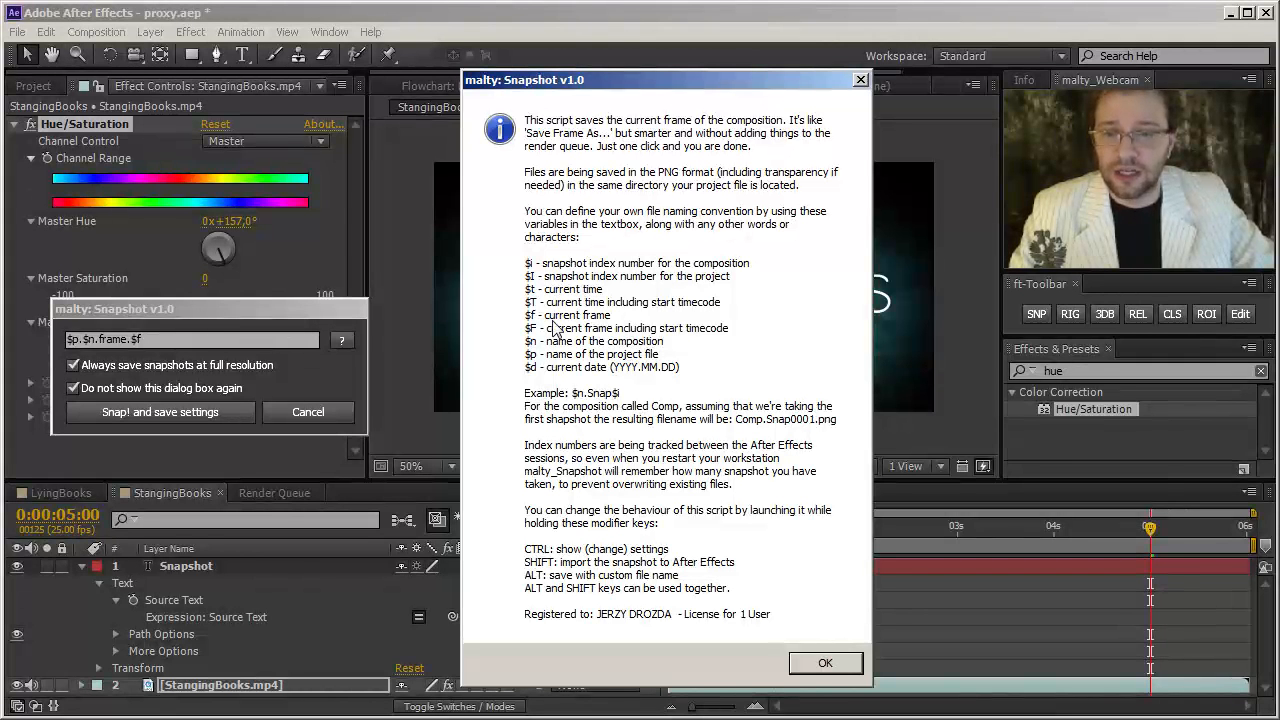
{"action": "left_click", "coordinate": [825, 665]}
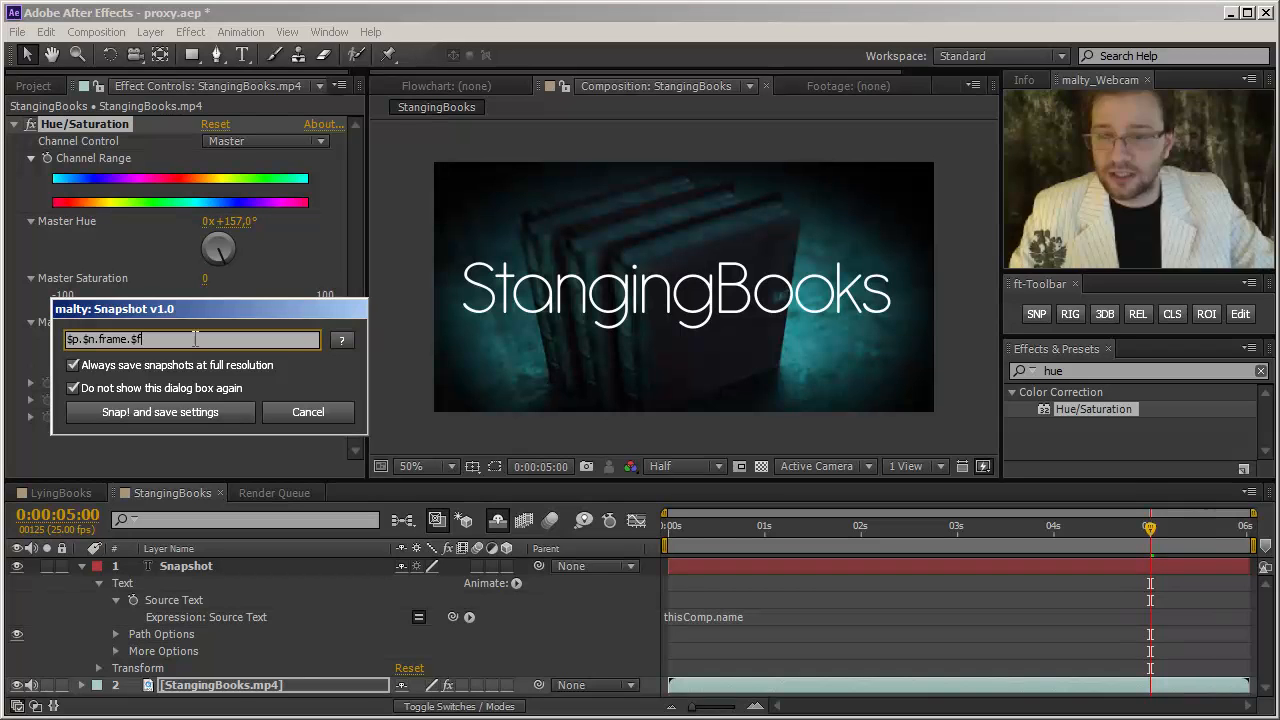
{"action": "type", "text": "t"}
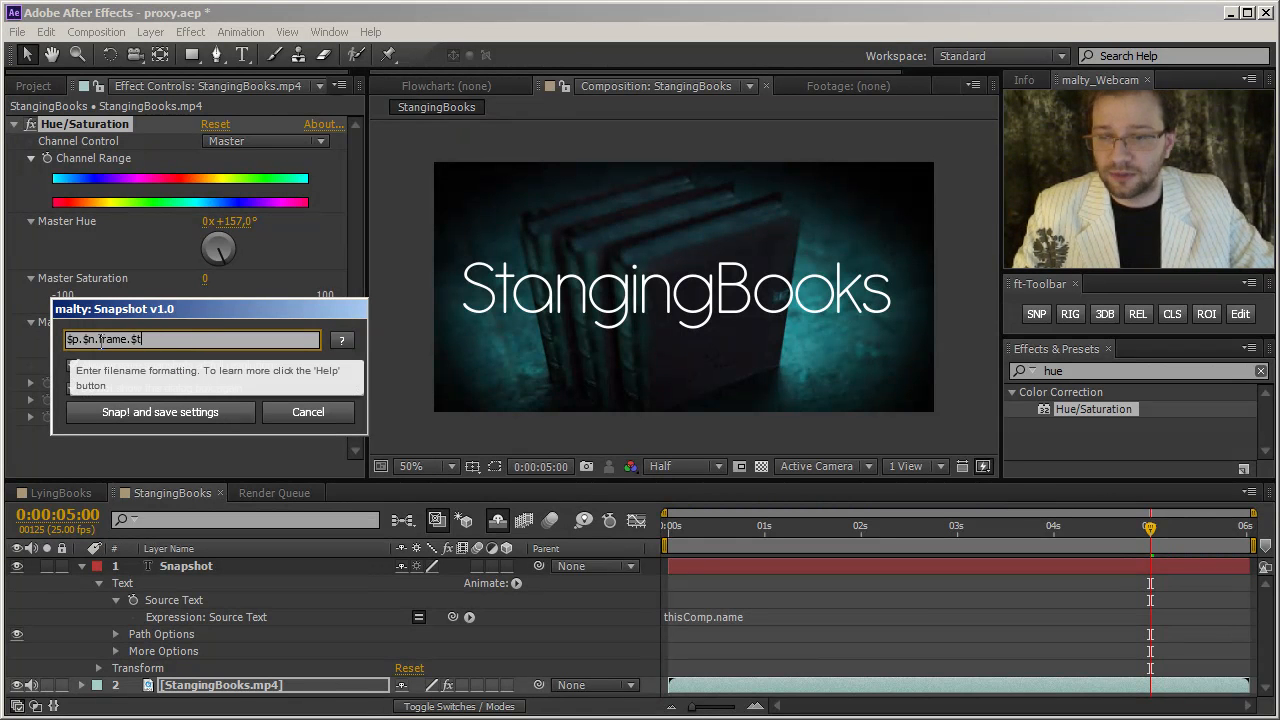
{"action": "key", "text": "Delete"}
{"action": "key", "text": "Delete"}
{"action": "key", "text": "Delete"}
{"action": "key", "text": "Delete"}
{"action": "key", "text": "Delete"}
{"action": "key", "text": "Delete"}
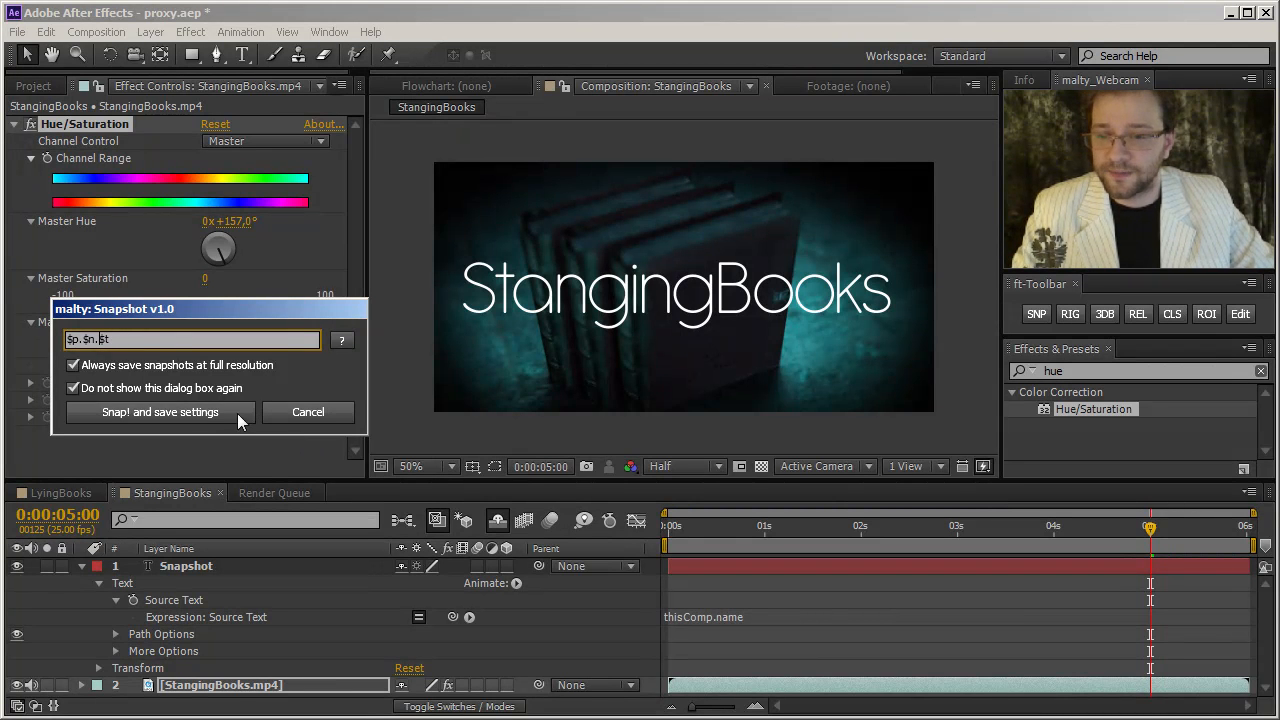
{"action": "left_click", "coordinate": [180, 419]}
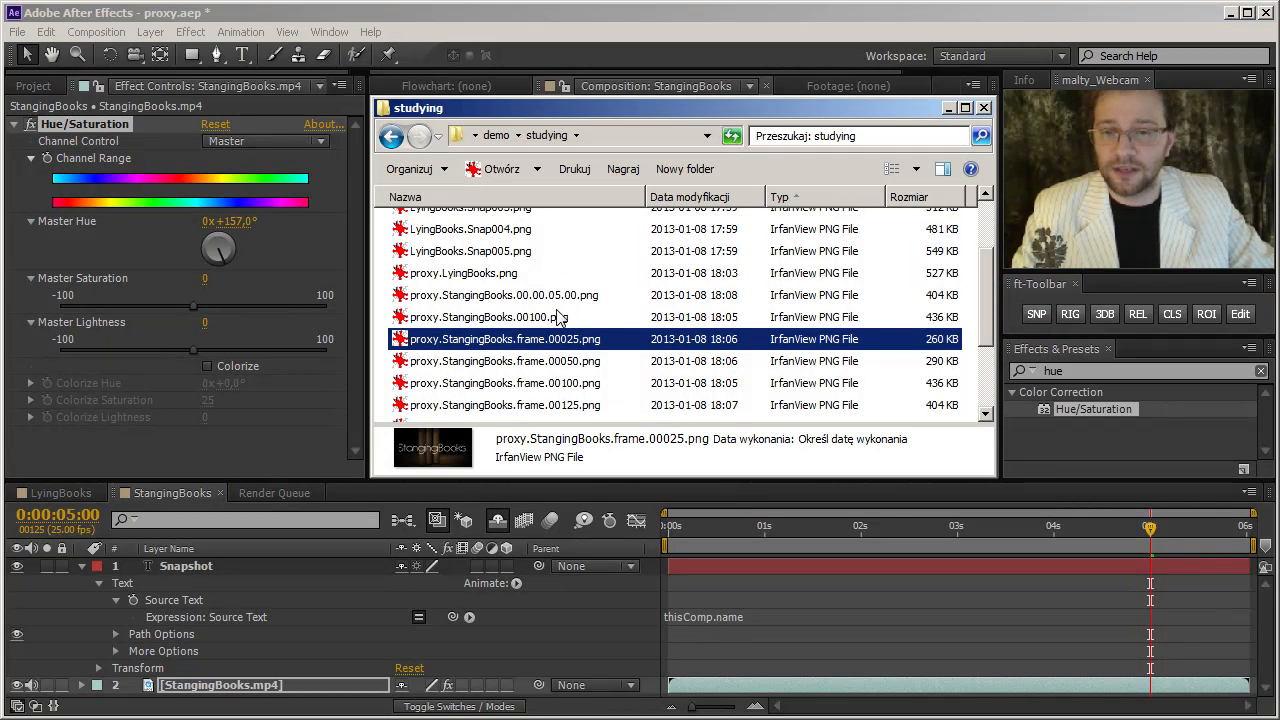
{"action": "left_click", "coordinate": [498, 300]}
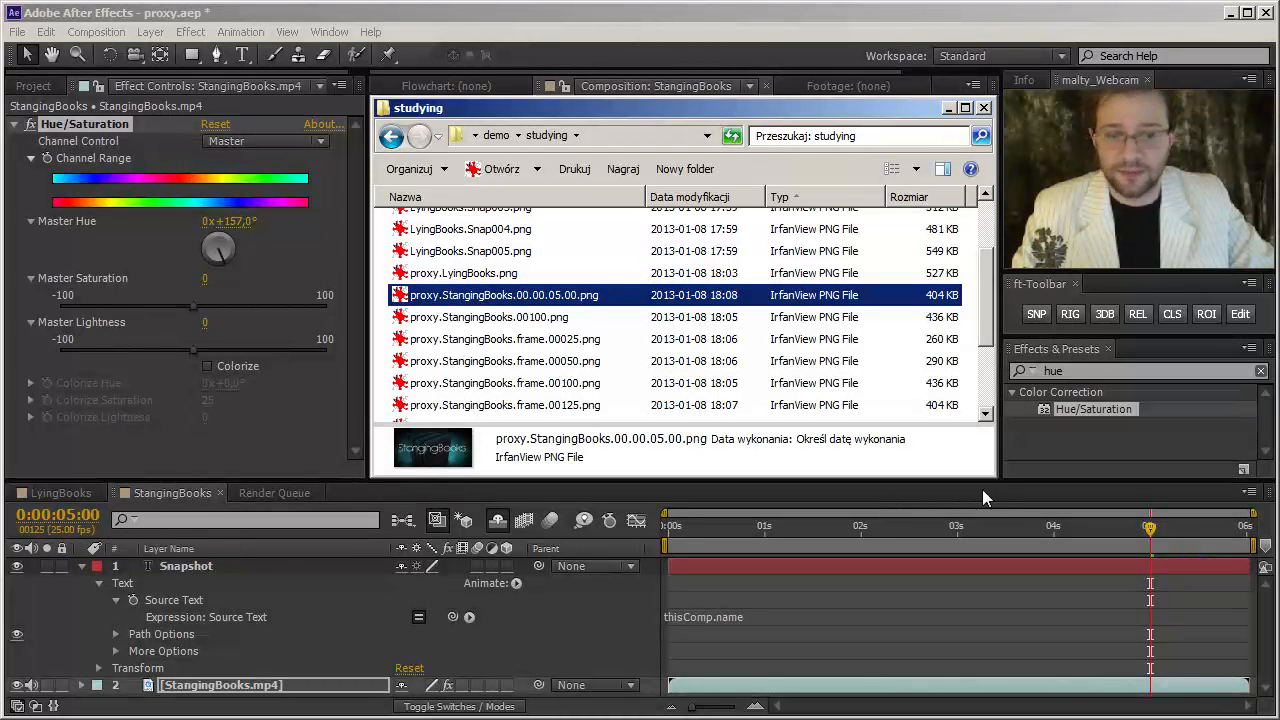
Save snapshots of the recoloured StangingBooks composition at 2 seconds, 1 second and 0:00:02:17
{"action": "left_click", "coordinate": [861, 530]}
{"action": "left_click", "coordinate": [1028, 316]}
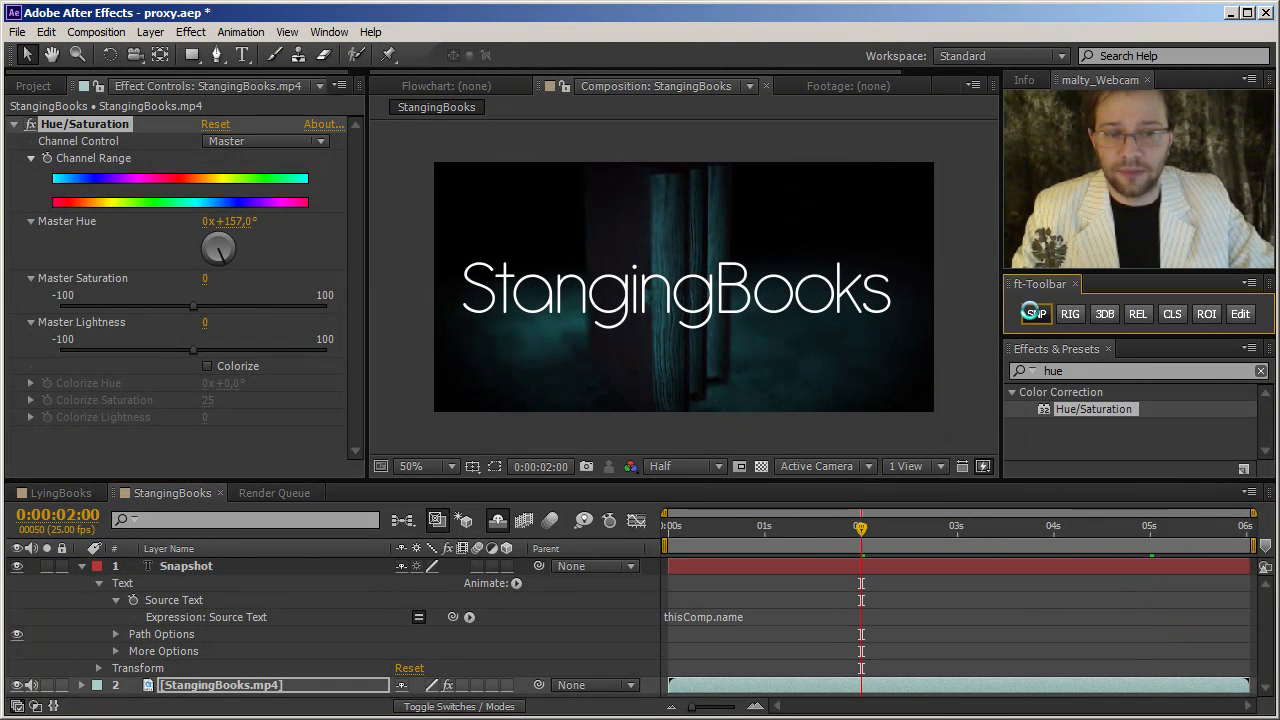
{"action": "left_click", "coordinate": [765, 532]}
{"action": "left_click", "coordinate": [1034, 316]}
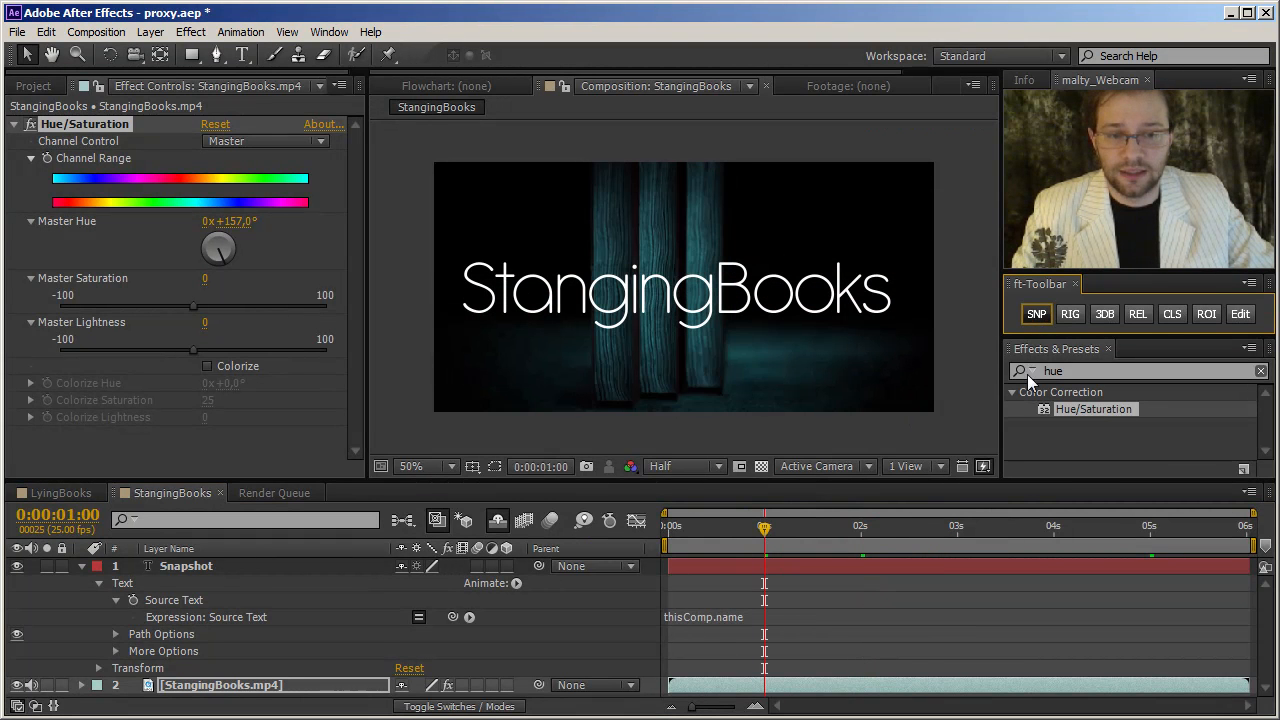
{"action": "left_click", "coordinate": [926, 530]}
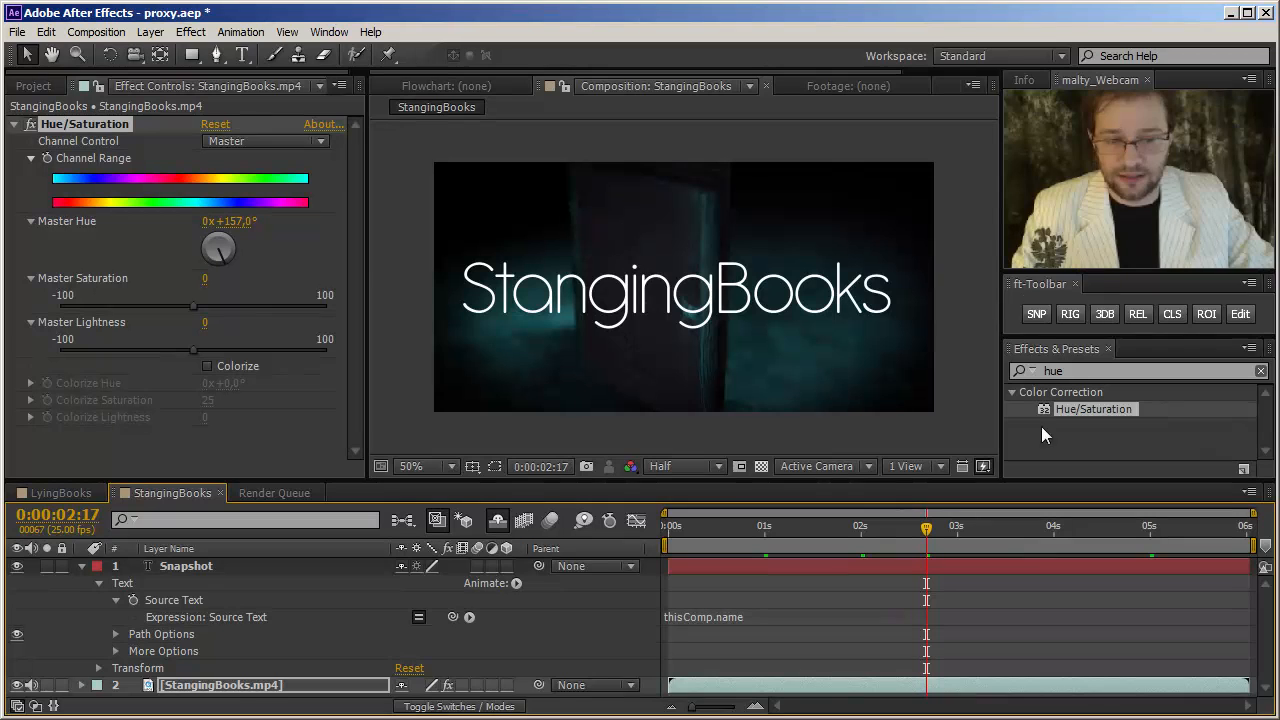
{"action": "left_click", "coordinate": [1038, 316]}
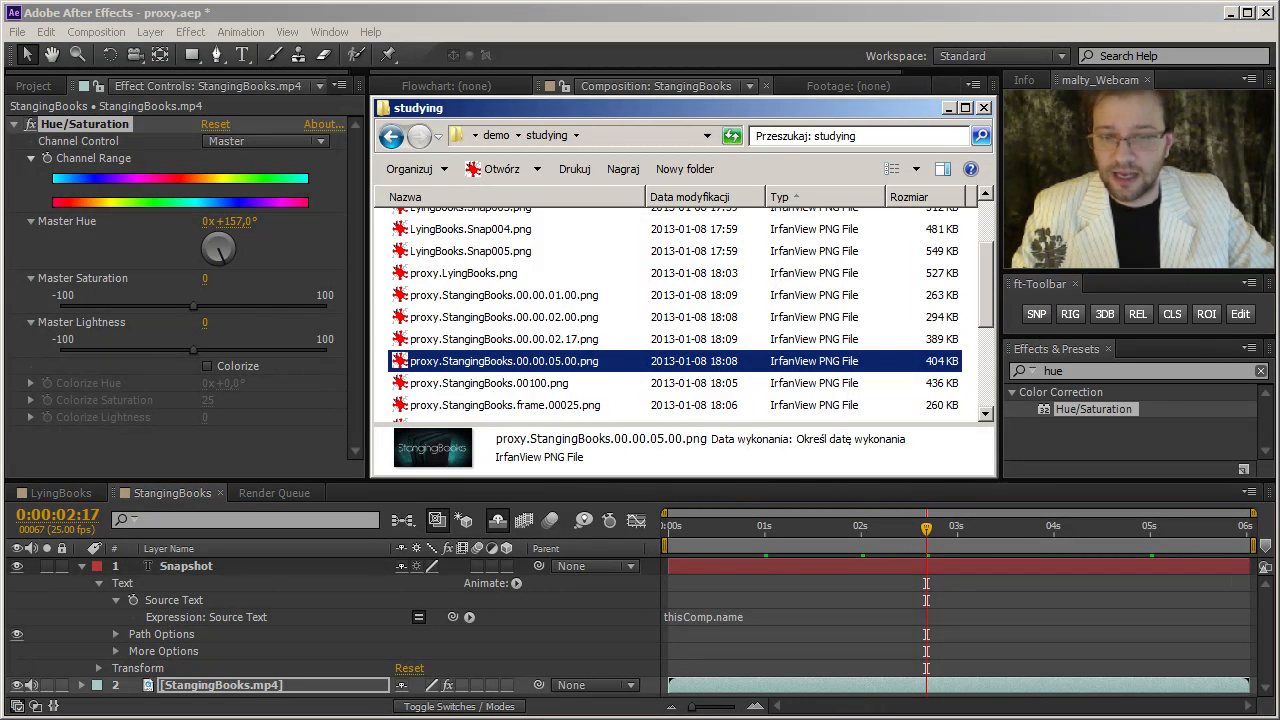
Inspect the four time-named StangingBooks PNG files in the studying folder, from 00.00.01.00 to 00.00.05.00
{"action": "left_click", "coordinate": [590, 297]}
{"action": "left_click", "coordinate": [588, 319]}
{"action": "left_click", "coordinate": [587, 341]}
{"action": "left_click", "coordinate": [585, 365]}
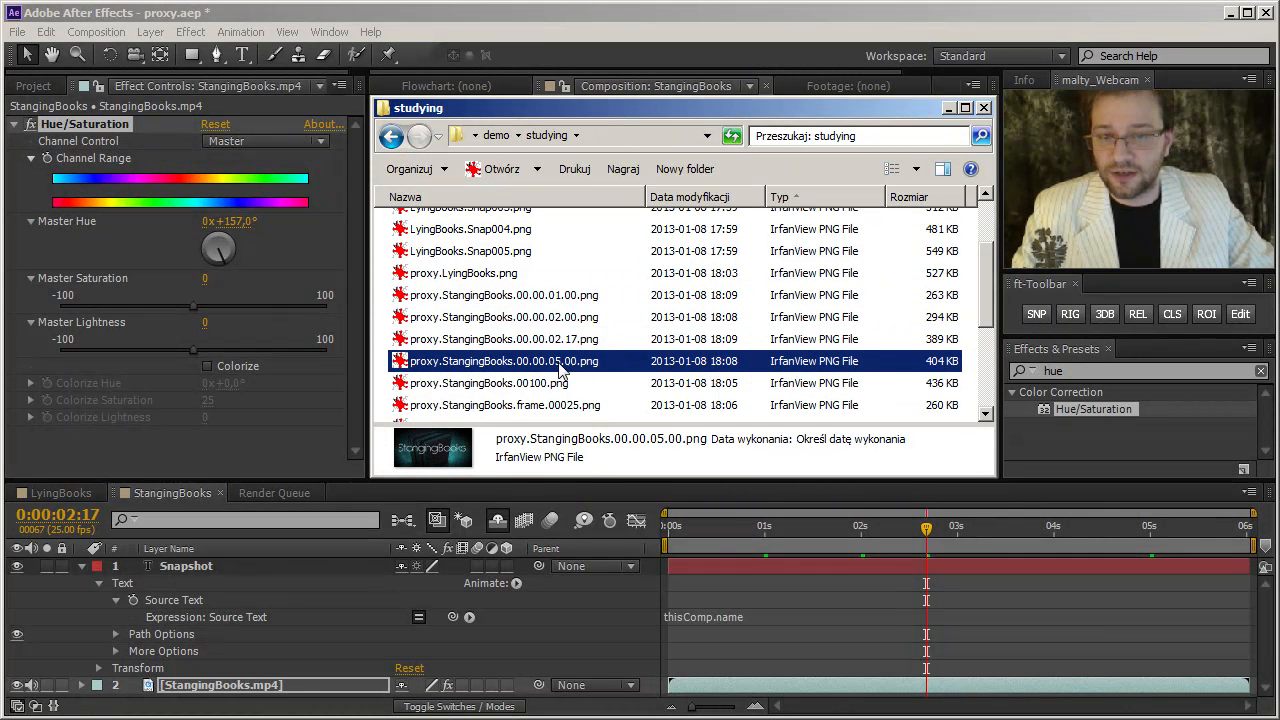
Return to After Effects and delete the Hue/Saturation effect from the StangingBooks.mp4 layer
{"action": "left_click", "coordinate": [663, 685]}
{"action": "left_click", "coordinate": [103, 124]}
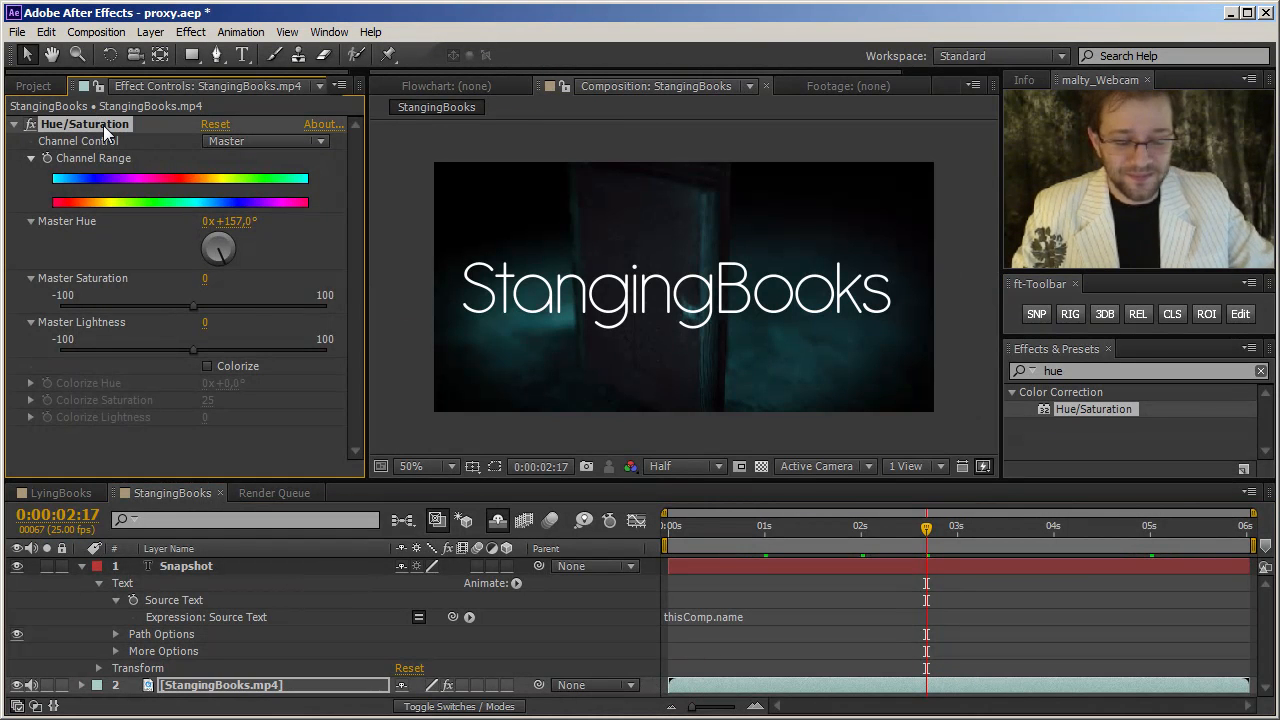
{"action": "key", "text": "Delete"}
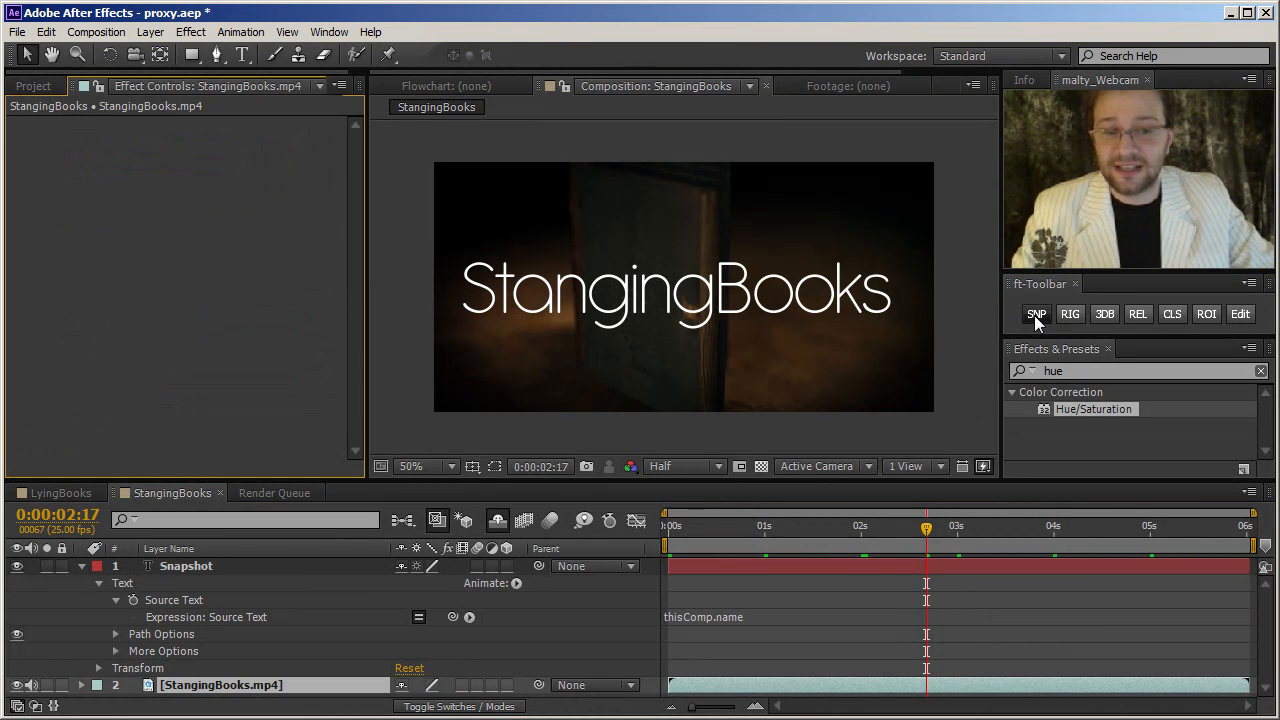
Review the filename variables in the Snapshot help and close the Snapshot settings without saving
{"action": "left_click", "coordinate": [1034, 315]}
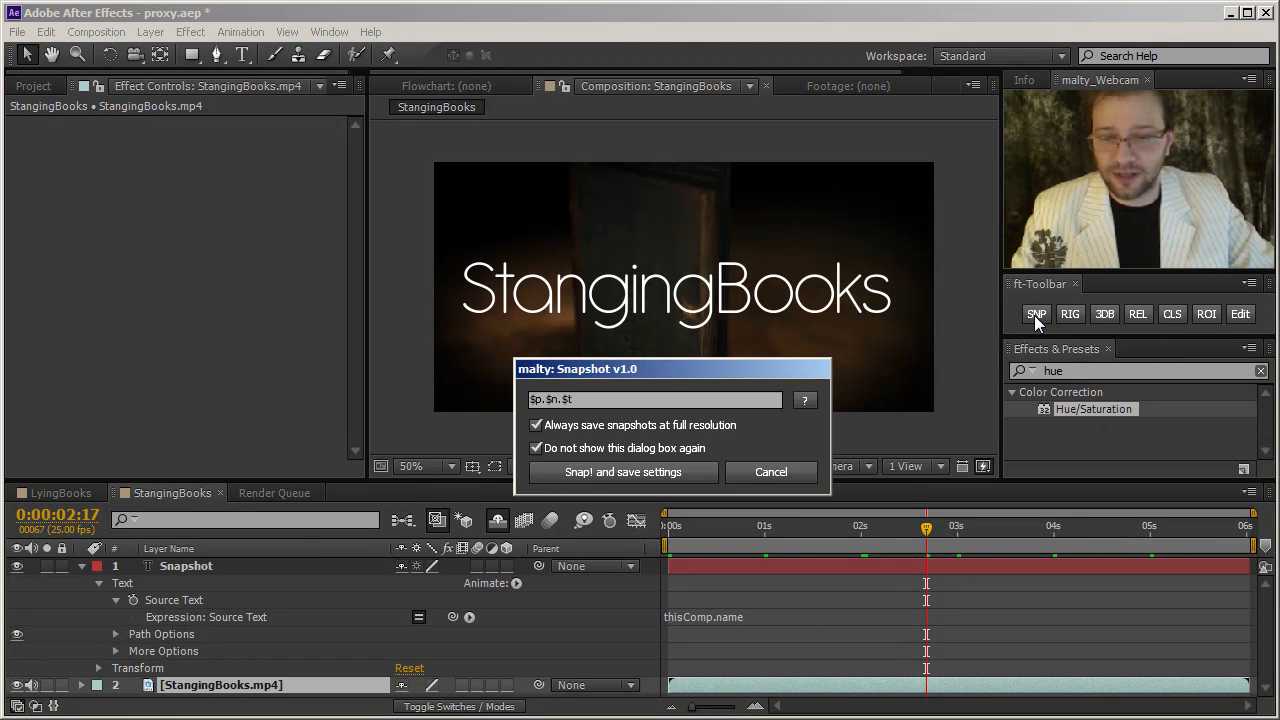
{"action": "left_click_drag", "start_coordinate": [680, 369], "coordinate": [205, 338]}
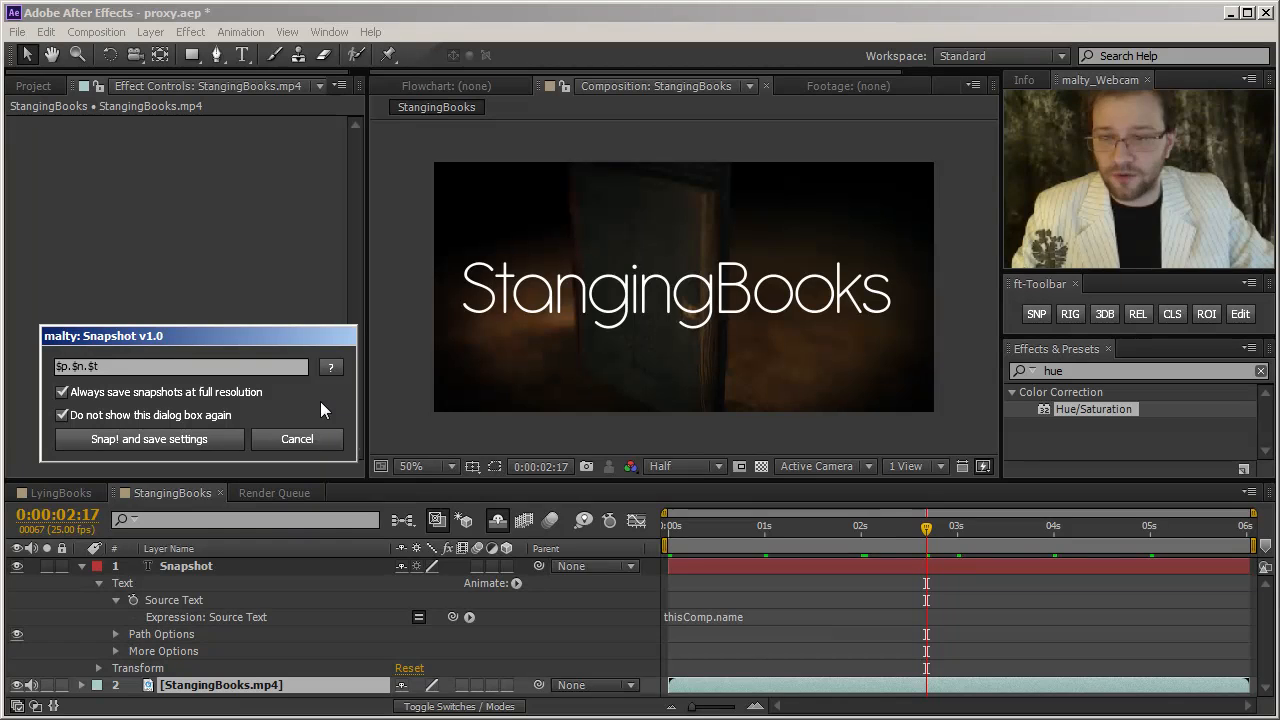
{"action": "left_click", "coordinate": [330, 370]}
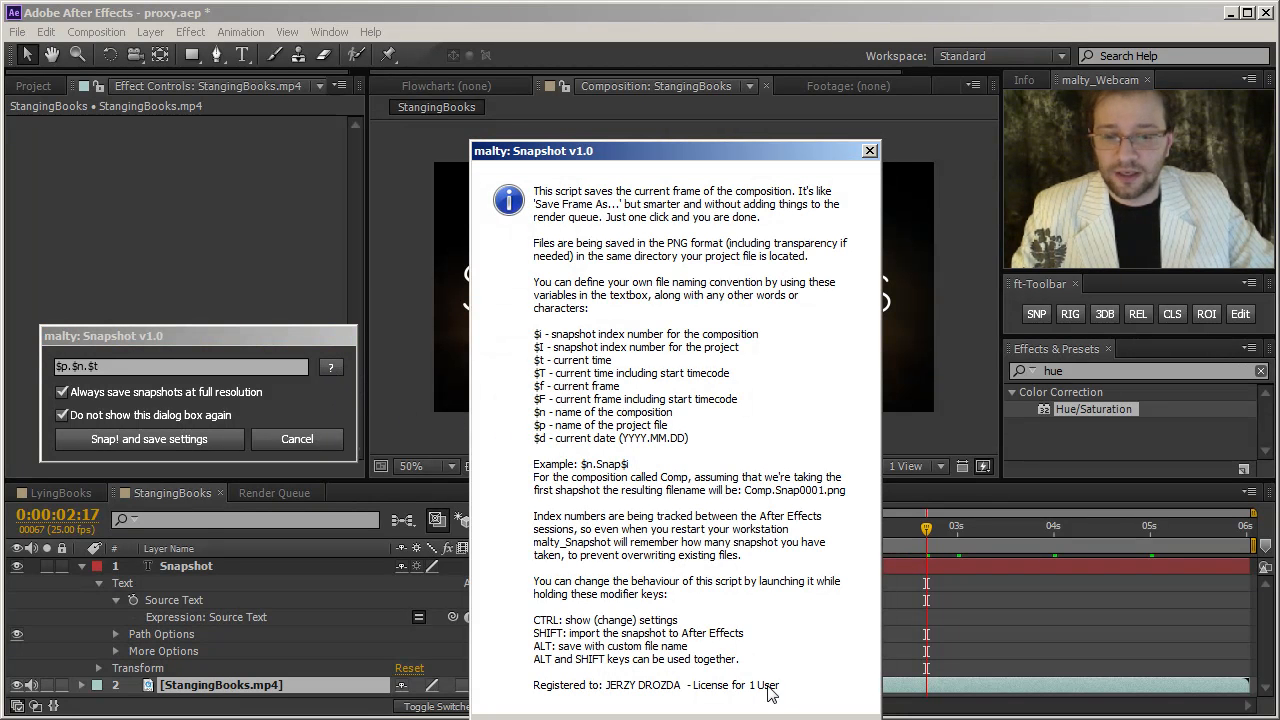
{"action": "key", "text": "Return"}
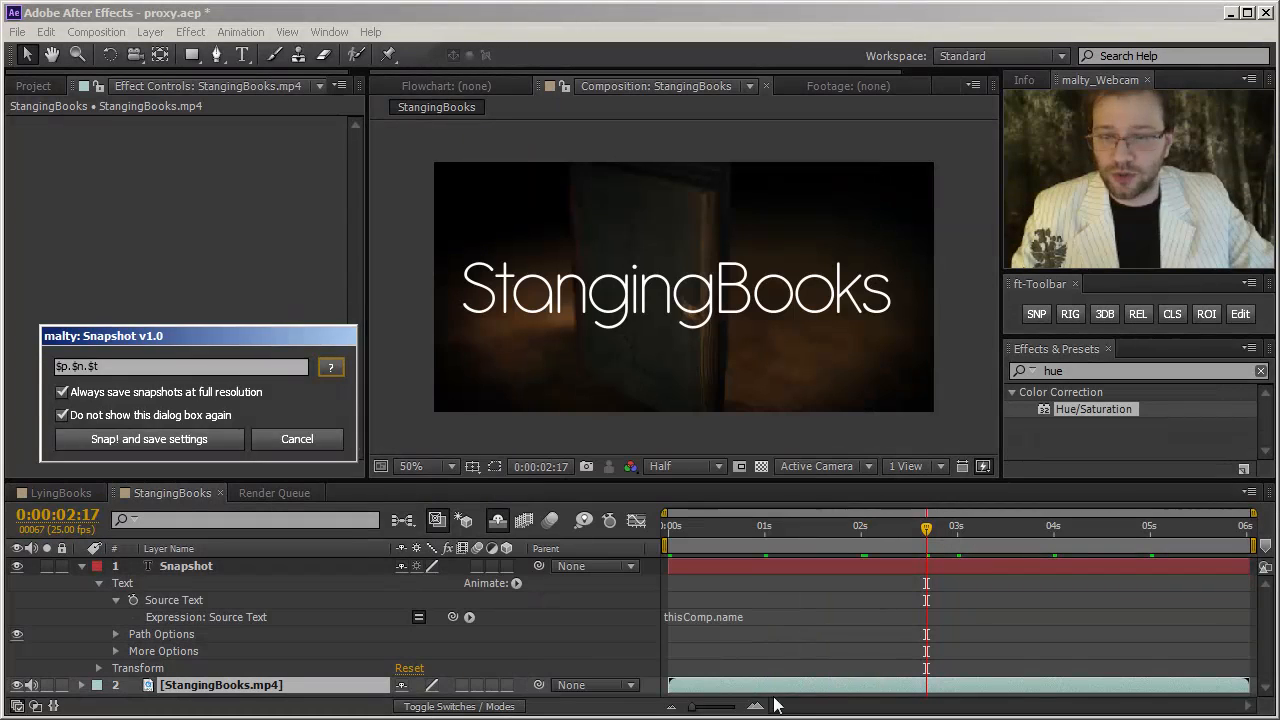
{"action": "left_click", "coordinate": [335, 445]}
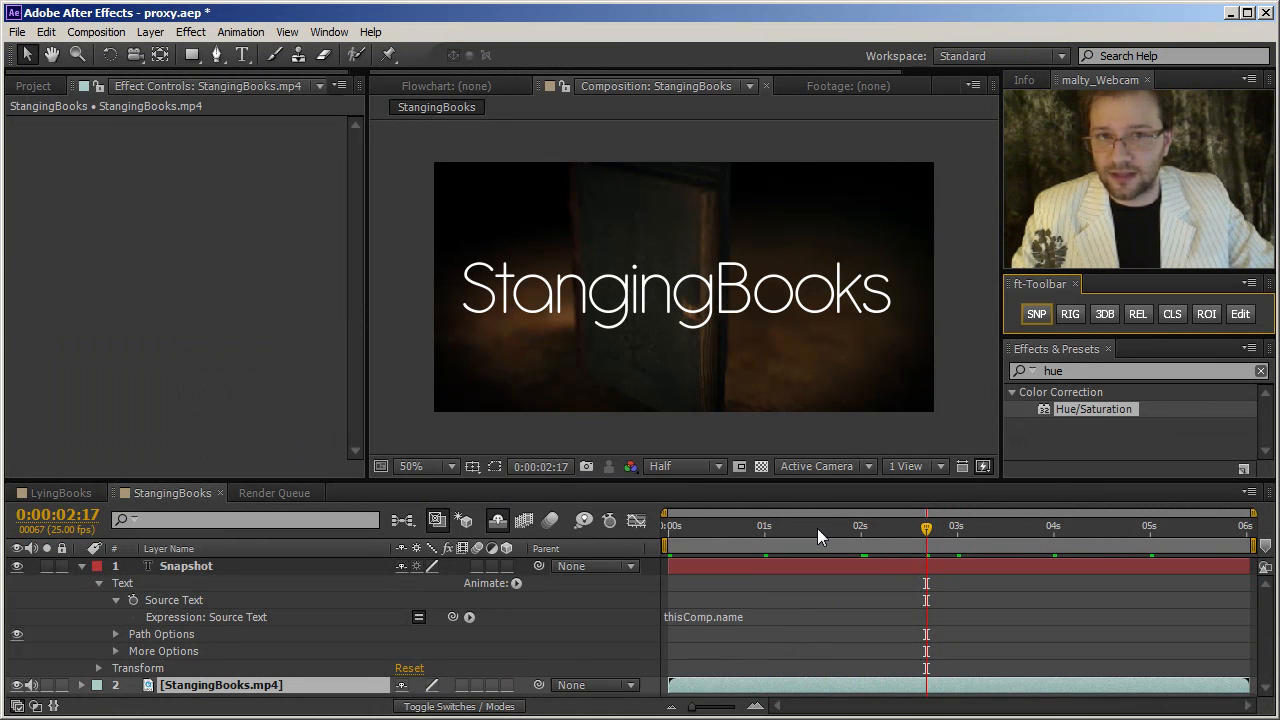
Set the StangingBooks composition's start timecode to 1:00:00:00
{"action": "left_click", "coordinate": [1249, 491]}
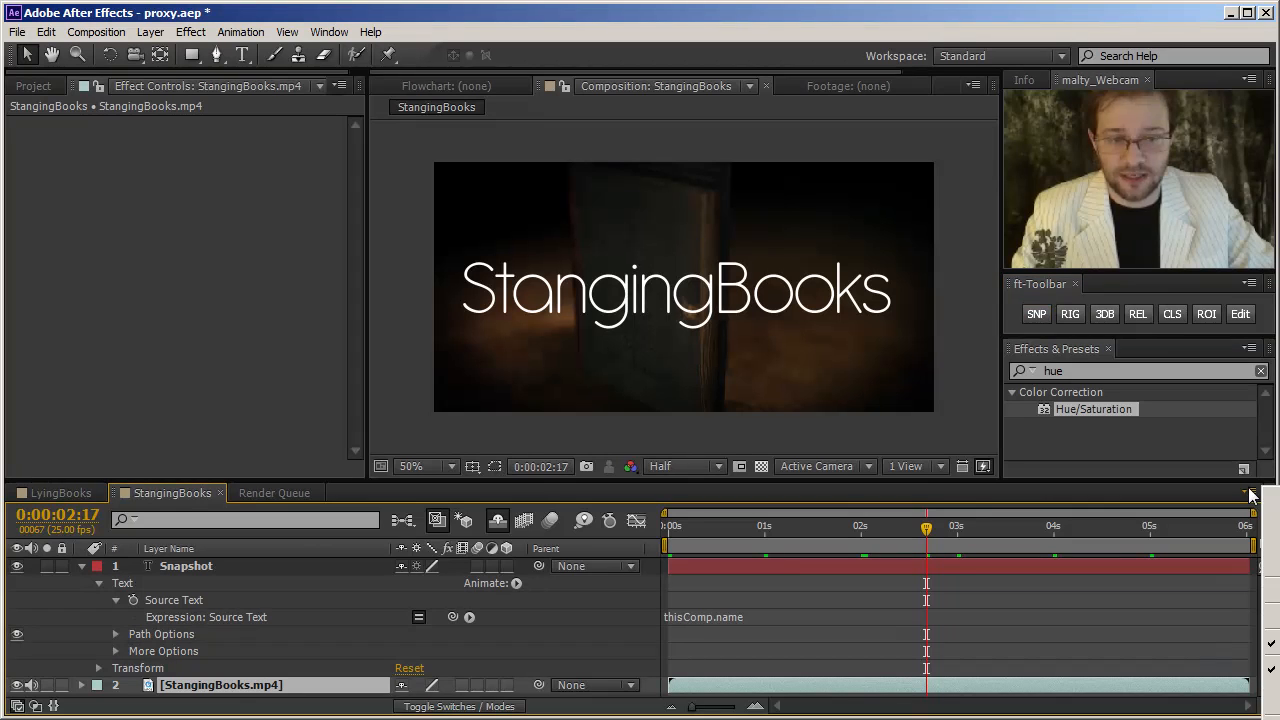
{"action": "left_click", "coordinate": [972, 86]}
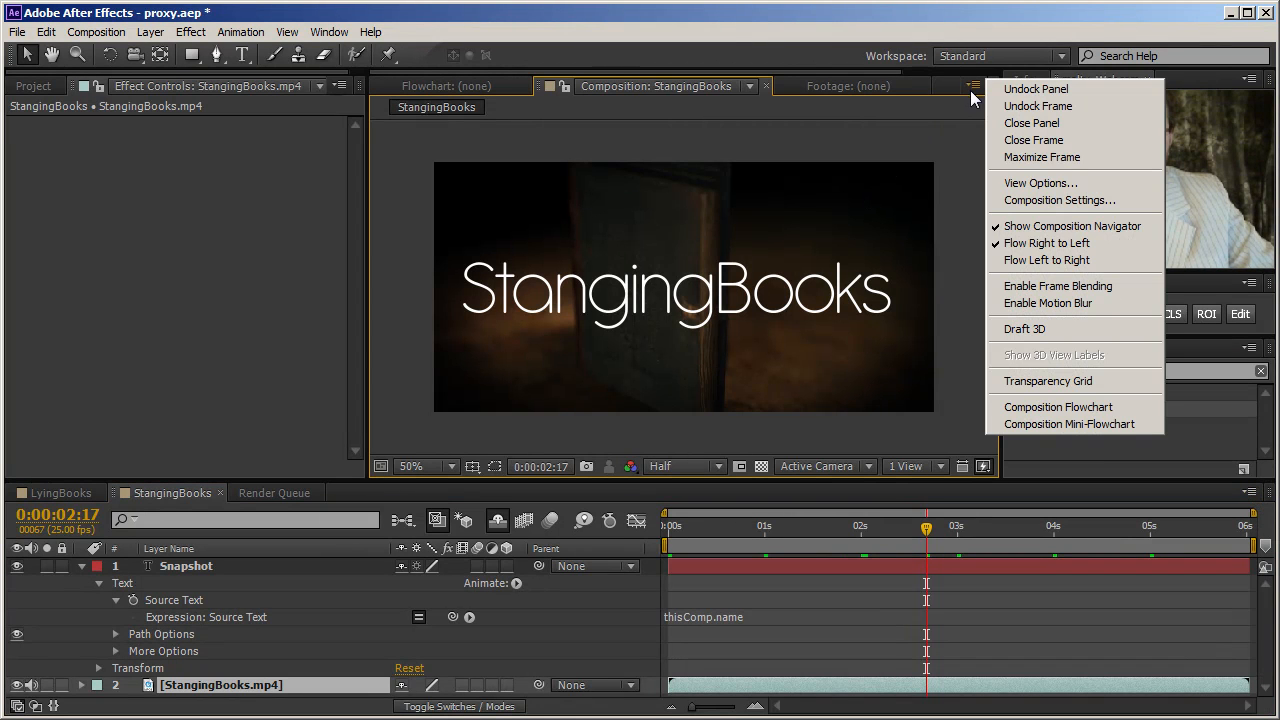
{"action": "left_click", "coordinate": [1010, 200]}
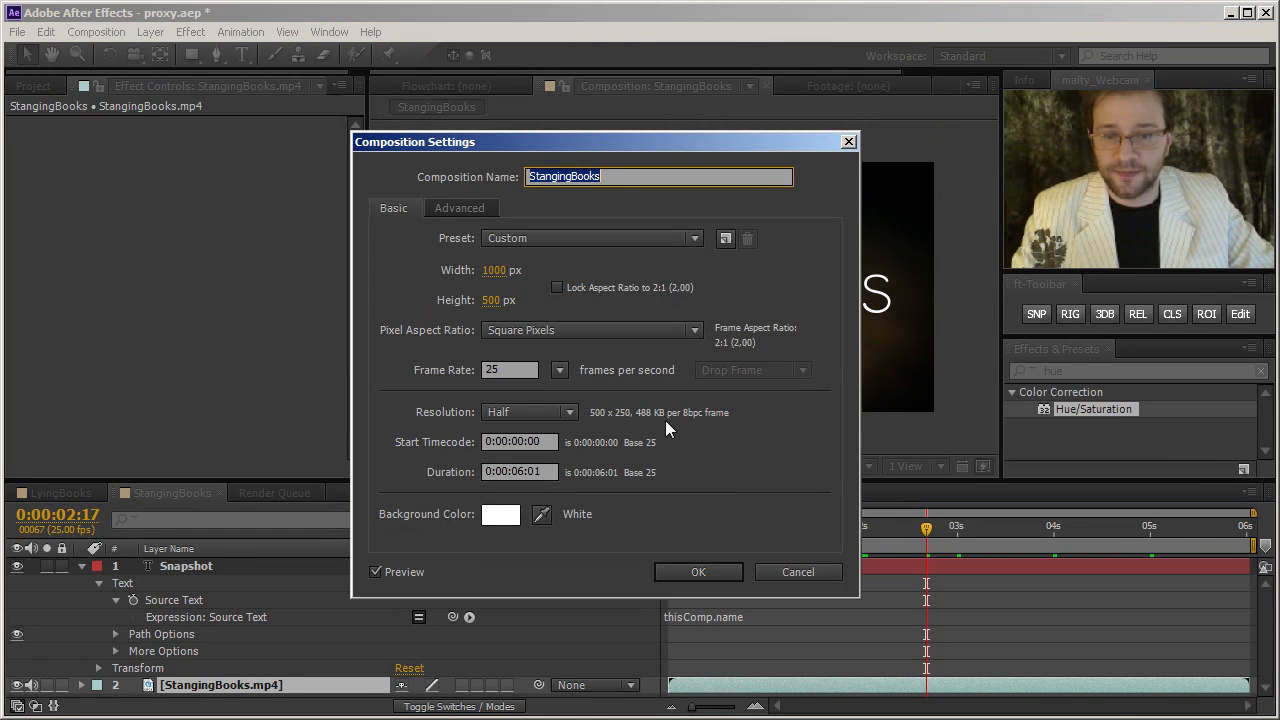
{"action": "left_click", "coordinate": [488, 441]}
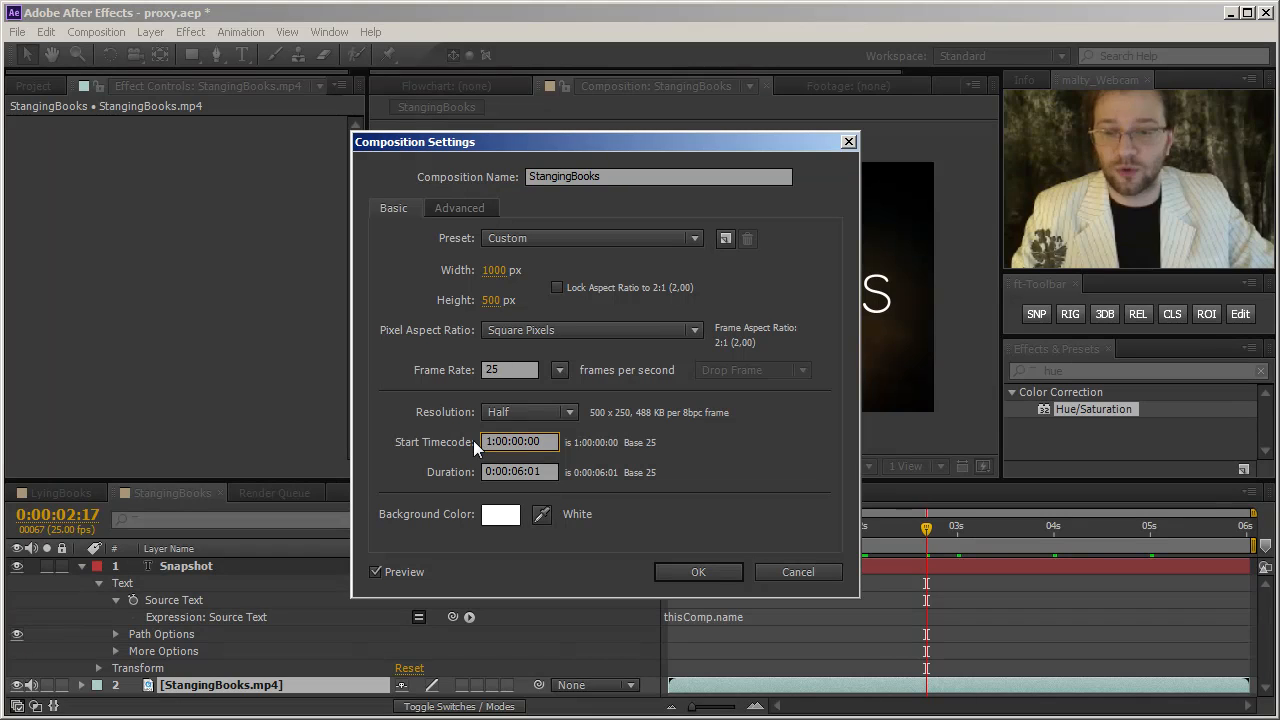
{"action": "left_click", "coordinate": [699, 574]}
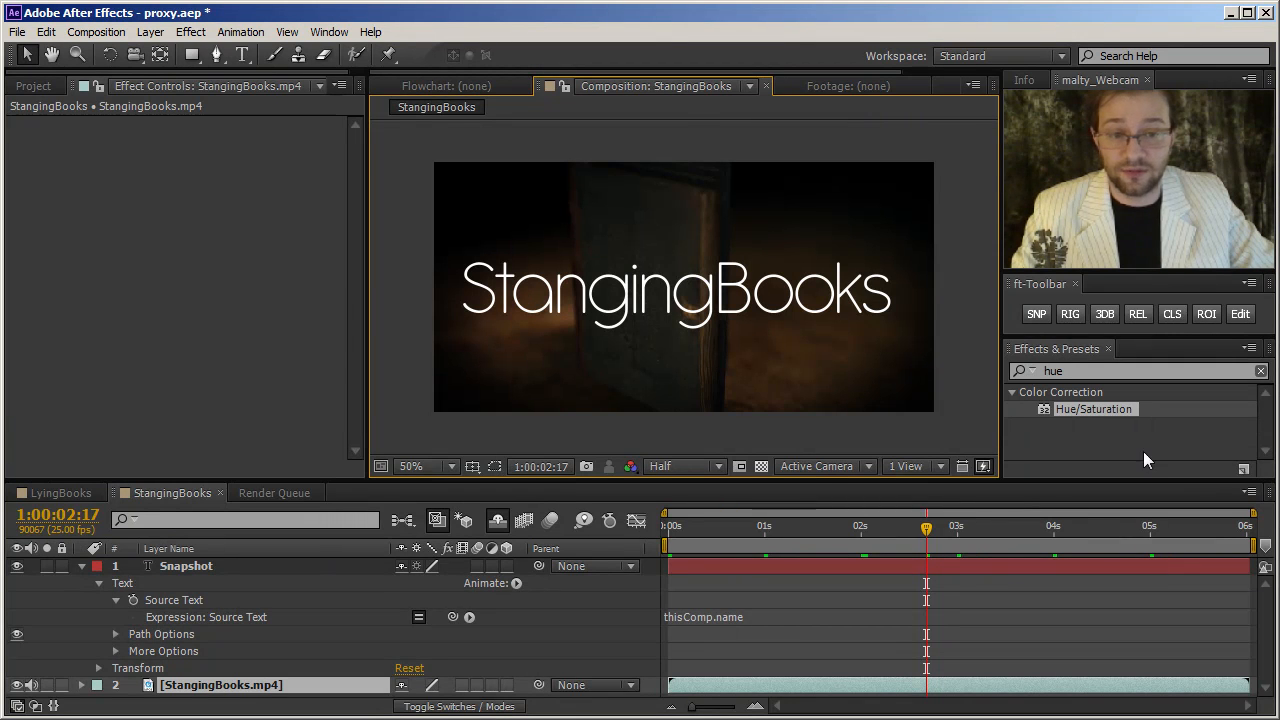
Check the time variables in the Snapshot help and save a full-resolution snapshot at 1:00:02:17 with the filename format $p.$n.$t
{"action": "left_click", "coordinate": [1037, 315]}
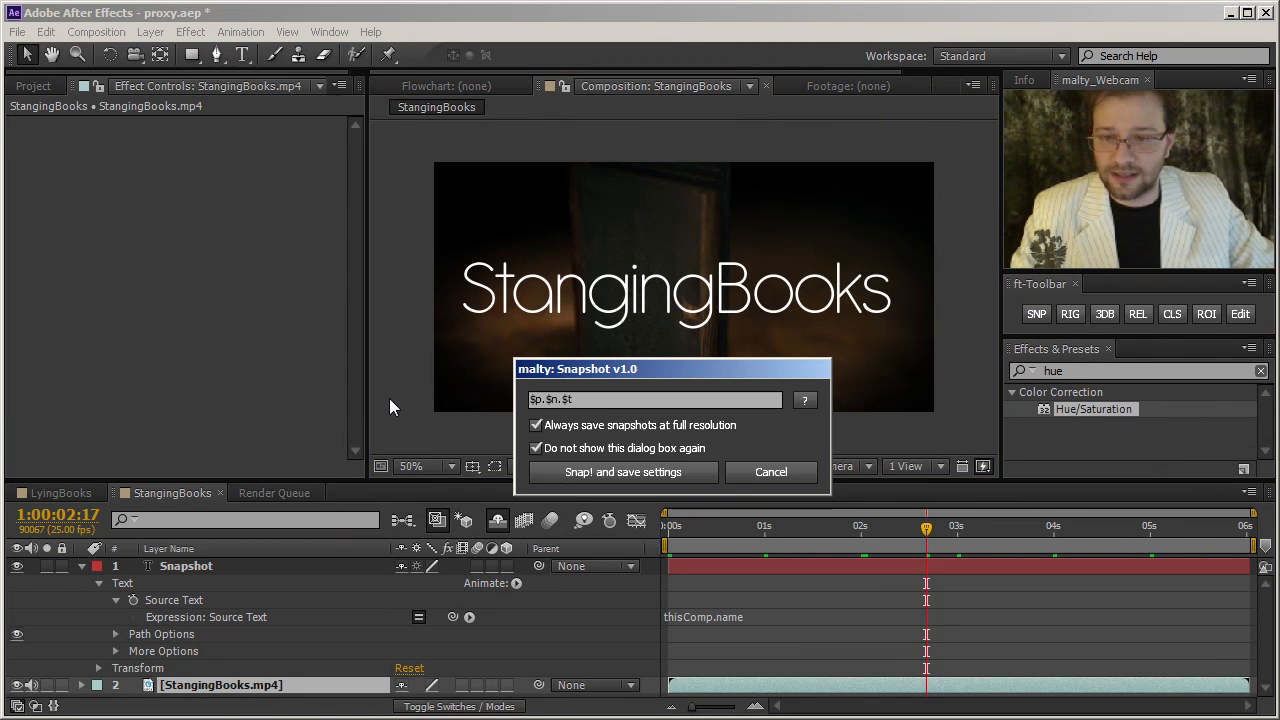
{"action": "left_click_drag", "start_coordinate": [644, 368], "coordinate": [173, 344]}
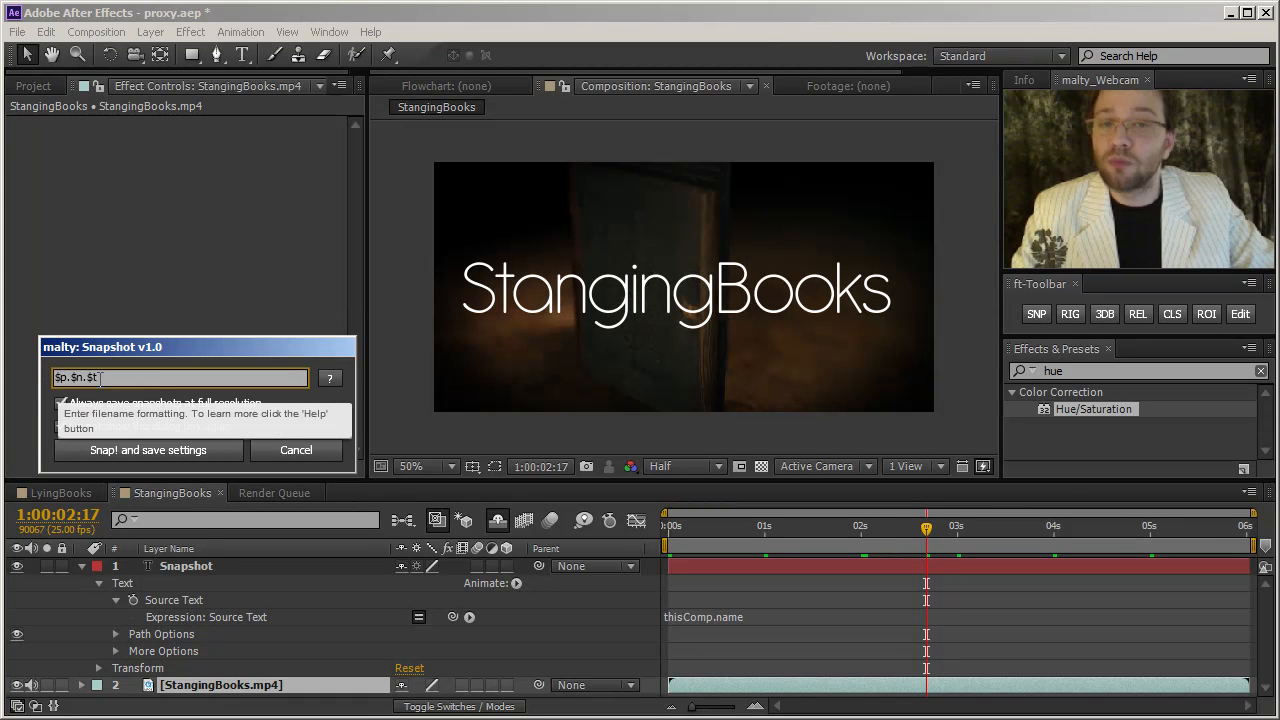
{"action": "left_click", "coordinate": [330, 377]}
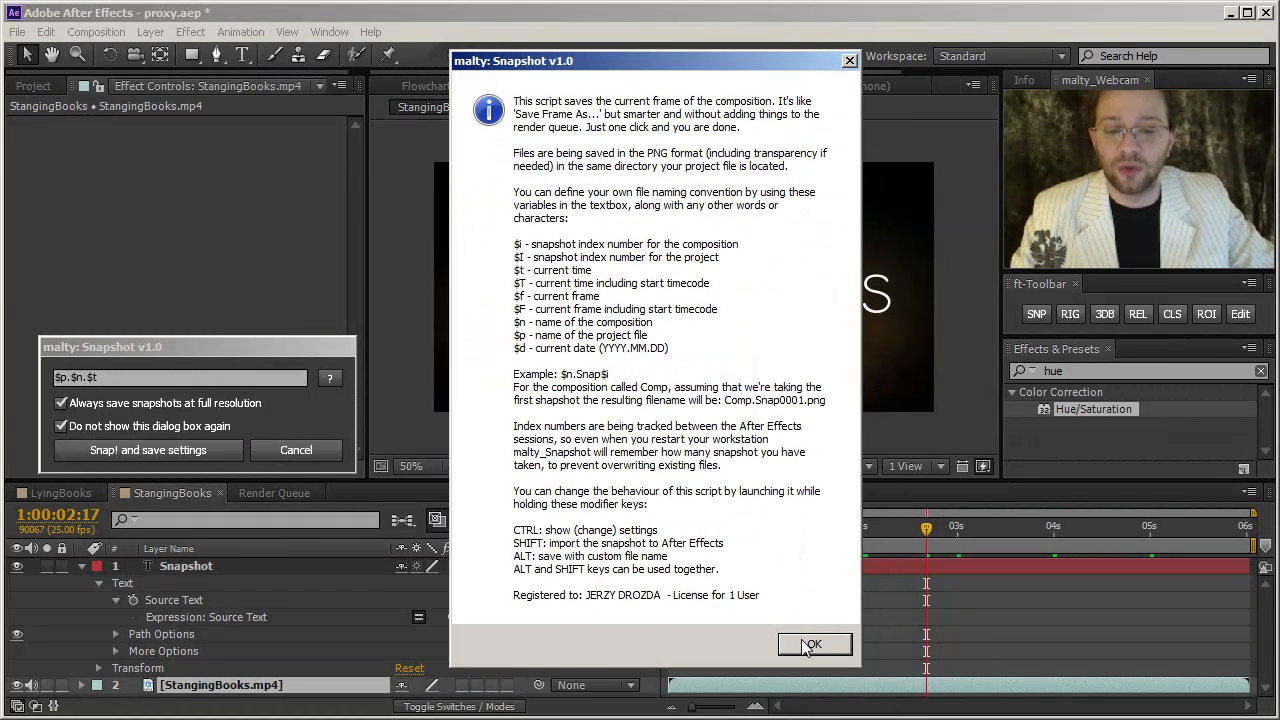
{"action": "left_click", "coordinate": [802, 643]}
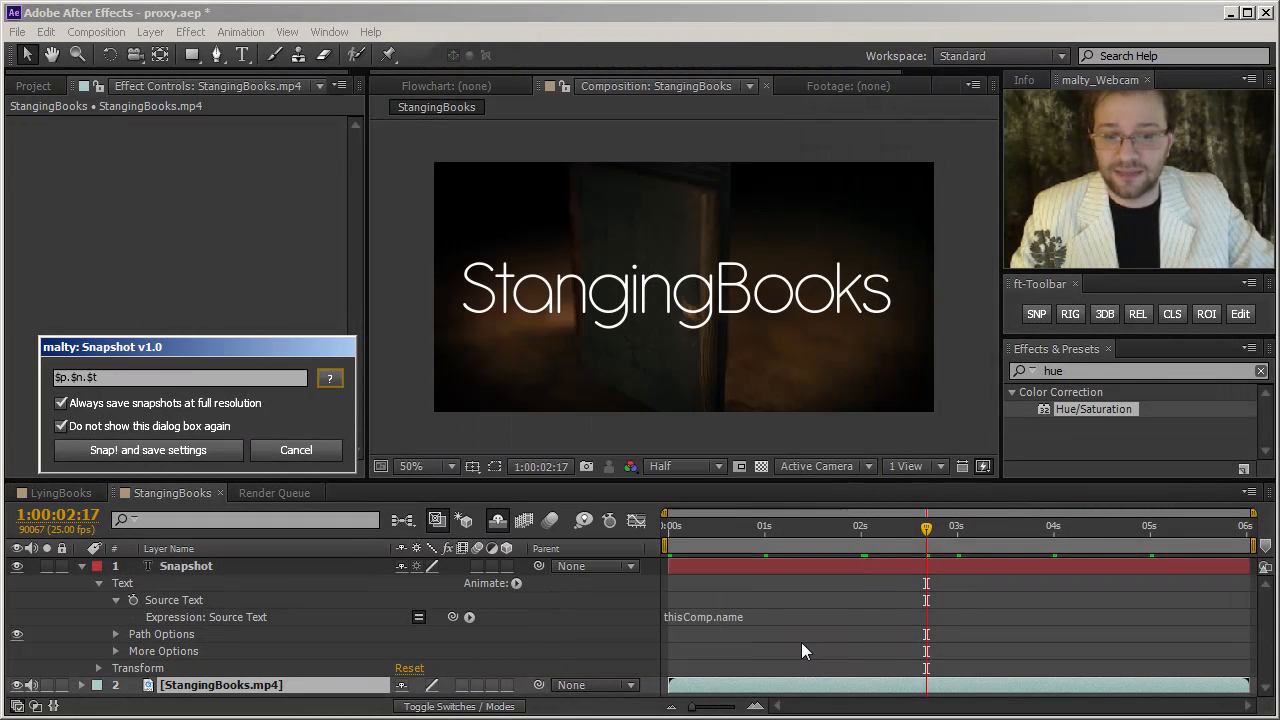
{"action": "left_click", "coordinate": [208, 451]}
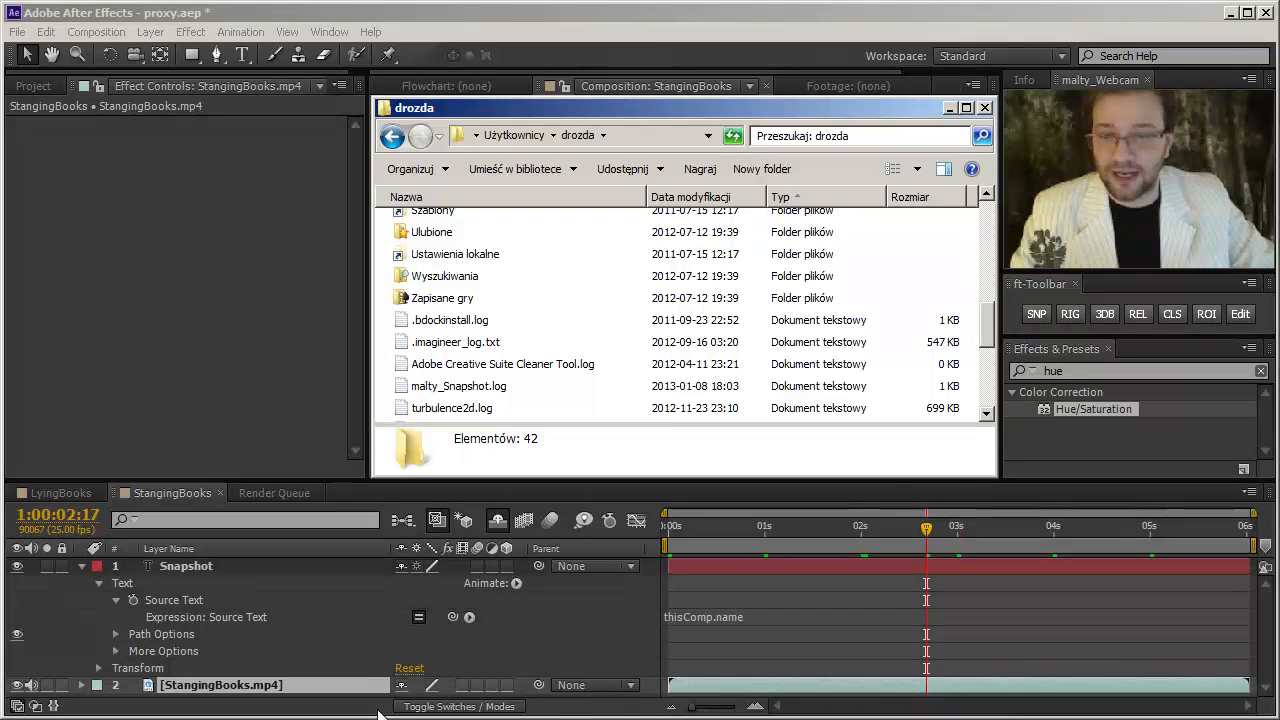
Inspect the time-named StangingBooks PNG files in the studying folder, especially the 00.00.02.17 one
{"action": "left_click", "coordinate": [557, 341]}
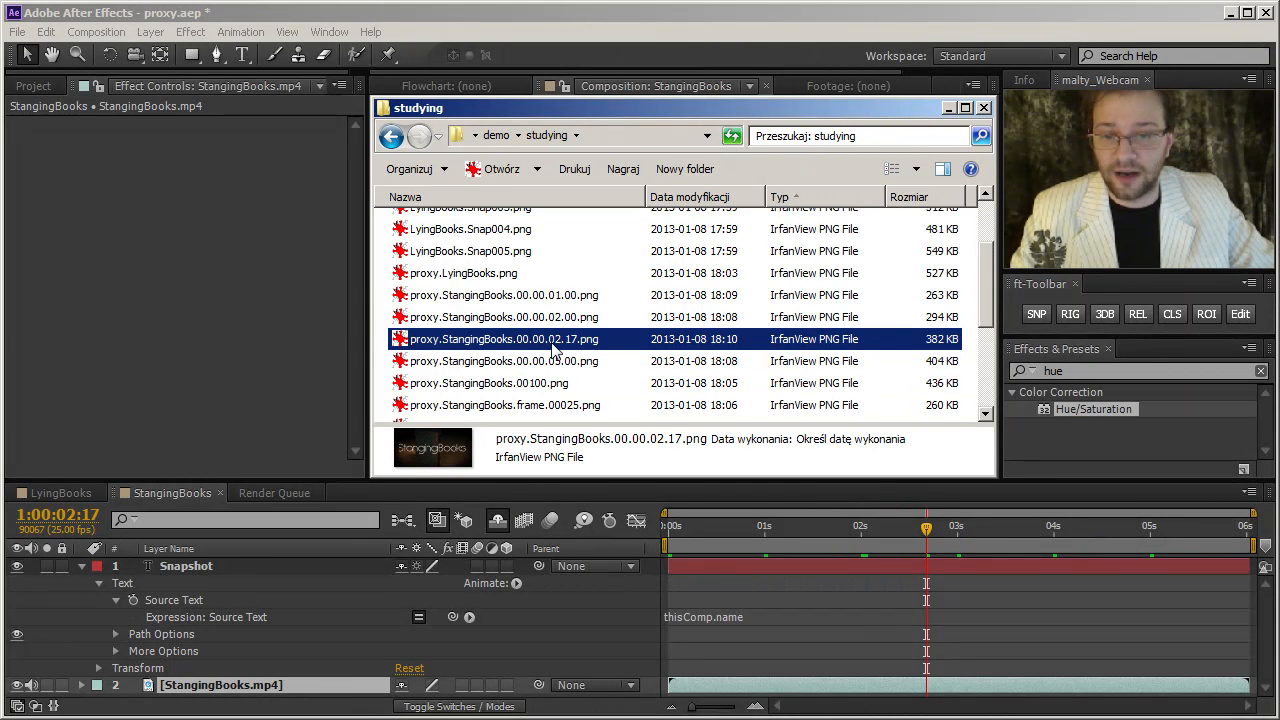
{"action": "left_click", "coordinate": [519, 317]}
{"action": "left_click", "coordinate": [532, 298]}
{"action": "left_click", "coordinate": [535, 317]}
{"action": "left_click", "coordinate": [538, 342]}
{"action": "left_click", "coordinate": [535, 366]}
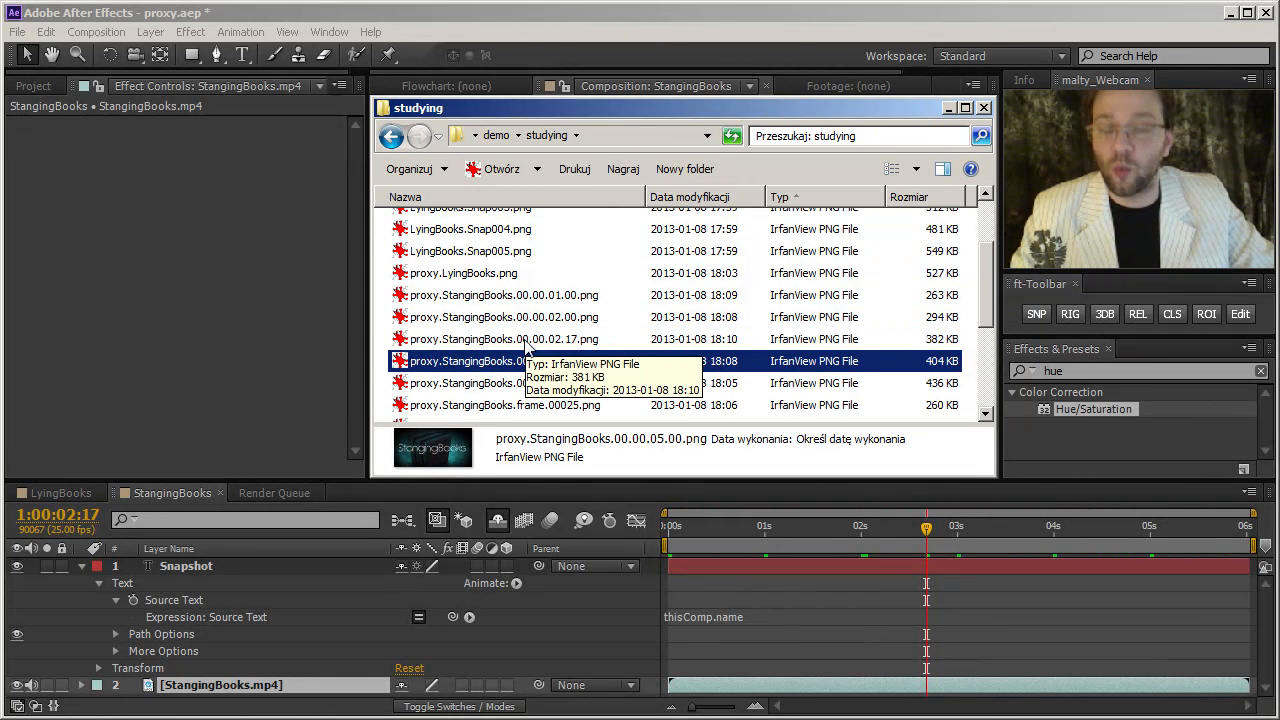
{"action": "left_click", "coordinate": [526, 340]}
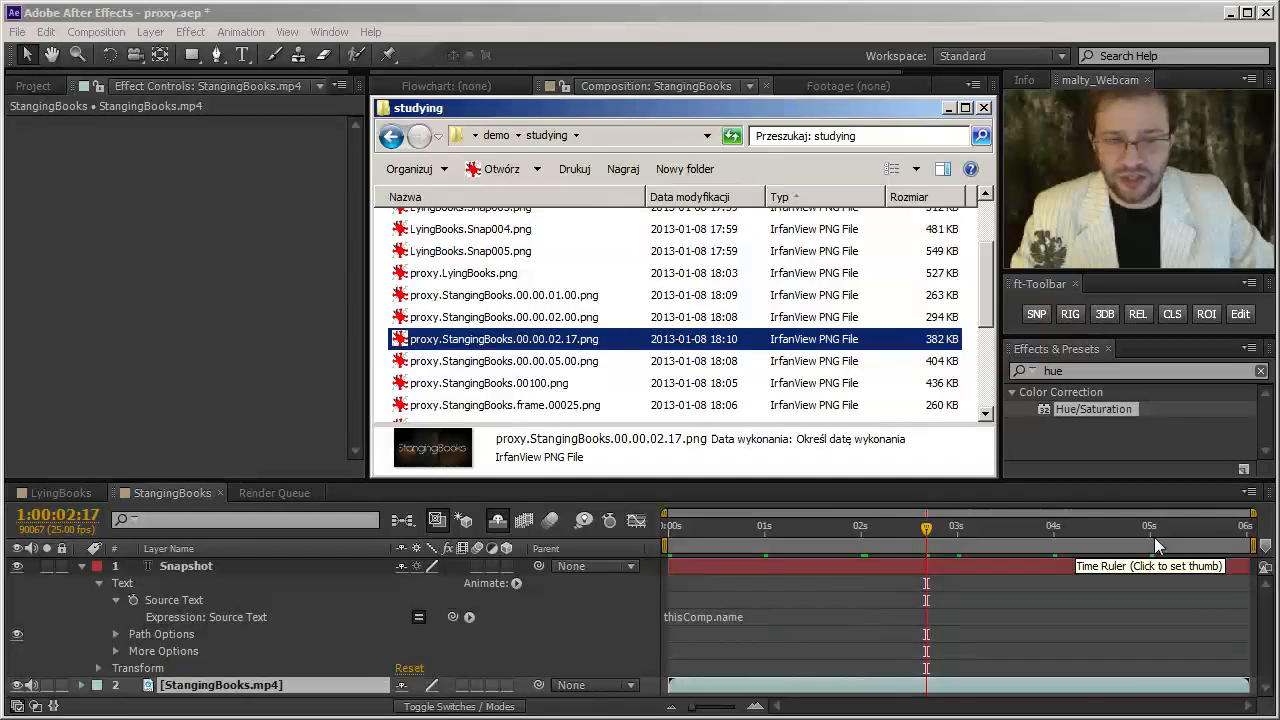
Return to After Effects and set the StangingBooks composition's start timecode to 21:35:48:04
{"action": "left_click", "coordinate": [1248, 492]}
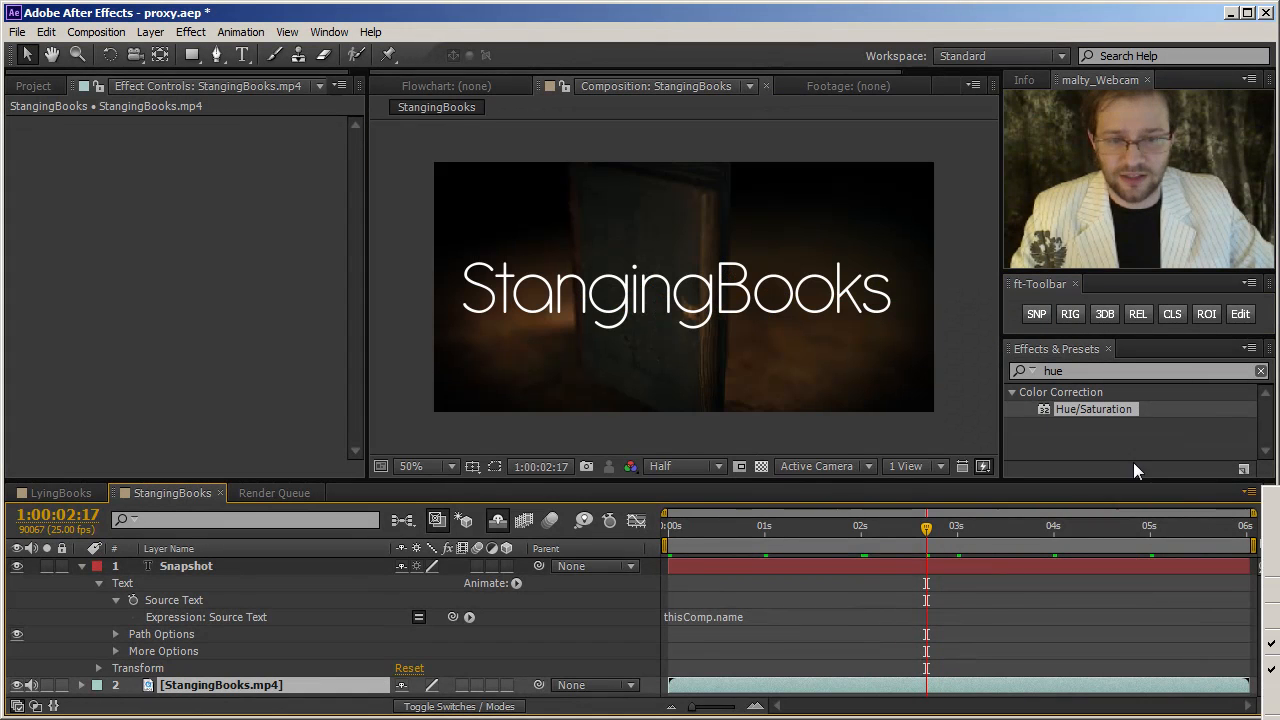
{"action": "left_click", "coordinate": [975, 87]}
{"action": "left_click", "coordinate": [1010, 198]}
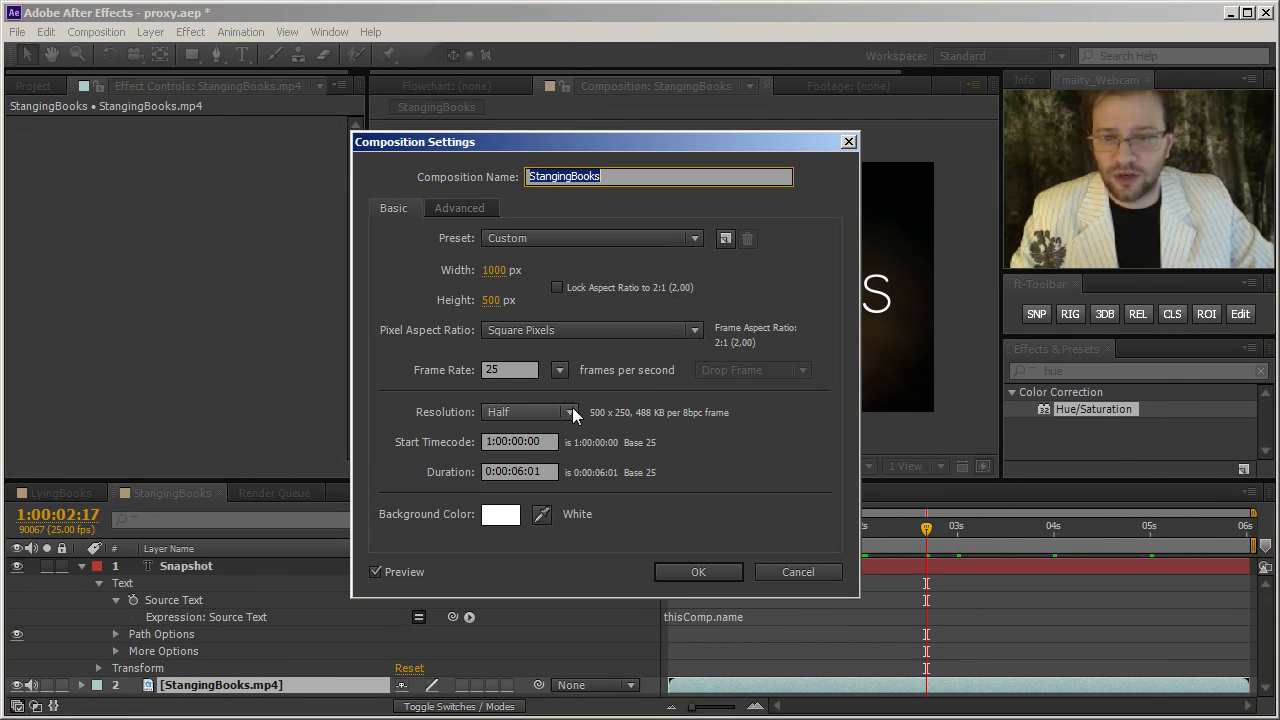
{"action": "left_click", "coordinate": [533, 444]}
{"action": "type", "text": "321354654"}
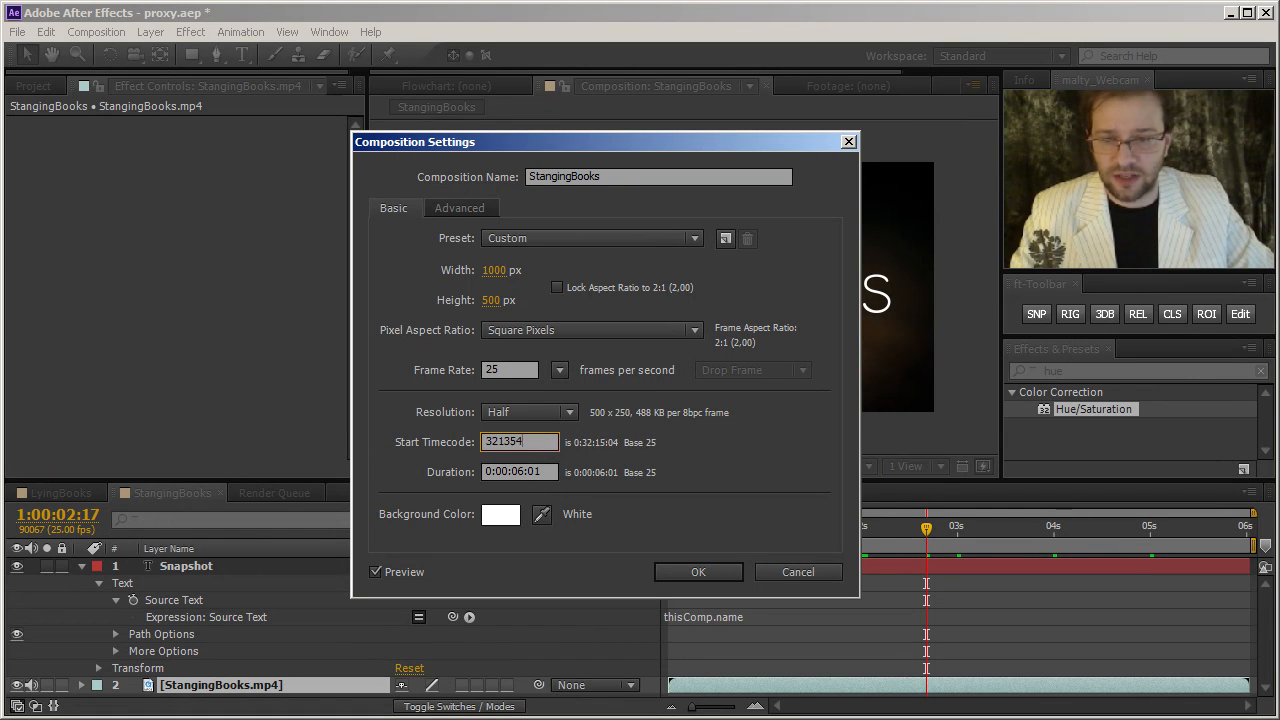
{"action": "left_click", "coordinate": [698, 575]}
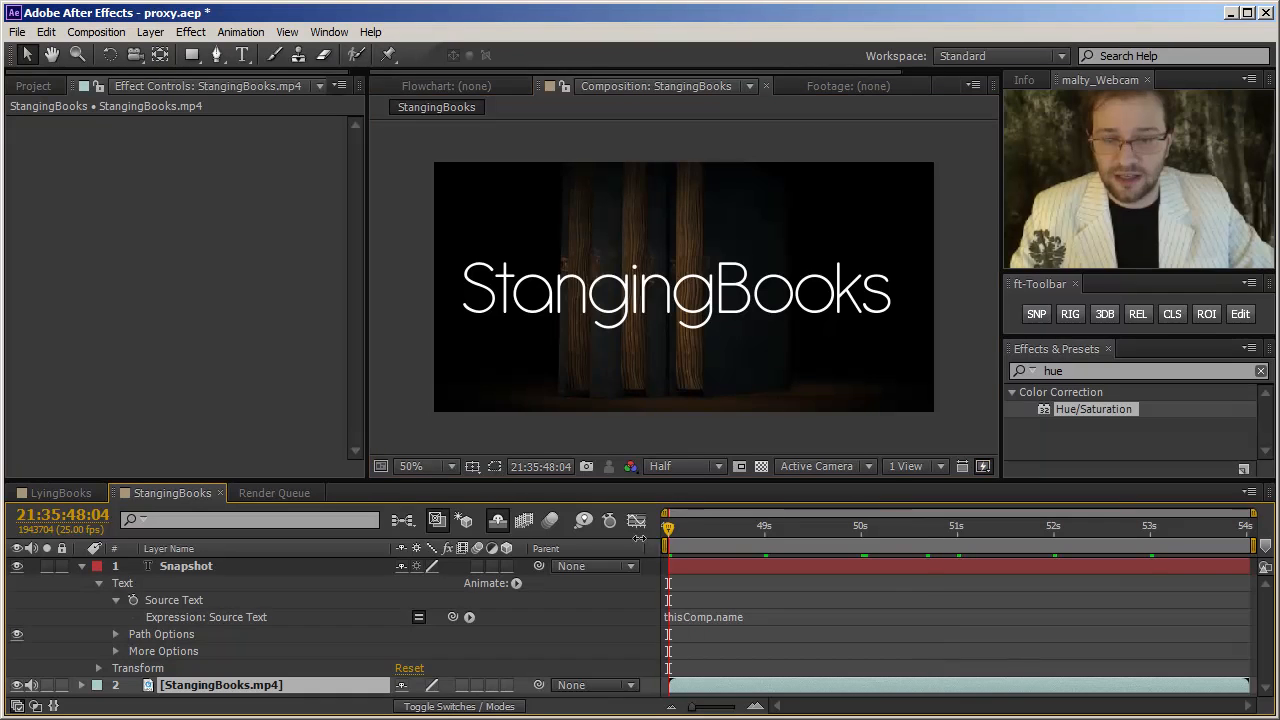
Compare the composition's first frame on the timeline with the start timecode in its settings, and close them without changes
{"action": "left_click_drag", "start_coordinate": [668, 531], "coordinate": [695, 532]}
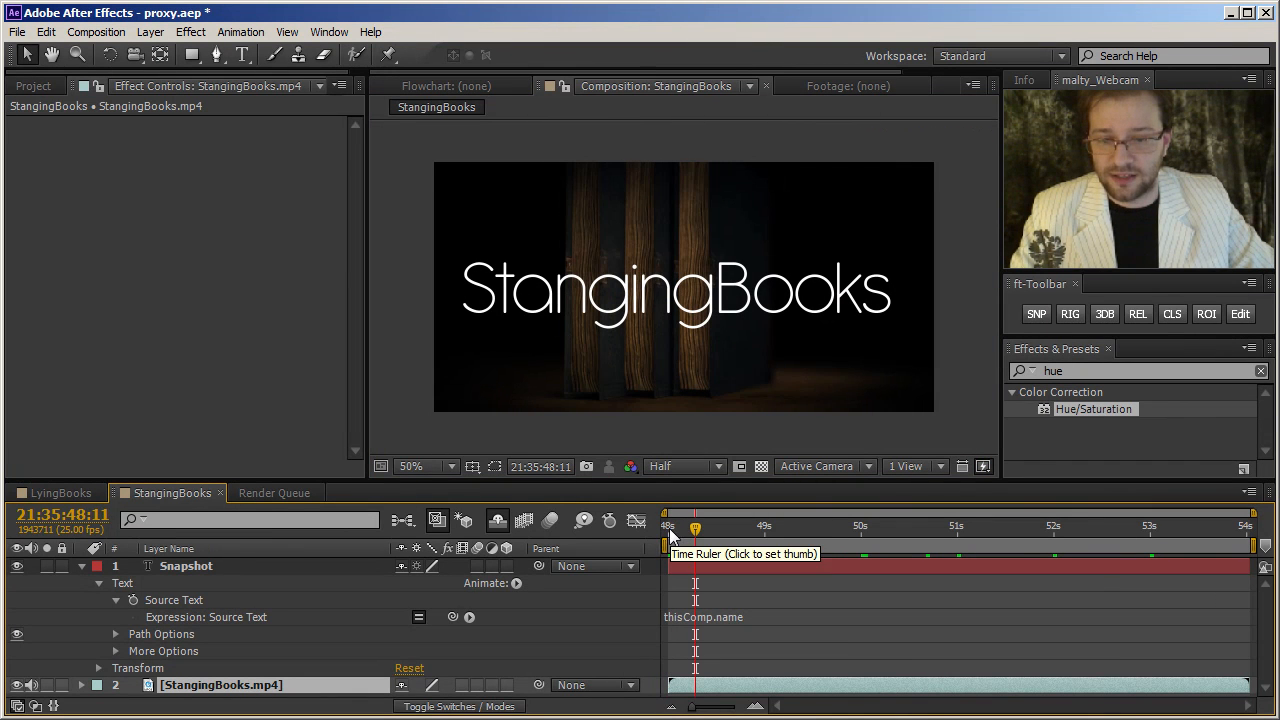
{"action": "left_click", "coordinate": [669, 528]}
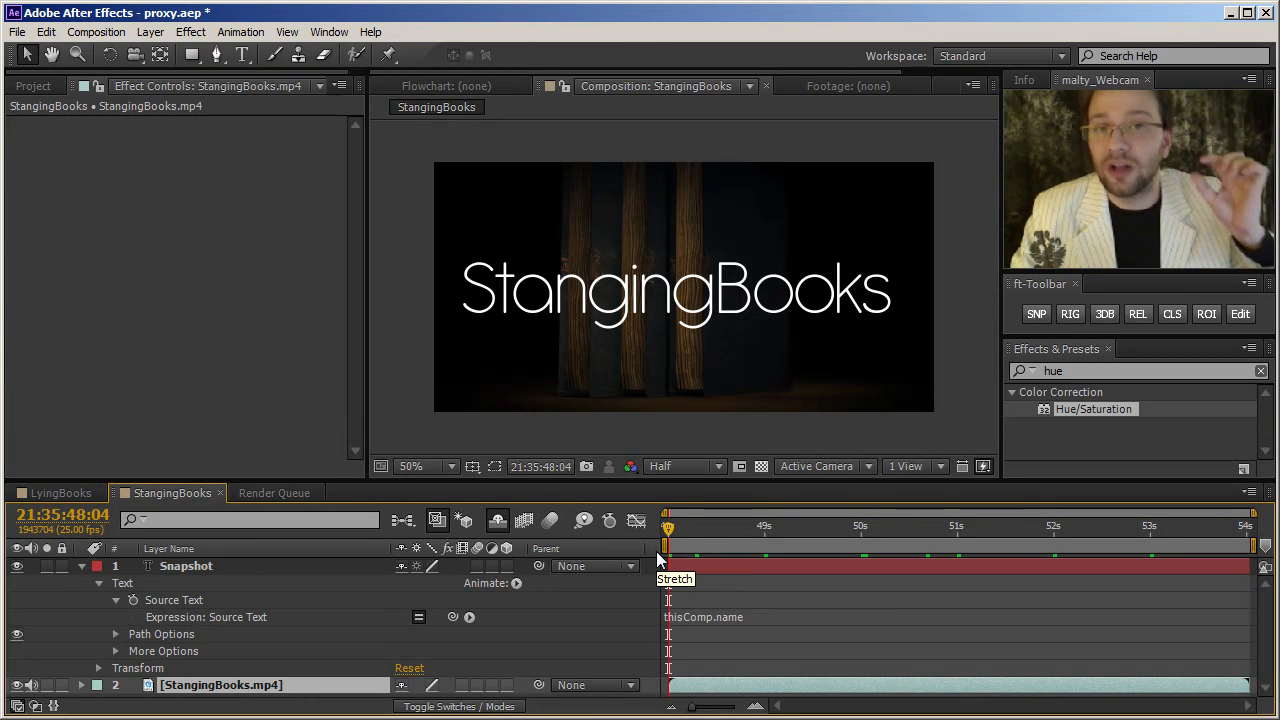
{"action": "left_click", "coordinate": [973, 86]}
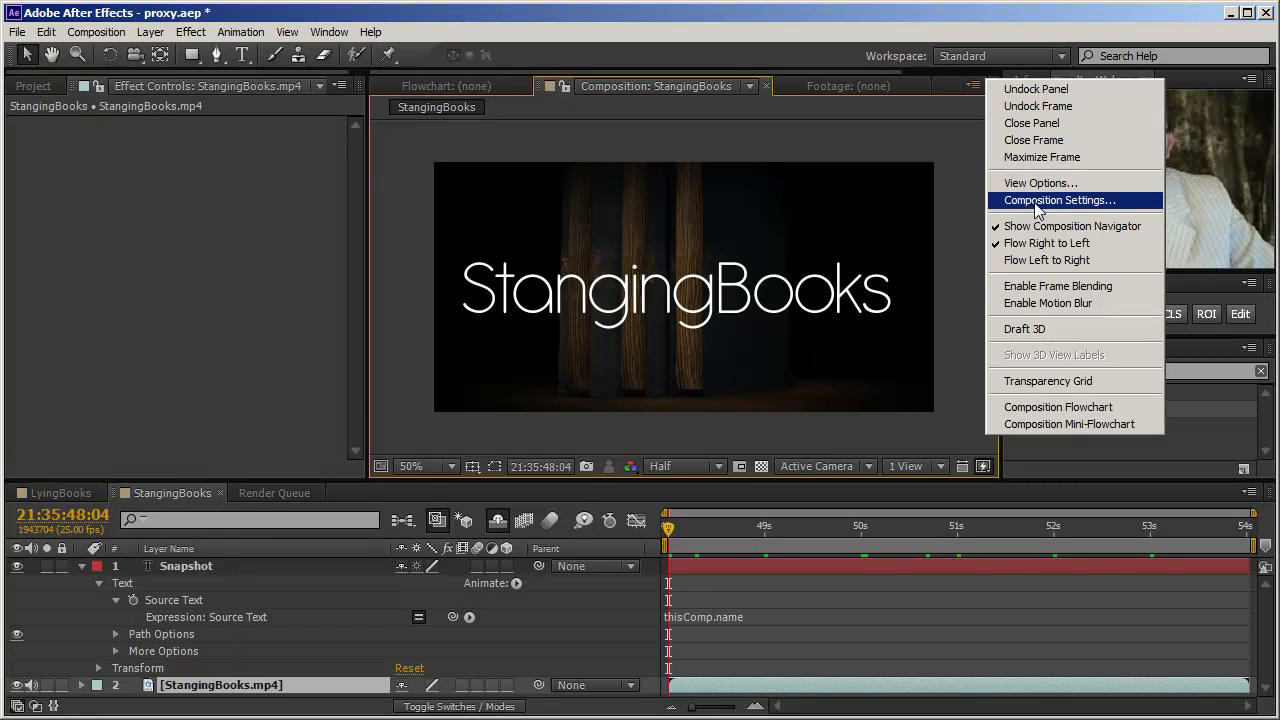
{"action": "left_click", "coordinate": [992, 200]}
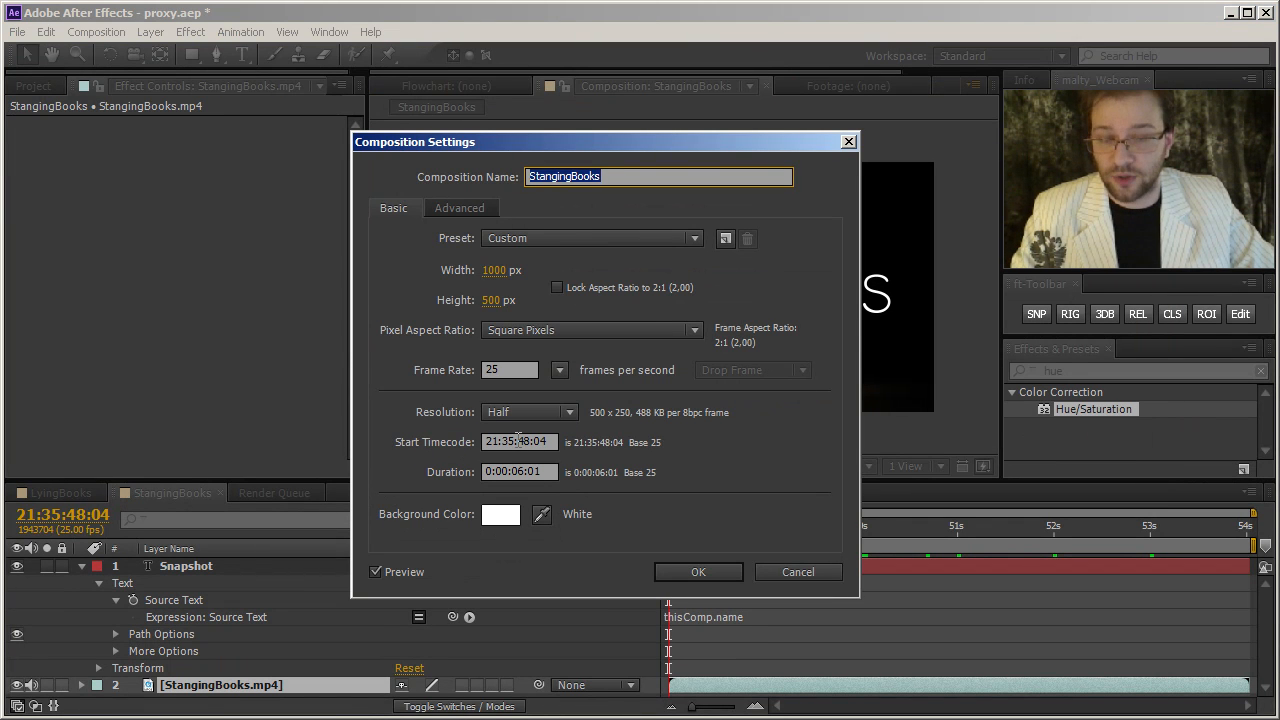
{"action": "left_click", "coordinate": [816, 574]}
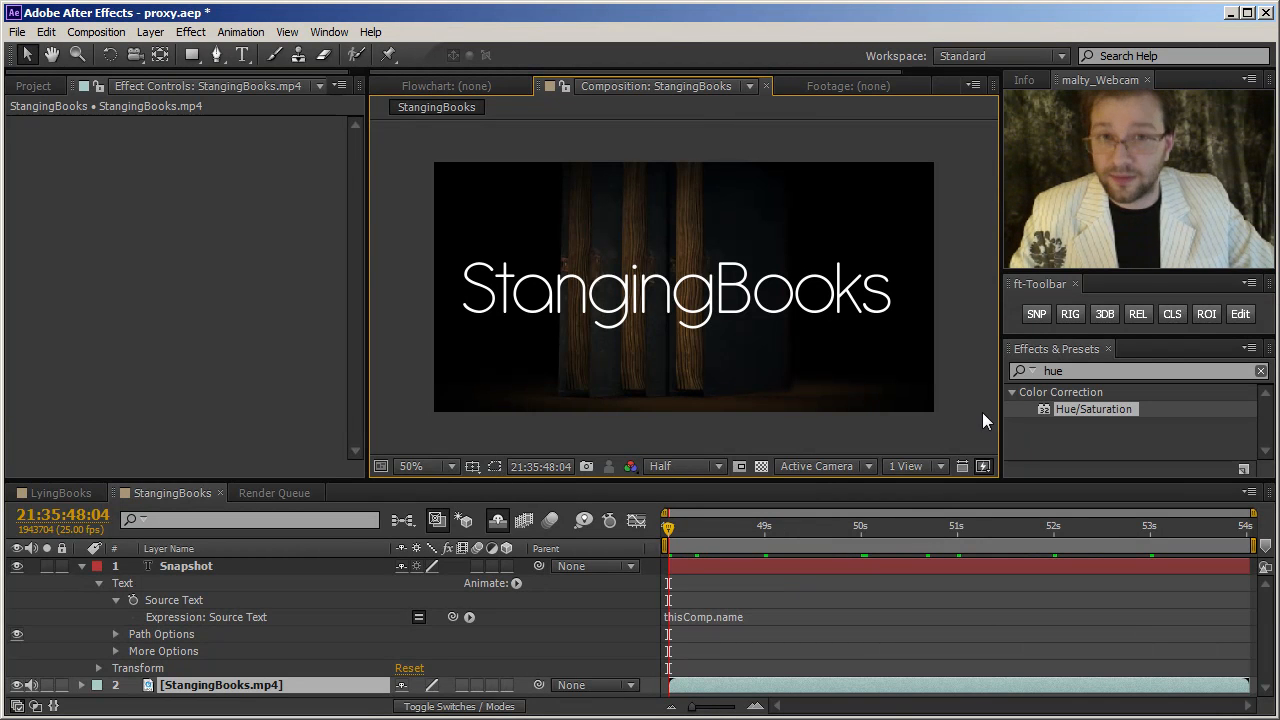
Read the Snapshot help on start-timecode variables, index numbers and modifier keys, and cancel the Snapshot settings
{"action": "left_click", "coordinate": [1036, 314]}
{"action": "left_click_drag", "start_coordinate": [658, 382], "coordinate": [160, 351]}
{"action": "left_click", "coordinate": [307, 369]}
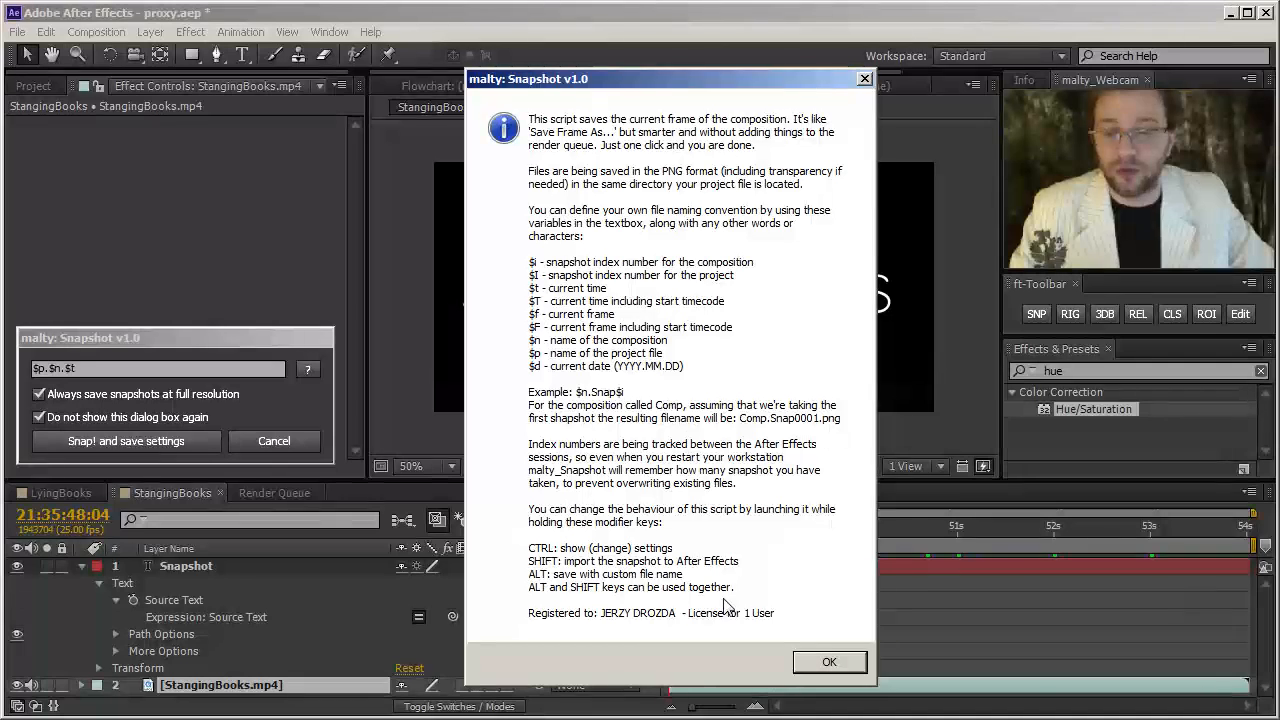
{"action": "left_click", "coordinate": [829, 662]}
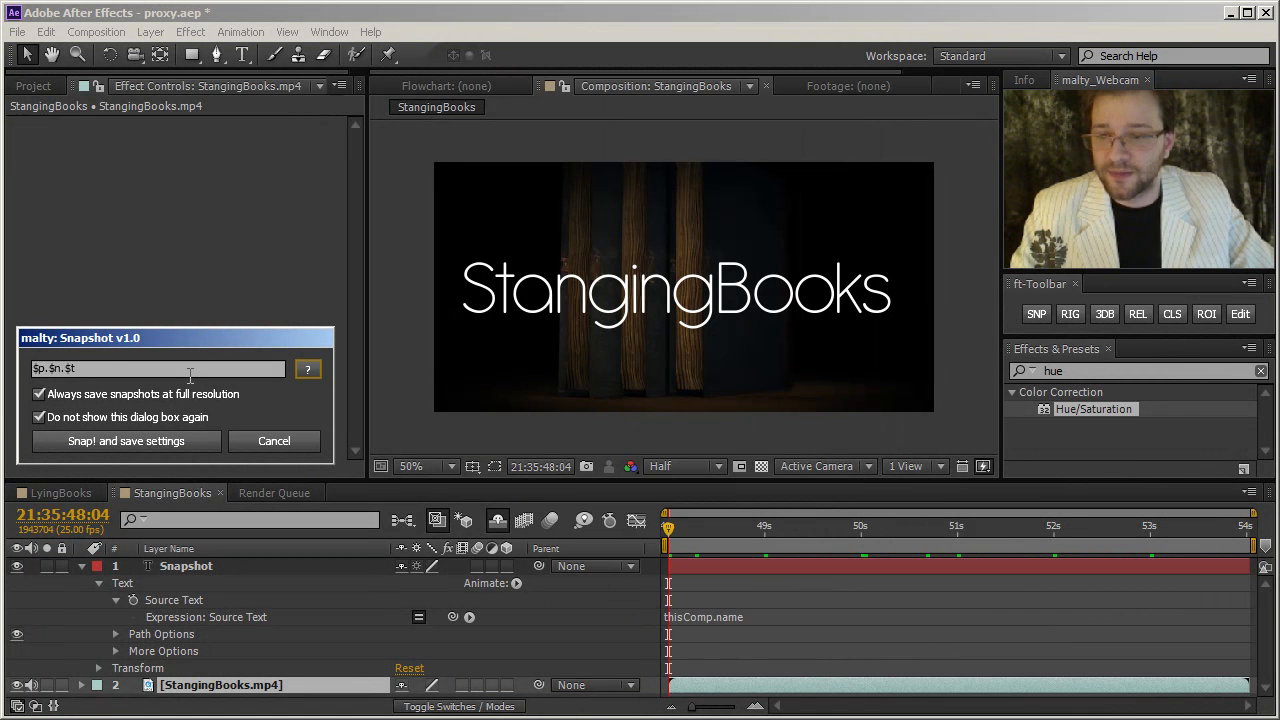
{"action": "left_click", "coordinate": [271, 440]}
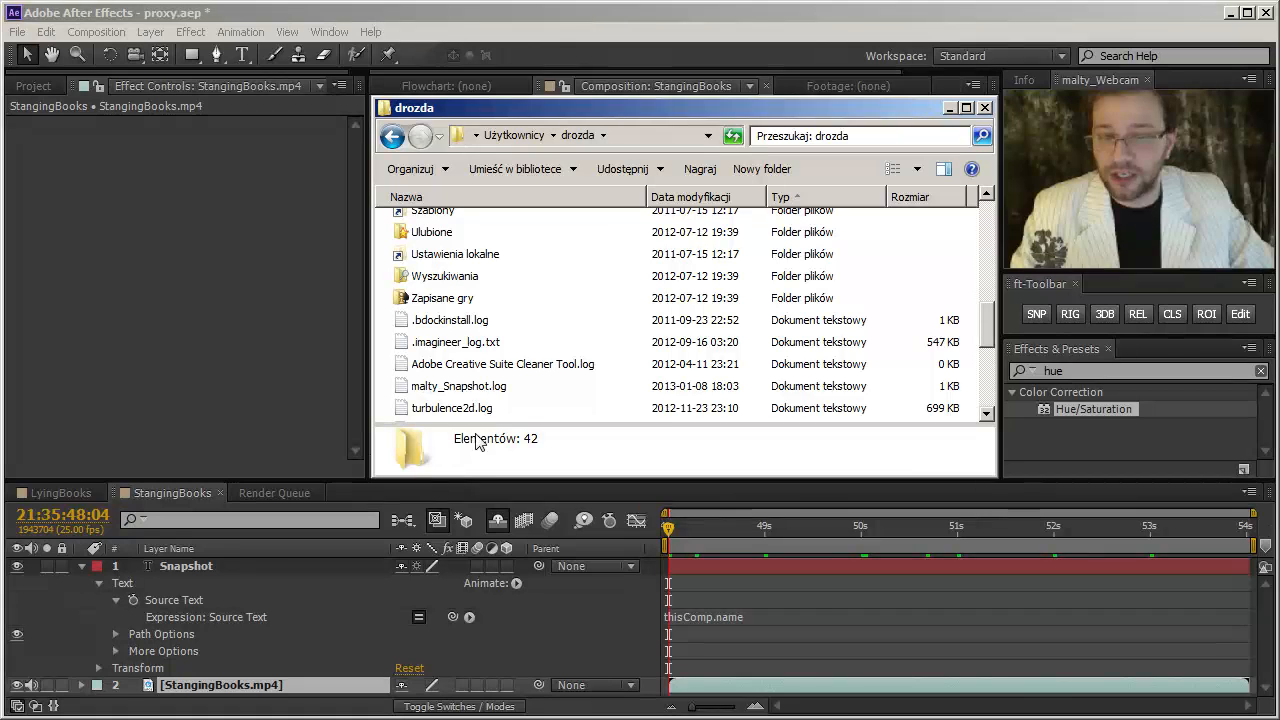
Move malty_Snapshot.log from the user's home folder to the Recycle Bin
{"action": "left_click", "coordinate": [476, 388]}
{"action": "key", "text": "Delete"}
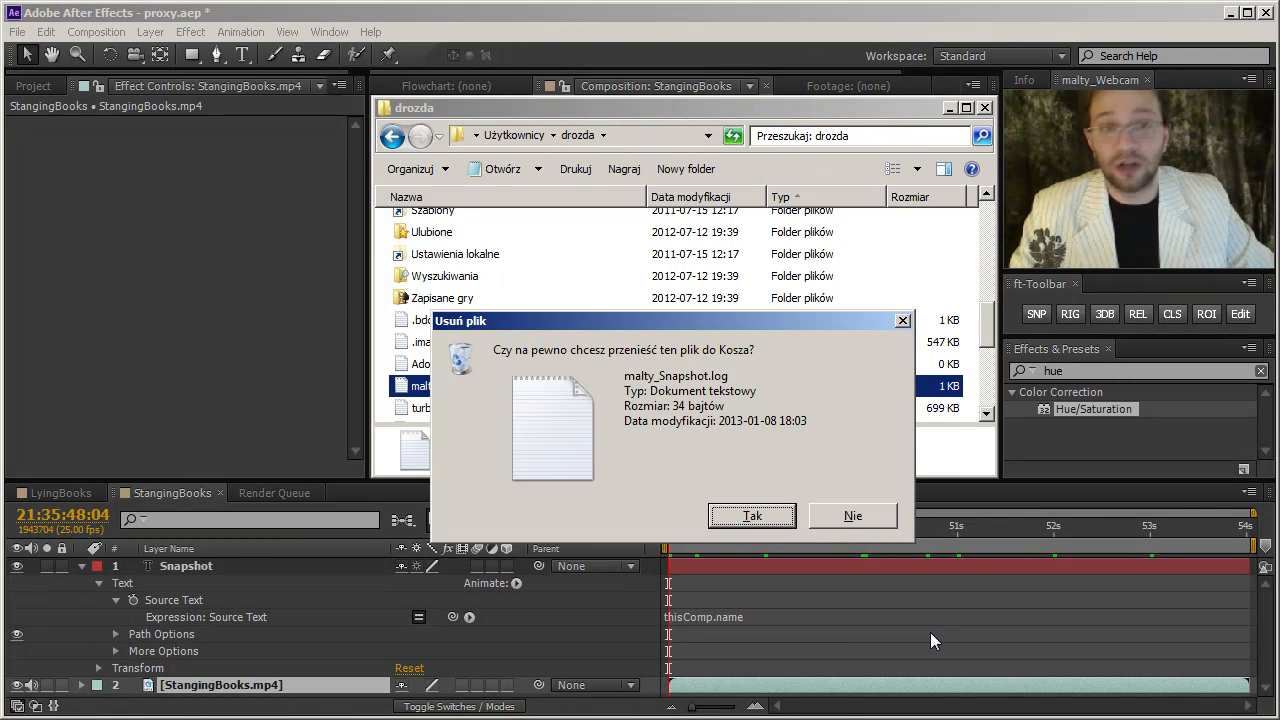
{"action": "key", "text": "Return"}
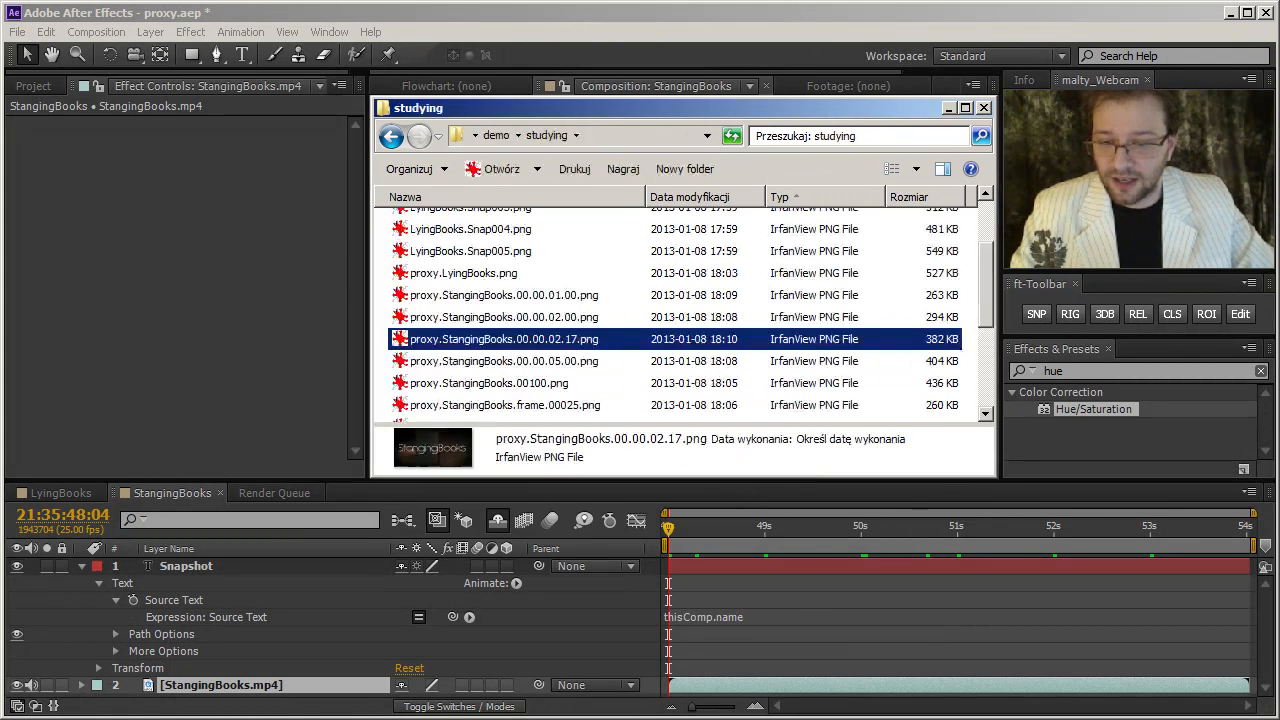
Permanently delete all the LyingBooks, StangingBooks and proxy PNG snapshots from the studying folder, keeping proxy.aep
{"action": "scroll", "coordinate": [545, 385], "scroll_direction": "down", "scroll_amount": 3}
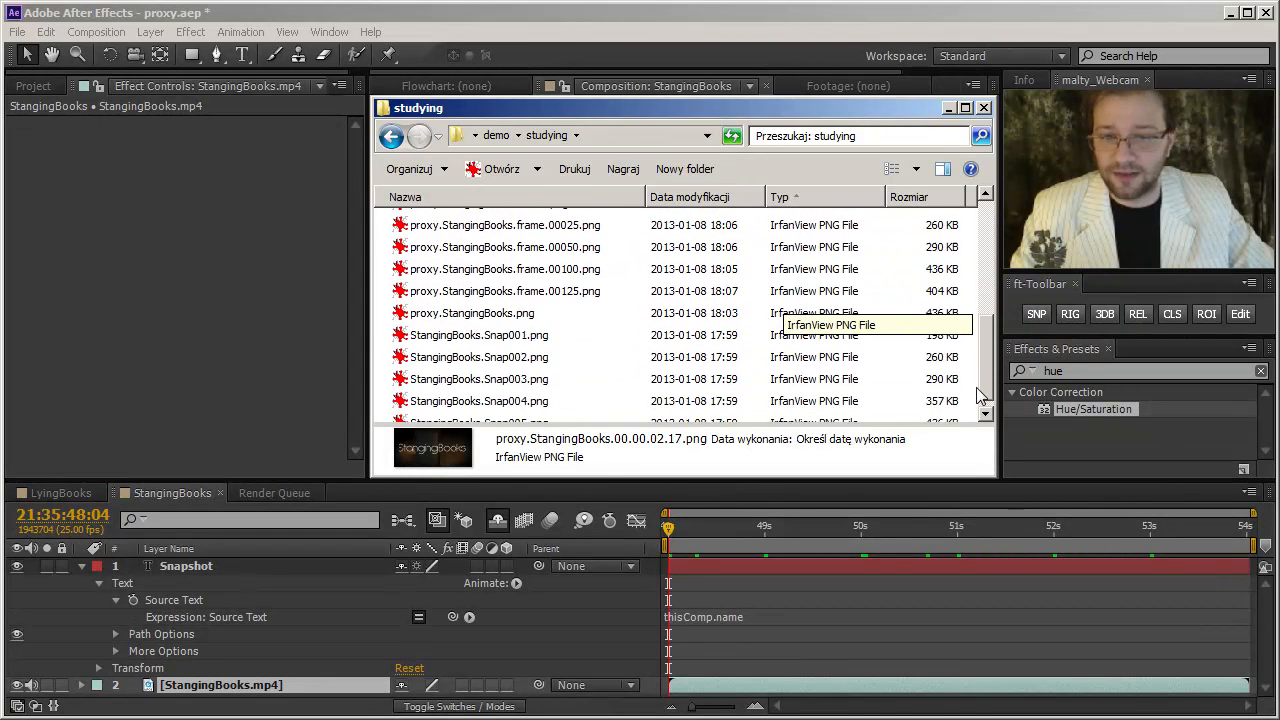
{"action": "left_click", "coordinate": [568, 410]}
{"action": "left_click_drag", "start_coordinate": [990, 398], "coordinate": [1005, 245]}
{"action": "left_click", "coordinate": [529, 272], "text": "shift"}
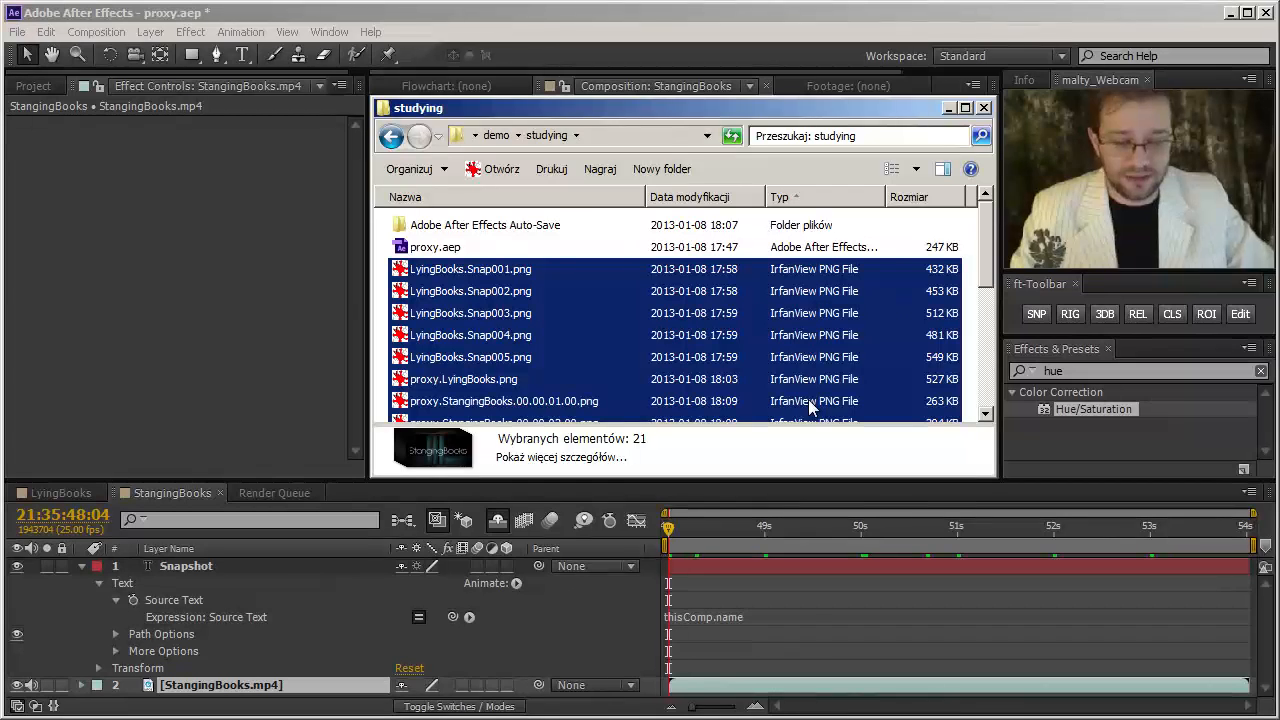
{"action": "key", "text": "shift+Delete"}
{"action": "key", "text": "Return"}
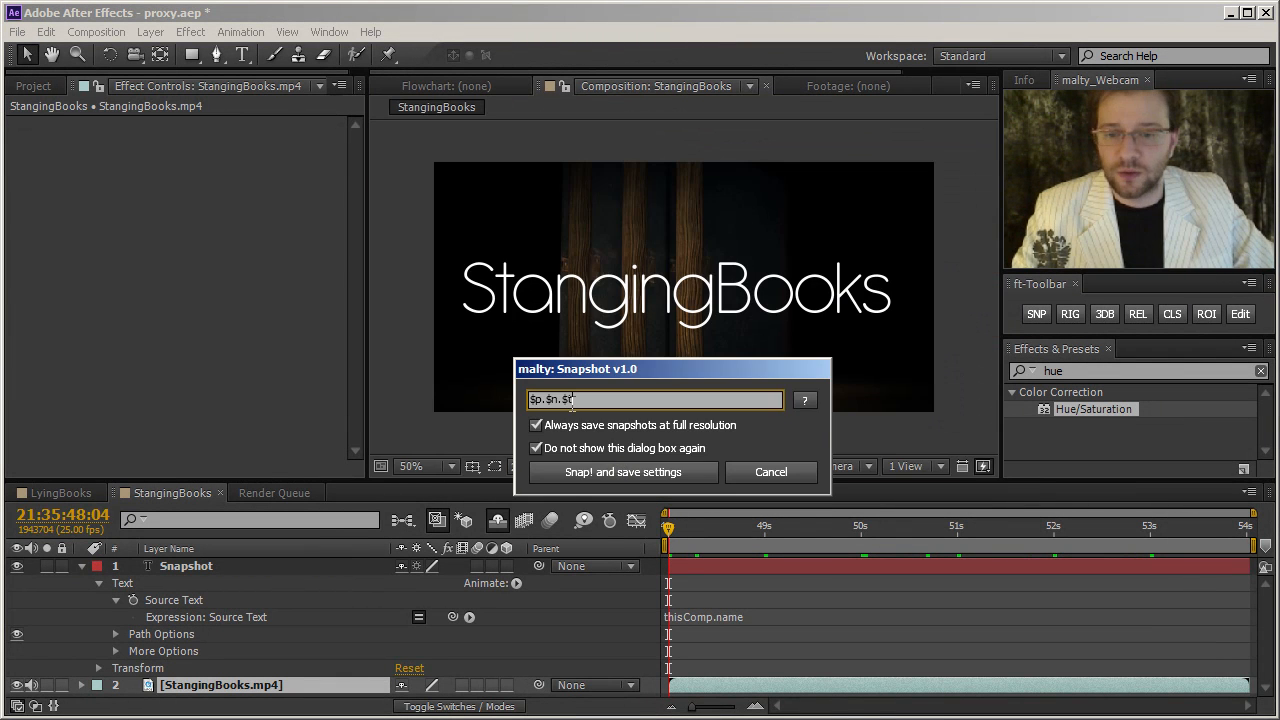
Change the Snapshot filename format to $n.$i and save a full-resolution snapshot of the StangingBooks composition
{"action": "left_click_drag", "start_coordinate": [571, 400], "coordinate": [463, 384]}
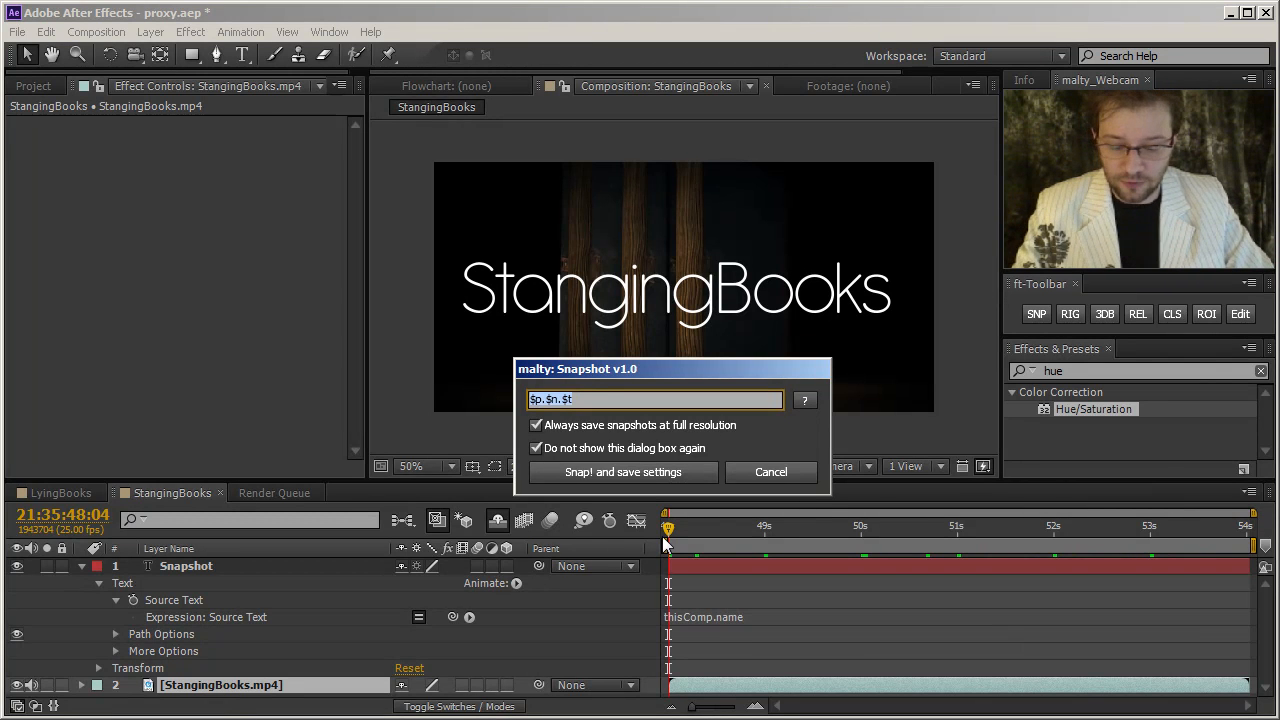
{"action": "type", "text": "$n"}
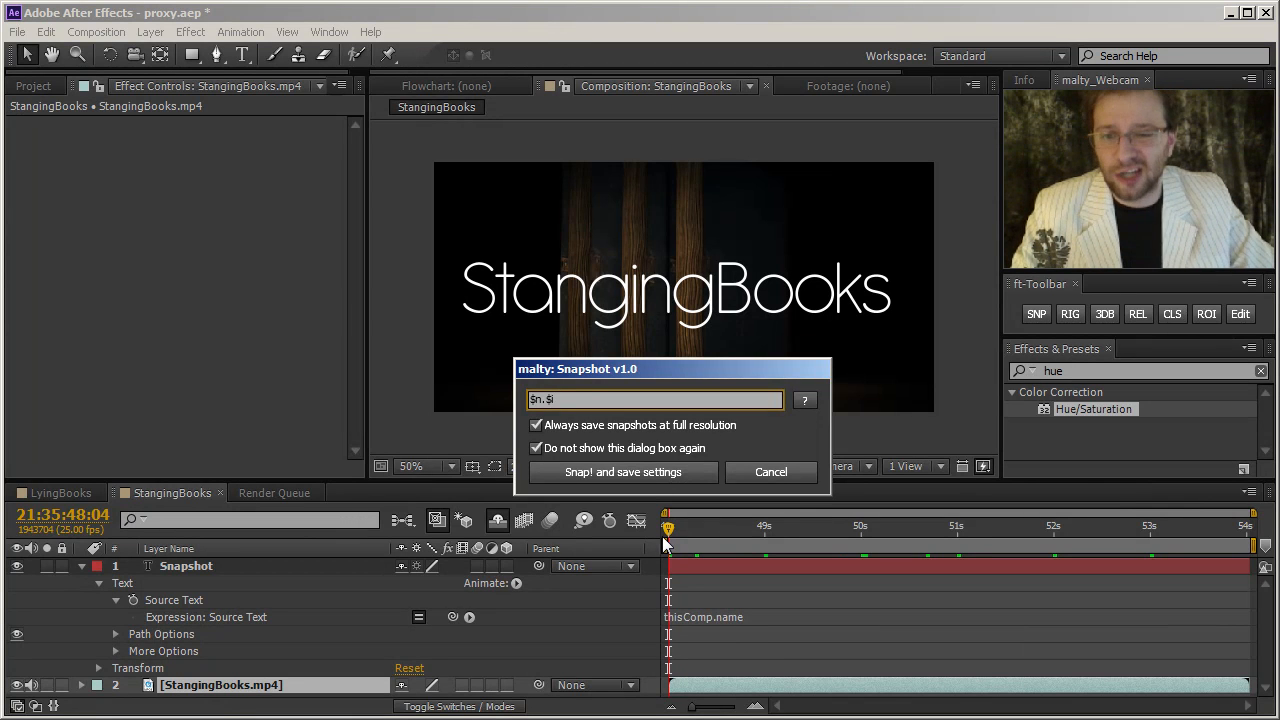
{"action": "left_click", "coordinate": [662, 482]}
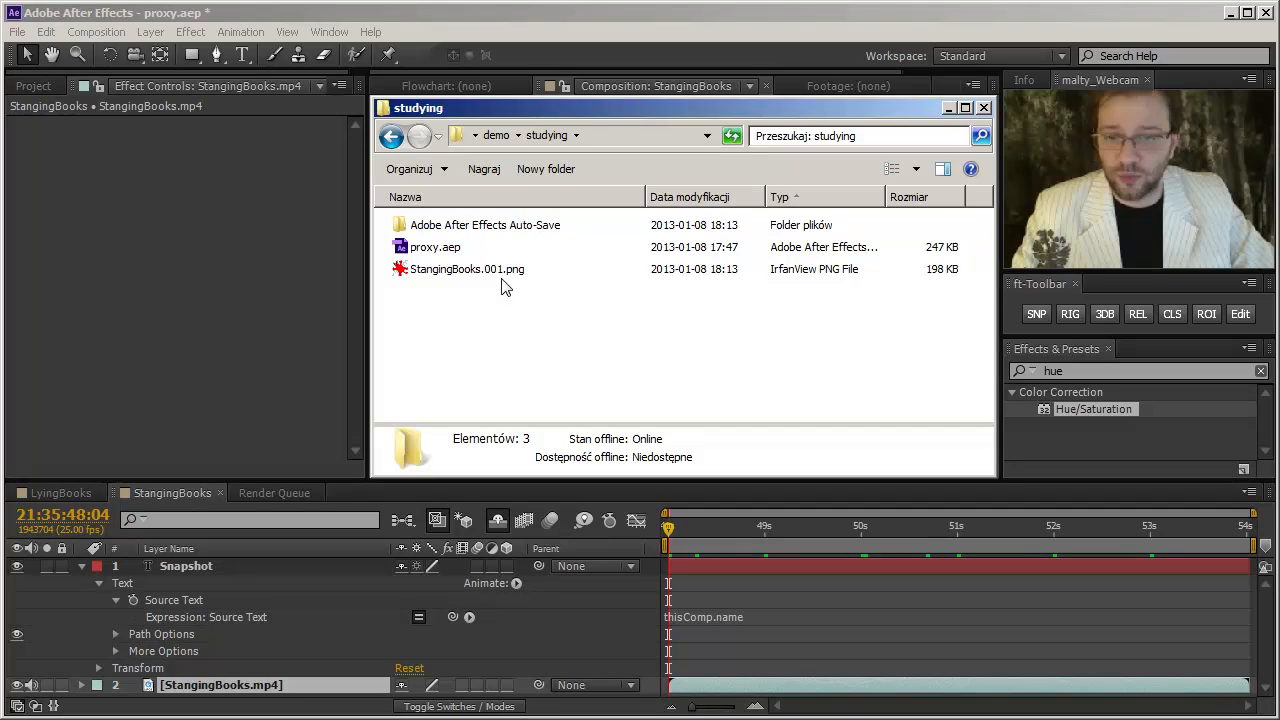
Review the Snapshot settings once more and leave them without saving
{"action": "left_click", "coordinate": [948, 108]}
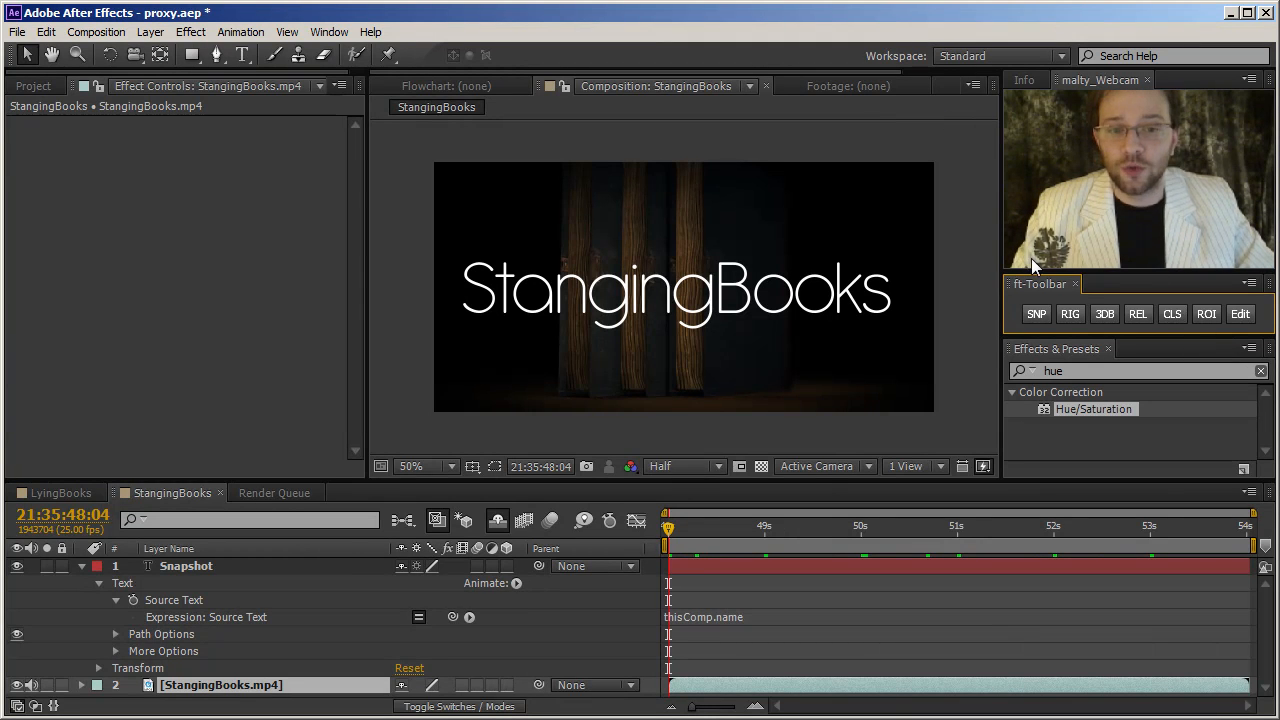
{"action": "left_click", "coordinate": [1032, 314]}
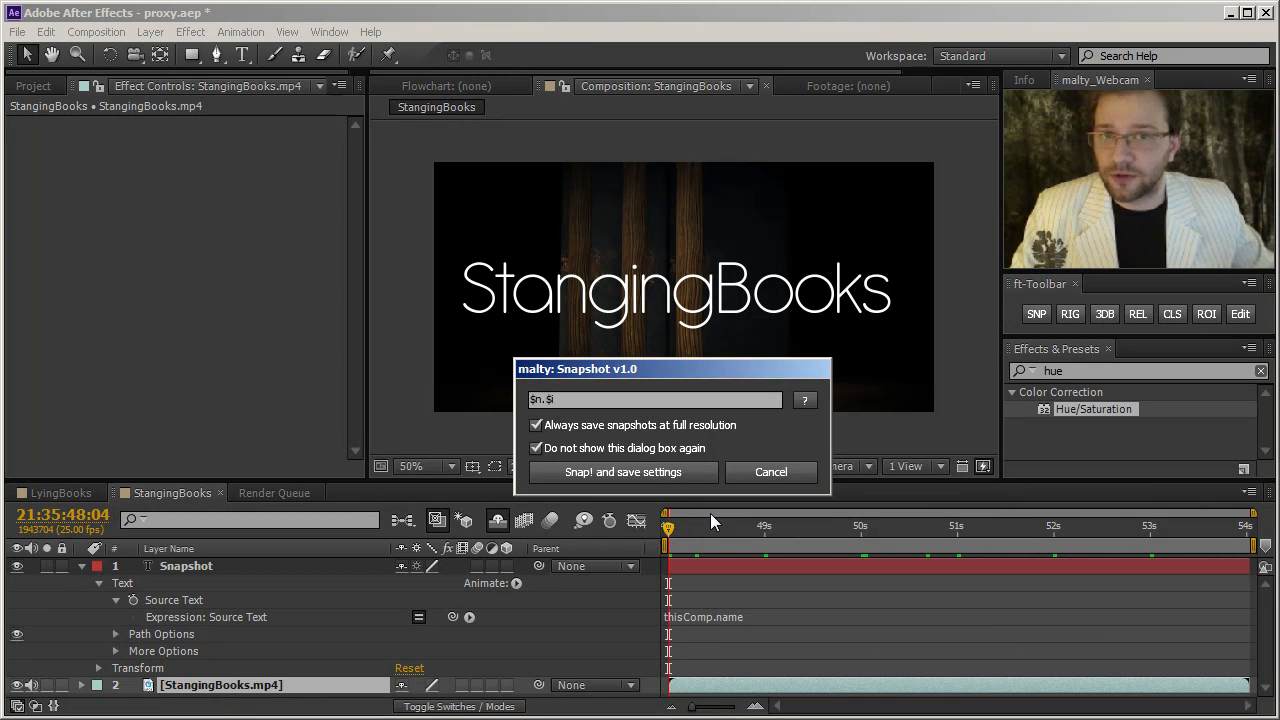
{"action": "left_click", "coordinate": [793, 476]}
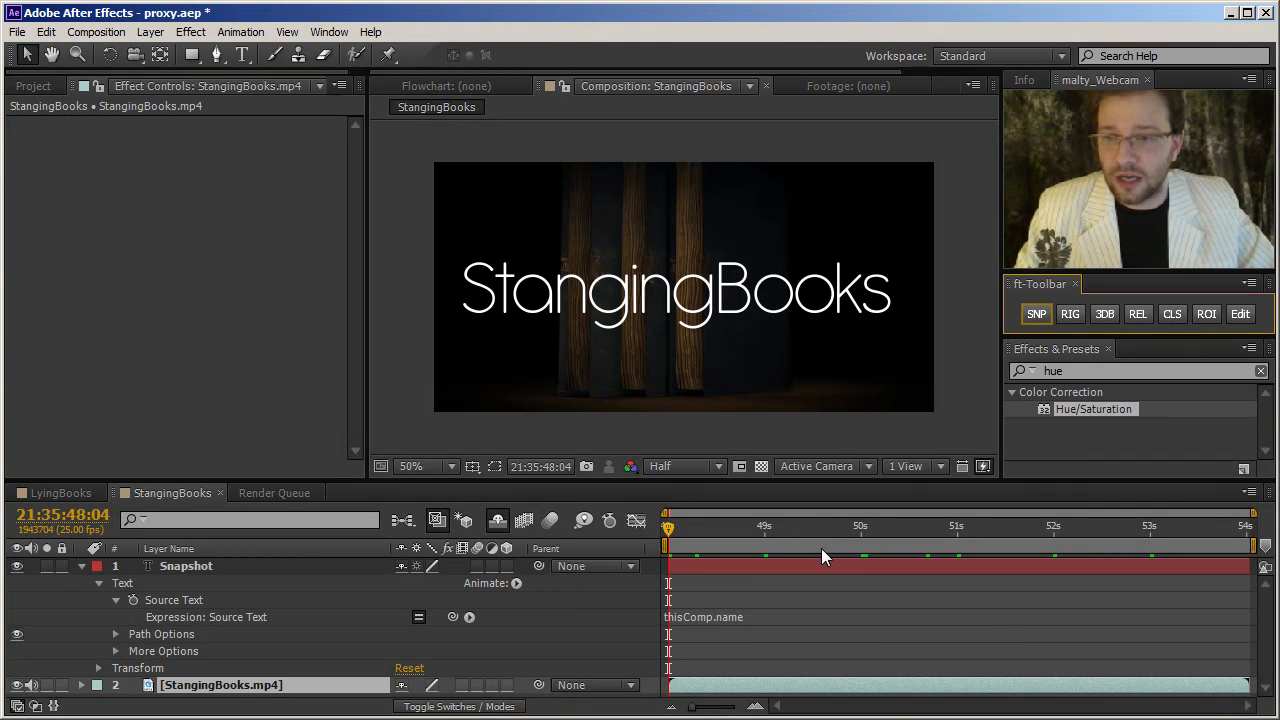
Start a snapshot of the StangingBooks composition with a custom save location and choose the malty-snapshot\demo\studying folder
{"action": "left_click", "coordinate": [1037, 311]}
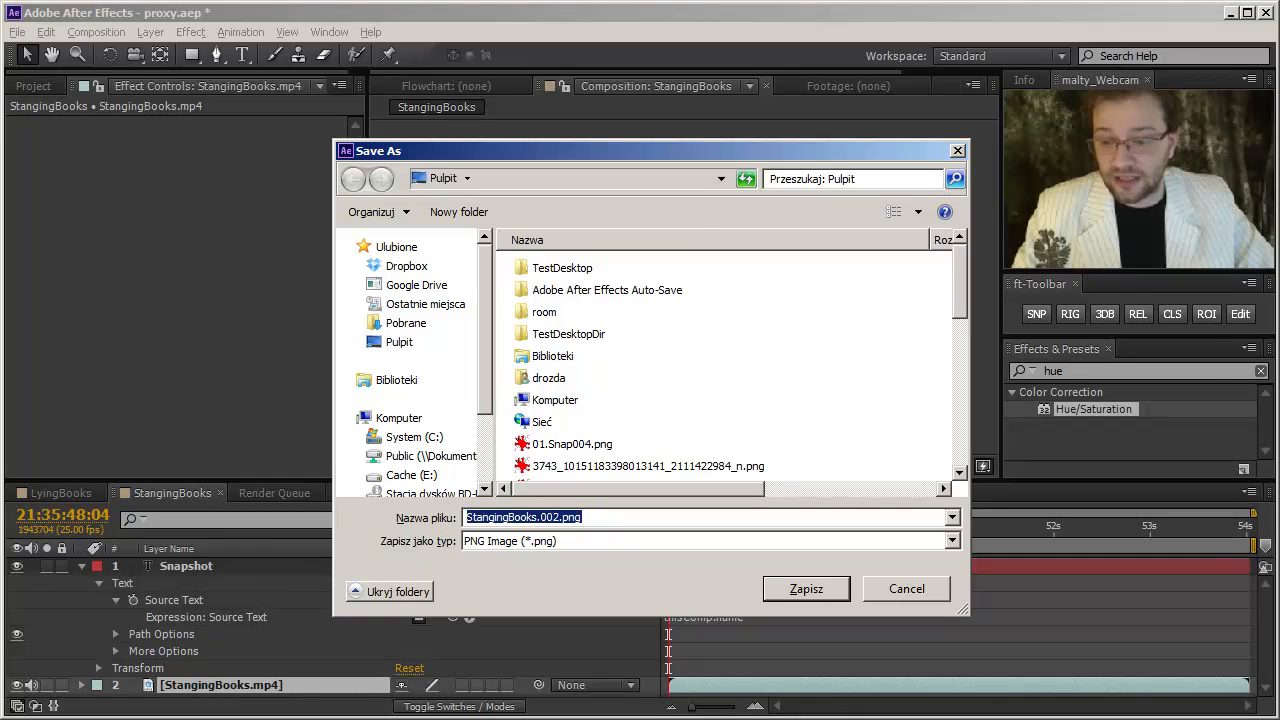
{"action": "key", "text": "alt+Tab"}
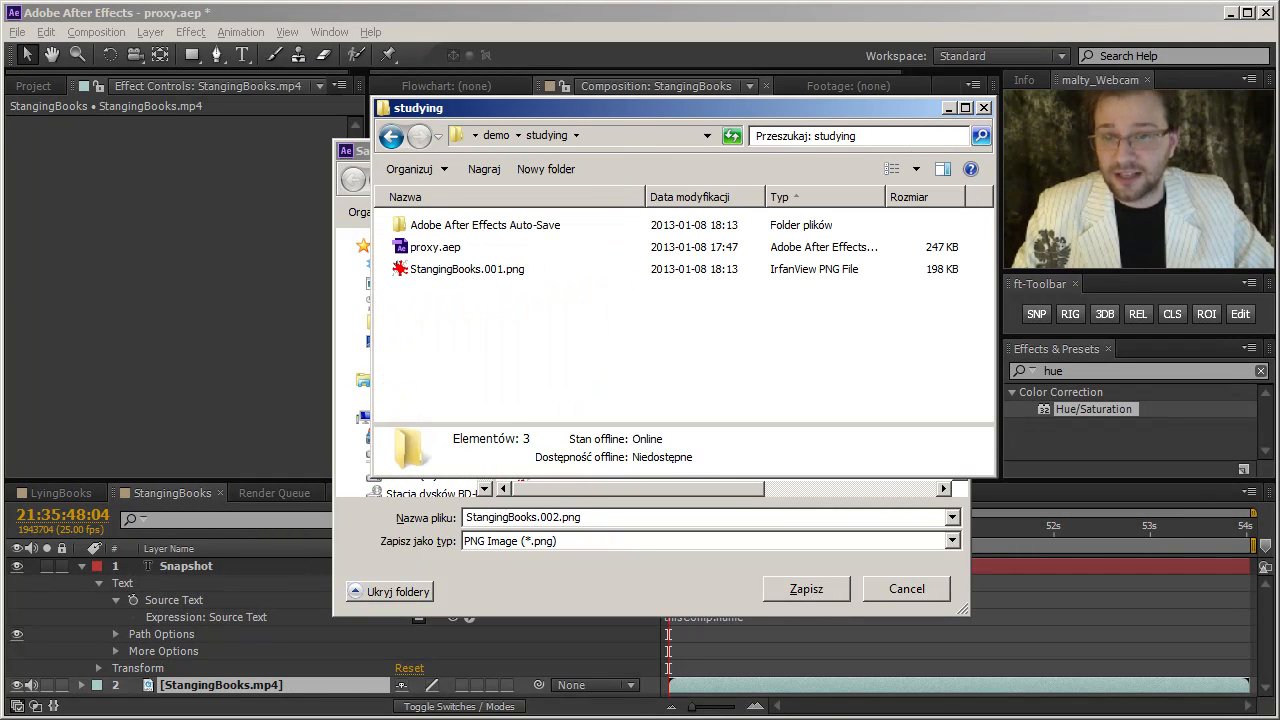
{"action": "left_click", "coordinate": [619, 136]}
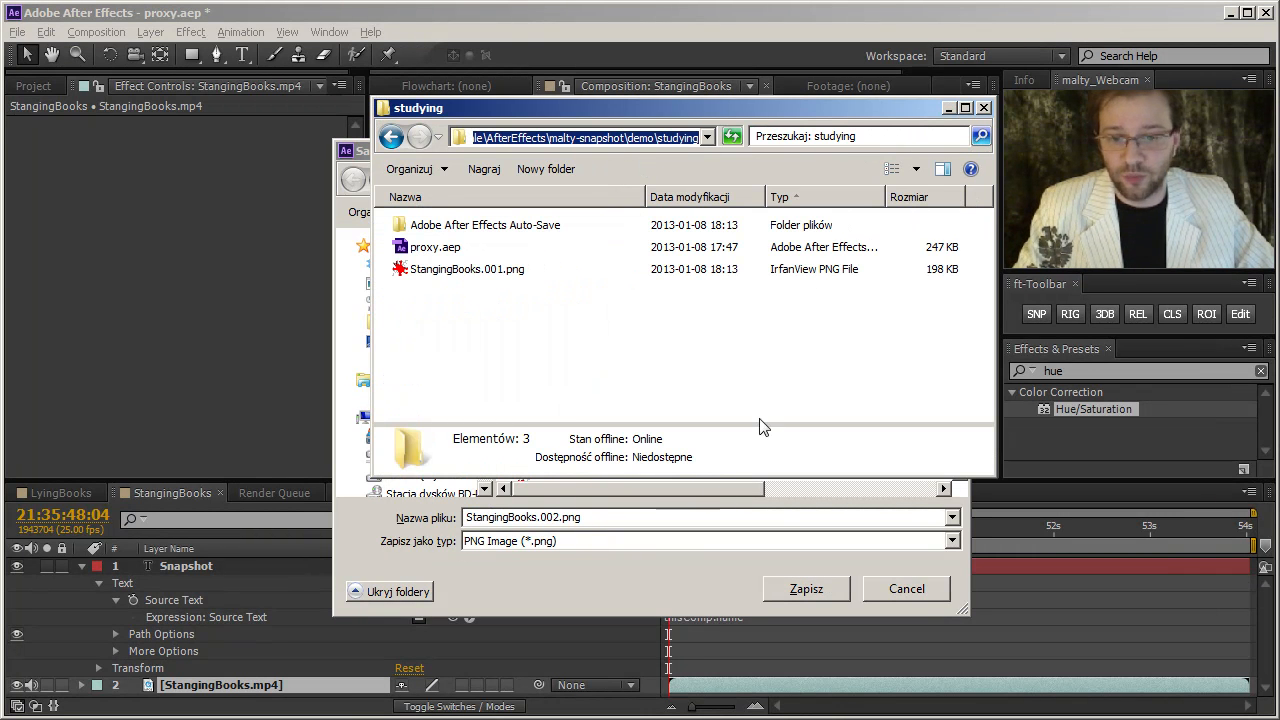
{"action": "left_click", "coordinate": [687, 584]}
{"action": "left_click_drag", "start_coordinate": [698, 520], "coordinate": [378, 508]}
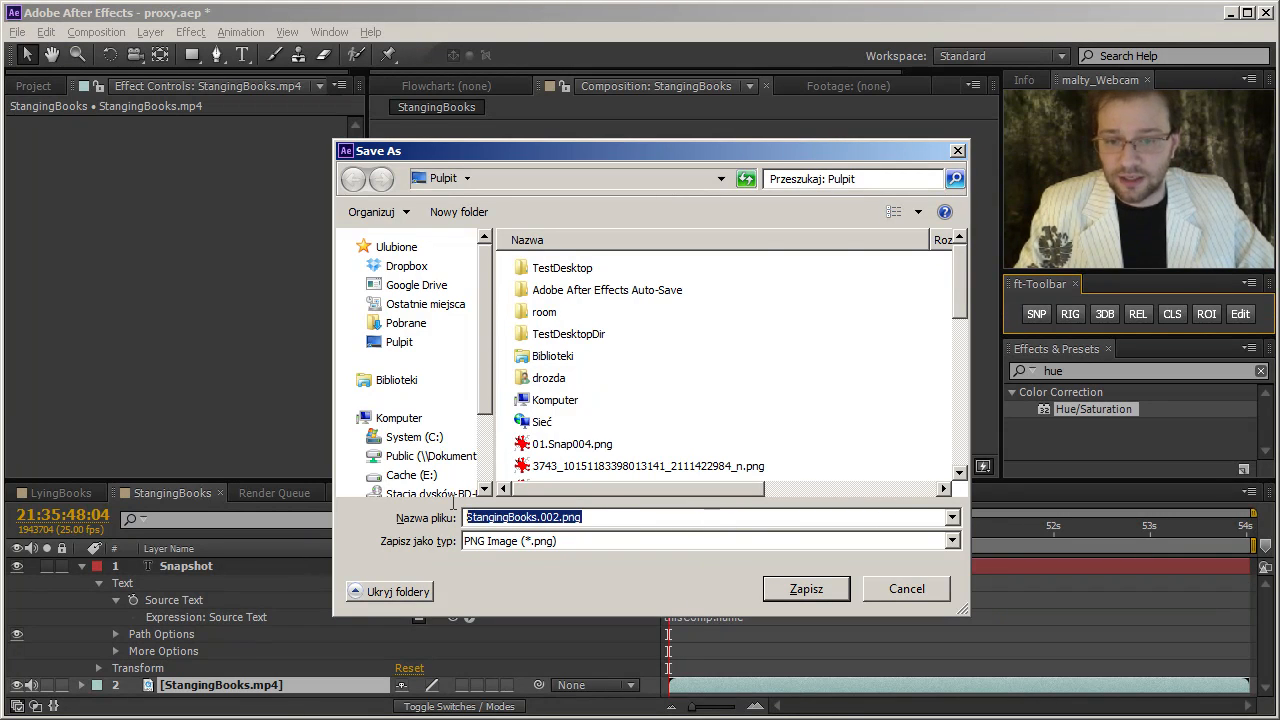
{"action": "type", "text": "D:\\drozda\\src\\!maltaannon\\tutoriale\\AfterEffects\\malty-snapshot\\demo\\studying"}
{"action": "key", "text": "Return"}
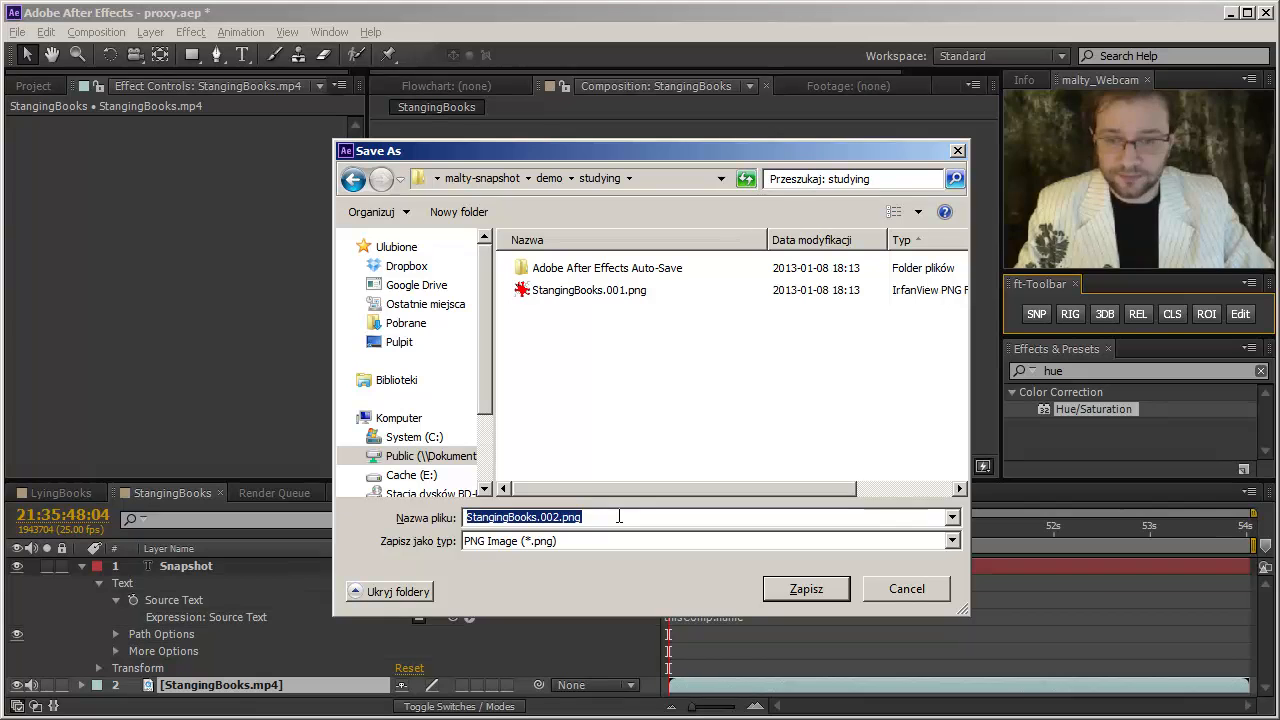
Name the snapshot StangingBooksSnapshot and save it as a PNG image
{"action": "key", "text": "BackSpace"}
{"action": "key", "text": "BackSpace"}
{"action": "key", "text": "BackSpace"}
{"action": "key", "text": "BackSpace"}
{"action": "key", "text": "BackSpace"}
{"action": "key", "text": "BackSpace"}
{"action": "key", "text": "BackSpace"}
{"action": "key", "text": "BackSpace"}
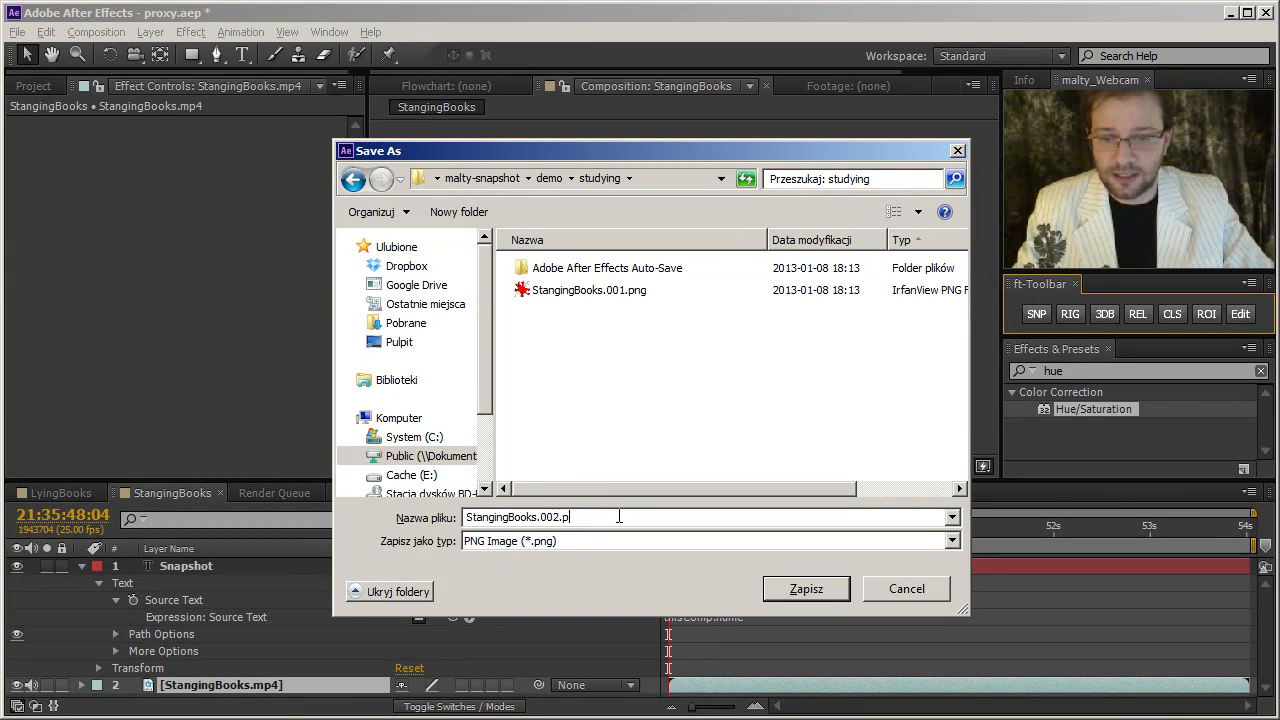
{"action": "type", "text": "S"}
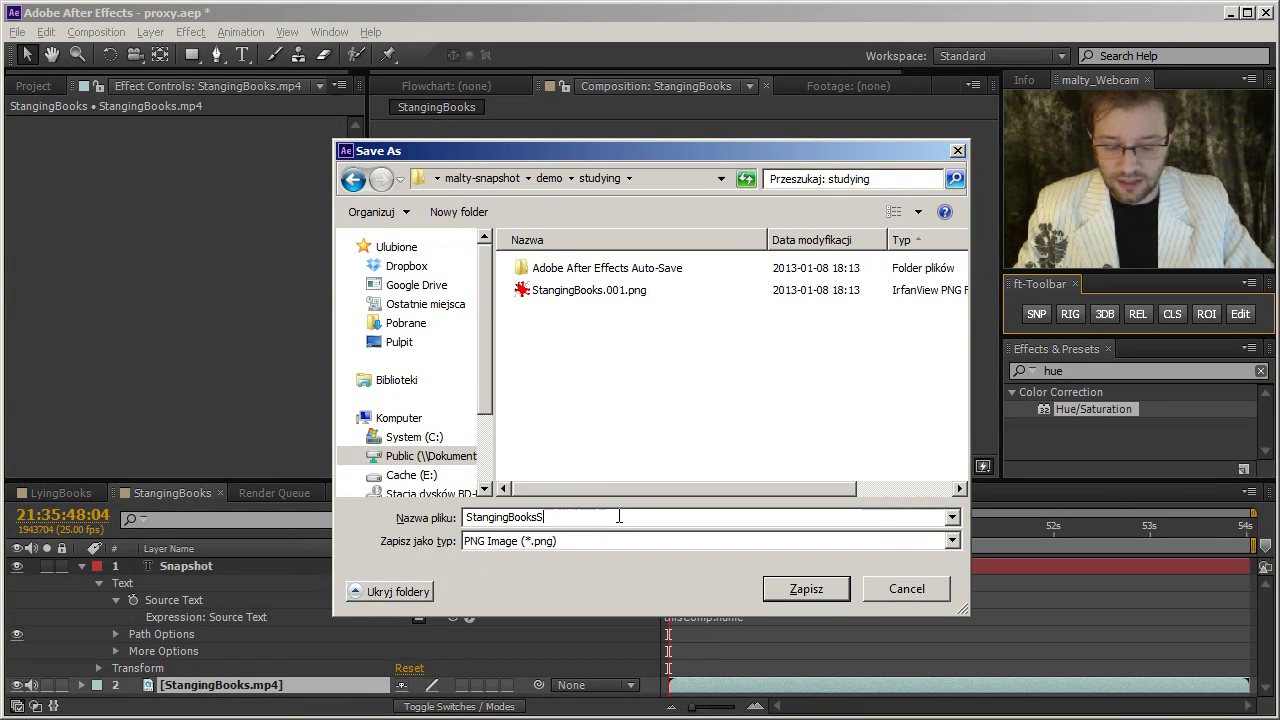
{"action": "type", "text": "napshot"}
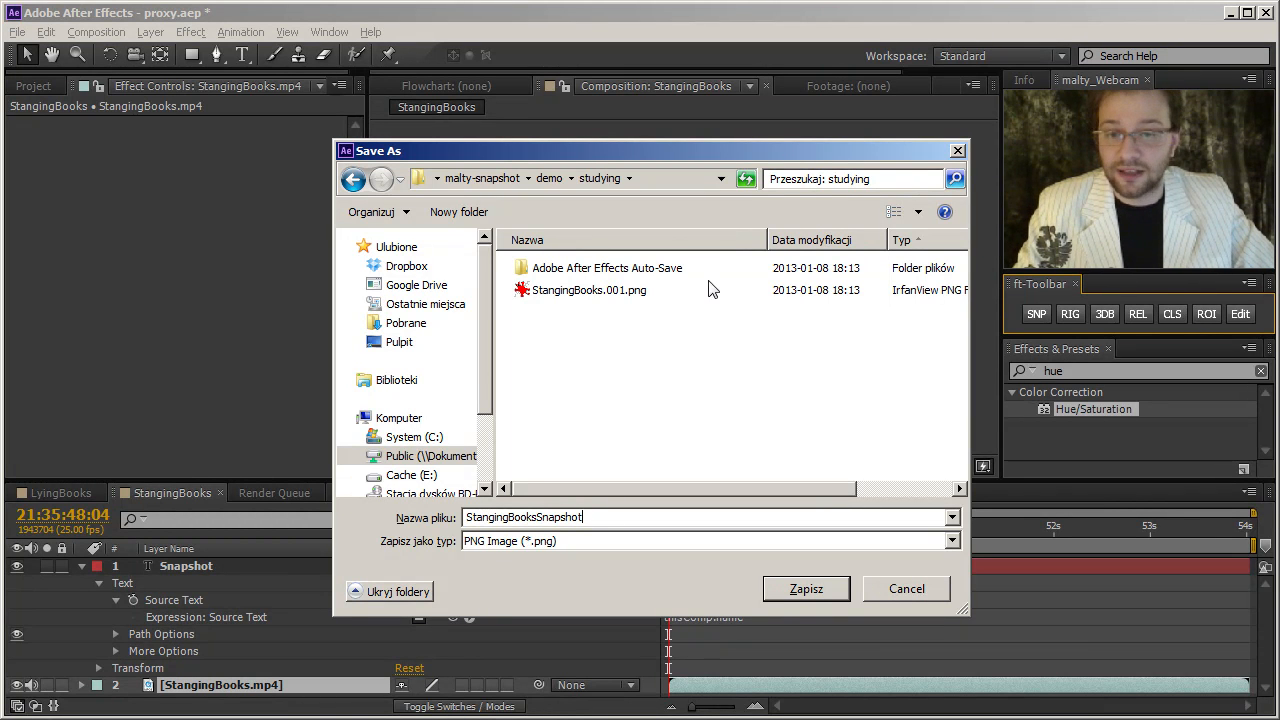
{"action": "left_click", "coordinate": [795, 590]}
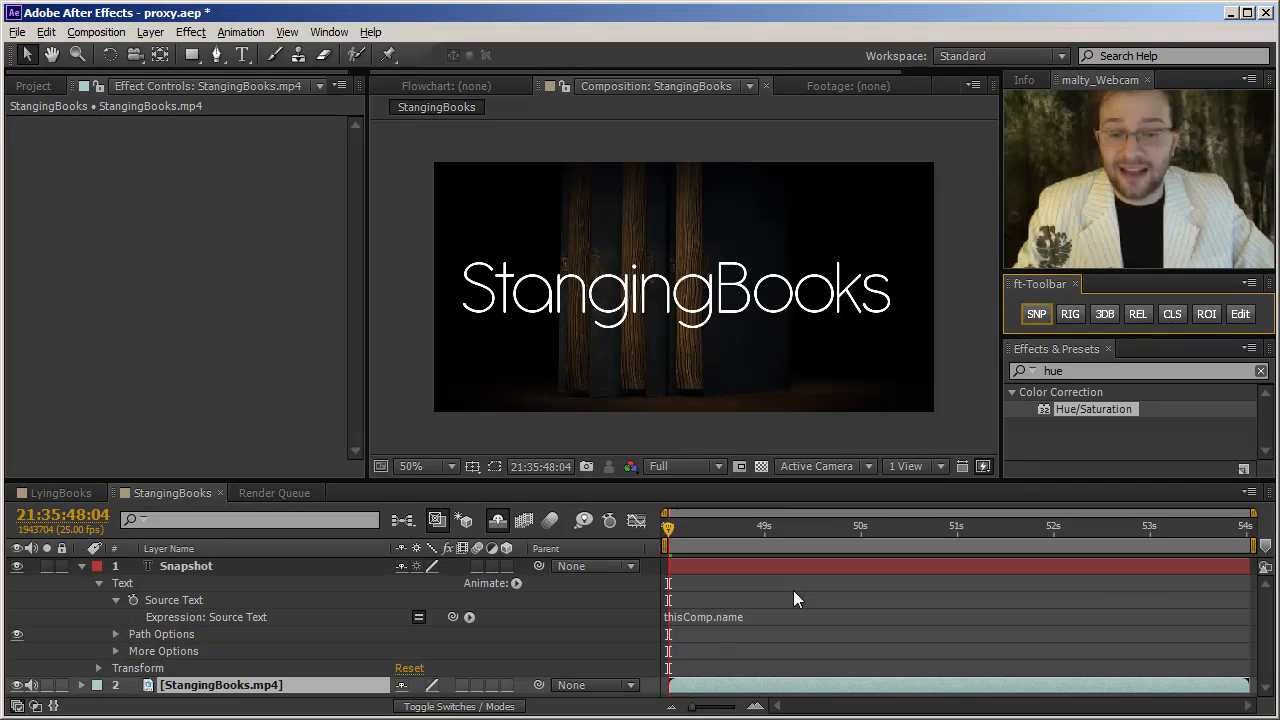
Save a snapshot of the LyingBooks composition in the studying folder under the custom name LyingBooksSnapshot
{"action": "left_click", "coordinate": [67, 494]}
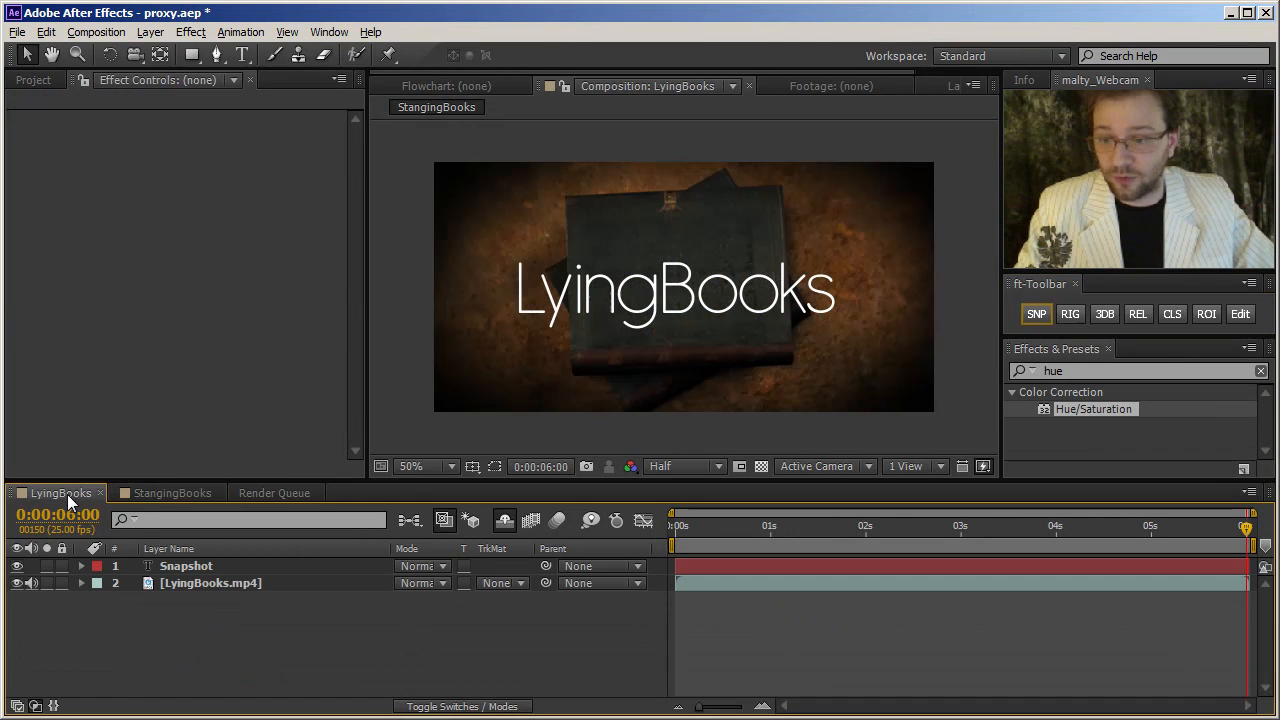
{"action": "left_click", "coordinate": [1039, 318]}
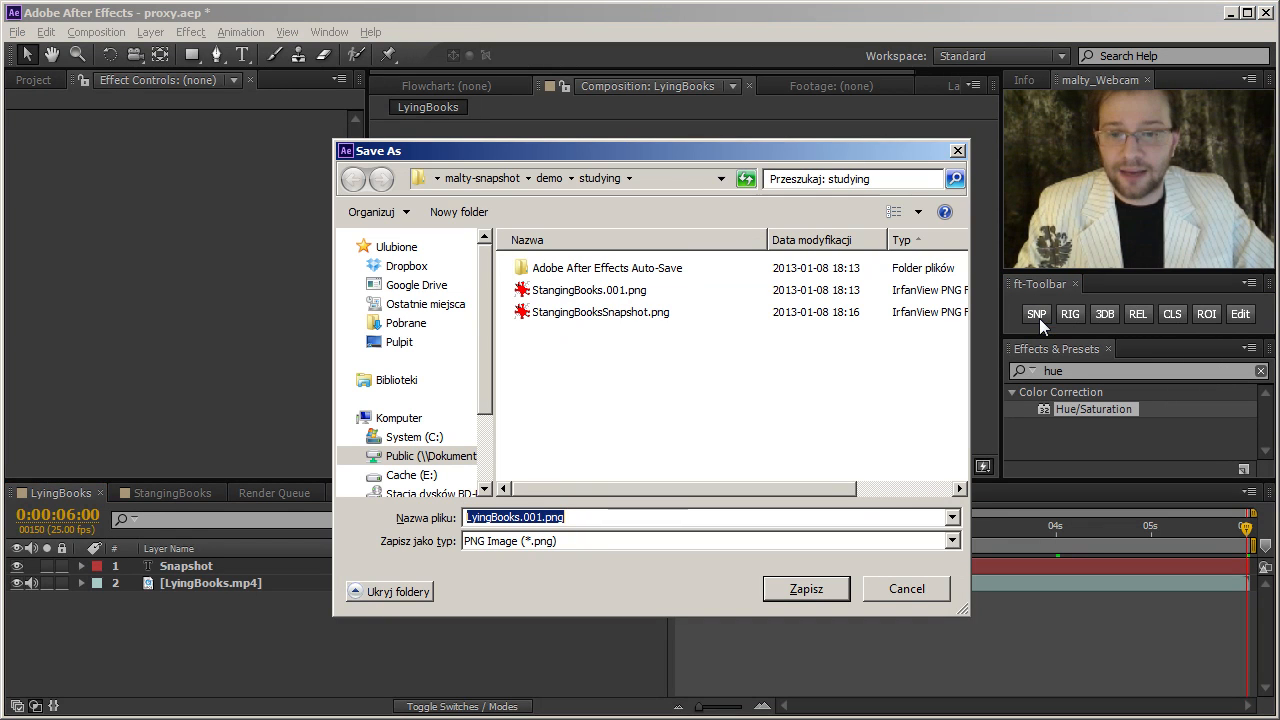
{"action": "left_click", "coordinate": [591, 518]}
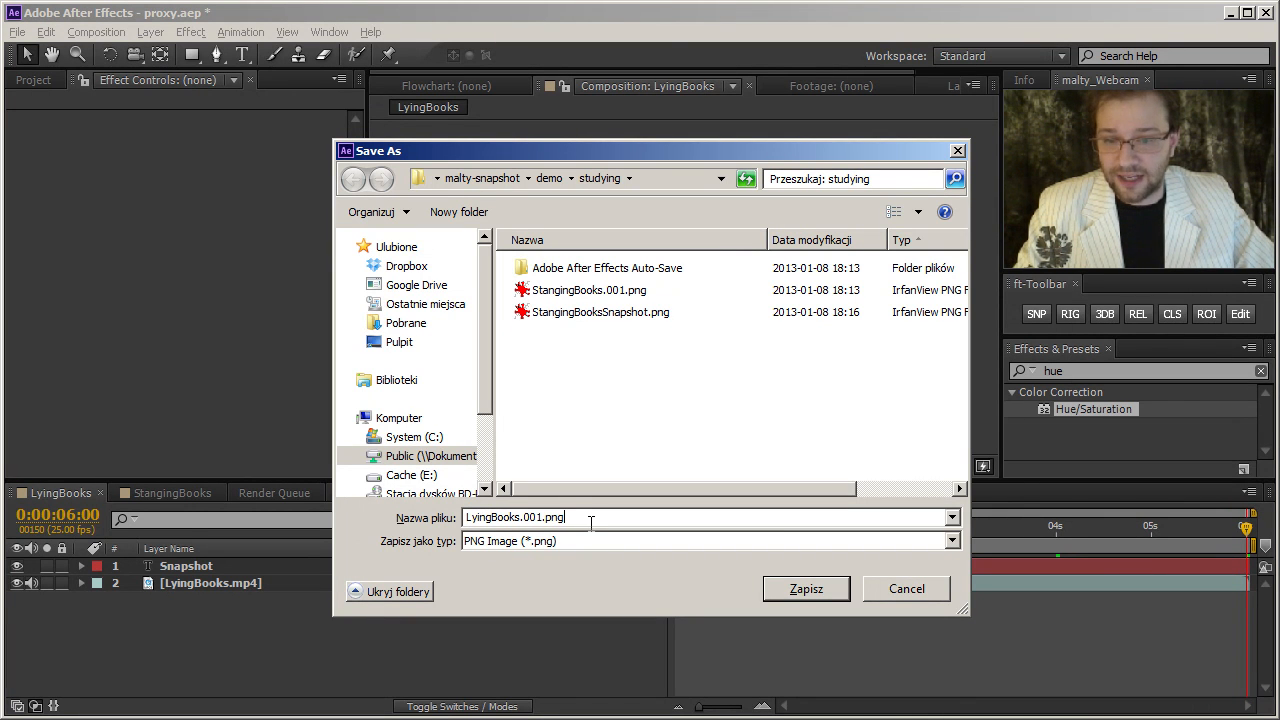
{"action": "key", "text": "ctrl+a"}
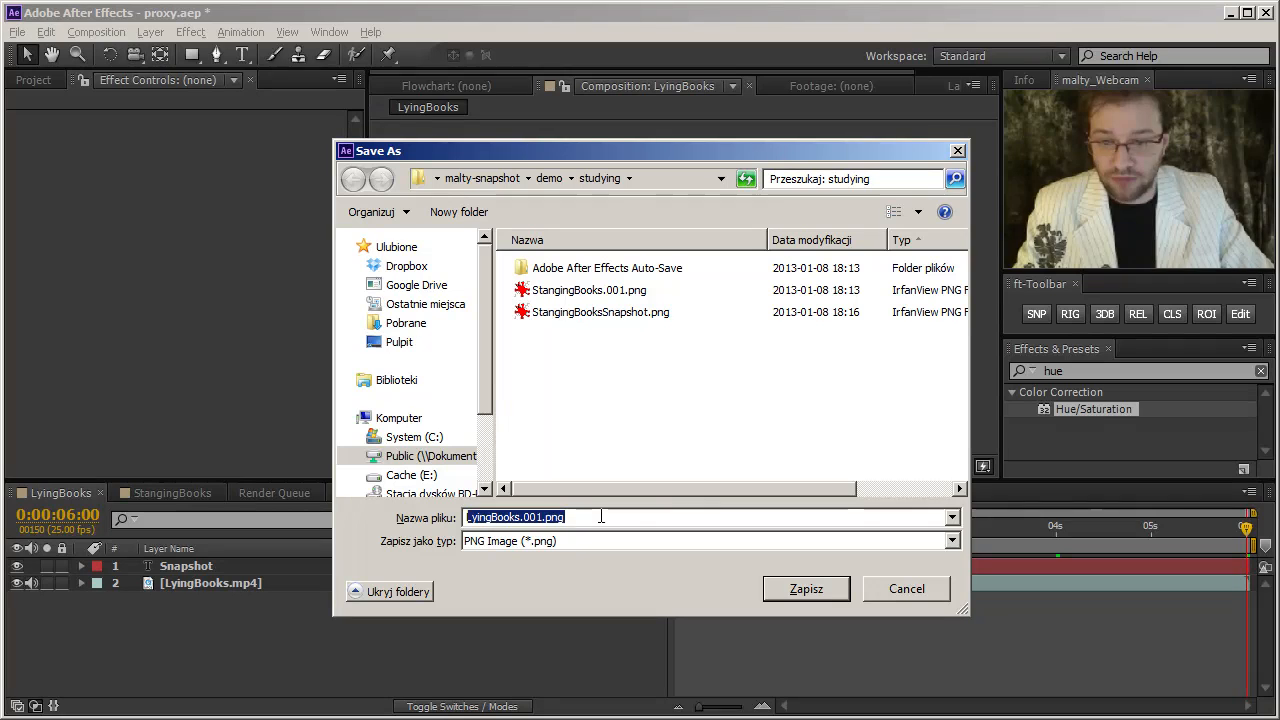
{"action": "key", "text": "Home"}
{"action": "key", "text": "End"}
{"action": "key", "text": "BackSpace"}
{"action": "key", "text": "BackSpace"}
{"action": "key", "text": "BackSpace"}
{"action": "type", "text": "Snapshot"}
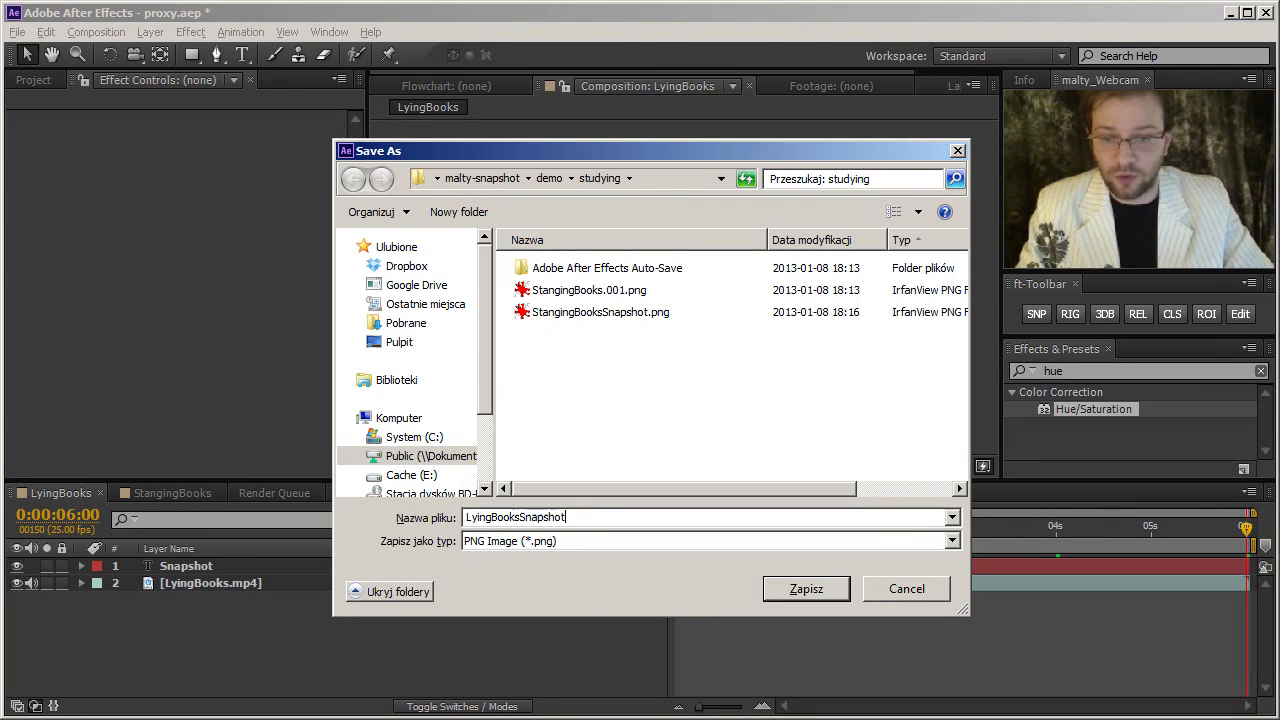
{"action": "key", "text": "Return"}
Check the saved files in the studying folder and save another StangingBooks snapshot under the name StangingBooksSecond
{"action": "left_click", "coordinate": [187, 499]}
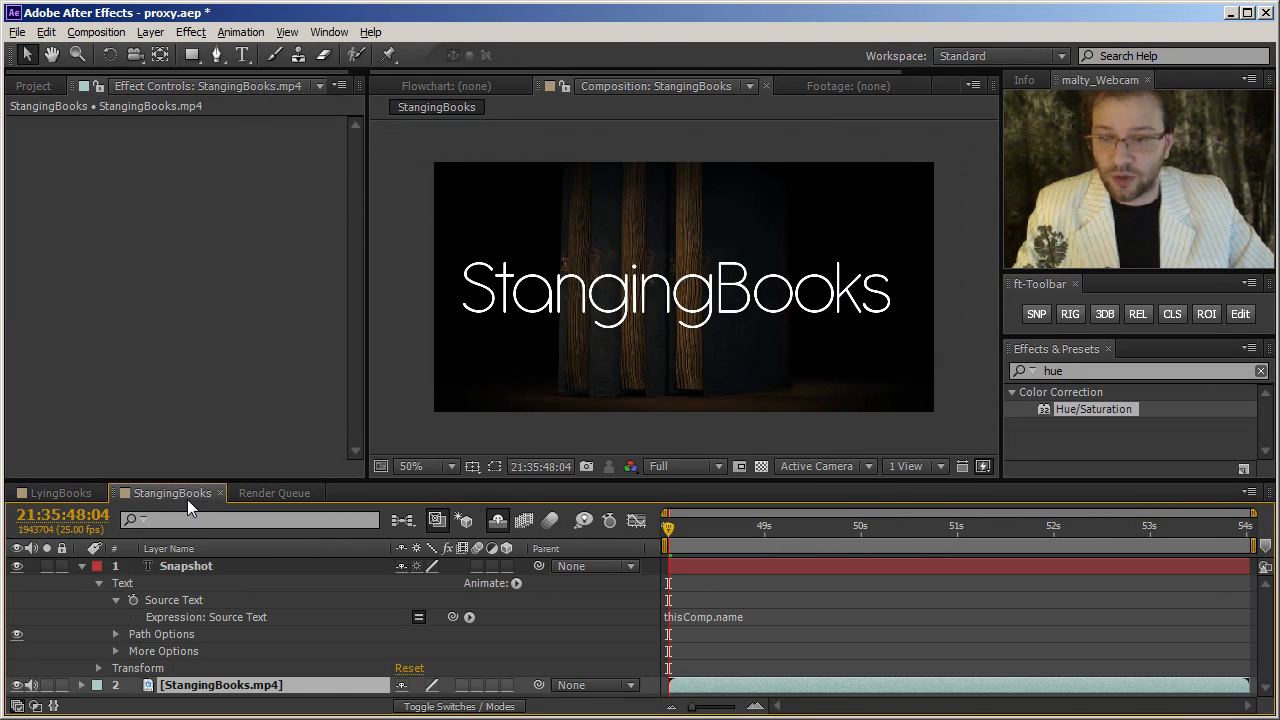
{"action": "key", "text": "alt+Tab"}
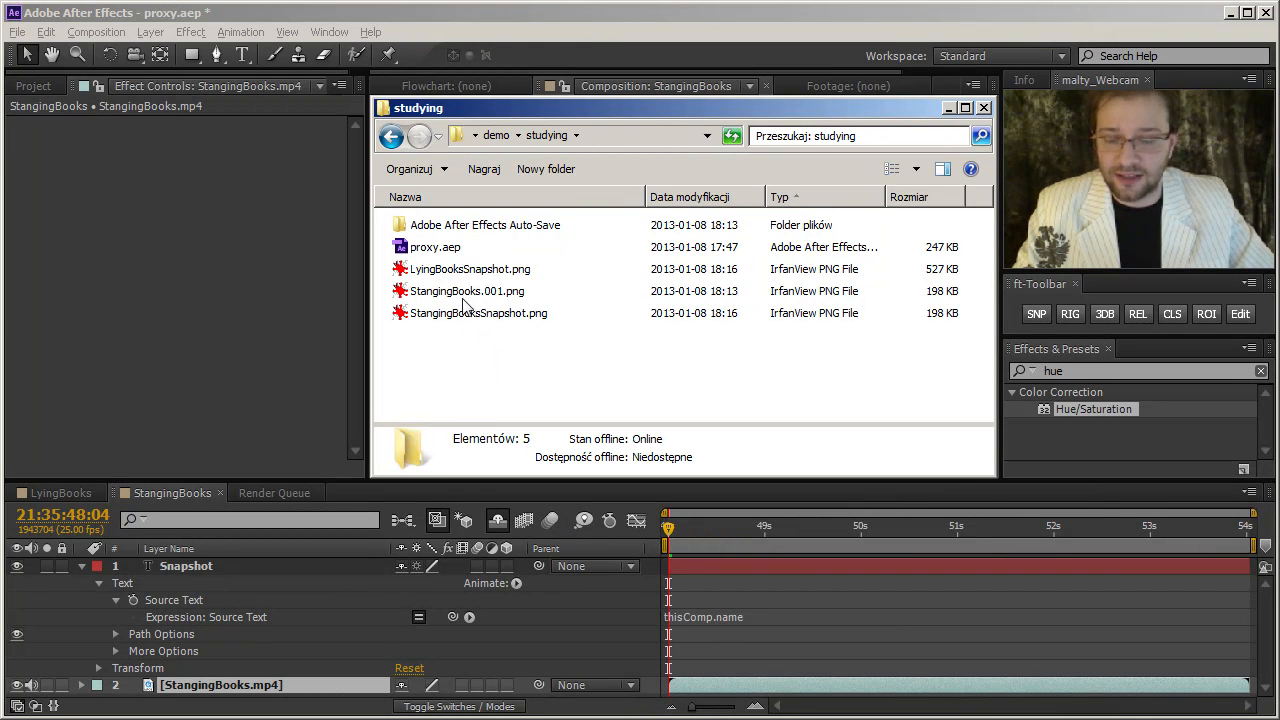
{"action": "left_click", "coordinate": [188, 500]}
{"action": "left_click", "coordinate": [1037, 315]}
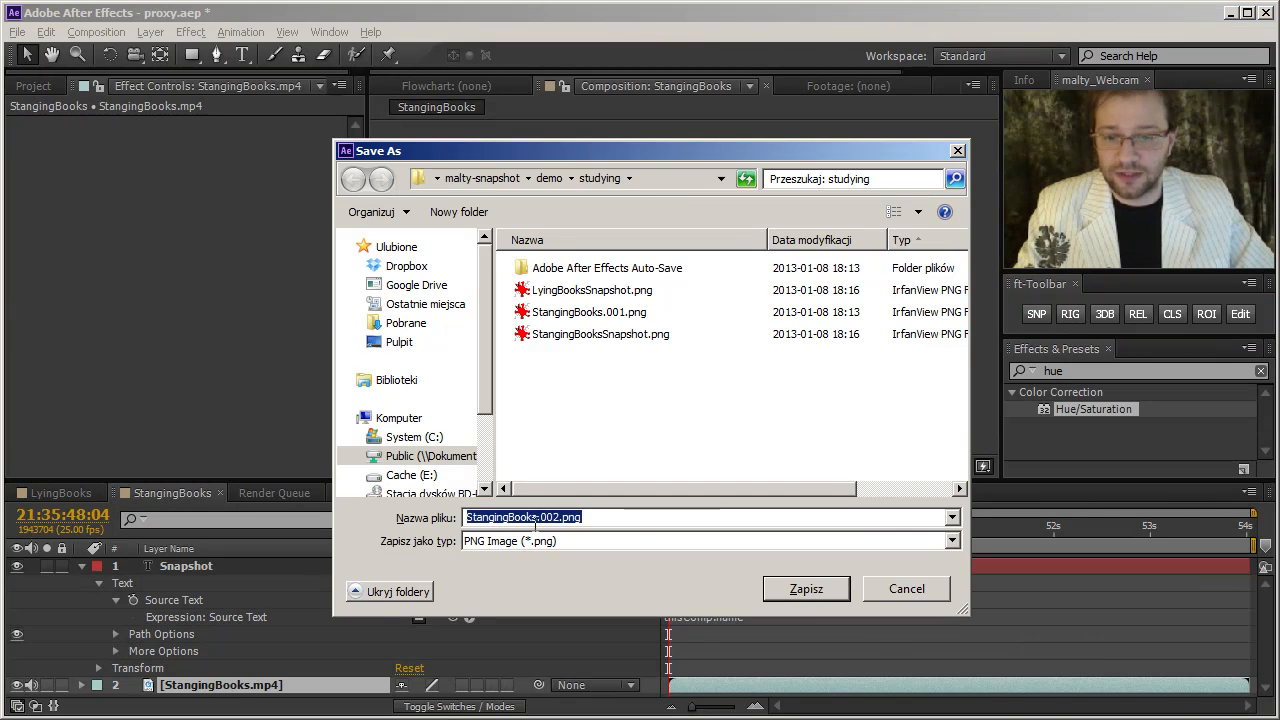
{"action": "left_click", "coordinate": [537, 518]}
{"action": "left_click_drag", "start_coordinate": [538, 518], "coordinate": [636, 520]}
{"action": "type", "text": "Second"}
{"action": "left_click", "coordinate": [806, 589]}
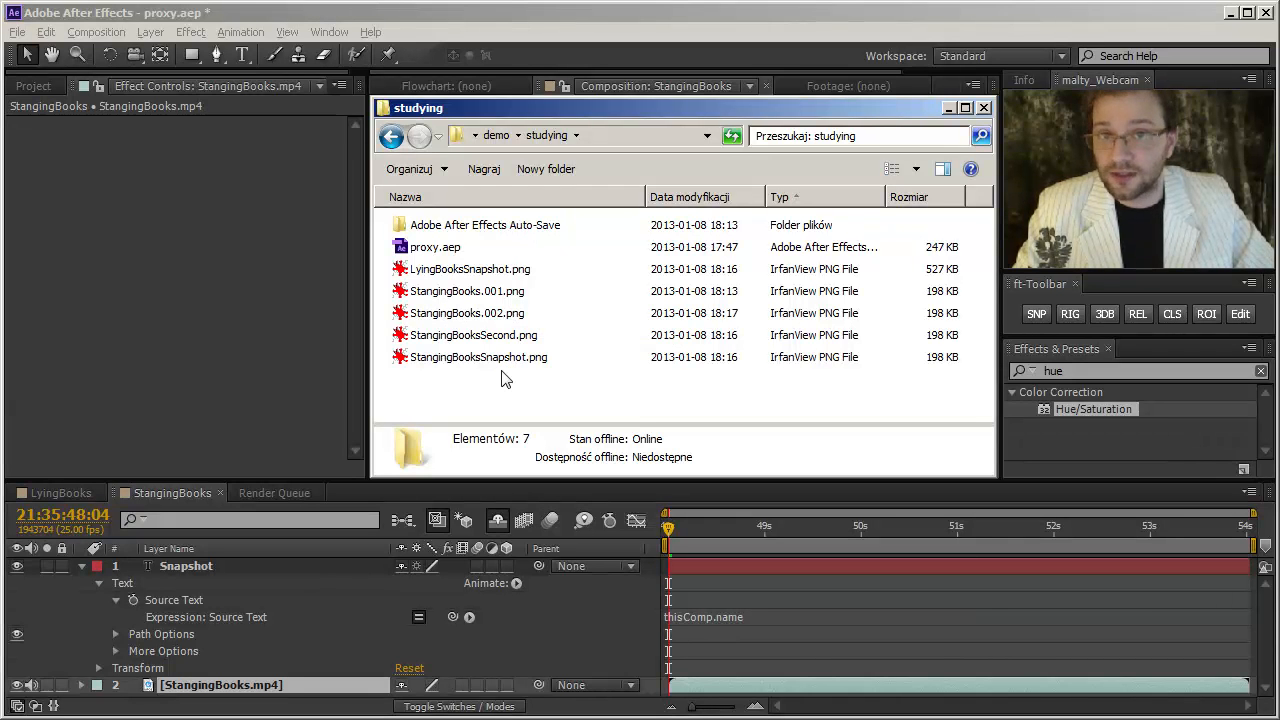
Display the project items and preview the StangingBooks composition at 21:35:50:04 and 21:35:51:24
{"action": "left_click", "coordinate": [1020, 585]}
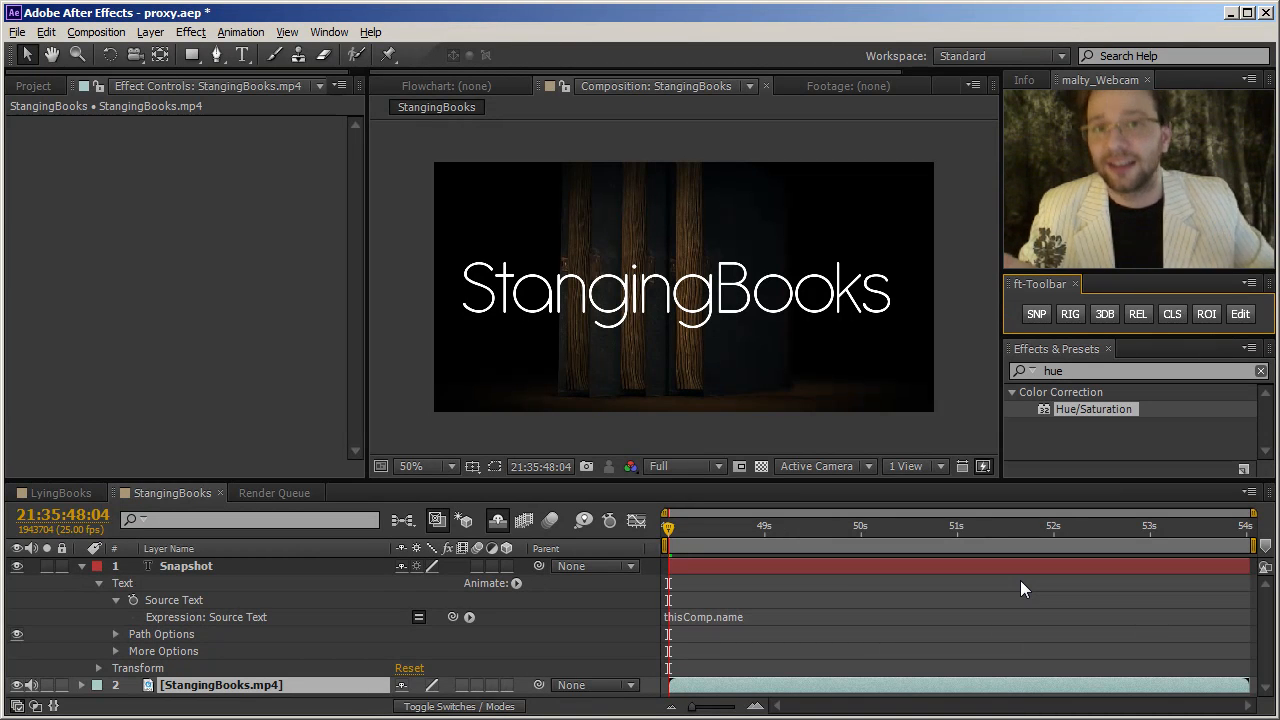
{"action": "left_click", "coordinate": [33, 86]}
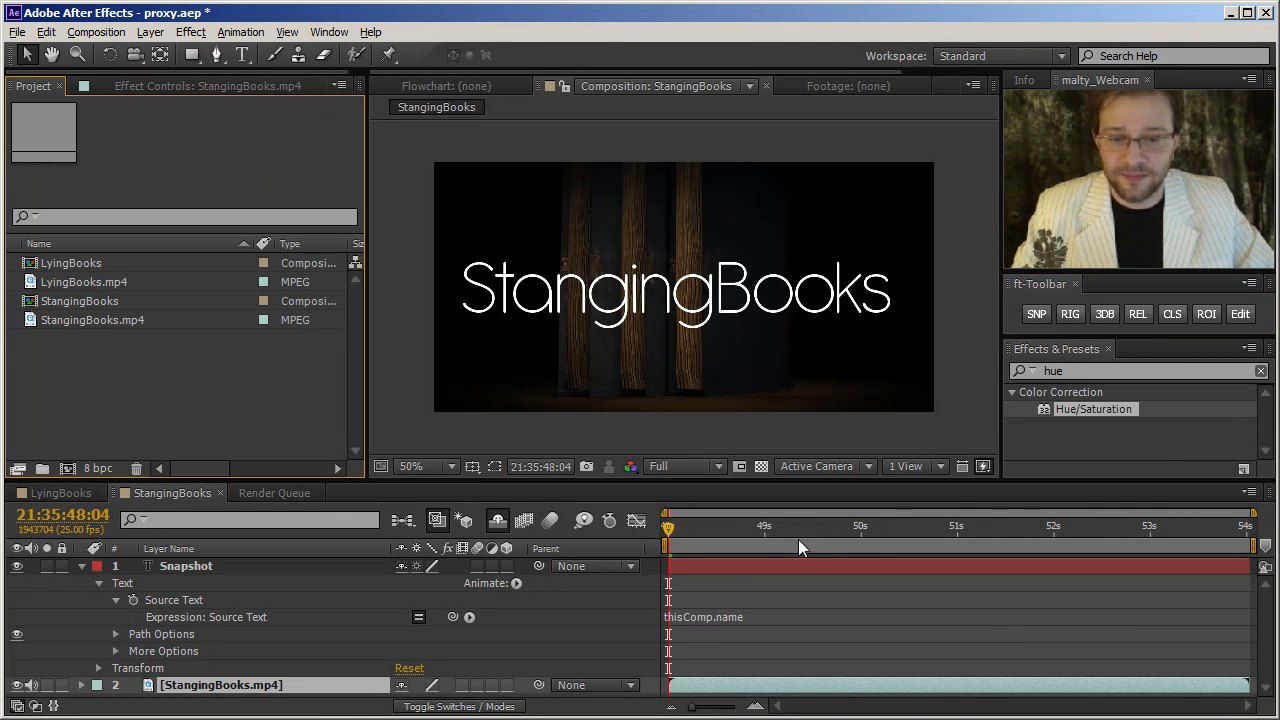
{"action": "left_click", "coordinate": [861, 527]}
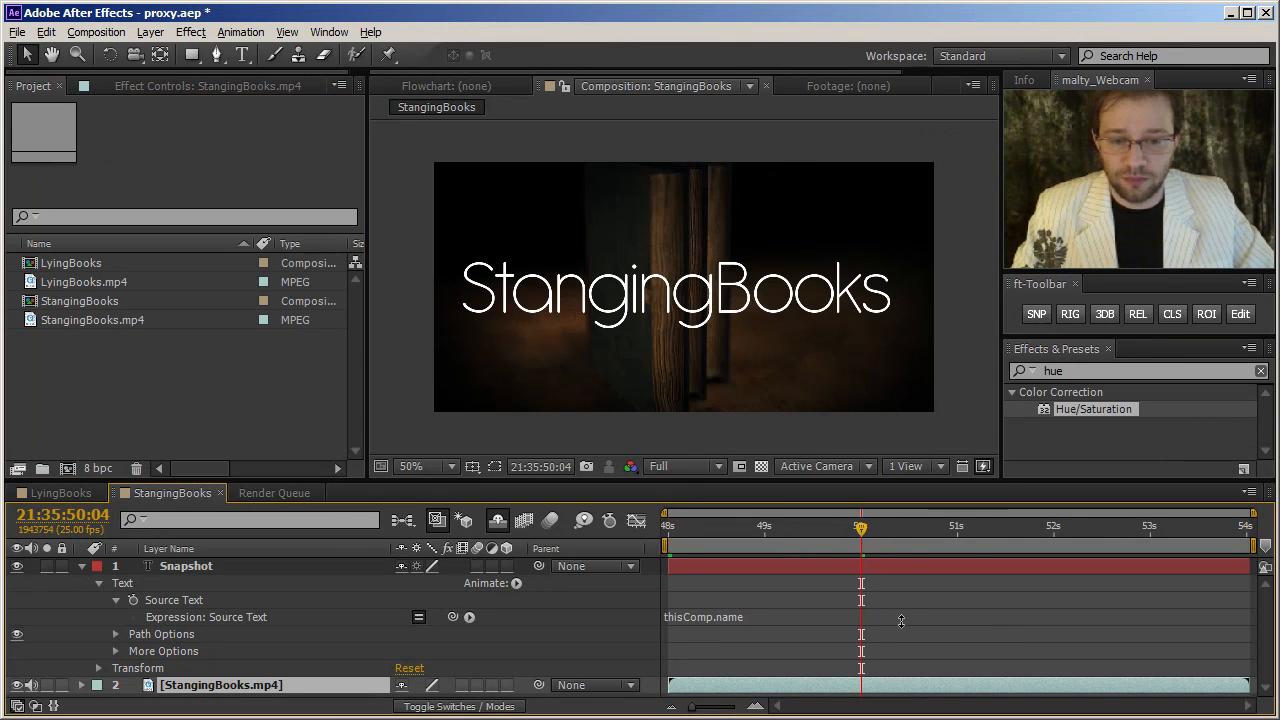
{"action": "left_click_drag", "start_coordinate": [954, 526], "coordinate": [1037, 537]}
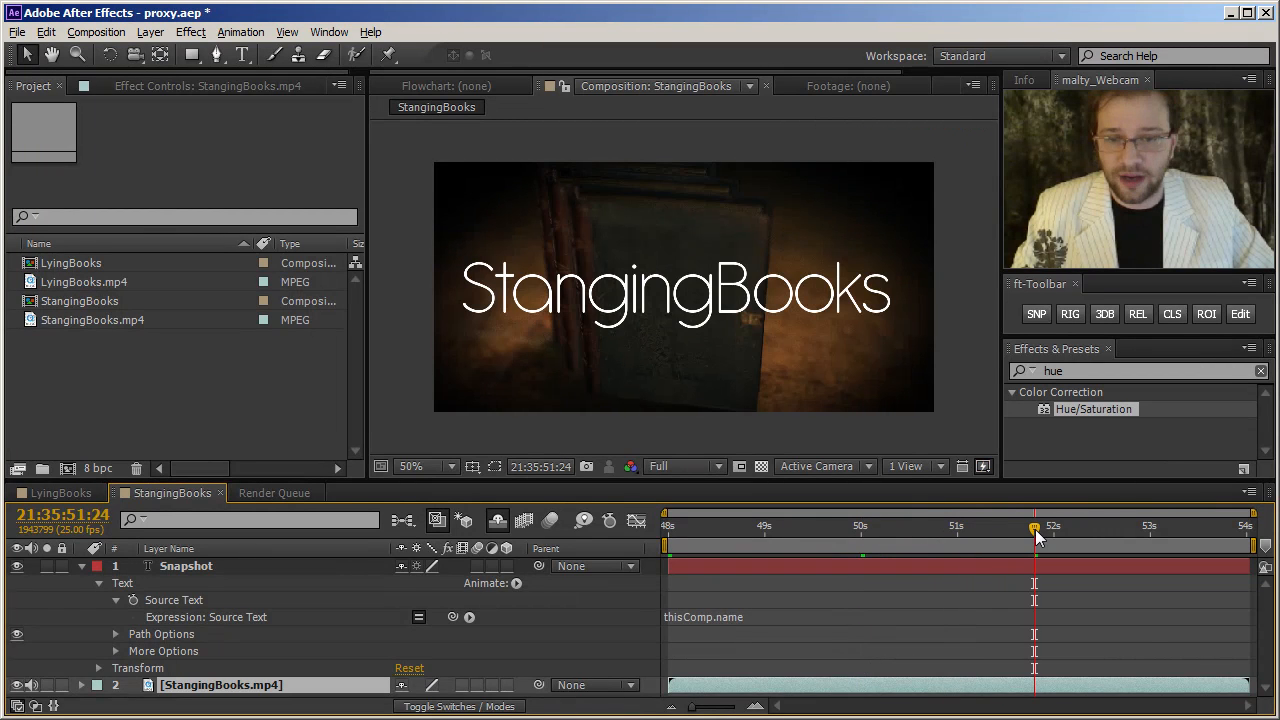
Save automatically named snapshots of the LyingBooks composition at 0:00:02:00 and 0:00:03:24
{"action": "left_click", "coordinate": [74, 491]}
{"action": "left_click_drag", "start_coordinate": [800, 529], "coordinate": [866, 557]}
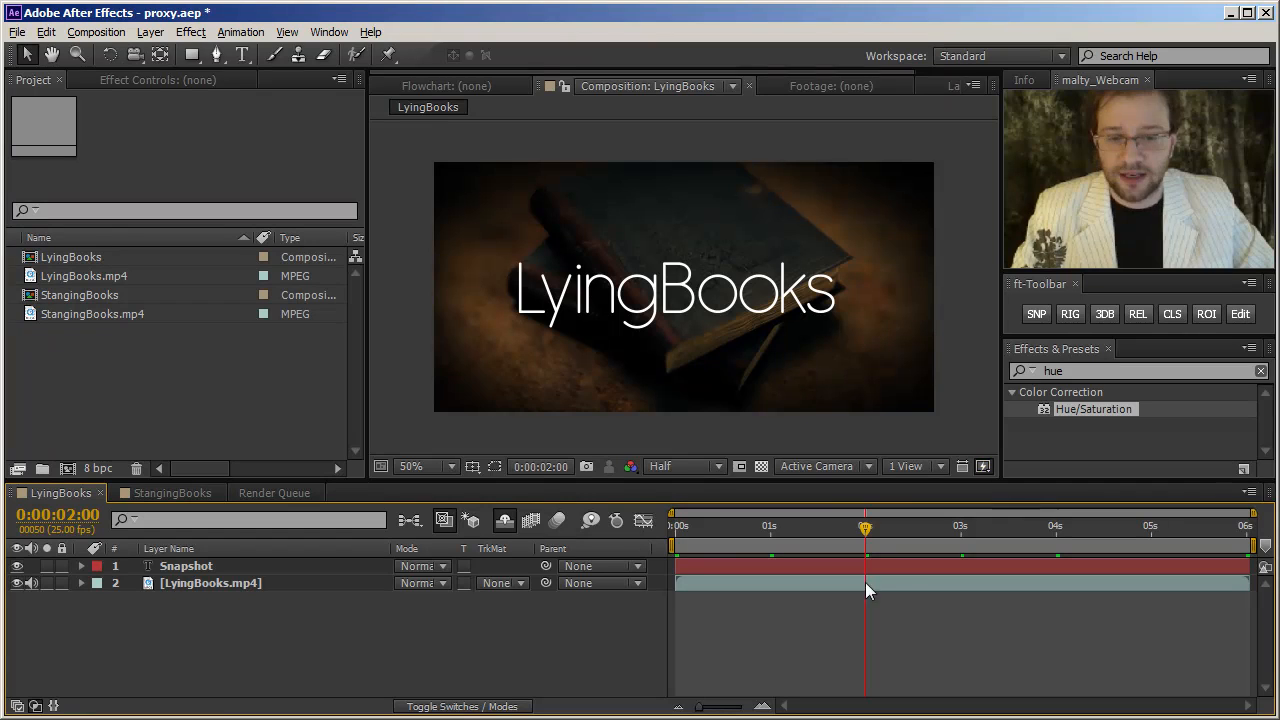
{"action": "left_click", "coordinate": [1036, 314]}
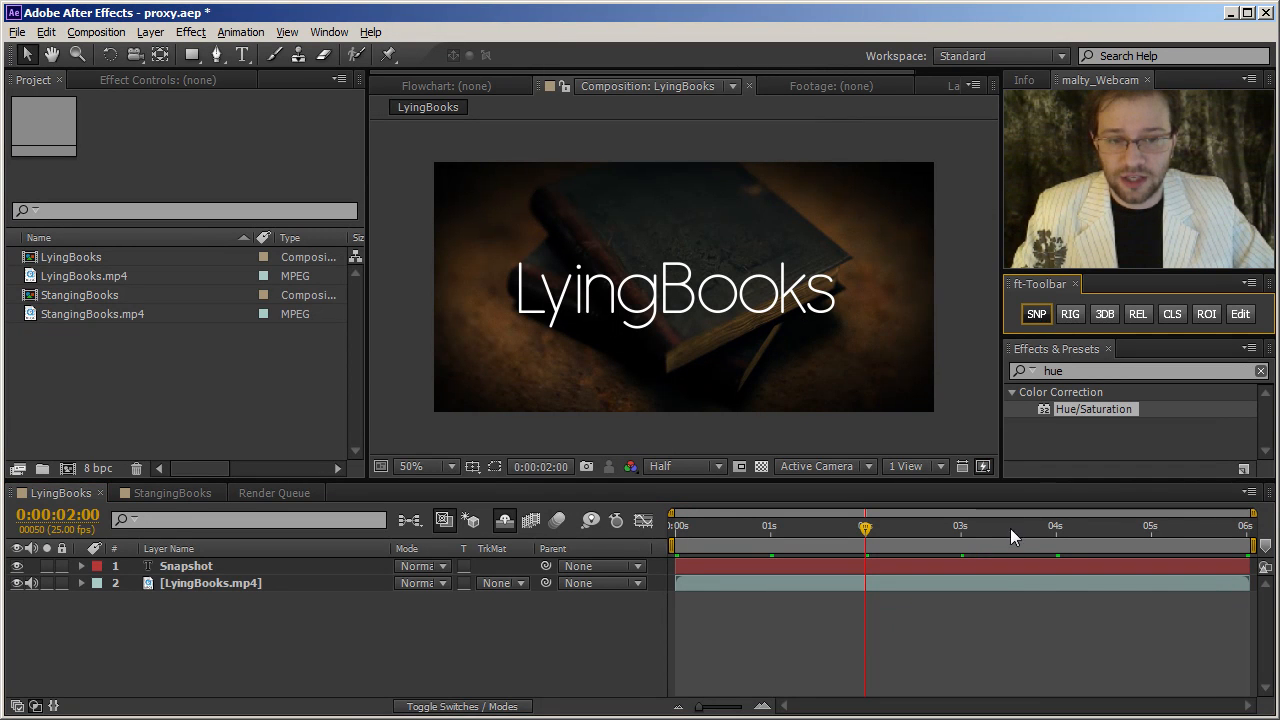
{"action": "left_click", "coordinate": [1053, 527]}
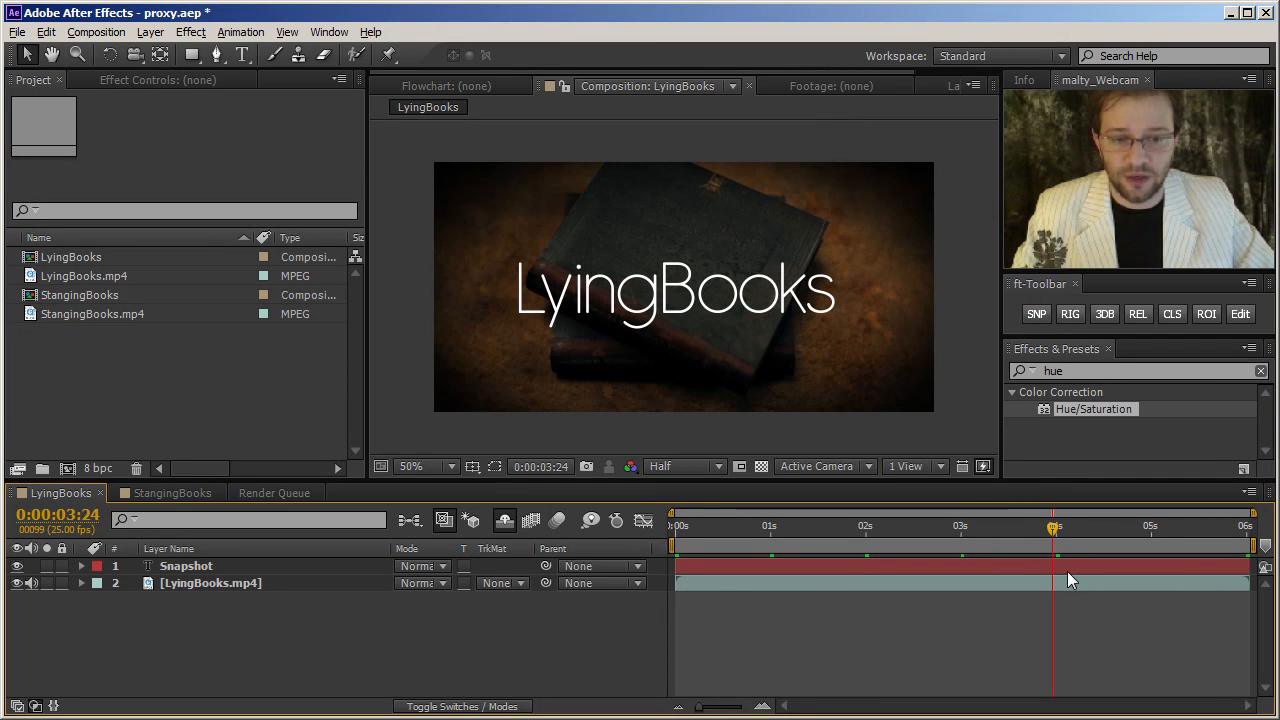
{"action": "left_click", "coordinate": [1036, 314]}
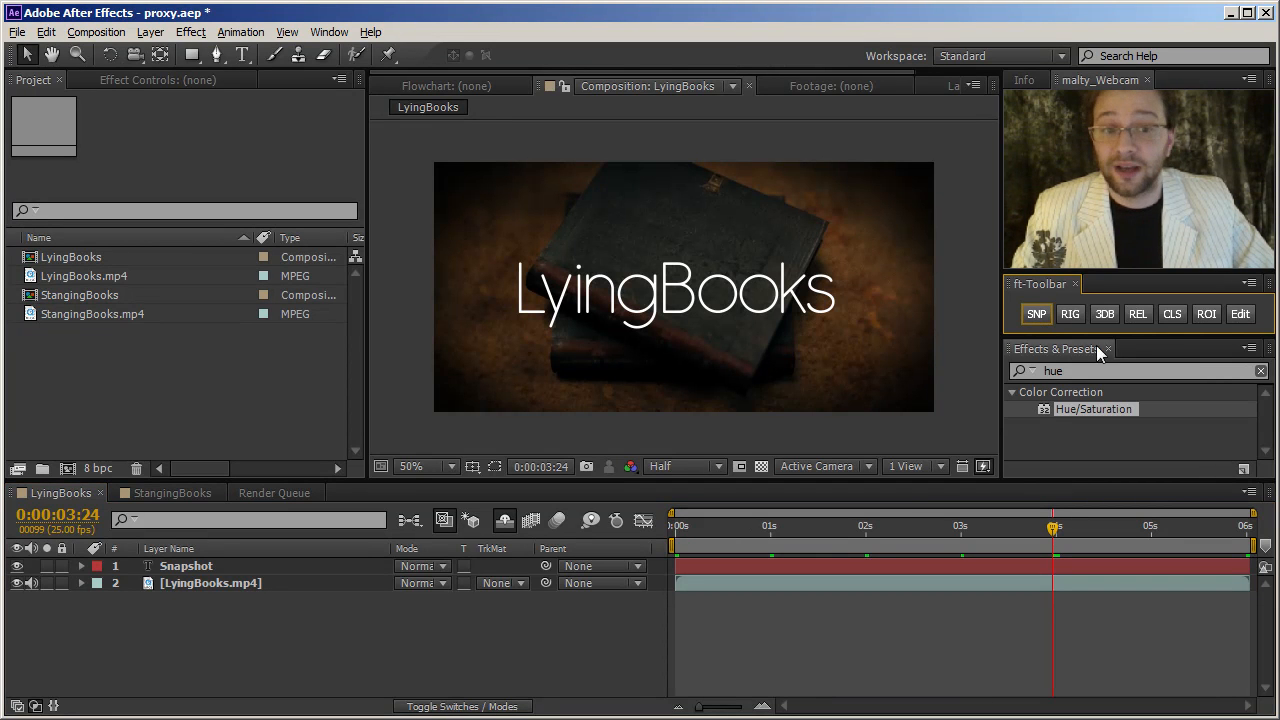
Show the Info readout and save automatically named LyingBooks snapshots at 0:00:00:00 and 0:00:04:12
{"action": "left_click", "coordinate": [1022, 82]}
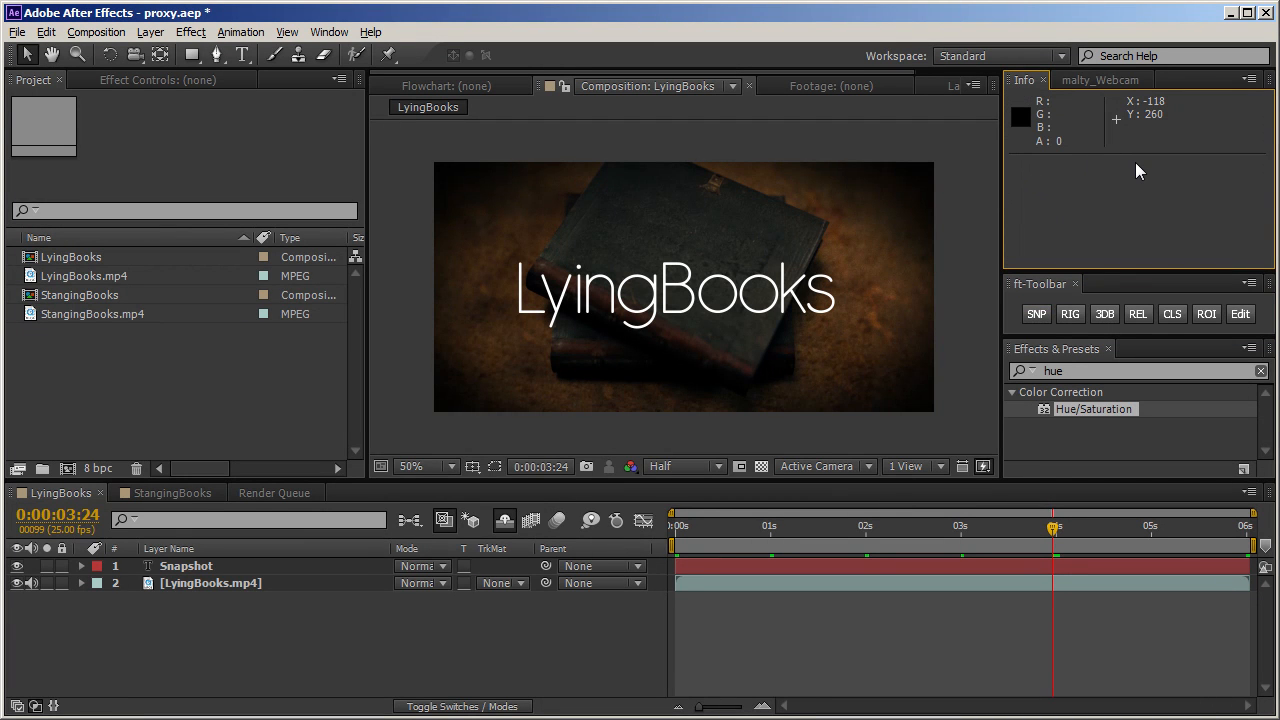
{"action": "left_click", "coordinate": [679, 534]}
{"action": "left_click_drag", "start_coordinate": [679, 534], "coordinate": [660, 536]}
{"action": "left_click", "coordinate": [1040, 316]}
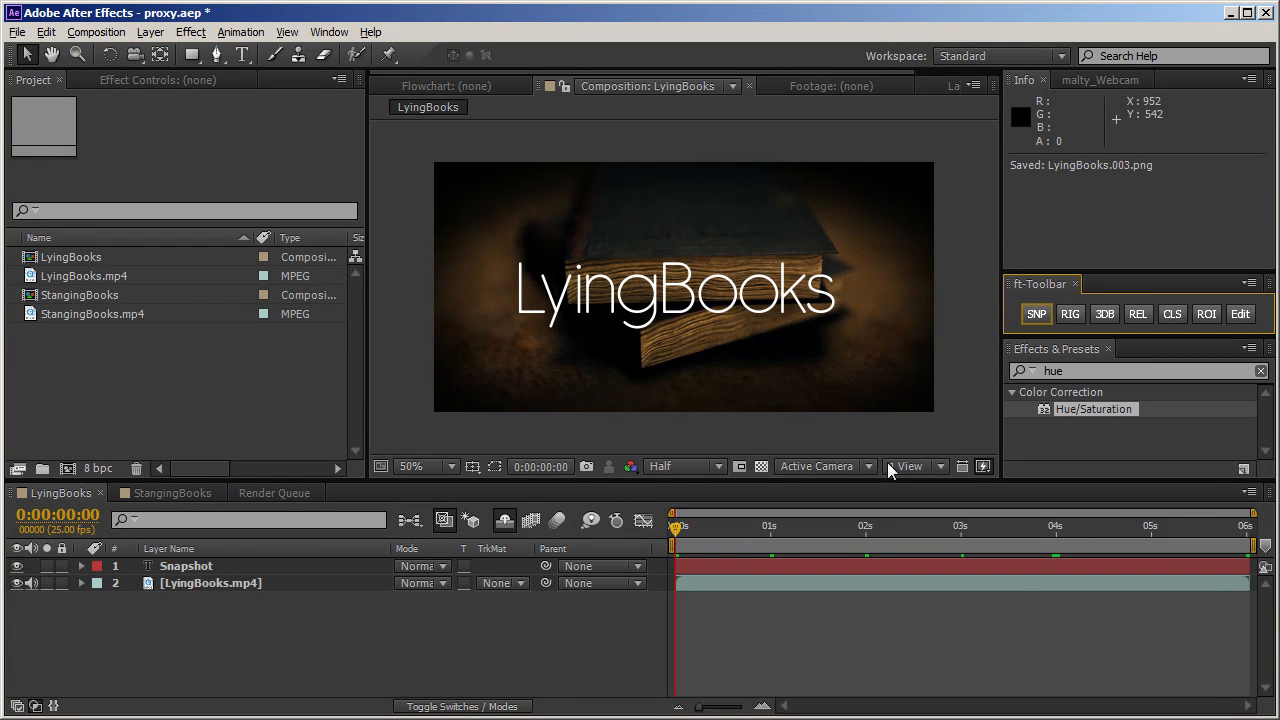
{"action": "left_click", "coordinate": [1102, 528]}
{"action": "left_click", "coordinate": [1038, 312]}
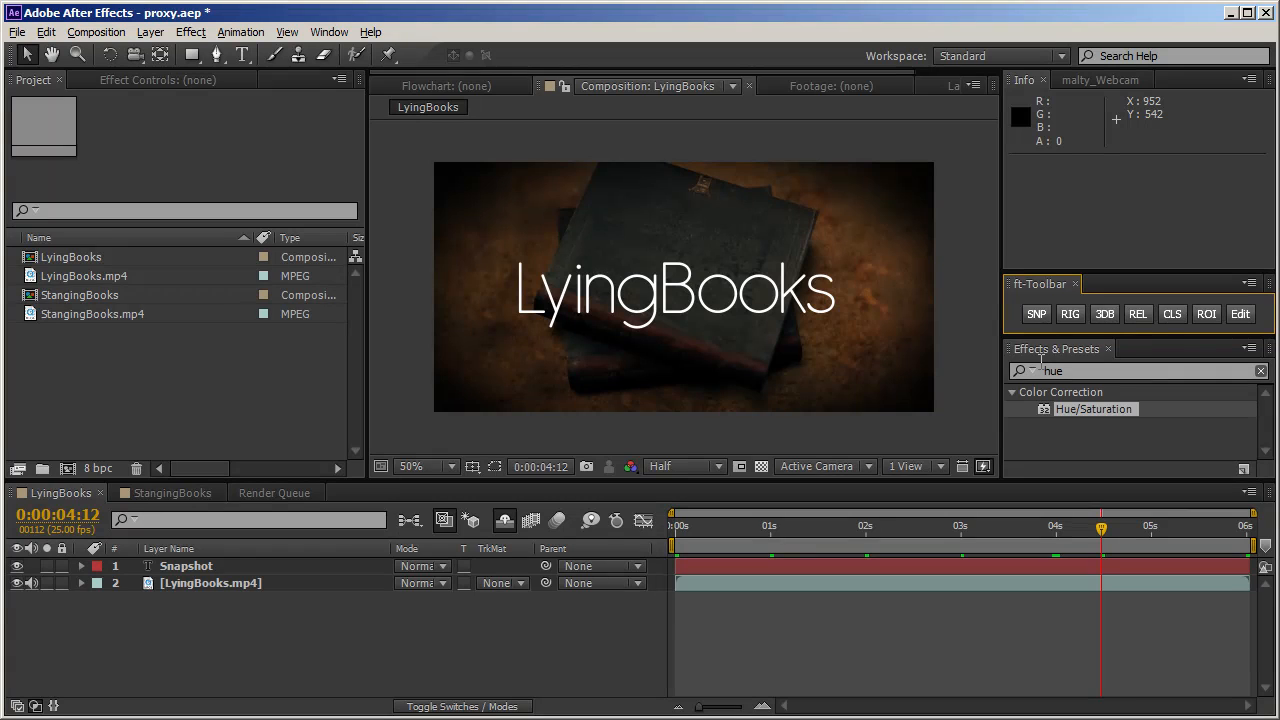
Save another snapshot of the current LyingBooks frame in the studying folder under the custom name Alternative
{"action": "left_click", "coordinate": [1038, 314]}
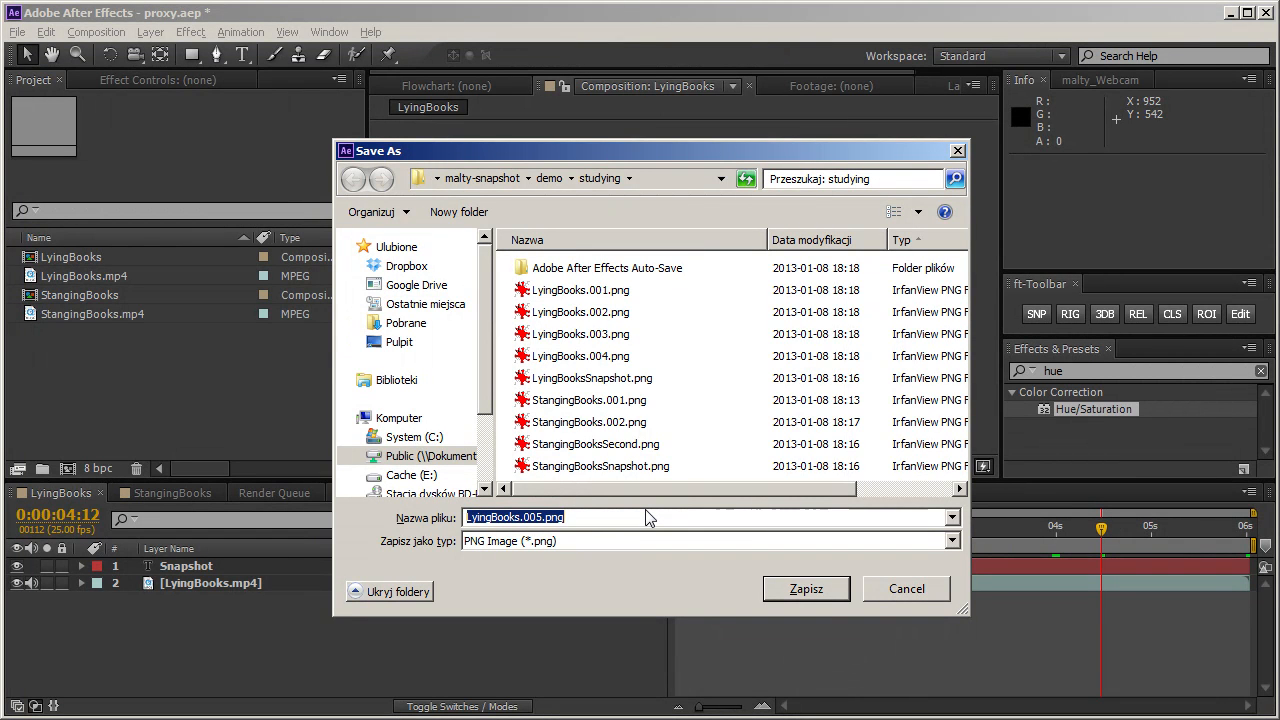
{"action": "type", "text": "Alternative"}
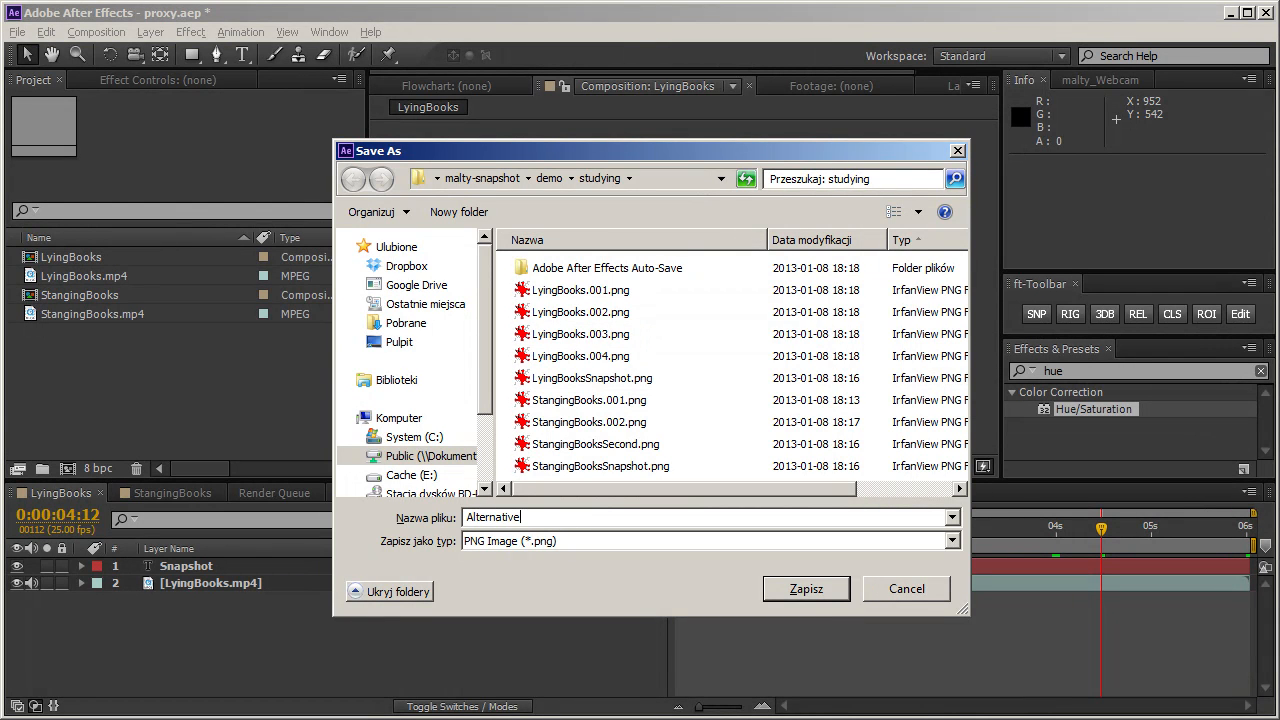
{"action": "left_click", "coordinate": [815, 592]}
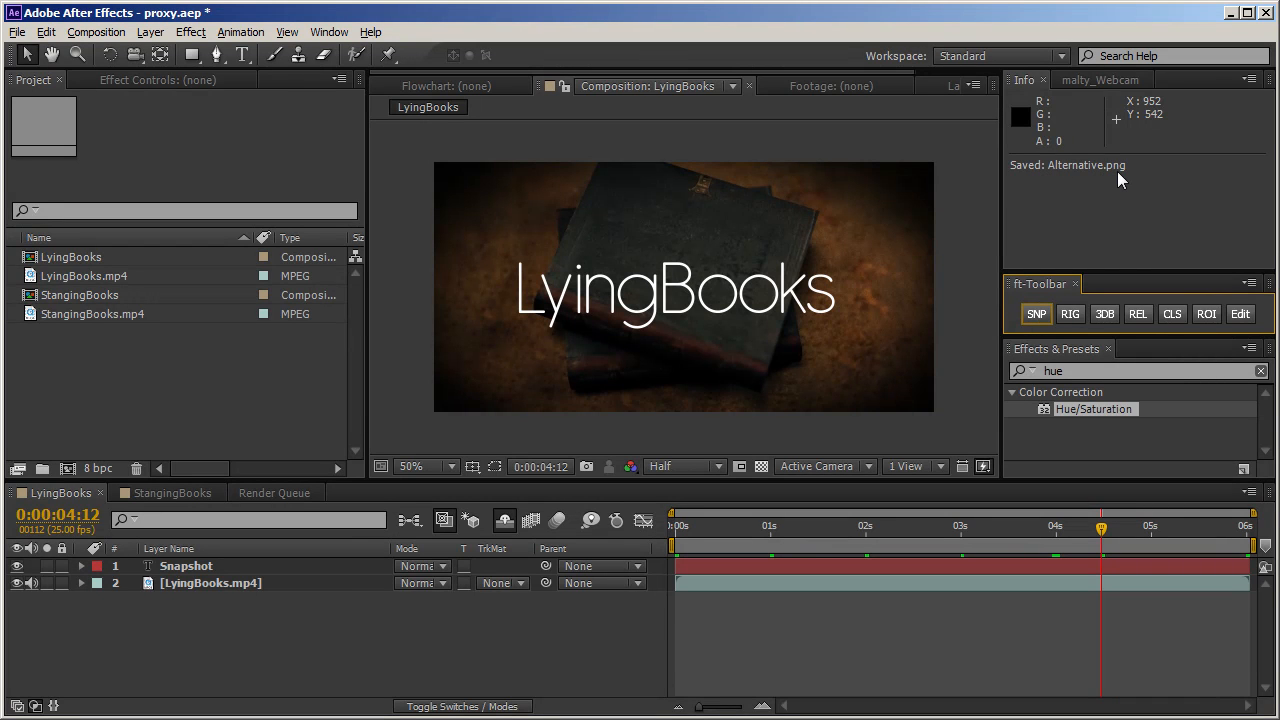
Review the saved PNG snapshots in the studying folder in Windows Explorer and bring the malty_Webcam panel back into view
{"action": "key", "text": "alt+Tab"}
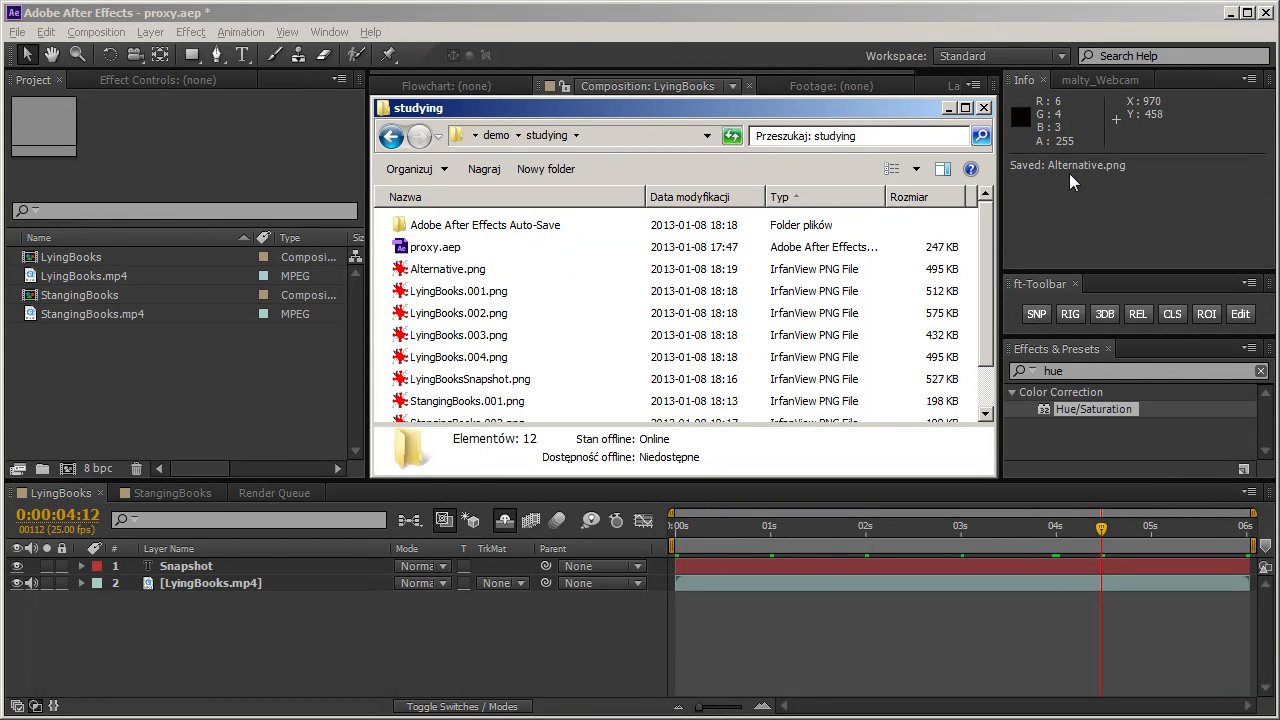
{"action": "left_click", "coordinate": [1033, 33]}
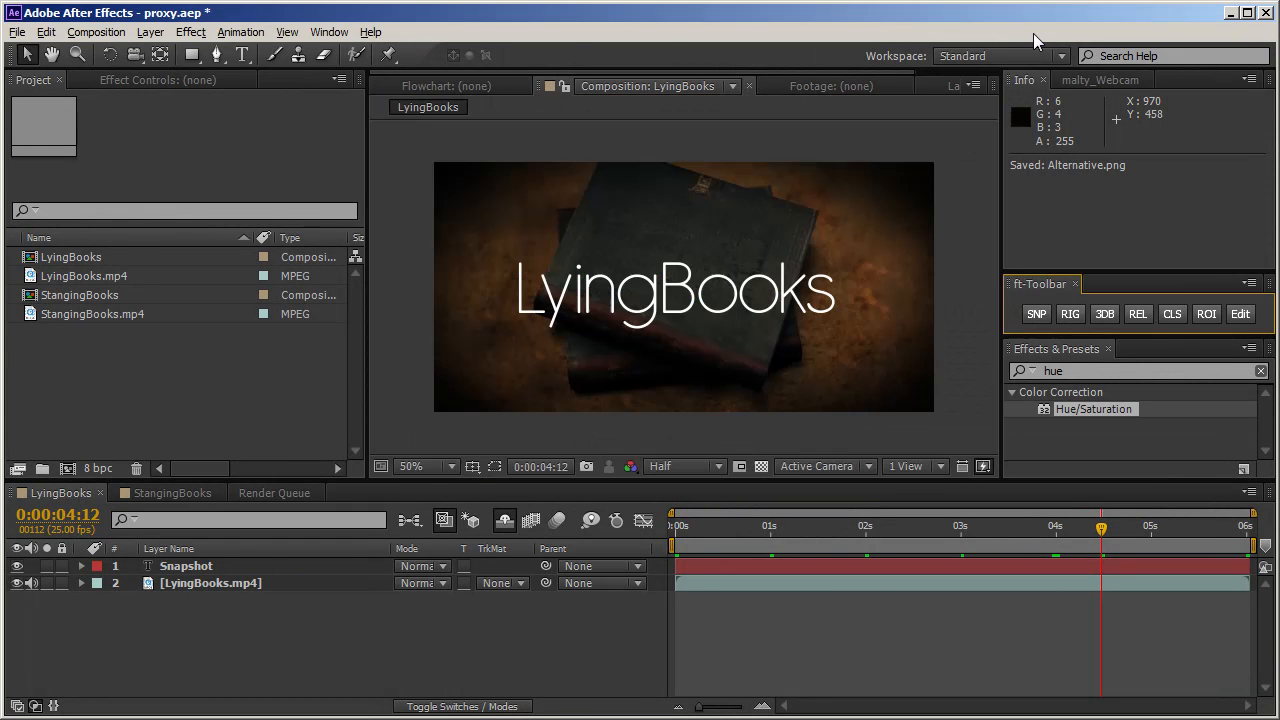
{"action": "left_click", "coordinate": [1099, 82]}
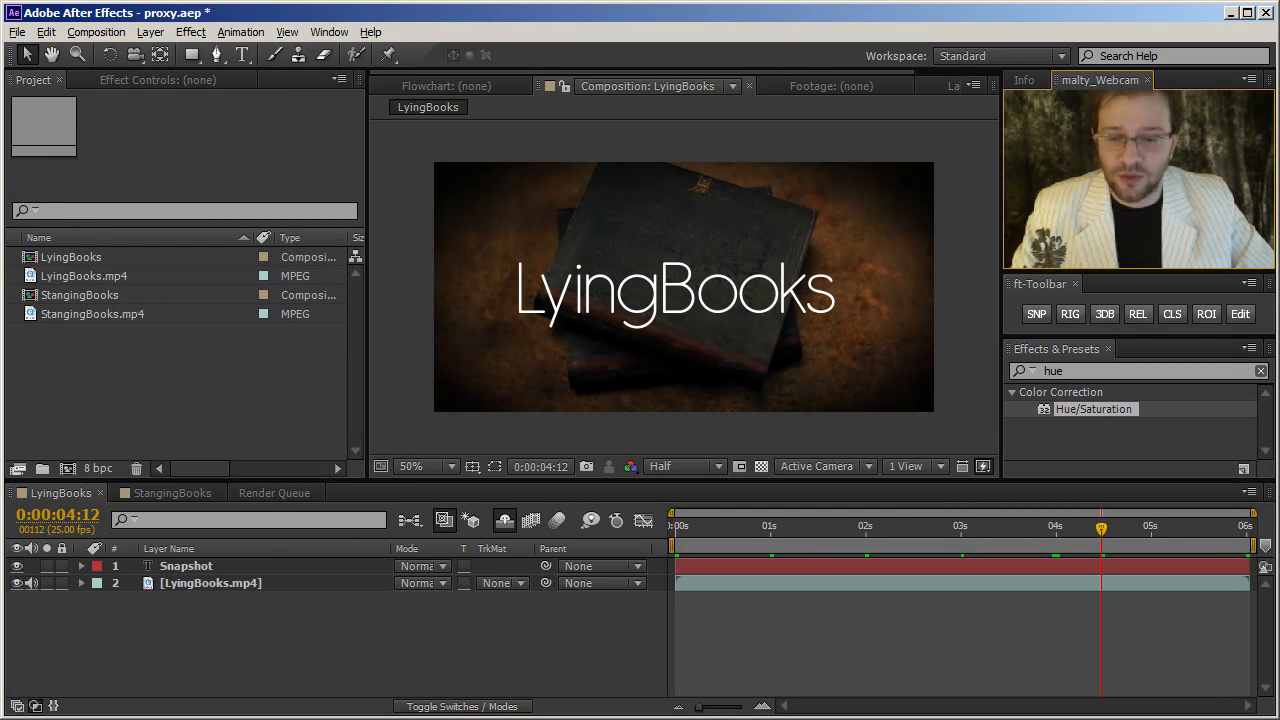
{"action": "key", "text": "alt+Tab"}
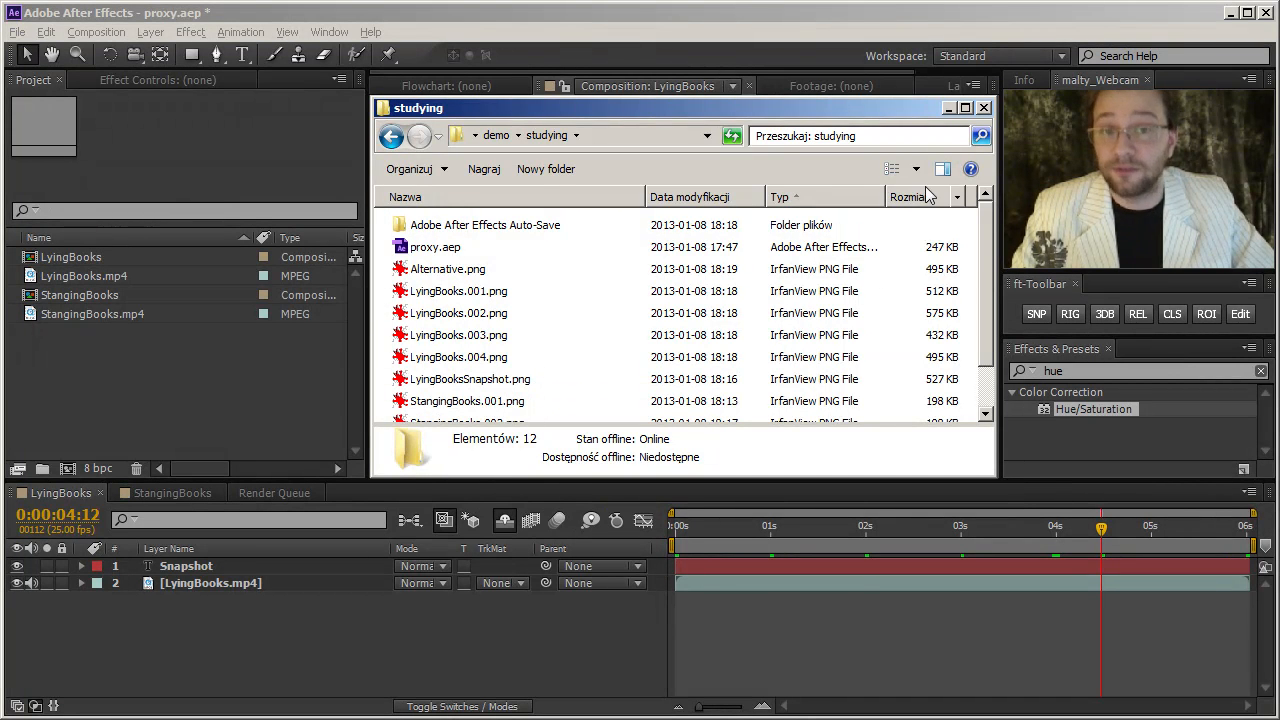
{"action": "left_click", "coordinate": [1006, 266]}
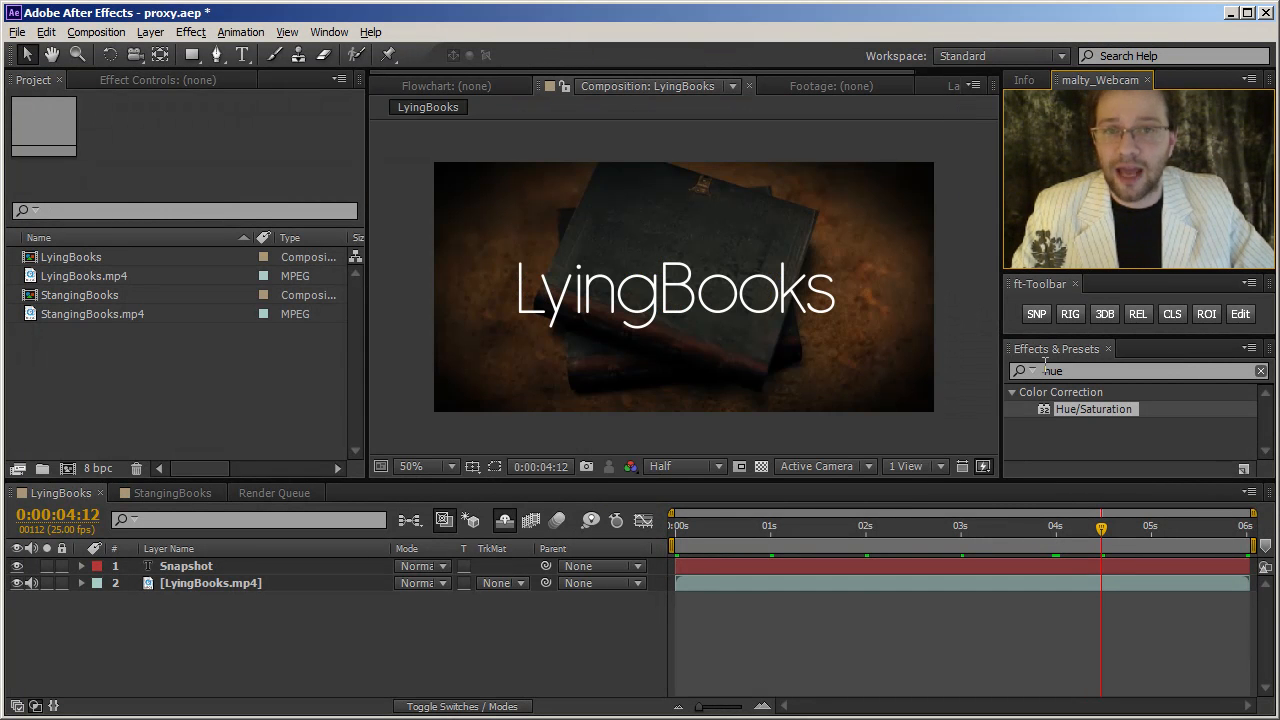
Save an automatically named snapshot of the current LyingBooks frame, import it into the project and expand the malty_Snapshot folder
{"action": "left_click", "coordinate": [1035, 318]}
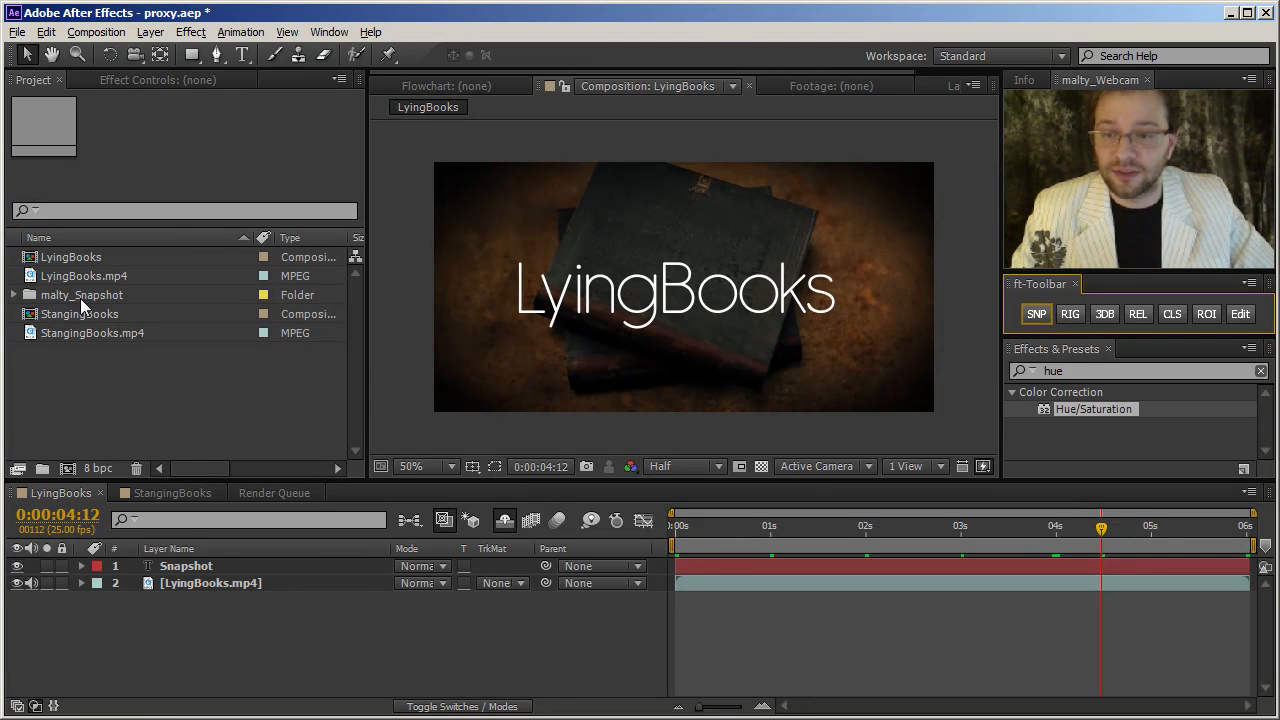
{"action": "left_click", "coordinate": [14, 296]}
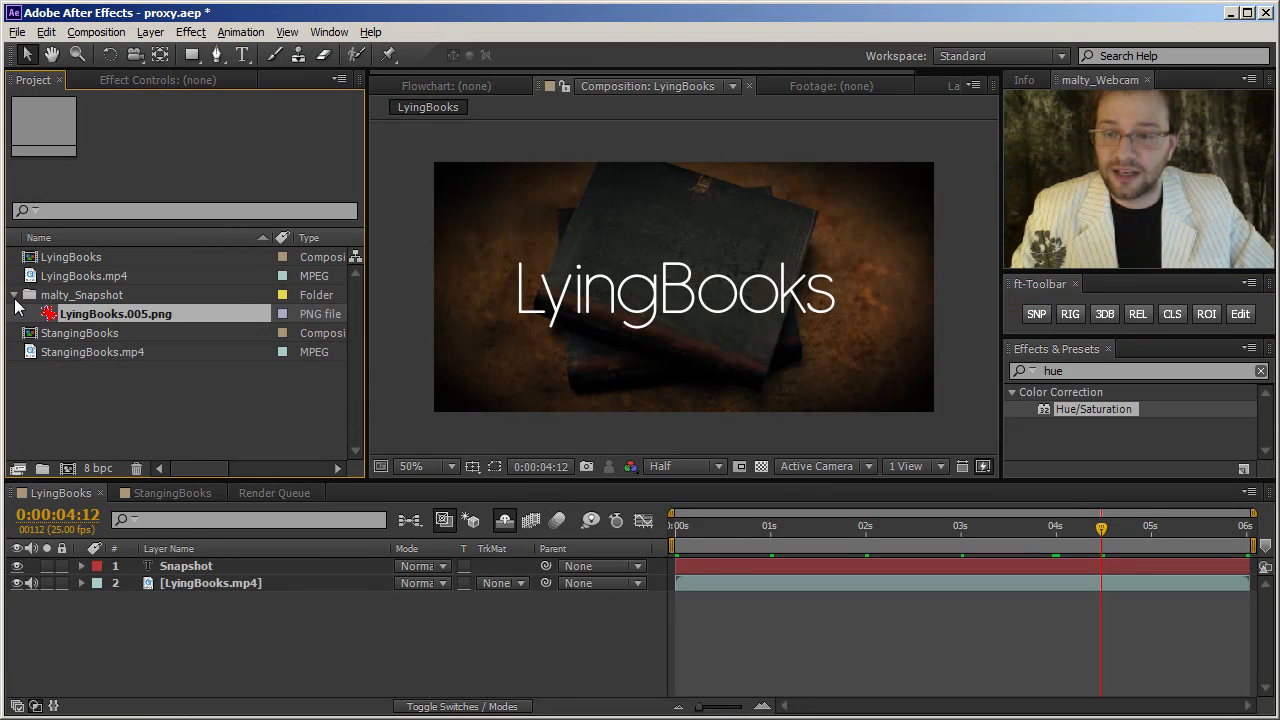
{"action": "left_click", "coordinate": [83, 391]}
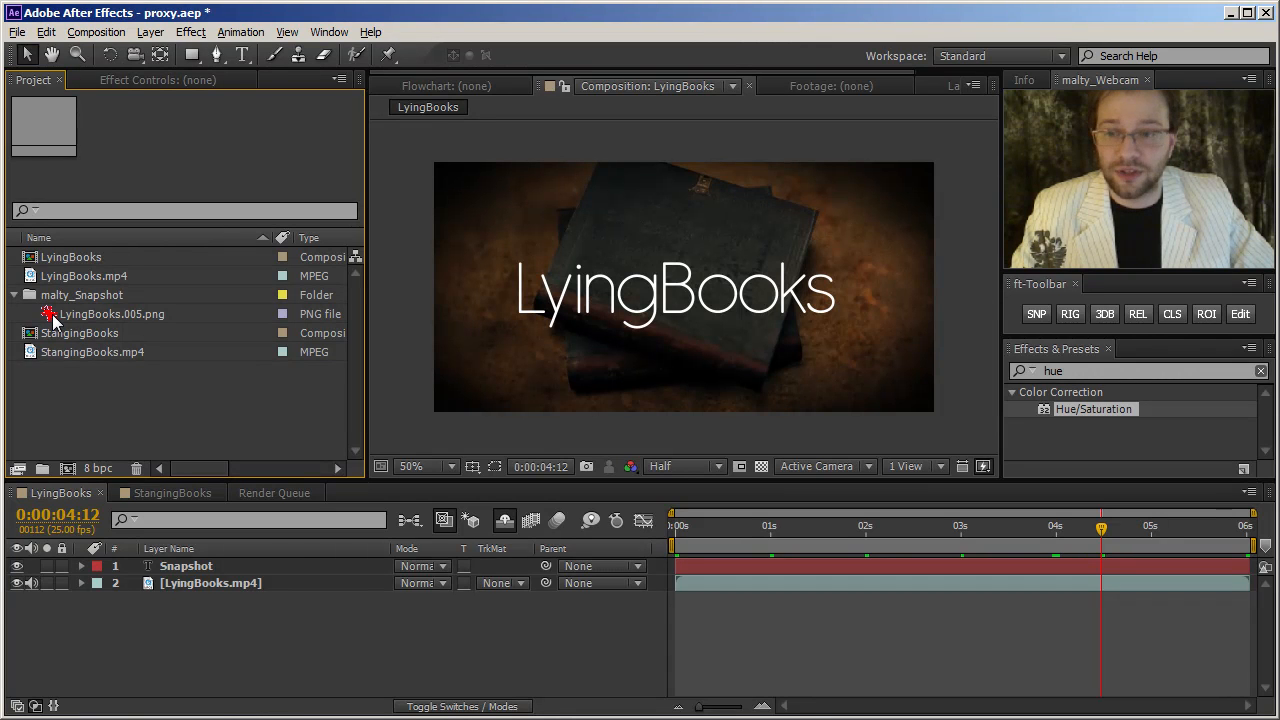
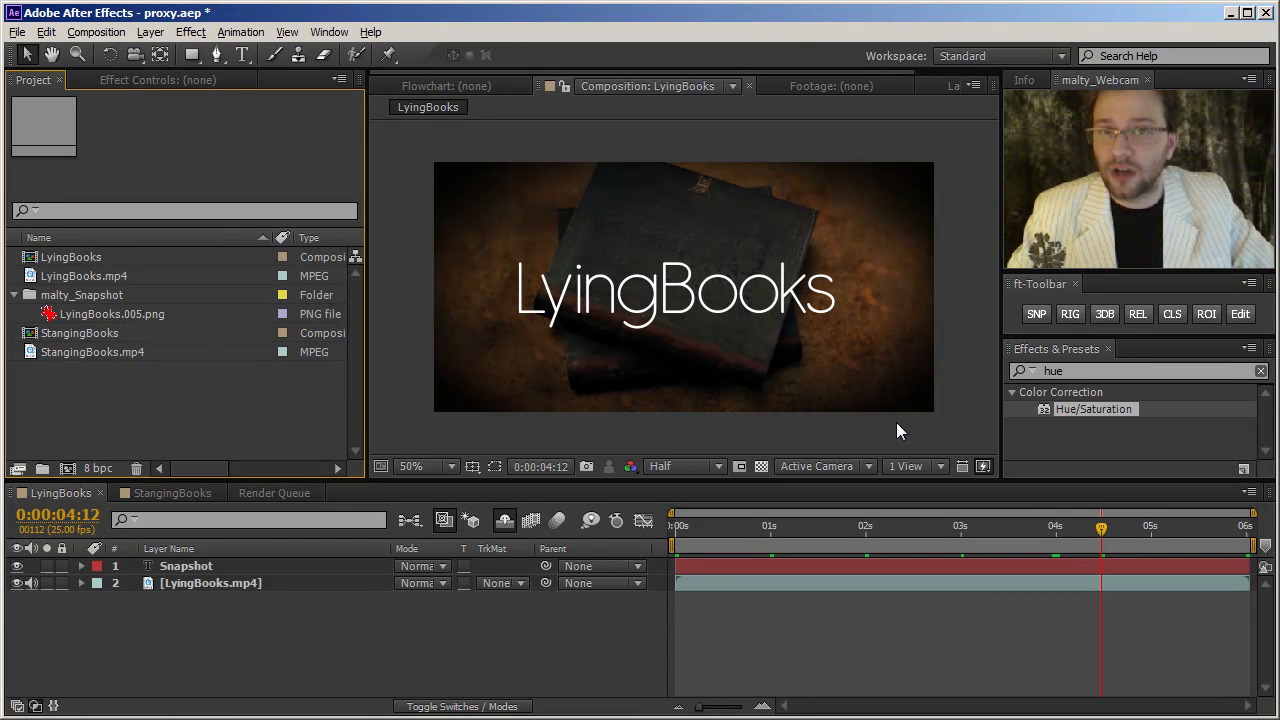
Save the current LyingBooks frame in the studying folder under the custom name CustomImport and import it into the project
{"action": "left_click", "coordinate": [1039, 317]}
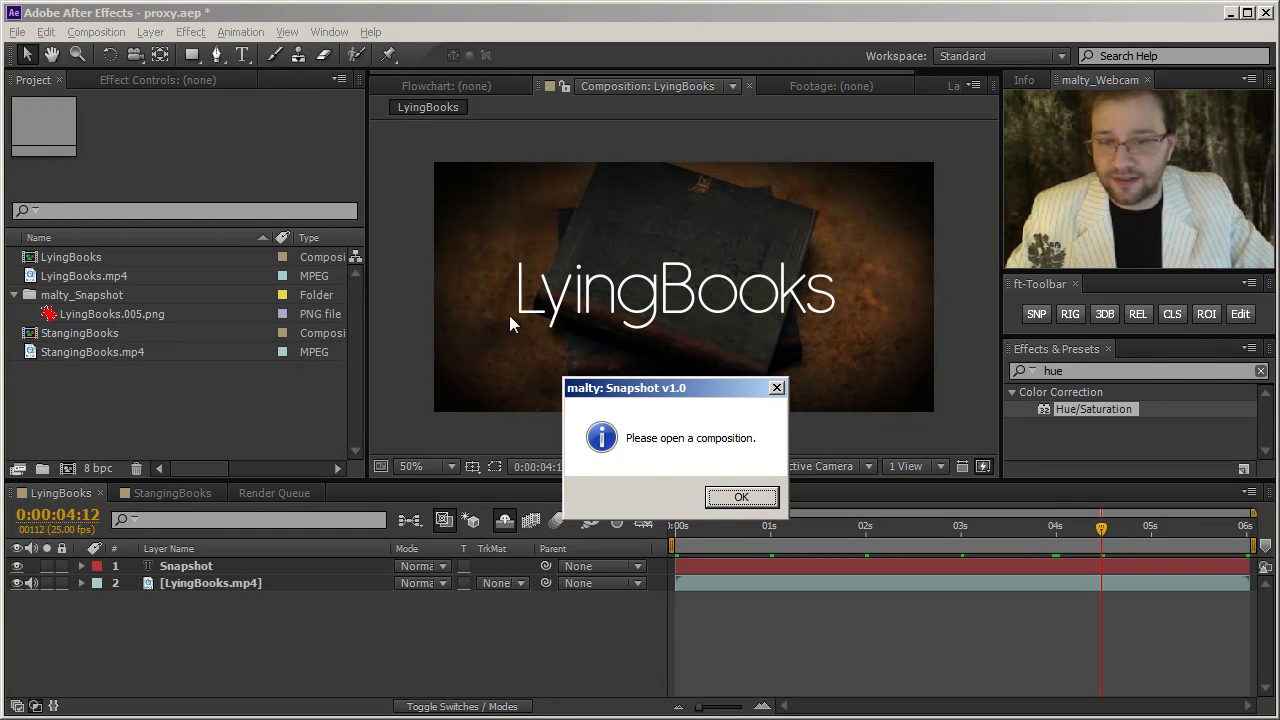
{"action": "left_click", "coordinate": [741, 500]}
{"action": "left_click", "coordinate": [71, 497]}
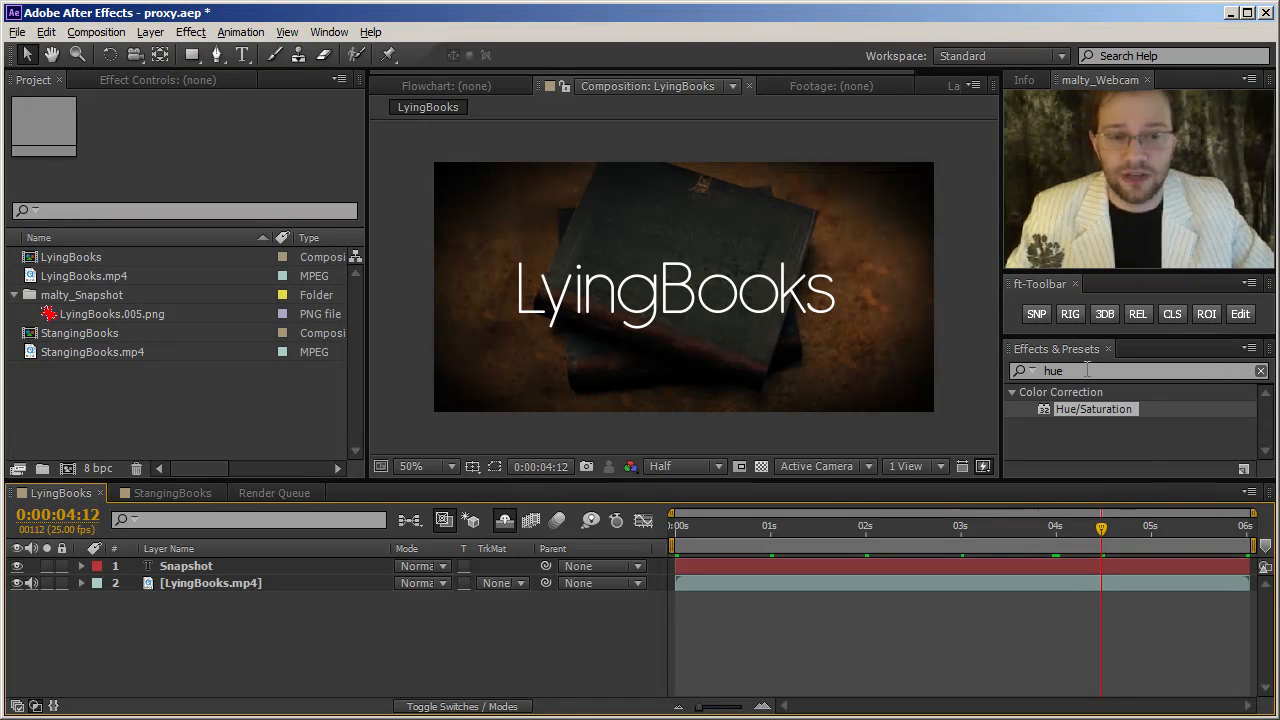
{"action": "left_click", "coordinate": [1040, 316]}
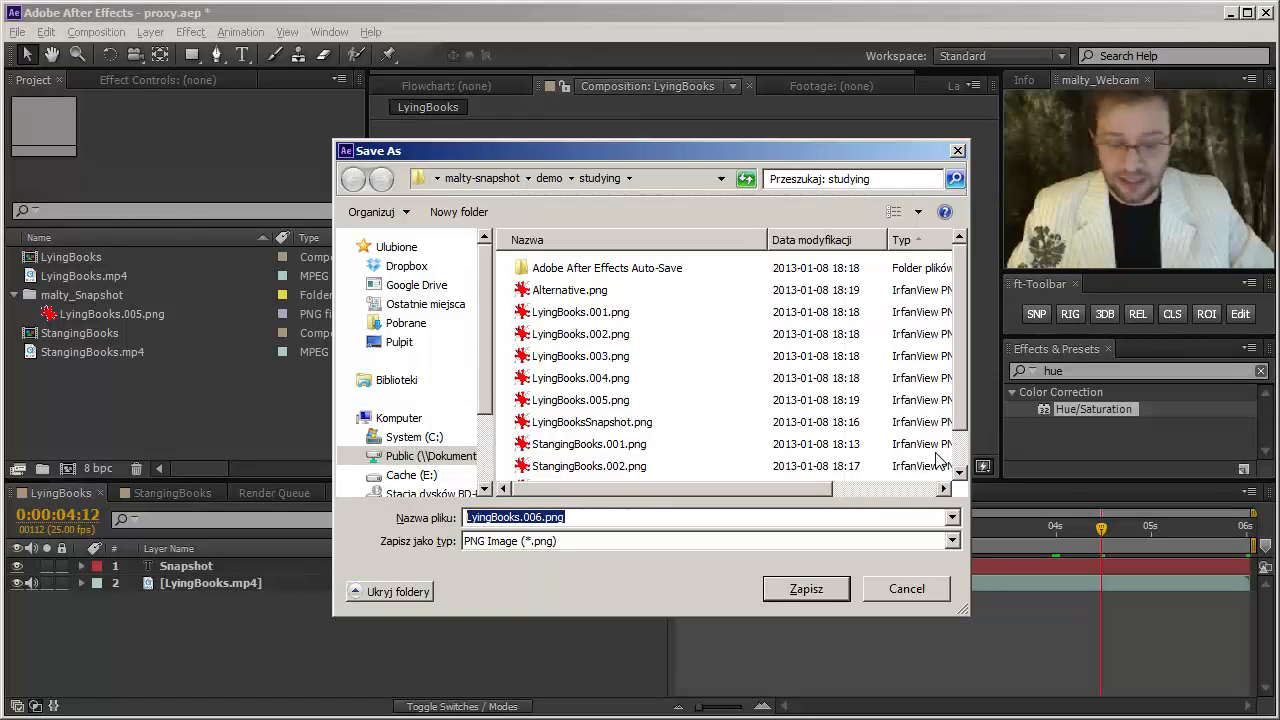
{"action": "type", "text": "C"}
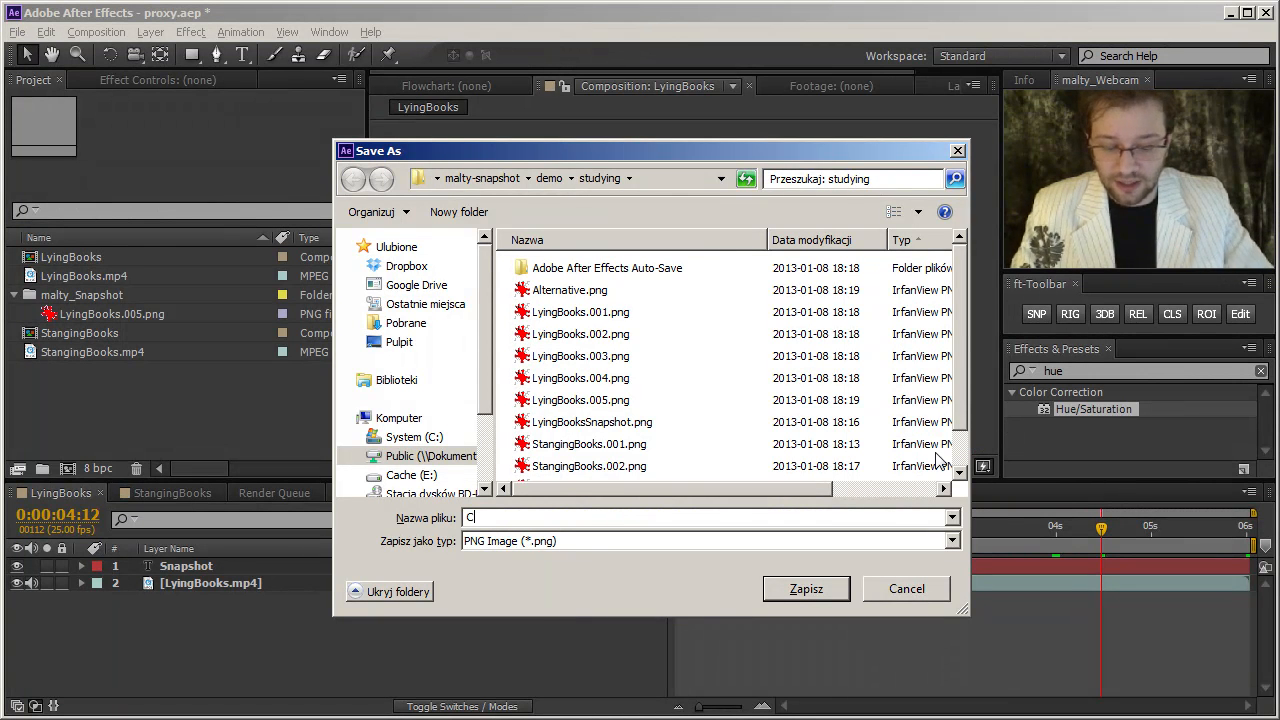
{"action": "type", "text": "ustomImport"}
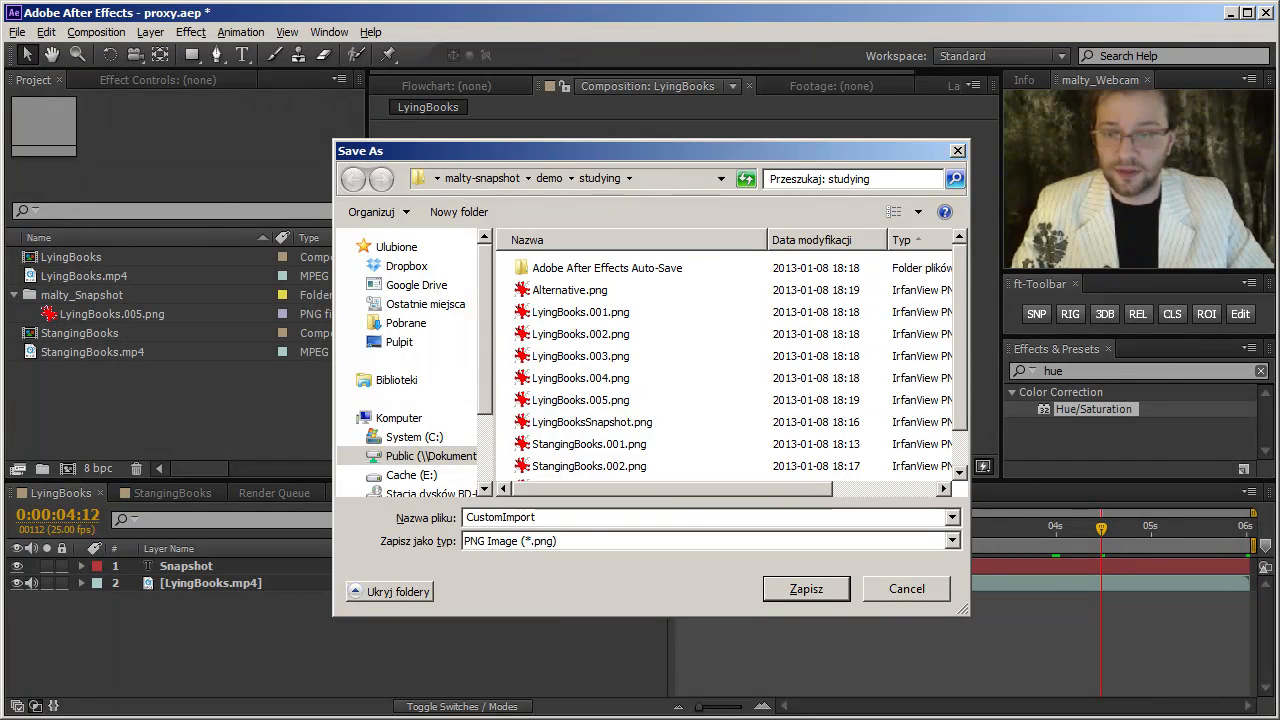
{"action": "key", "text": "Return"}
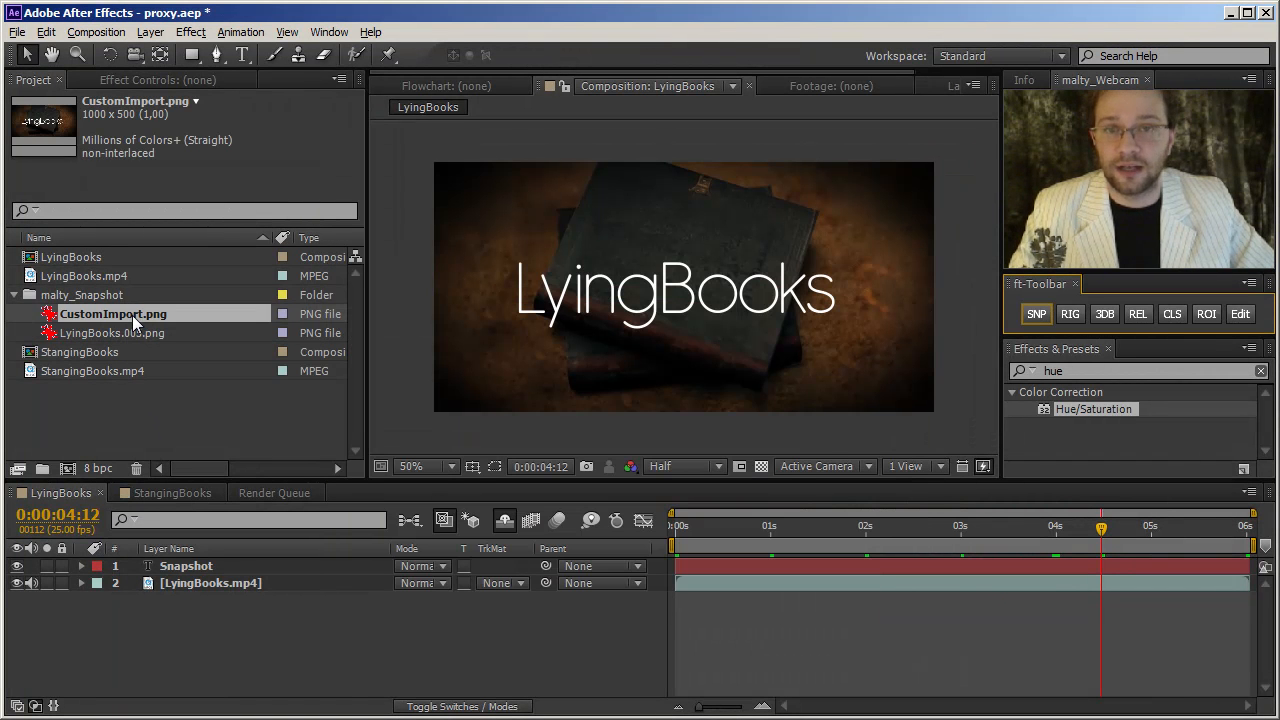
{"action": "left_click", "coordinate": [199, 413]}
{"action": "left_click", "coordinate": [429, 629]}
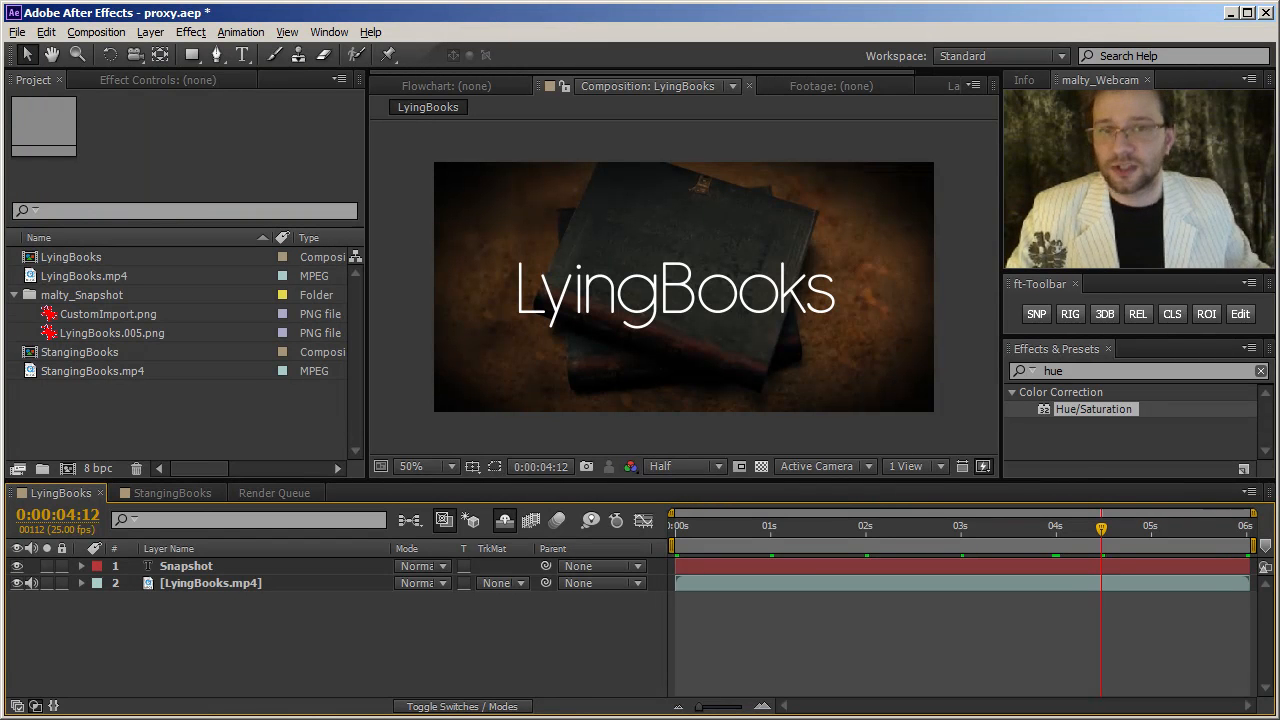
Start a new empty project without saving the changes to proxy.aep
{"action": "left_click", "coordinate": [18, 32]}
{"action": "mouse_move", "coordinate": [40, 52]}
{"action": "left_click", "coordinate": [283, 60]}
{"action": "left_click", "coordinate": [643, 394]}
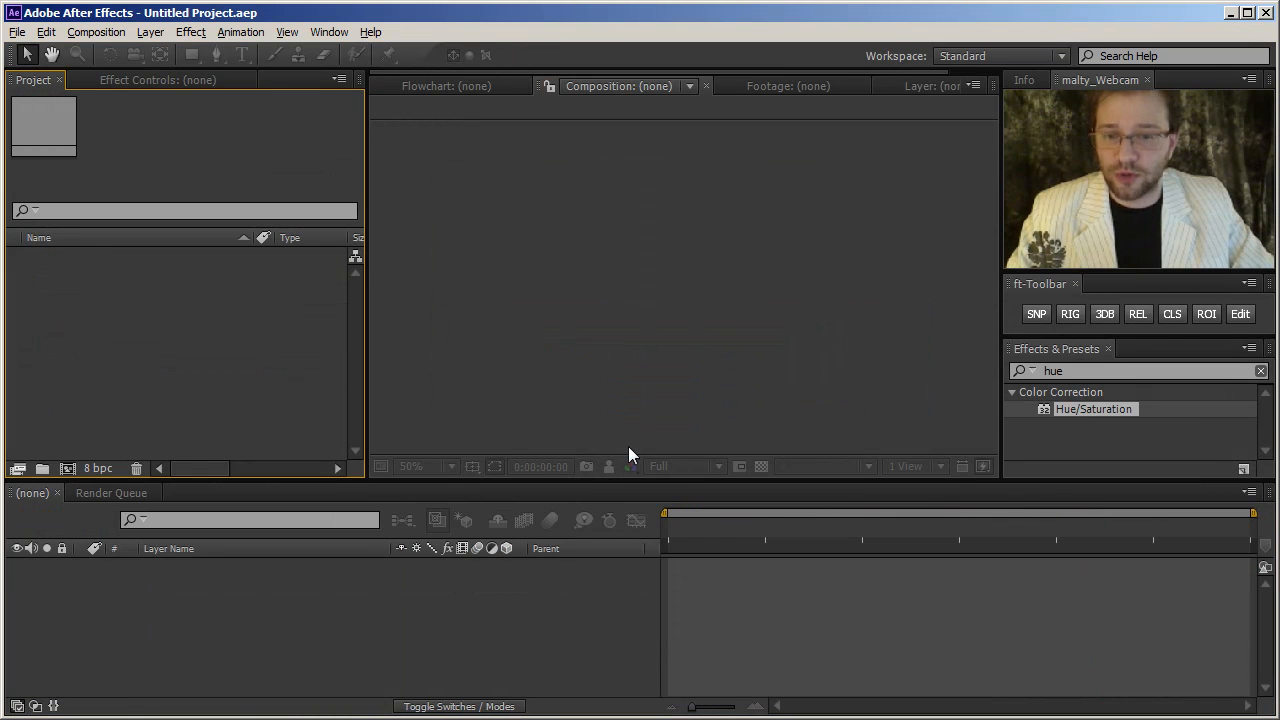
Import mysteryCars.mp4, create a composition from it and move the current time to 10:00:02:04
{"action": "key", "text": "alt+Tab"}
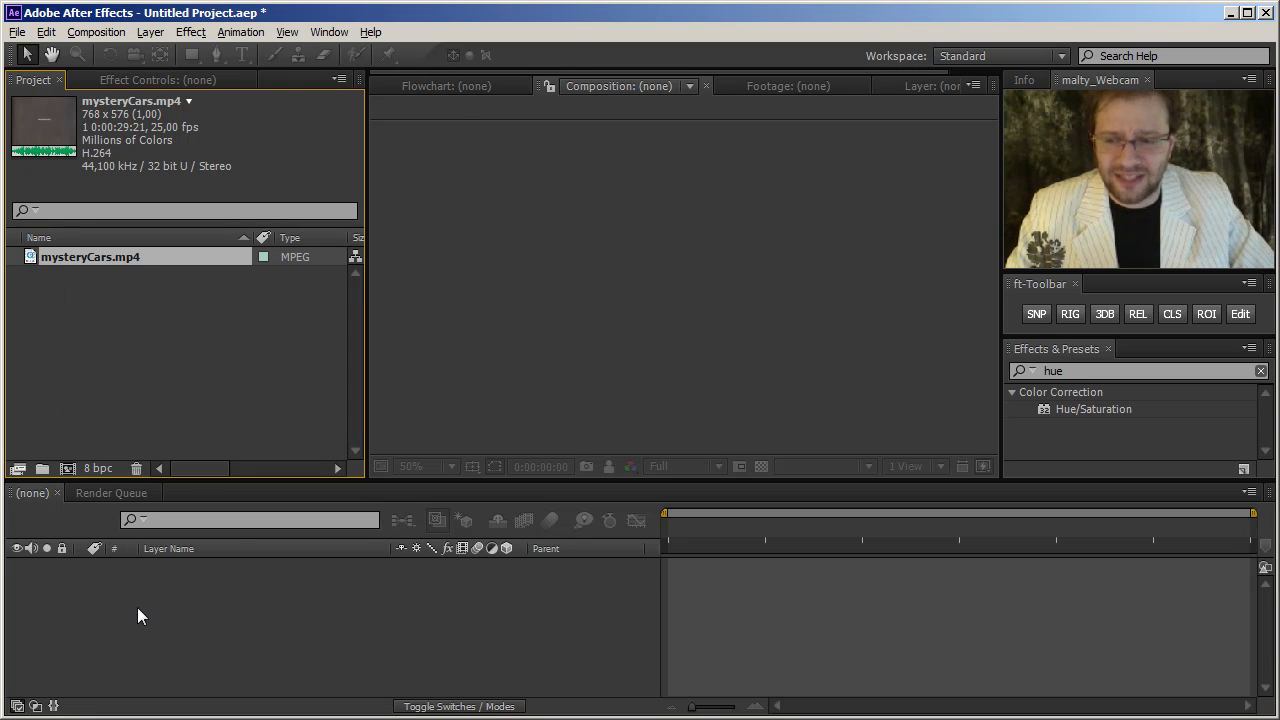
{"action": "left_click_drag", "start_coordinate": [137, 607], "coordinate": [140, 609]}
{"action": "left_click_drag", "start_coordinate": [668, 533], "coordinate": [697, 530]}
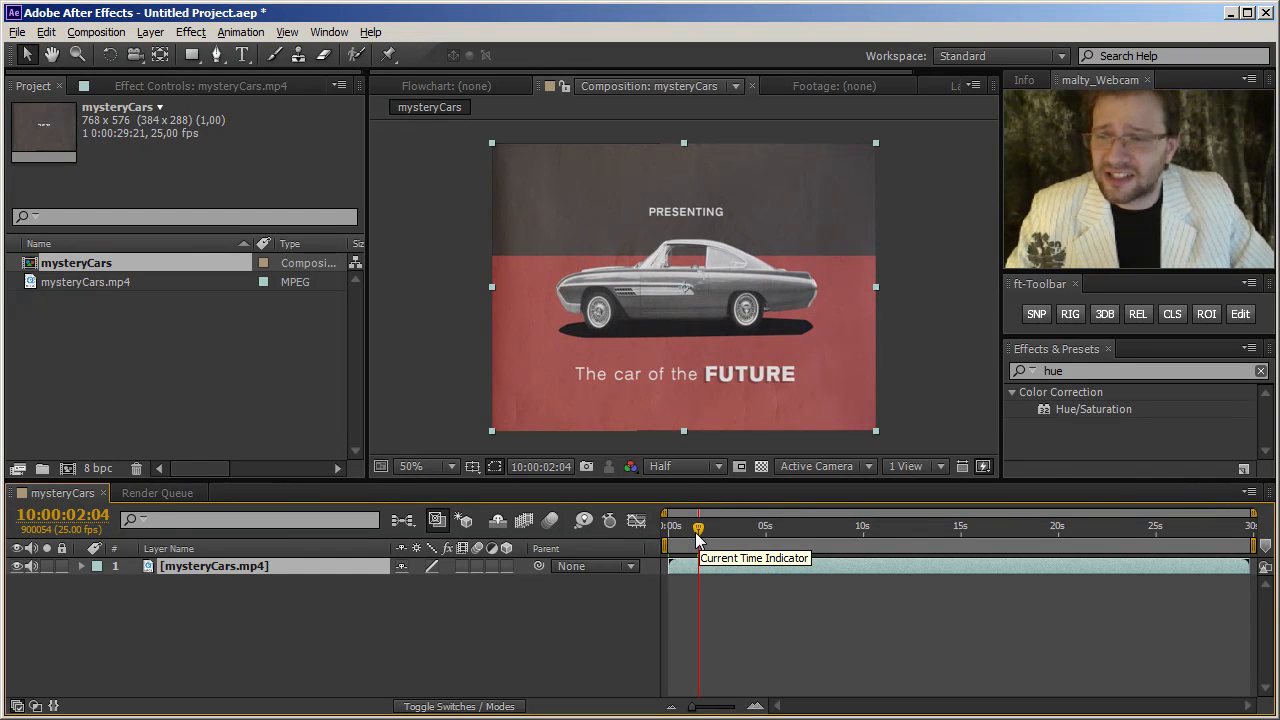
Queue the current mysteryCars frame for rendering as a Photoshop file with Save Frame As, and return to the composition
{"action": "left_click", "coordinate": [96, 32]}
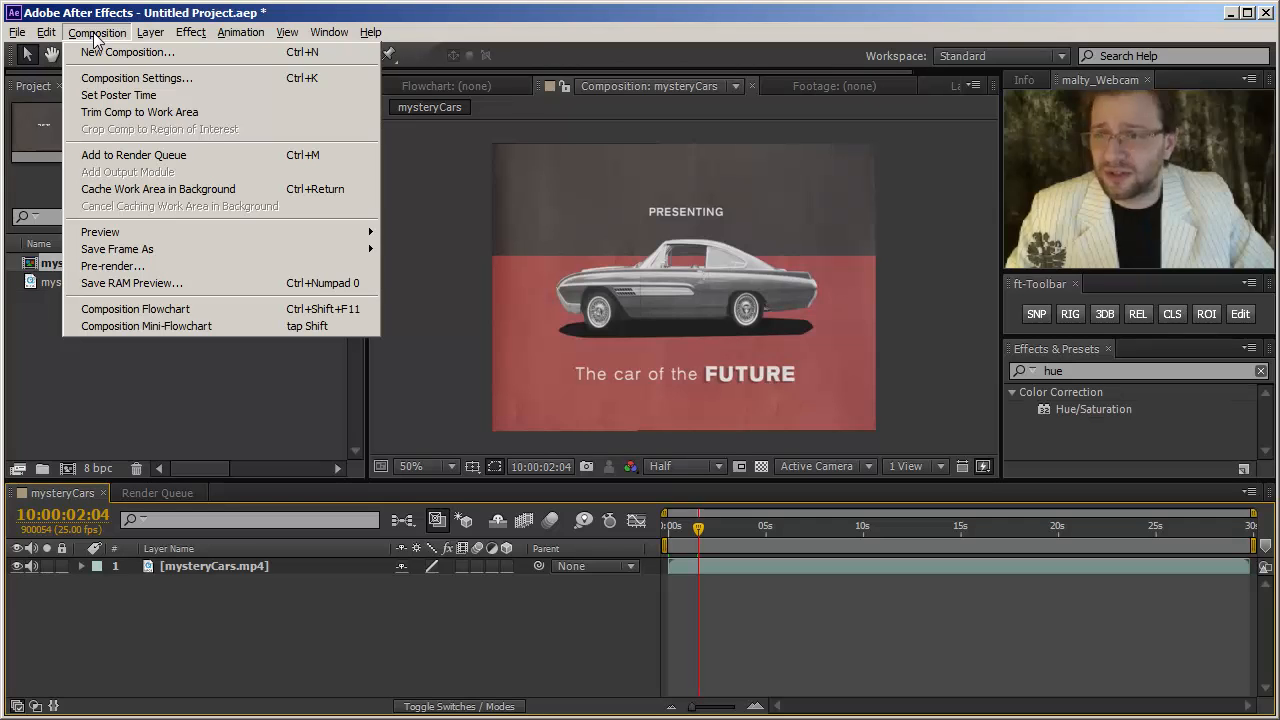
{"action": "mouse_move", "coordinate": [152, 254]}
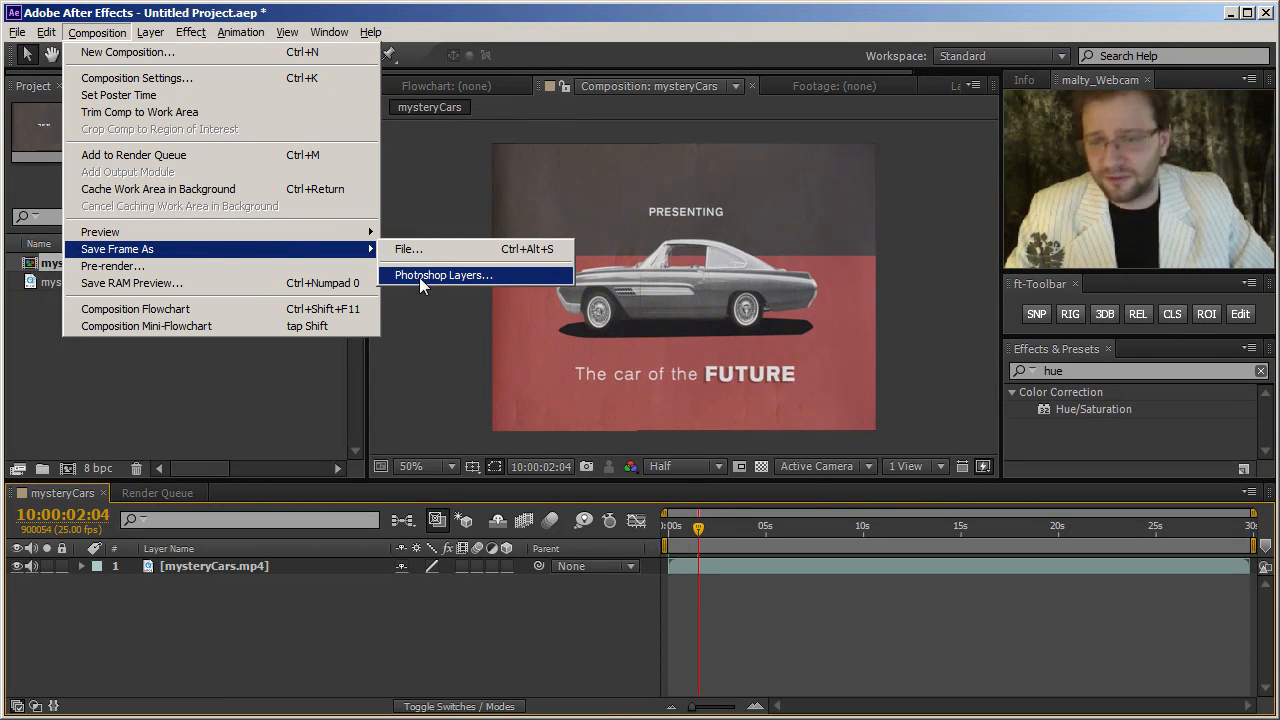
{"action": "left_click", "coordinate": [410, 250]}
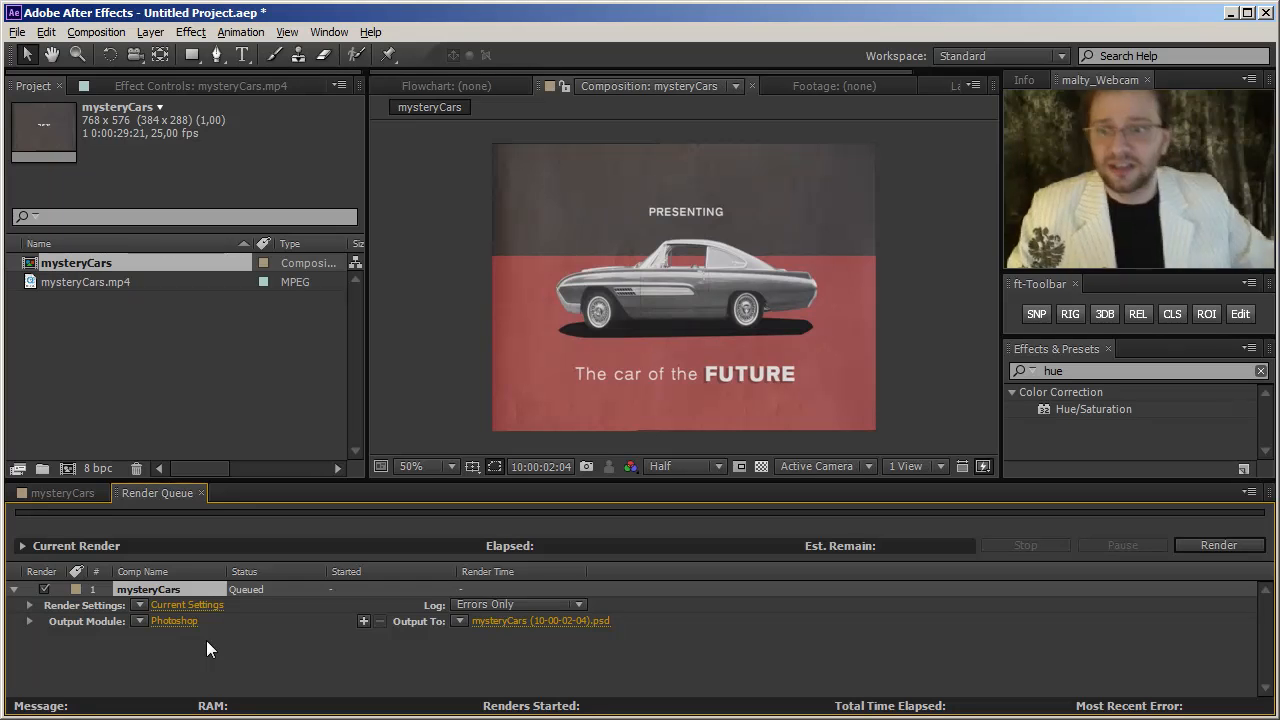
{"action": "double_click", "coordinate": [148, 589]}
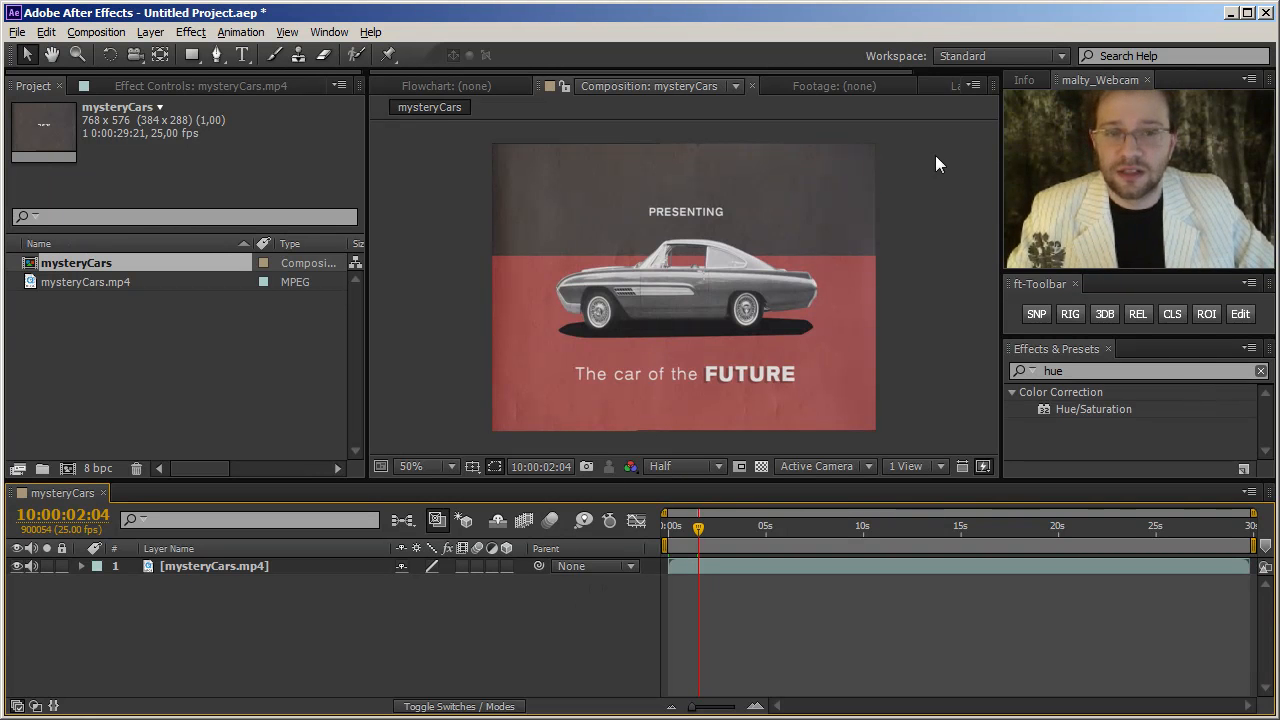
Set the start timecode of the mysteryCars composition to 0
{"action": "left_click", "coordinate": [975, 85]}
{"action": "left_click", "coordinate": [1040, 198]}
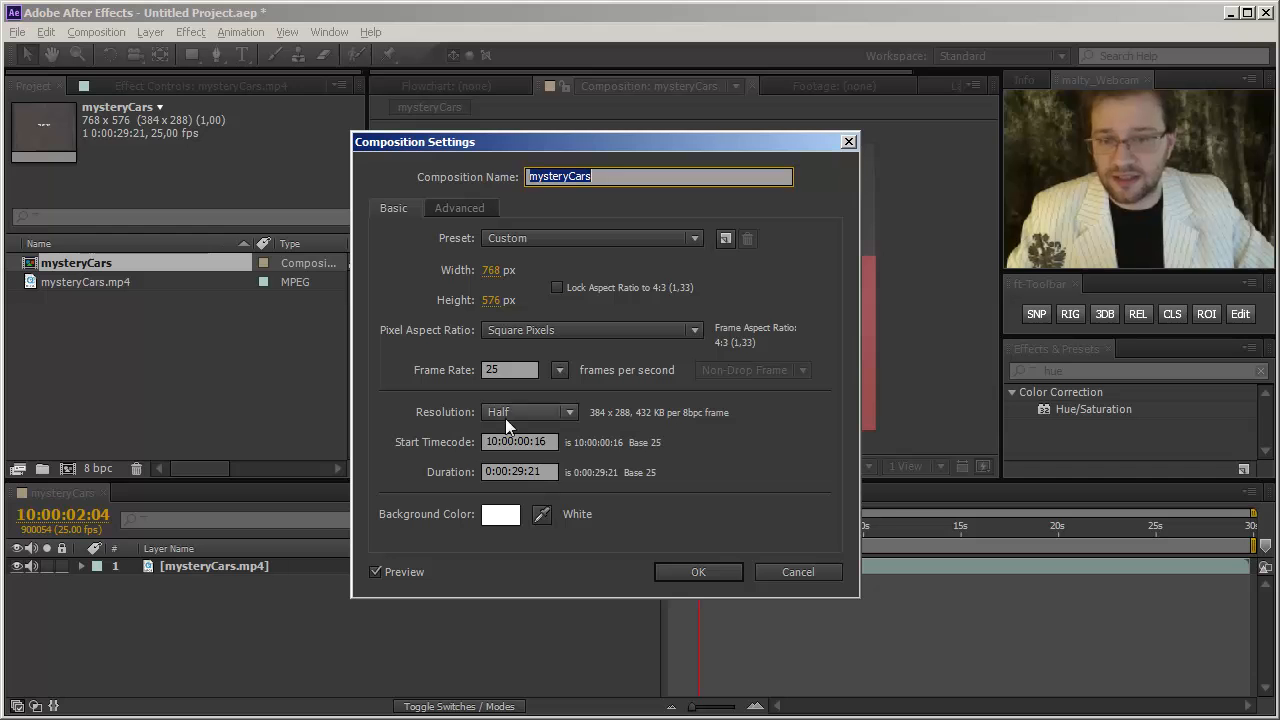
{"action": "left_click", "coordinate": [545, 443]}
{"action": "type", "text": "0"}
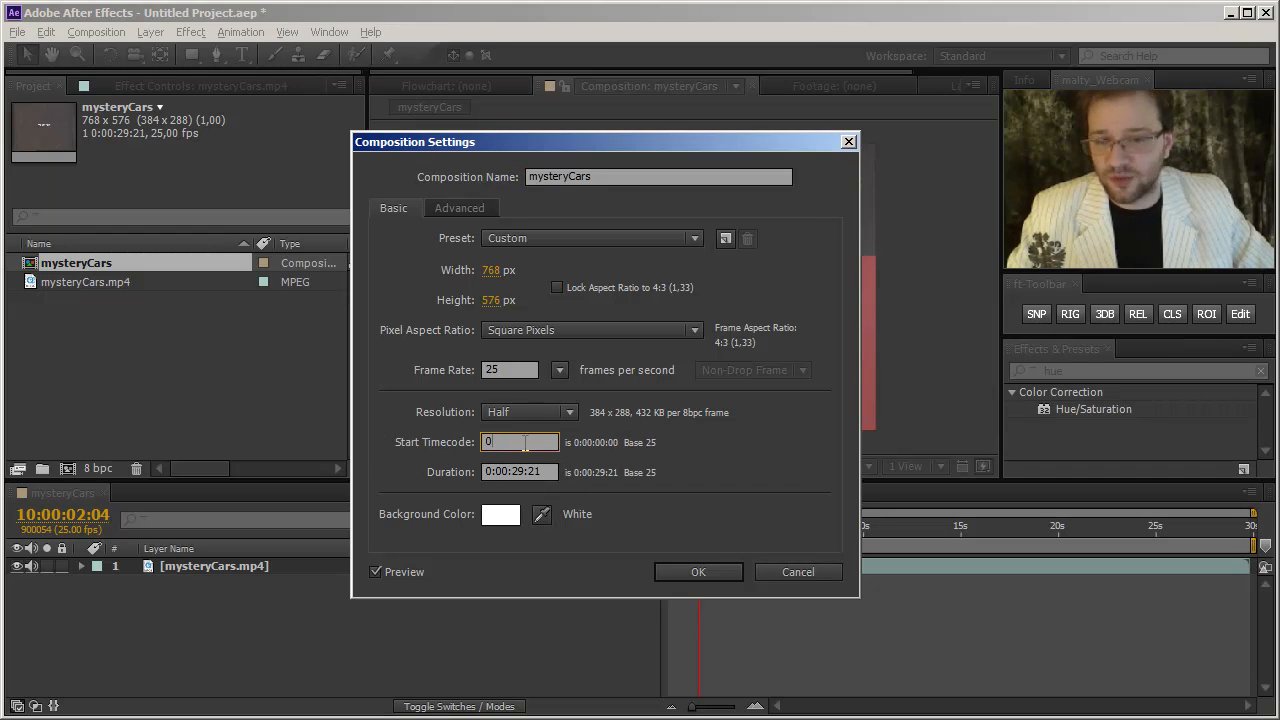
{"action": "left_click", "coordinate": [690, 571]}
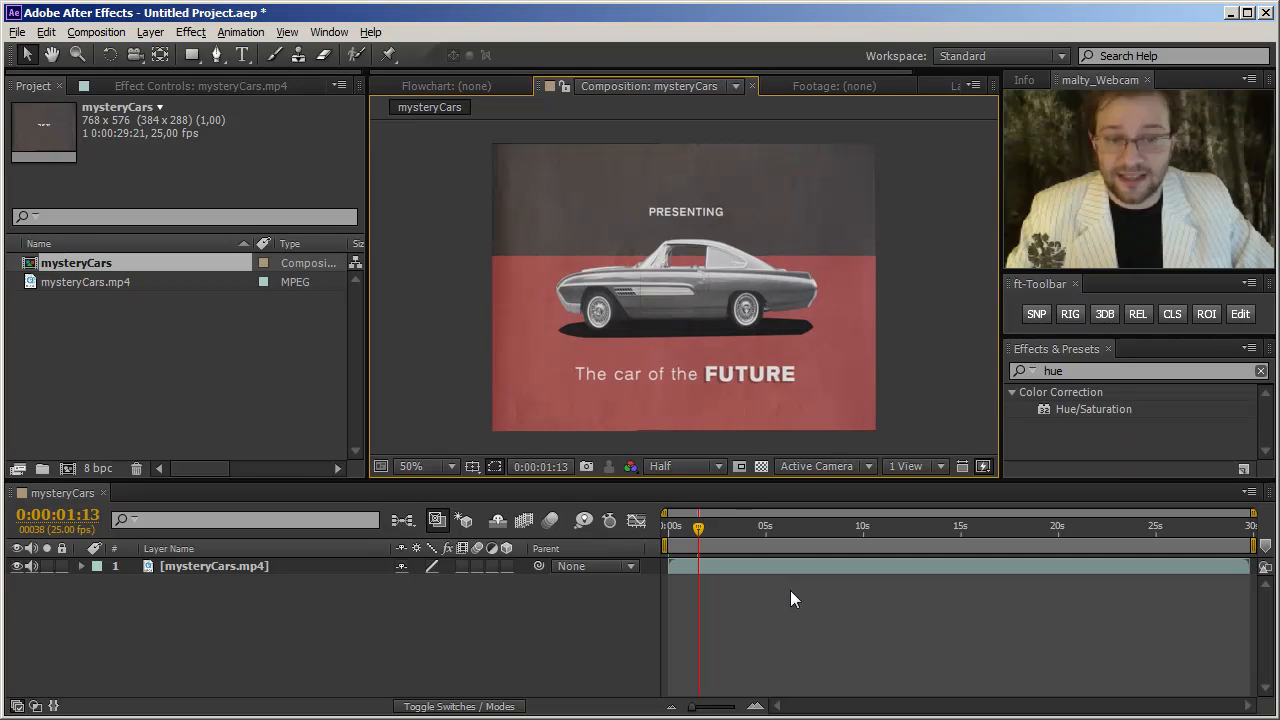
Try to take a snapshot in the unsaved project, and save the project as cars in the studying folder
{"action": "left_click", "coordinate": [1034, 312]}
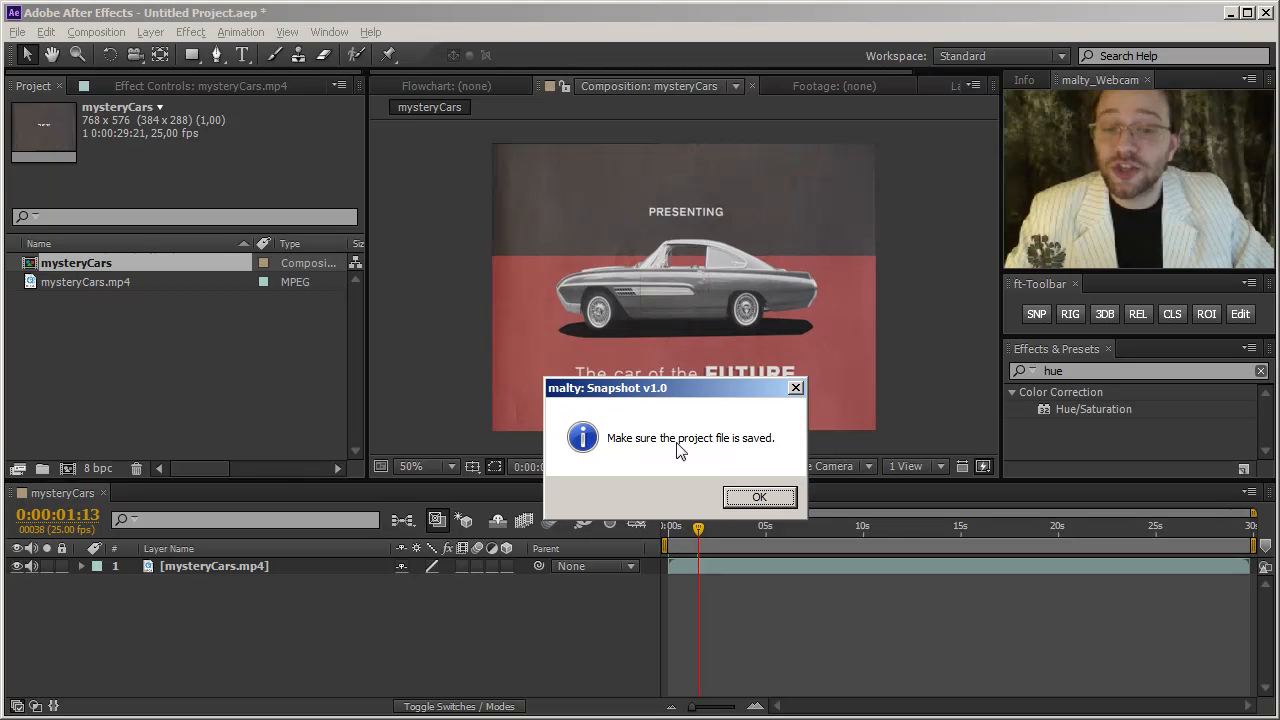
{"action": "left_click", "coordinate": [744, 496]}
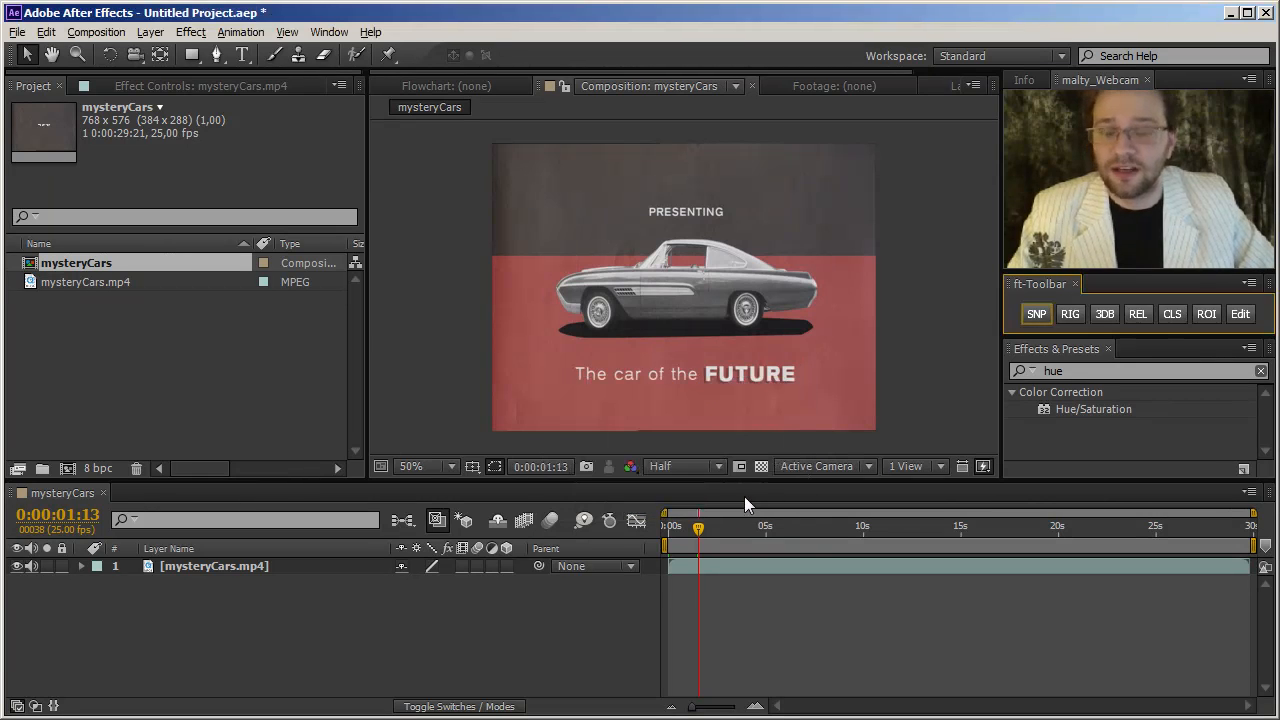
{"action": "left_click", "coordinate": [18, 32]}
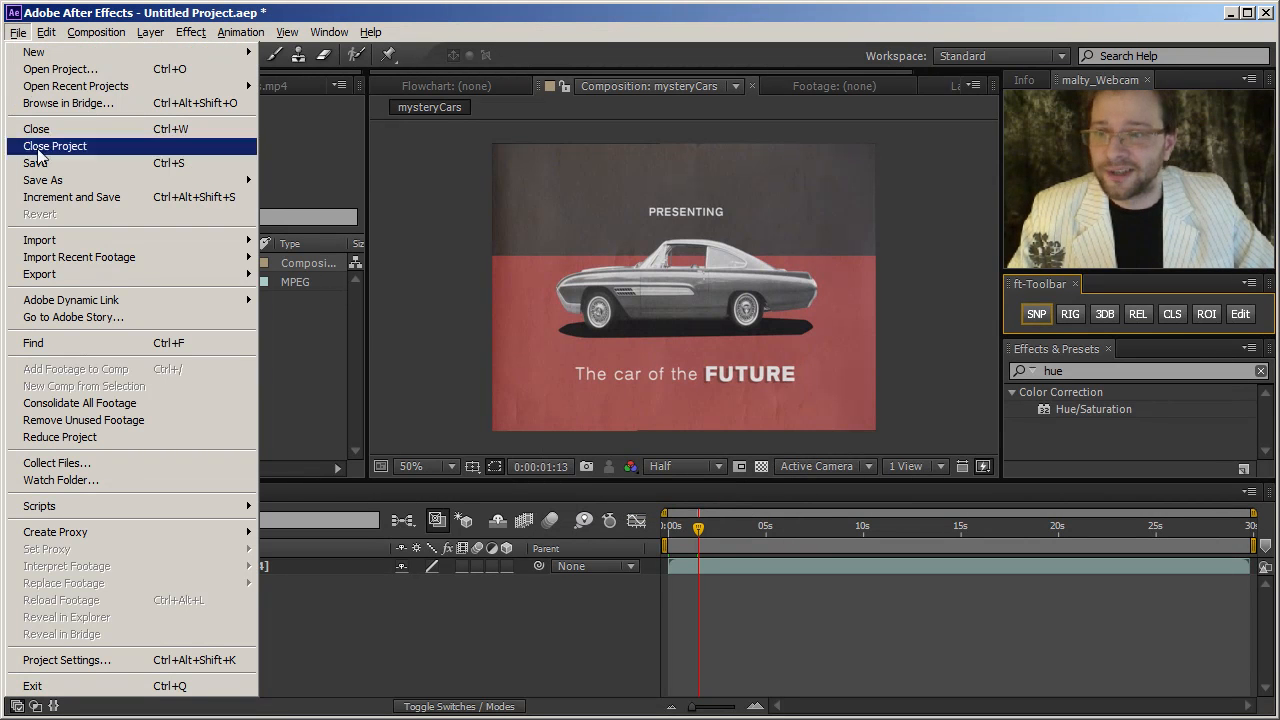
{"action": "left_click", "coordinate": [99, 170]}
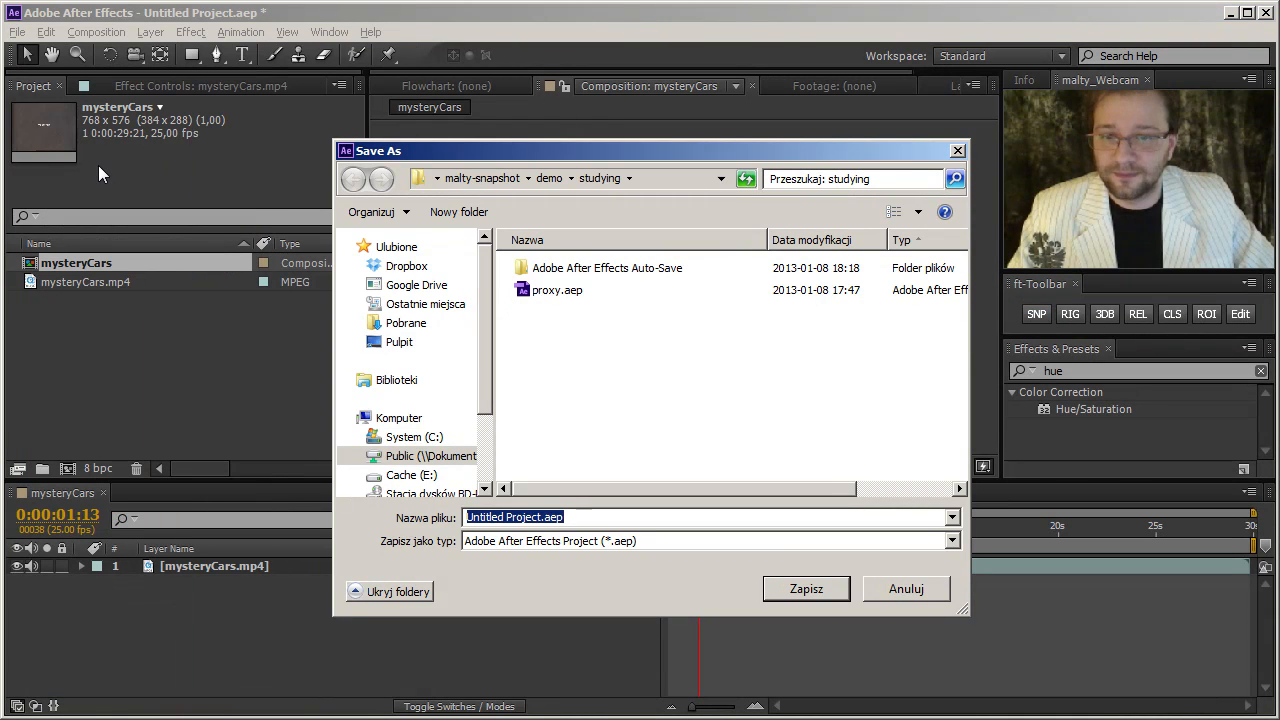
{"action": "type", "text": "cars"}
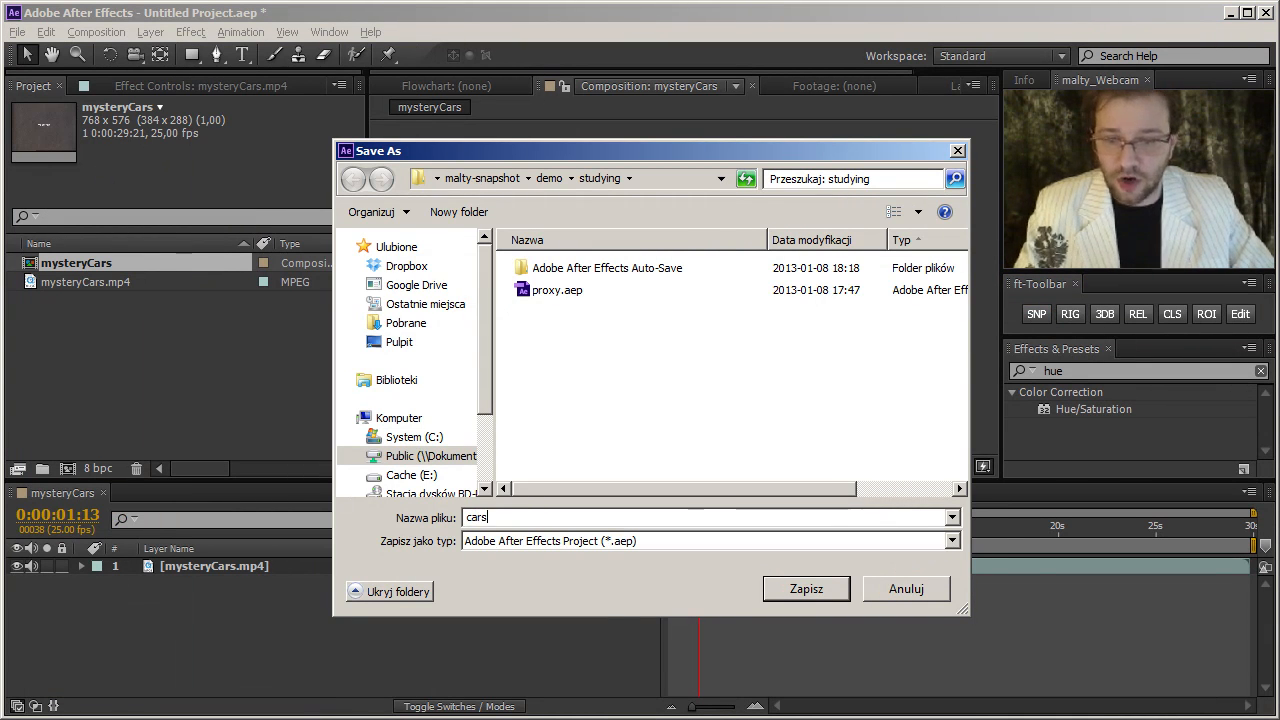
{"action": "key", "text": "Return"}
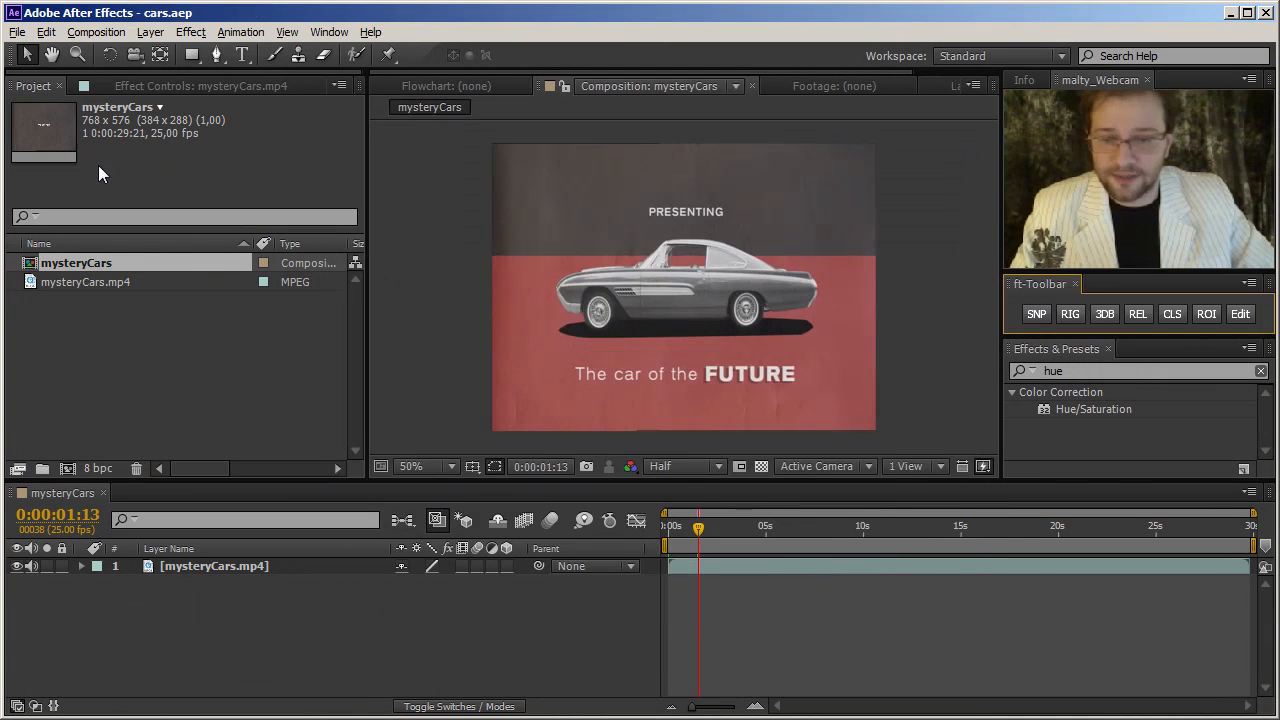
Set the snapshot filename format to $n.$f and save a full-resolution snapshot of the current mysteryCars frame along with the settings
{"action": "left_click", "coordinate": [1038, 313]}
{"action": "left_click", "coordinate": [585, 400]}
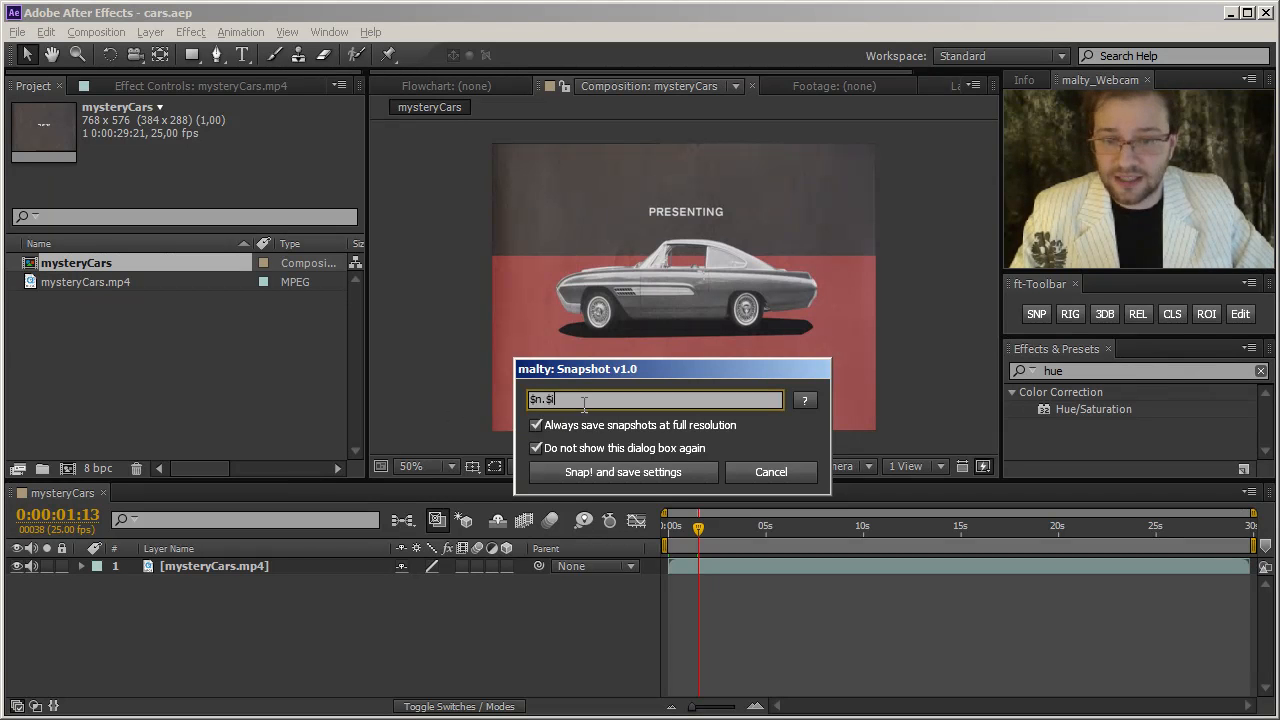
{"action": "type", "text": "f"}
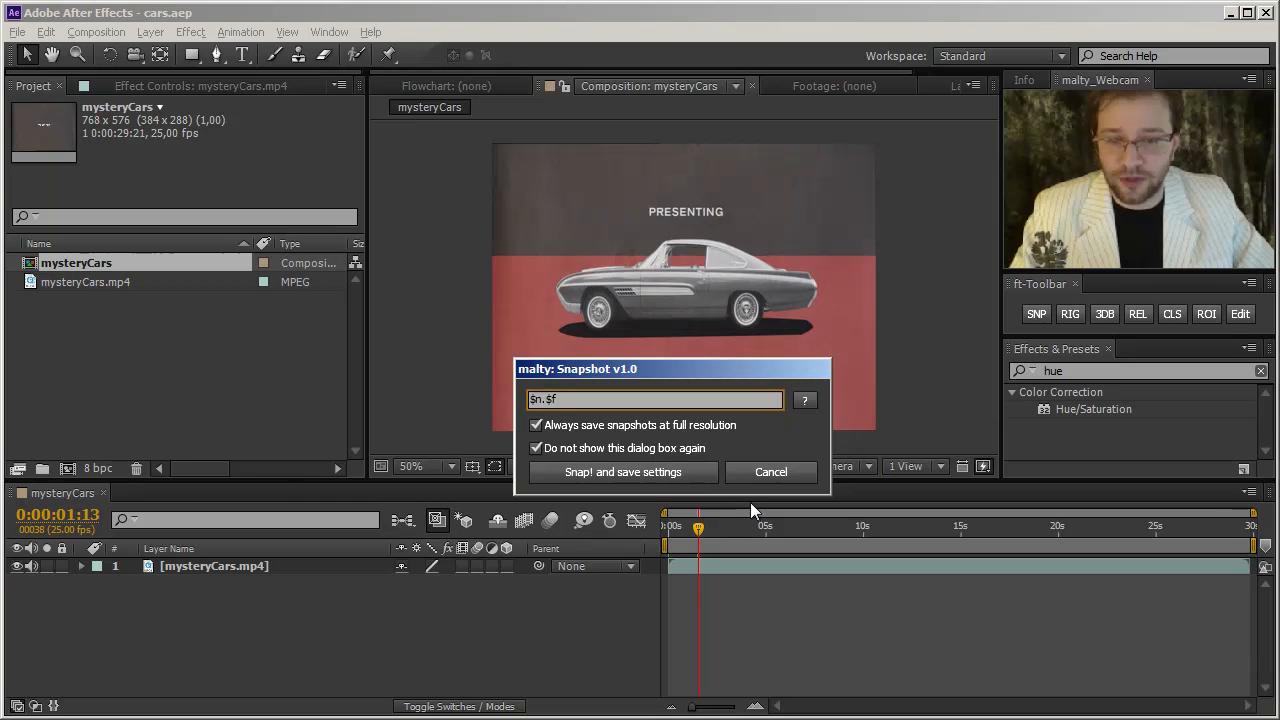
{"action": "left_click", "coordinate": [703, 481]}
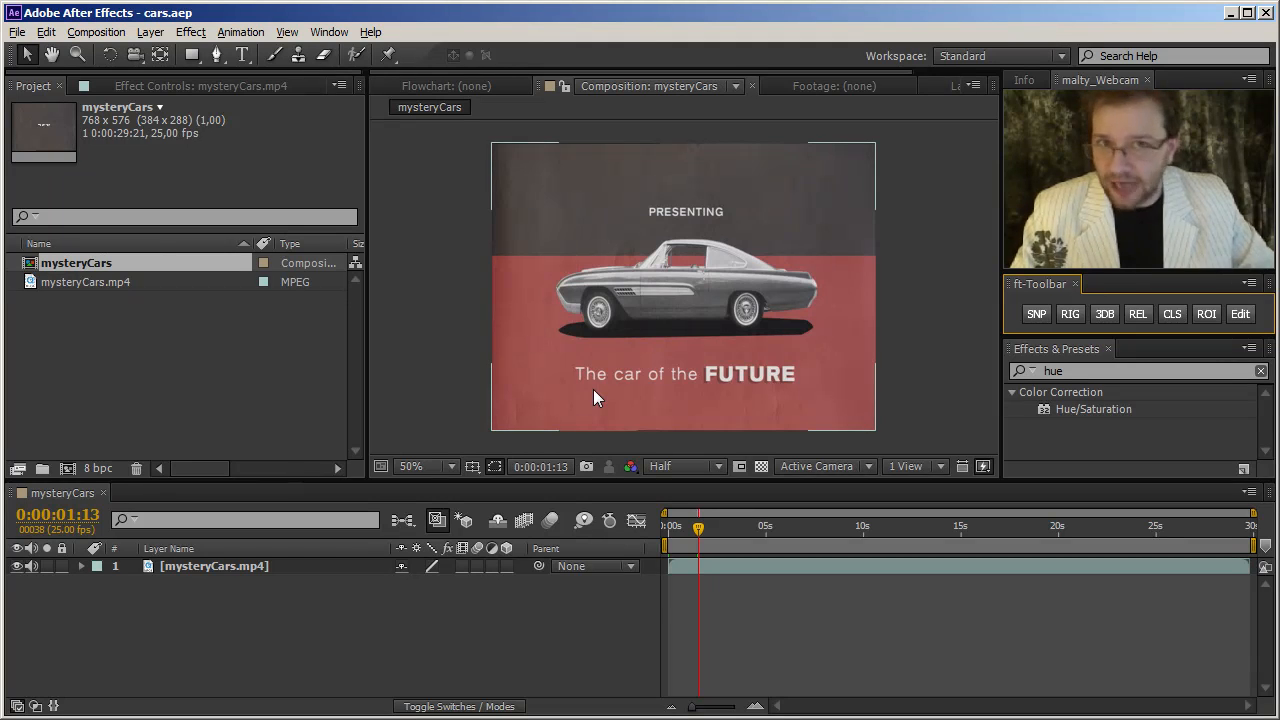
Rename the mysteryCars composition as Footage
{"action": "left_click", "coordinate": [125, 315]}
{"action": "left_click", "coordinate": [107, 270]}
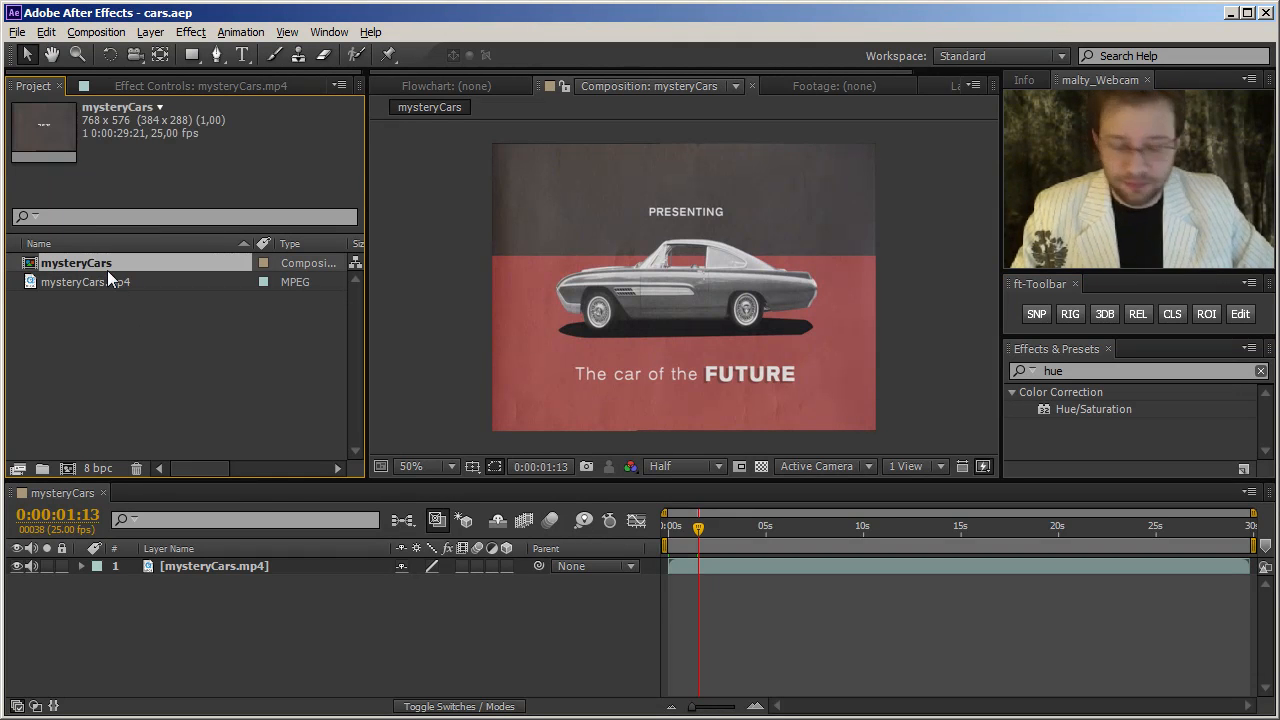
{"action": "key", "text": "Return"}
{"action": "type", "text": "Footage"}
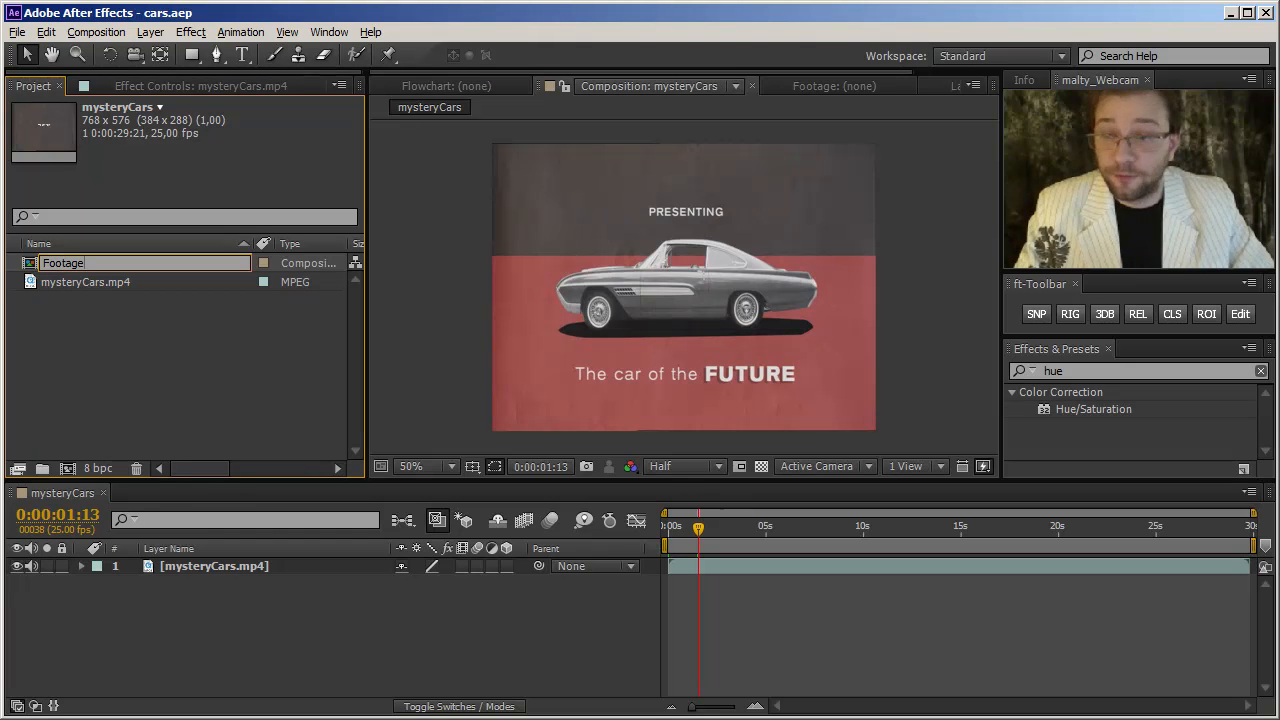
{"action": "key", "text": "Return"}
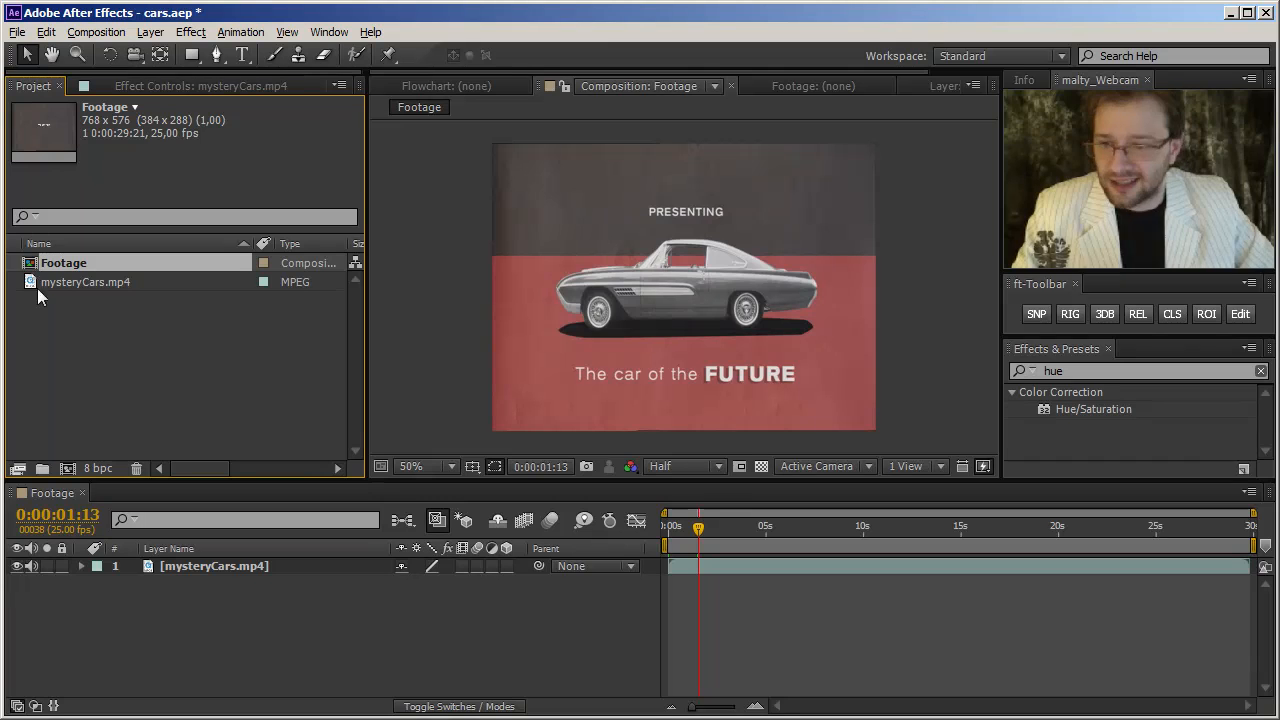
Create a new composition from the Footage composition and rename it 01
{"action": "left_click_drag", "start_coordinate": [76, 462], "coordinate": [75, 463]}
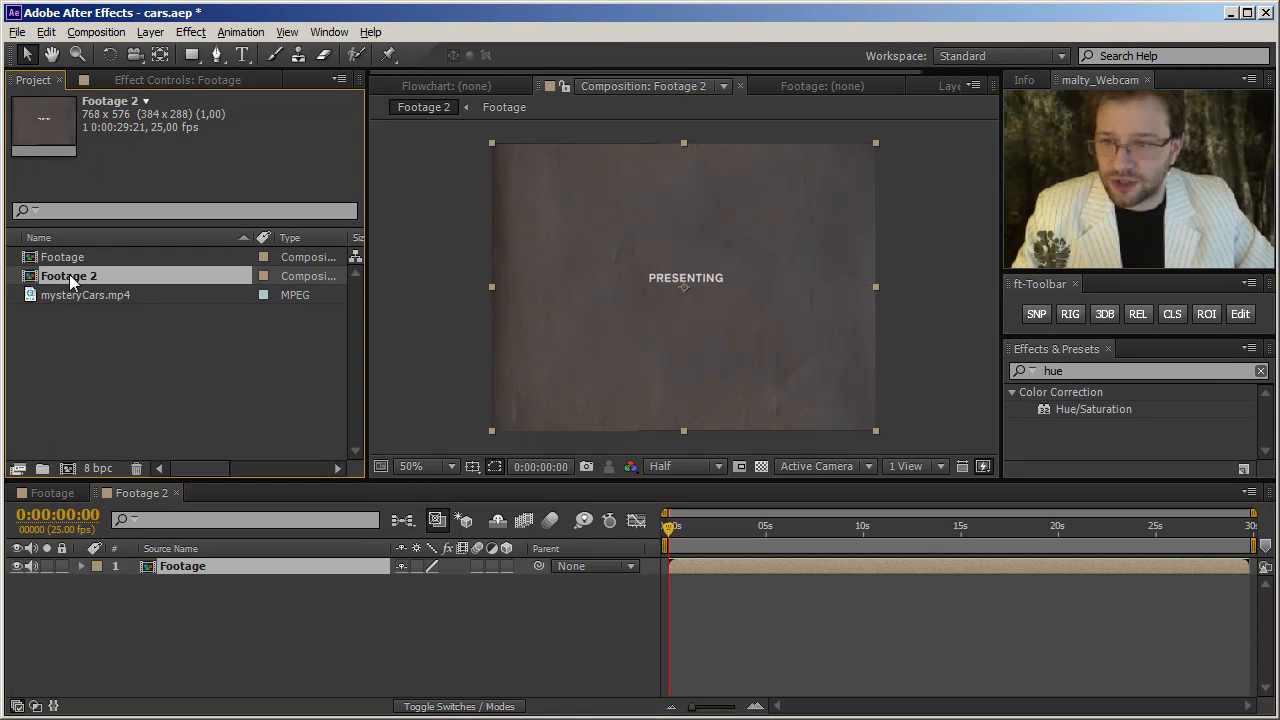
{"action": "key", "text": "Return"}
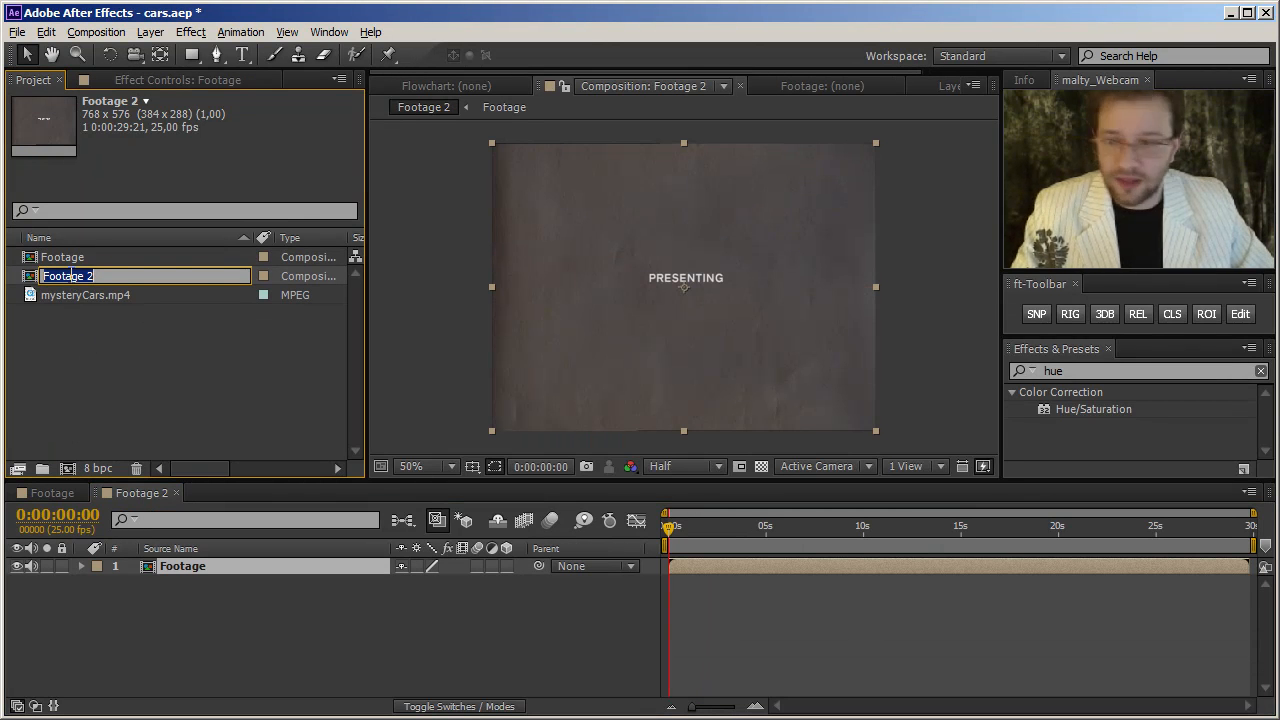
{"action": "type", "text": "01"}
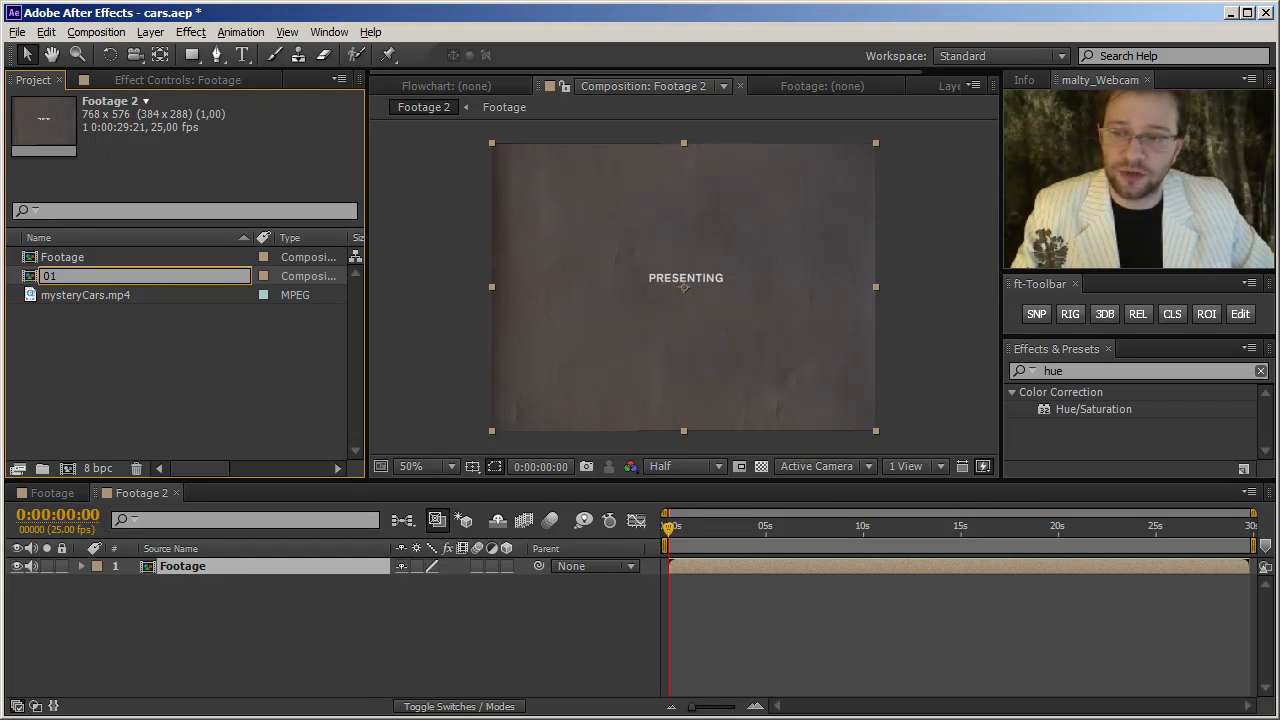
{"action": "key", "text": "Return"}
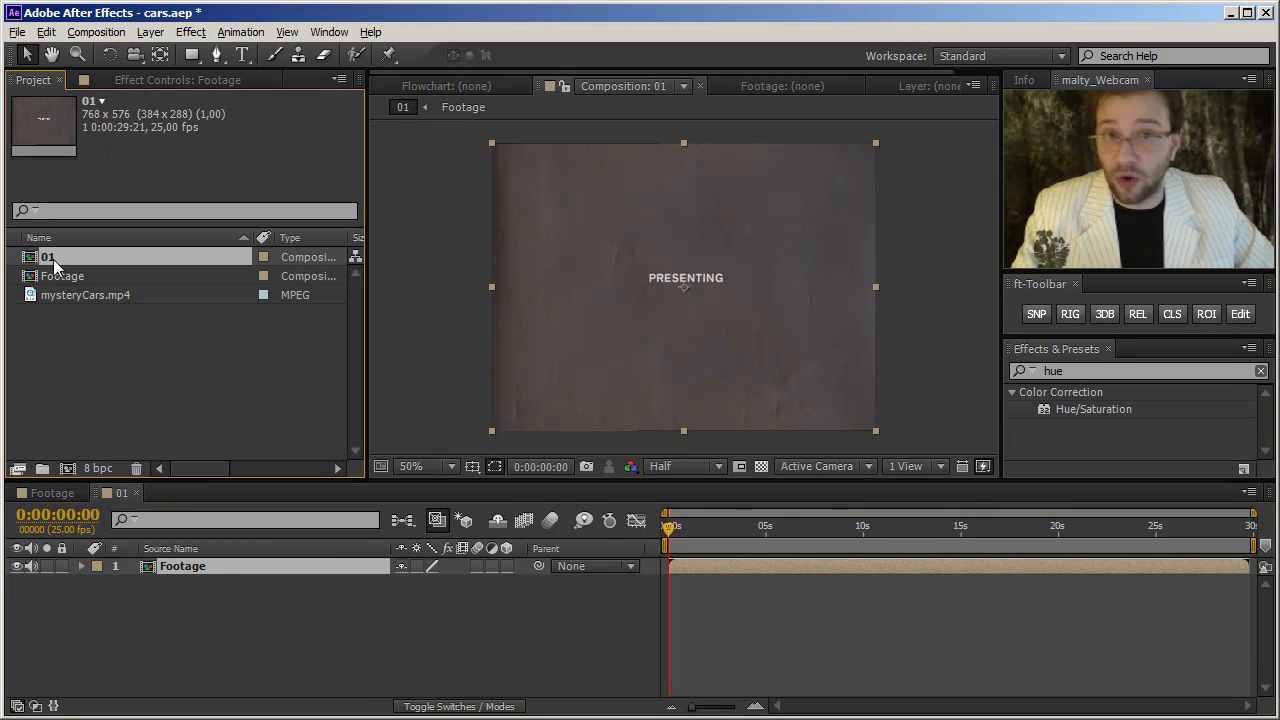
End the work area of composition 01 at 0:00:02:22 and trim the composition to the work area
{"action": "left_click", "coordinate": [673, 530]}
{"action": "left_click_drag", "start_coordinate": [697, 540], "coordinate": [728, 540]}
{"action": "key", "text": "n"}
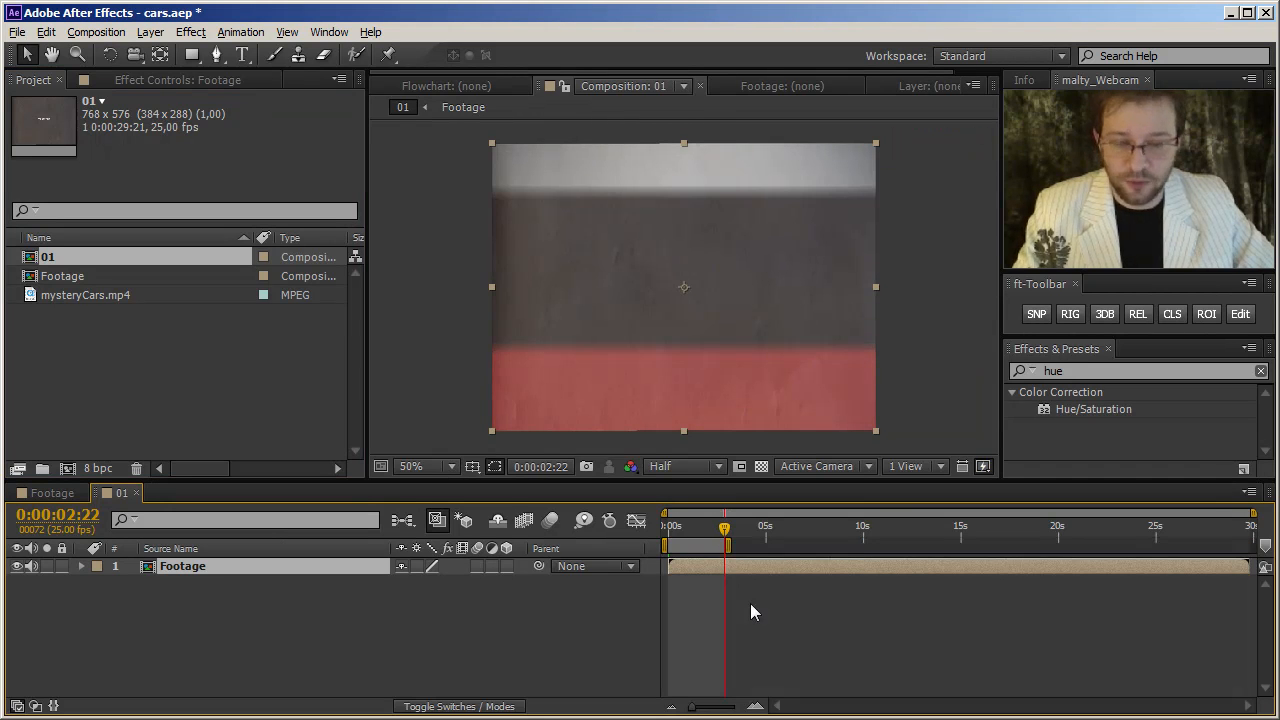
{"action": "right_click", "coordinate": [697, 545]}
{"action": "left_click", "coordinate": [725, 592]}
Take a snapshot of composition 01 at 0:00:01:12 and reveal the imported PNG in the malty_Snapshot folder
{"action": "left_click_drag", "start_coordinate": [674, 545], "coordinate": [954, 570]}
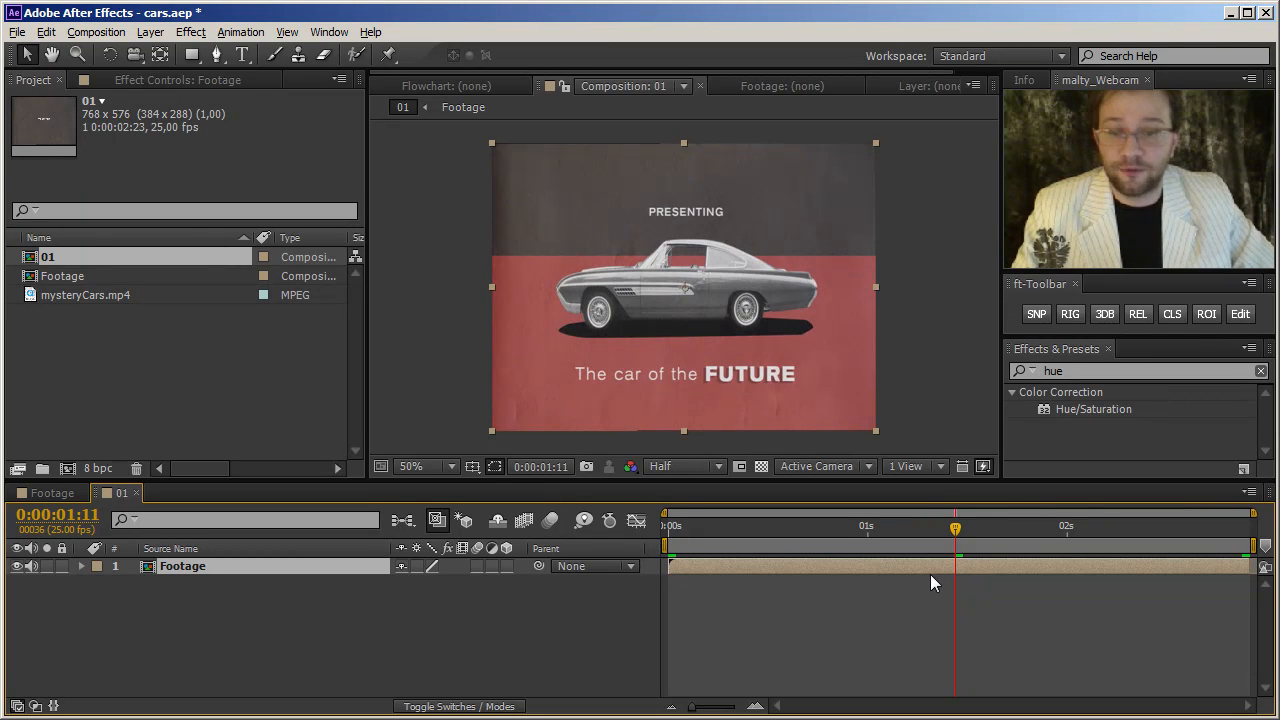
{"action": "left_click_drag", "start_coordinate": [956, 530], "coordinate": [962, 540]}
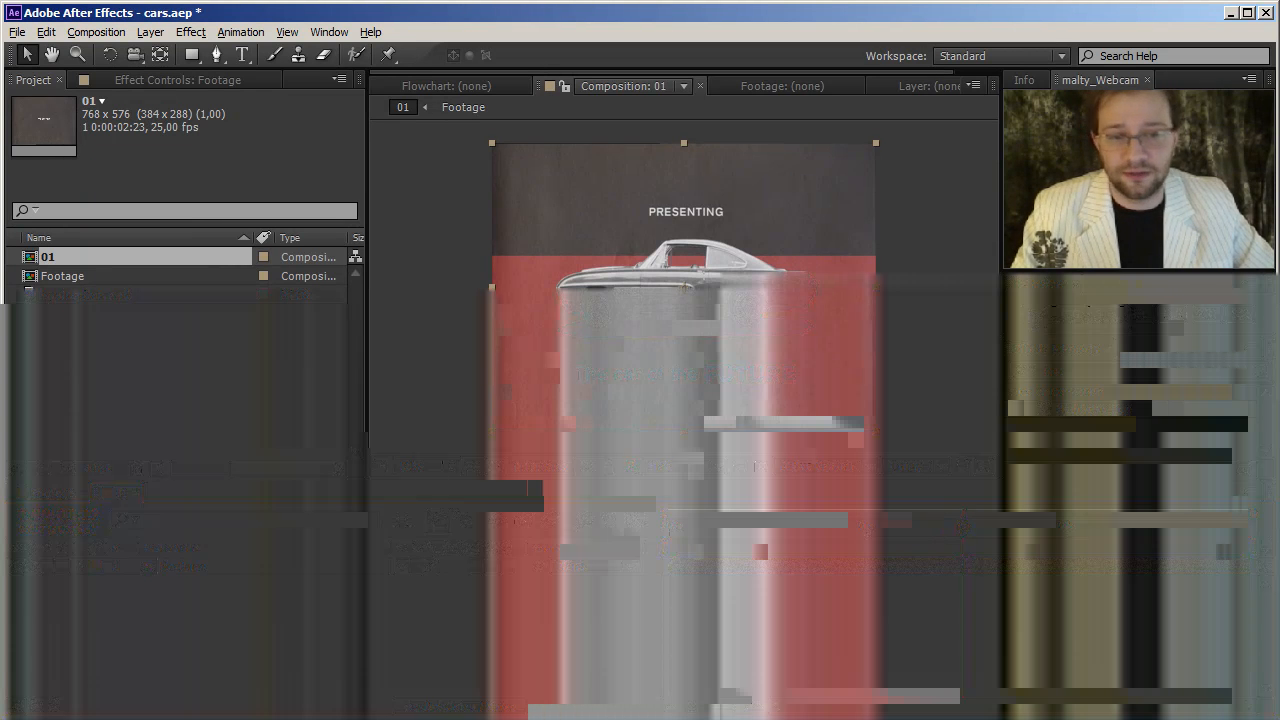
{"action": "left_click", "coordinate": [1039, 314]}
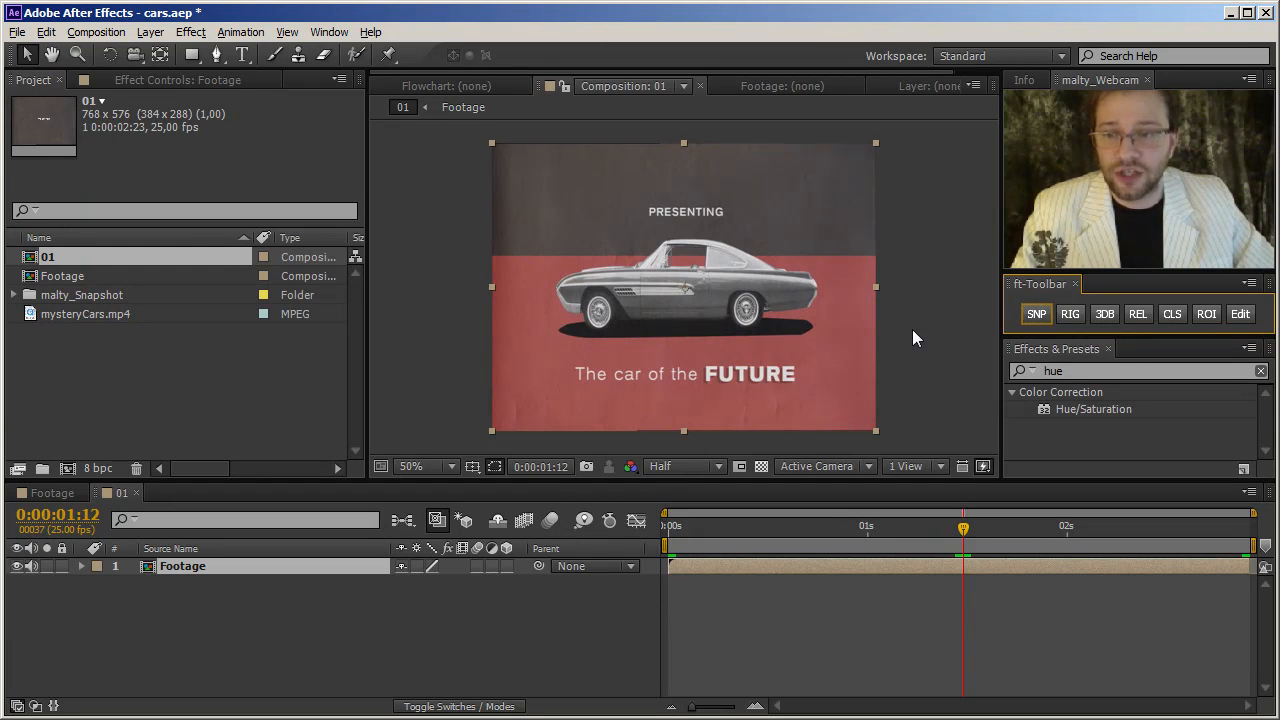
{"action": "left_click", "coordinate": [14, 295]}
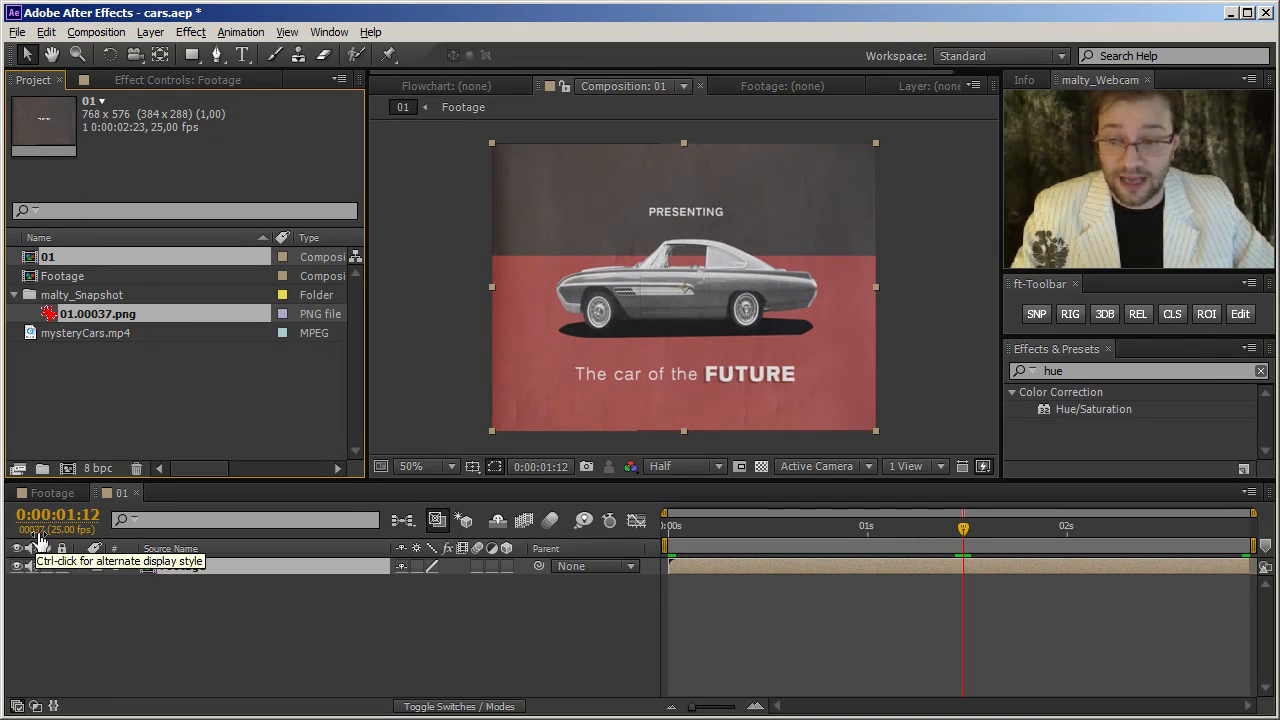
{"action": "left_click", "coordinate": [139, 329]}
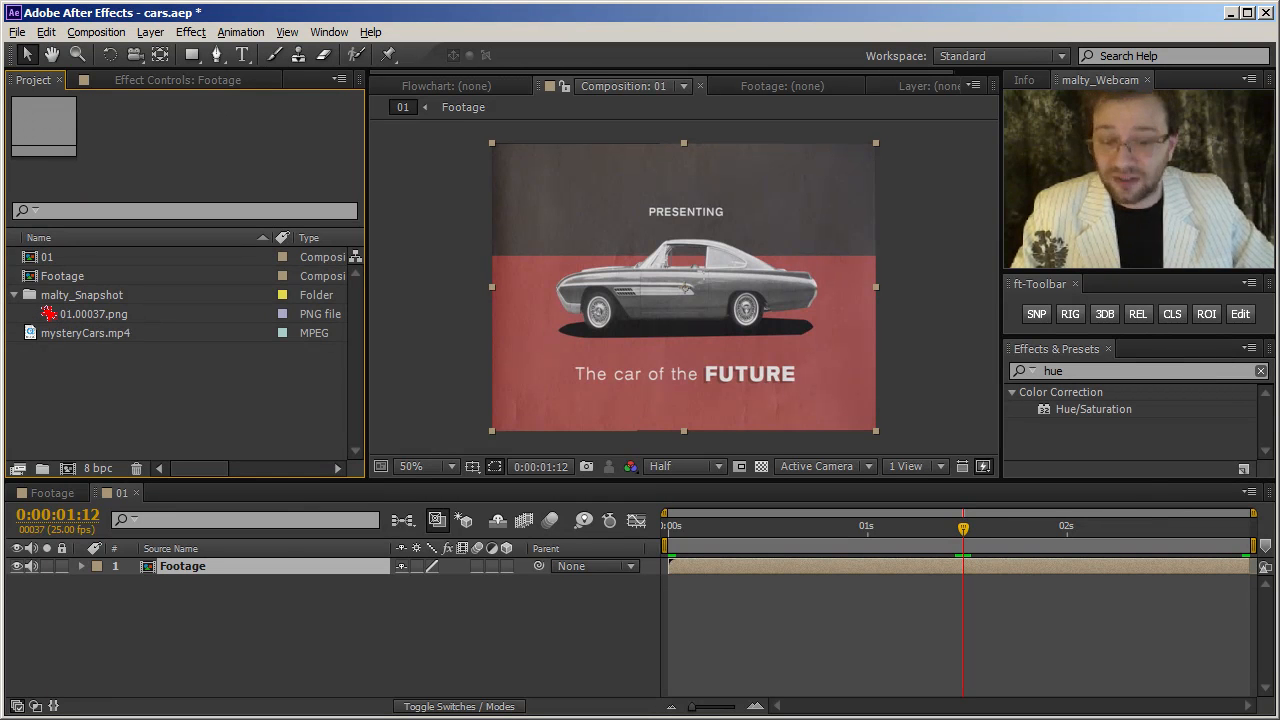
Open 01.00037.png from the studying folder in Photoshop and remove the PRESENTING text above the car with the Patch tool
{"action": "key", "text": "alt+Tab"}
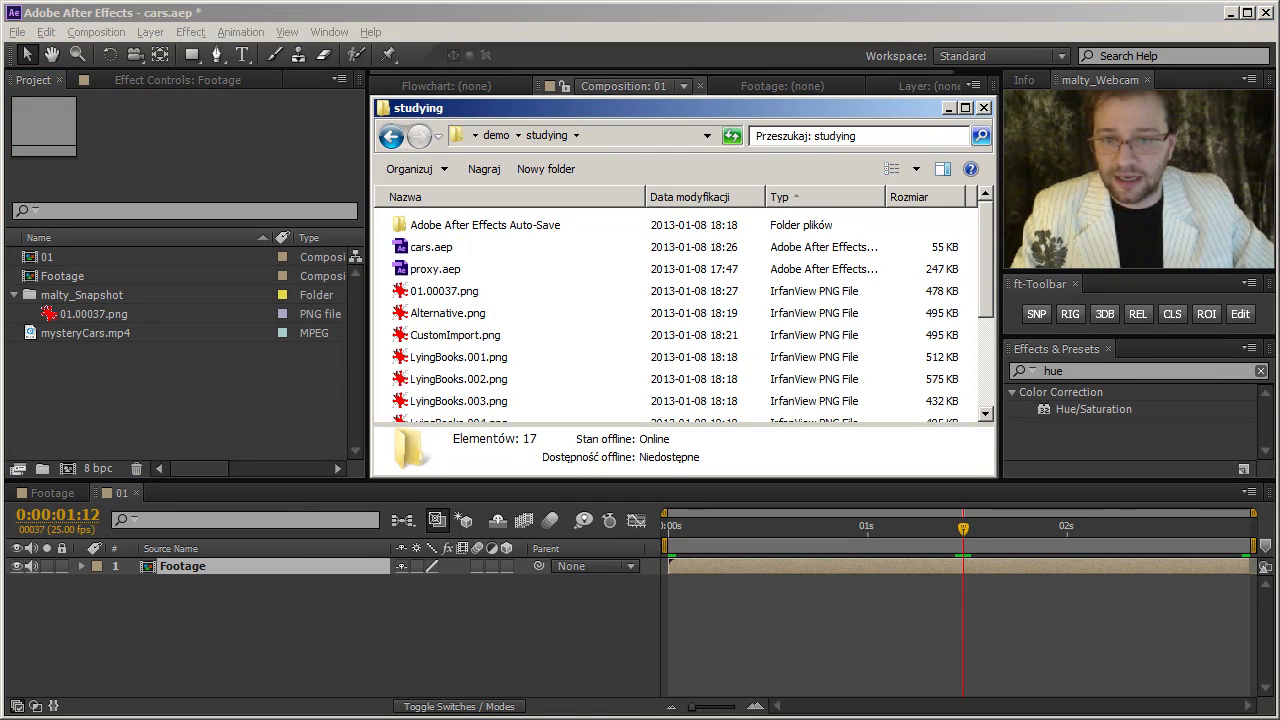
{"action": "left_click", "coordinate": [438, 292]}
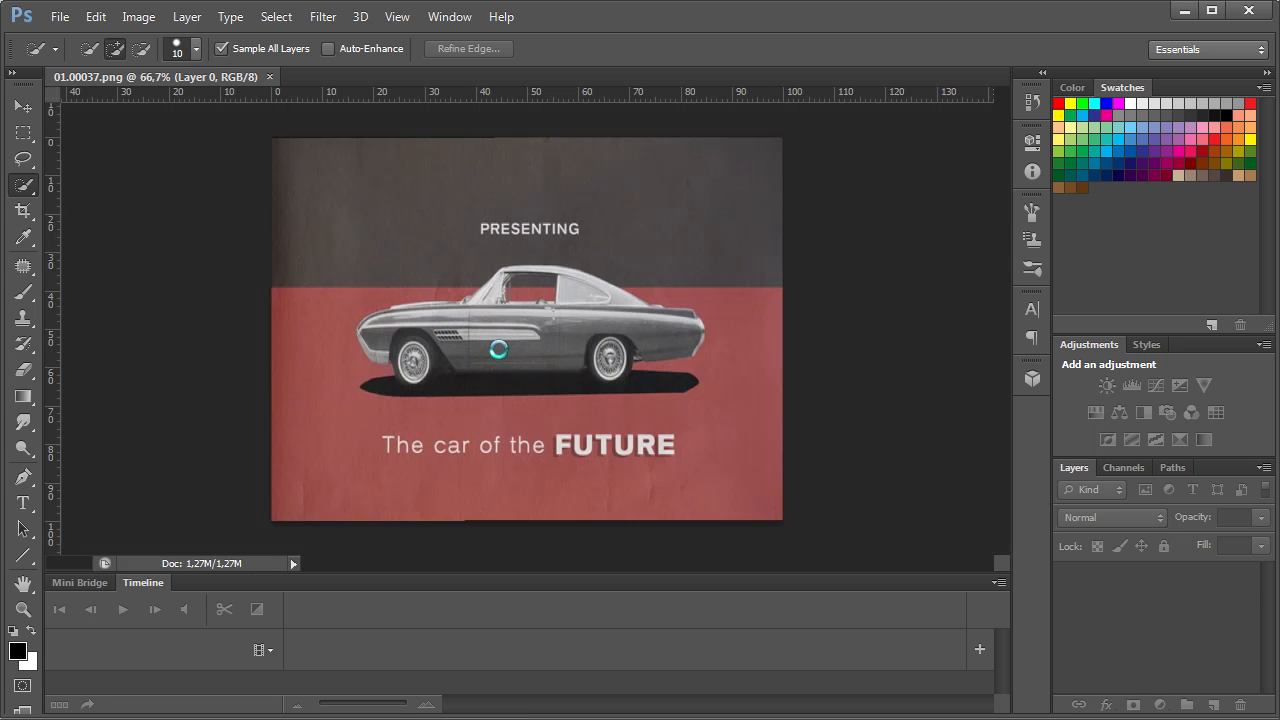
{"action": "left_click", "coordinate": [23, 265]}
{"action": "mouse_move", "coordinate": [518, 216]}
{"action": "left_mouse_down"}
{"action": "mouse_move", "coordinate": [484, 232]}
{"action": "mouse_move", "coordinate": [490, 251]}
{"action": "mouse_move", "coordinate": [602, 247]}
{"action": "mouse_move", "coordinate": [586, 224]}
{"action": "mouse_move", "coordinate": [518, 217]}
{"action": "mouse_move", "coordinate": [640, 205]}
{"action": "left_mouse_up"}
{"action": "key", "text": "ctrl+d"}
Patch out the text "The car of the FUTURE" below the car with clean red background, and save the PNG
{"action": "mouse_move", "coordinate": [686, 440]}
{"action": "left_mouse_down"}
{"action": "mouse_move", "coordinate": [445, 432]}
{"action": "mouse_move", "coordinate": [376, 446]}
{"action": "mouse_move", "coordinate": [410, 469]}
{"action": "mouse_move", "coordinate": [645, 463]}
{"action": "mouse_move", "coordinate": [680, 456]}
{"action": "mouse_move", "coordinate": [682, 440]}
{"action": "left_mouse_up"}
{"action": "left_click_drag", "start_coordinate": [600, 447], "coordinate": [602, 500]}
{"action": "left_click", "coordinate": [692, 518]}
{"action": "mouse_move", "coordinate": [667, 427]}
{"action": "left_mouse_down"}
{"action": "mouse_move", "coordinate": [622, 428]}
{"action": "mouse_move", "coordinate": [653, 478]}
{"action": "mouse_move", "coordinate": [656, 440]}
{"action": "mouse_move", "coordinate": [542, 460]}
{"action": "left_mouse_up"}
{"action": "left_click", "coordinate": [655, 499]}
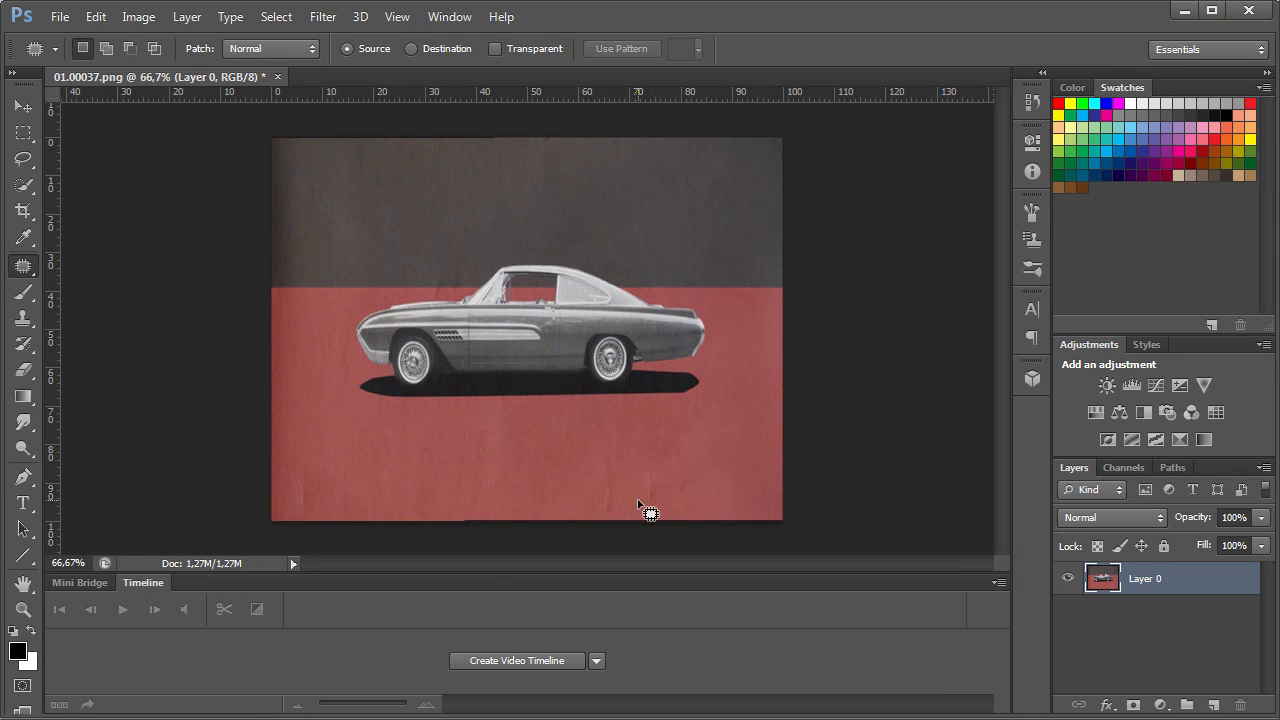
{"action": "key", "text": "ctrl+s"}
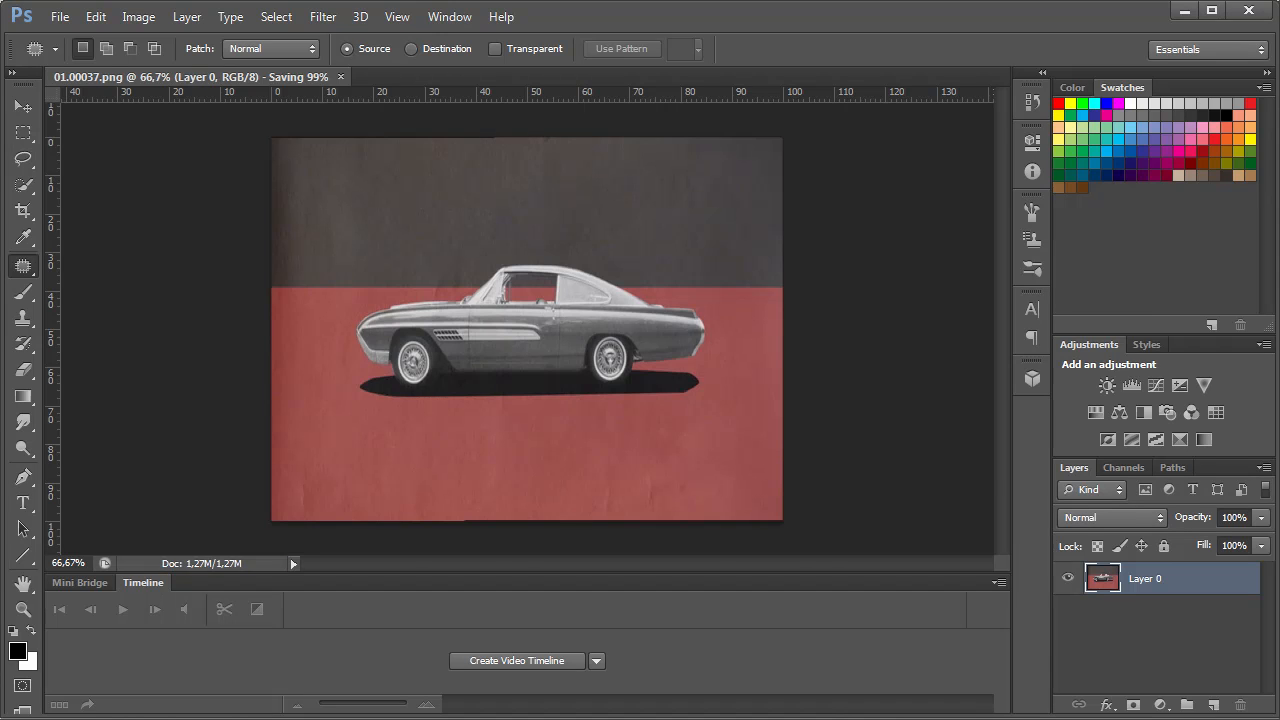
Switch back to After Effects and add the edited 01.00037.png to composition 01 above the Footage layer
{"action": "key", "text": "alt+Tab"}
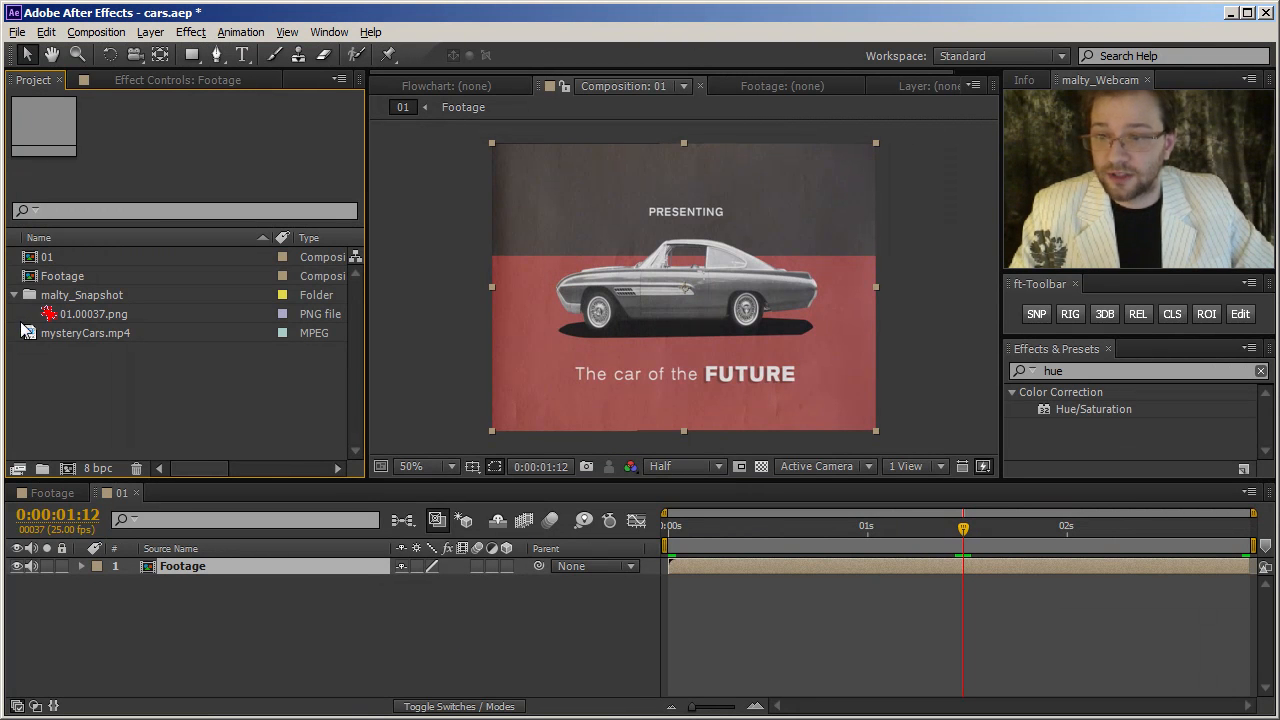
{"action": "left_click", "coordinate": [113, 314]}
{"action": "key", "text": "ctrl+slash"}
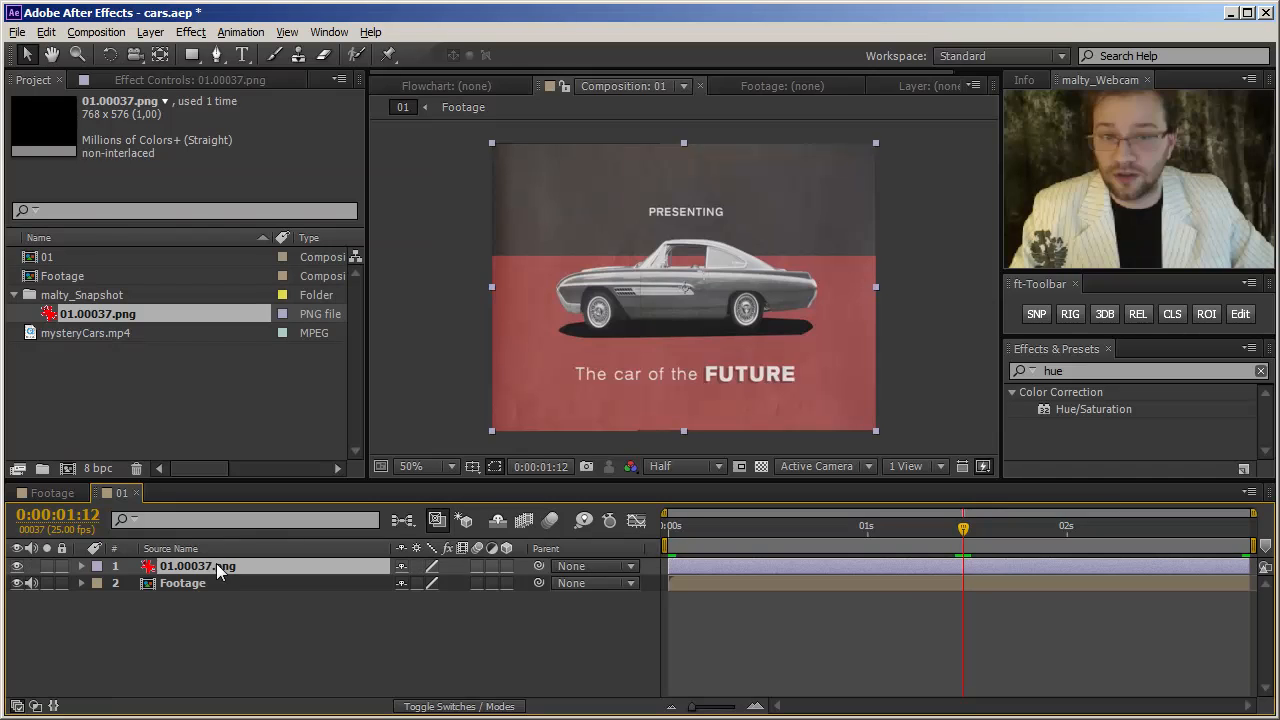
Draw two rectangular masks on the 01.00037.png layer, around the lower slogan area and the PRESENTING text area
{"action": "left_click", "coordinate": [189, 54]}
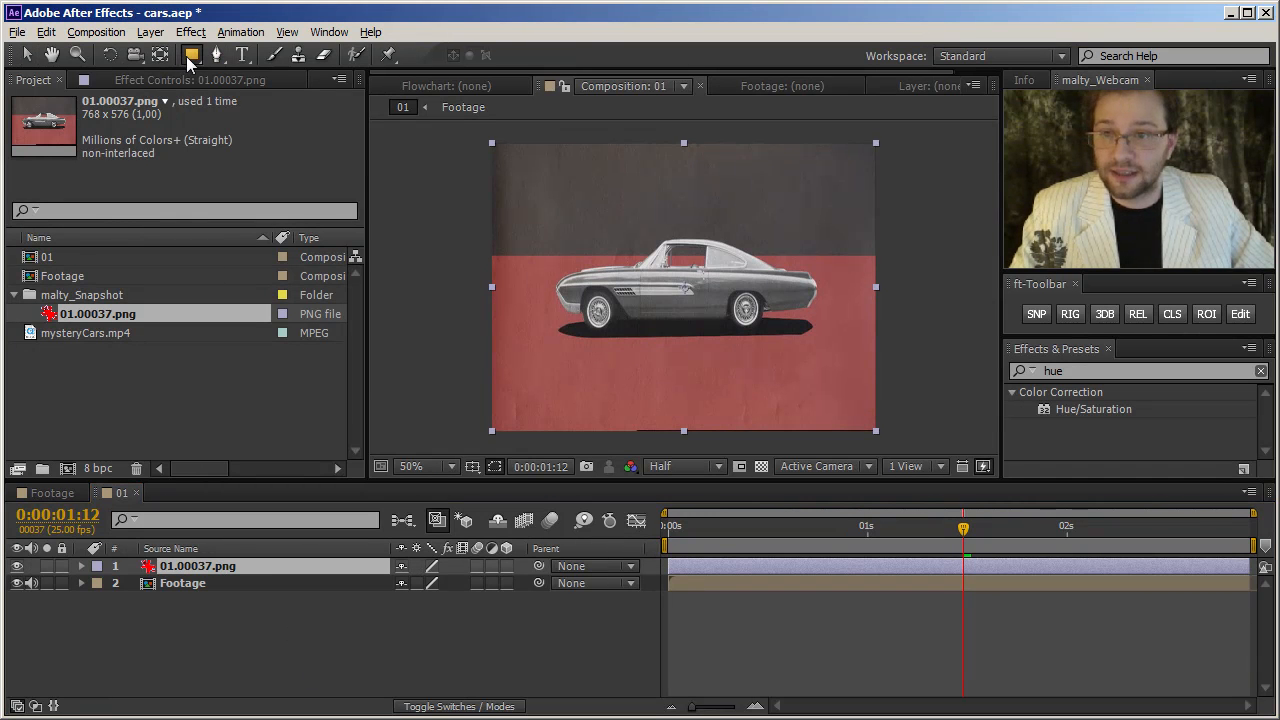
{"action": "left_click_drag", "start_coordinate": [448, 349], "coordinate": [872, 431]}
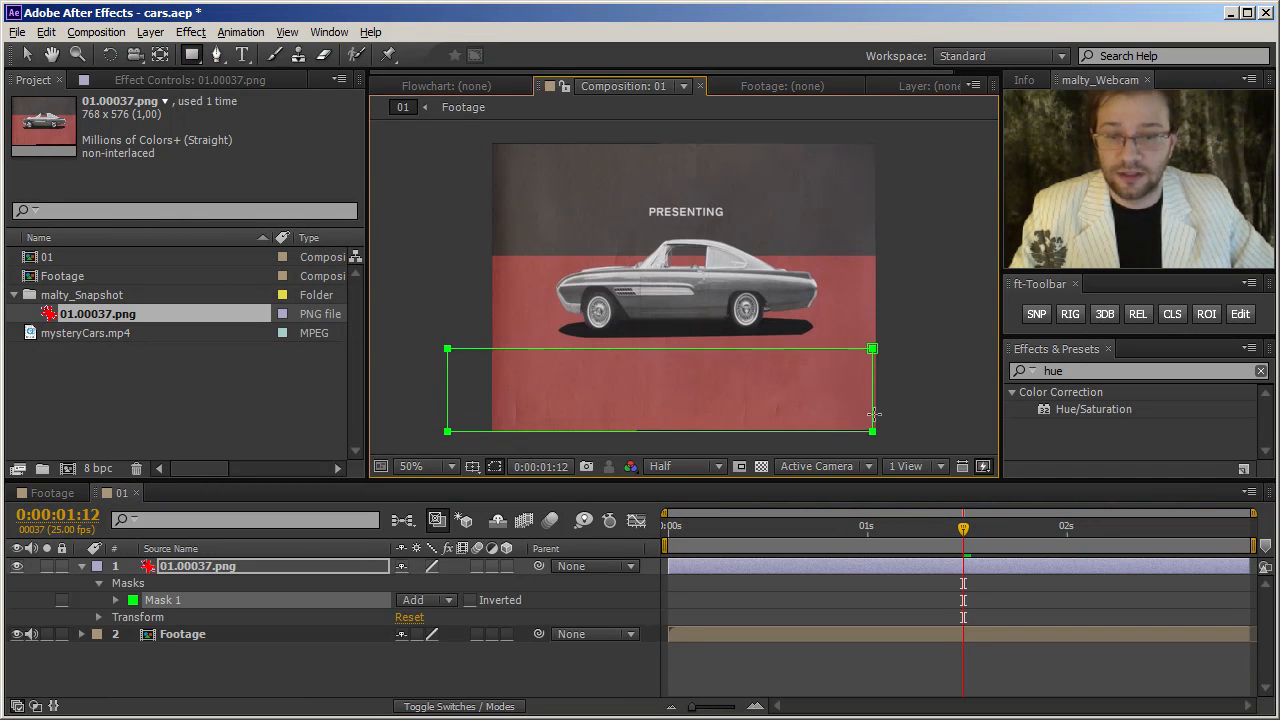
{"action": "left_click_drag", "start_coordinate": [514, 205], "coordinate": [812, 225]}
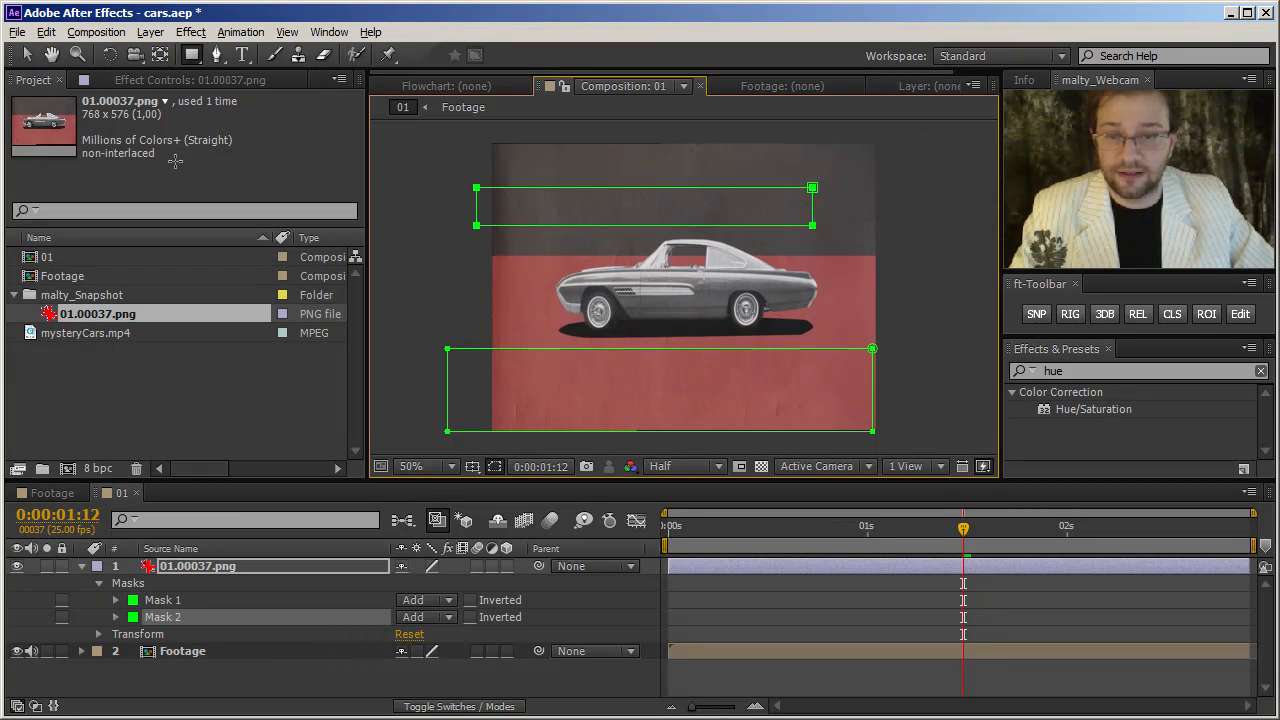
{"action": "key", "text": "v"}
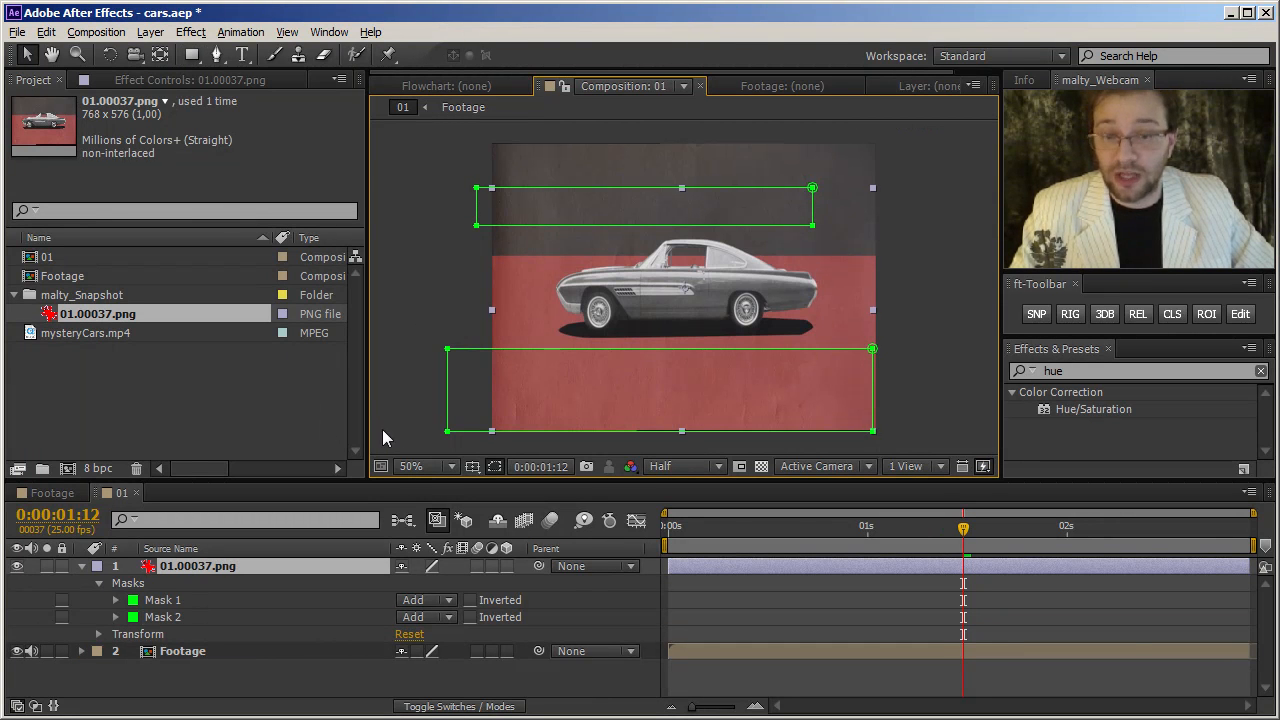
Hide the layer controls in the composition view and scrub composition 01 to 0:00:01:12 to check the text removal
{"action": "key", "text": "ctrl+shift+h"}
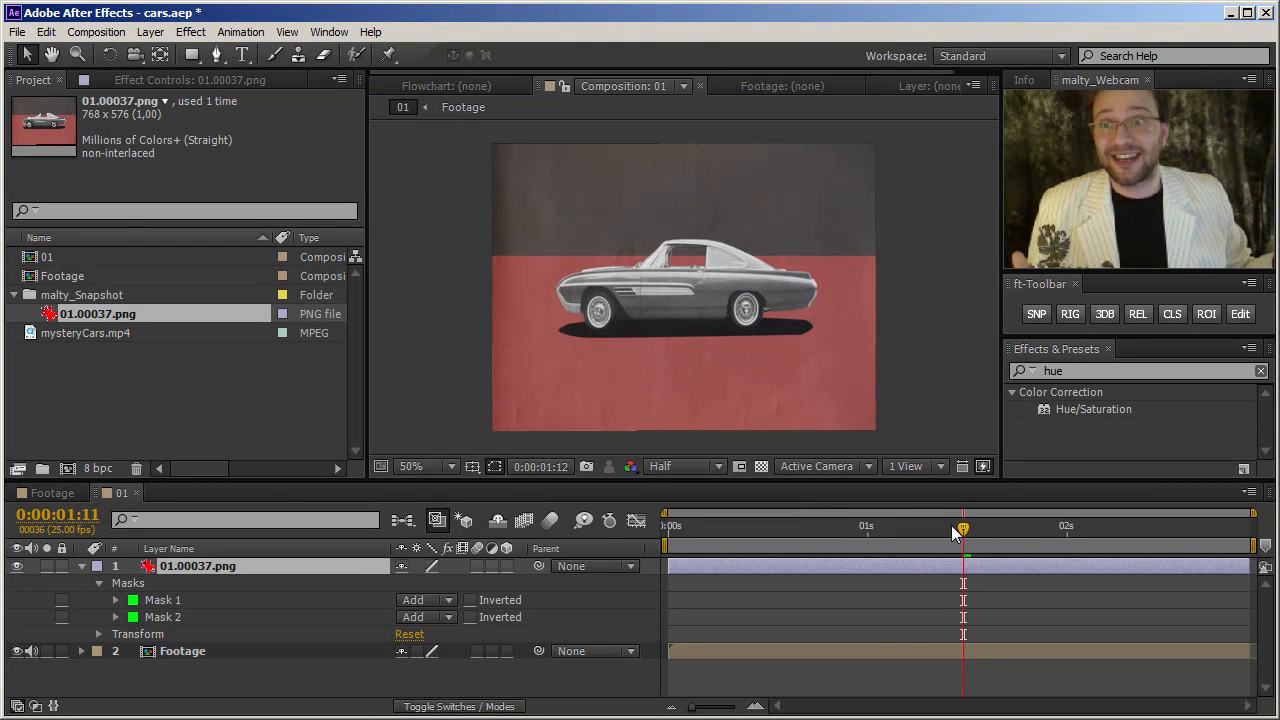
{"action": "left_click", "coordinate": [874, 526]}
{"action": "left_click_drag", "start_coordinate": [875, 526], "coordinate": [963, 545]}
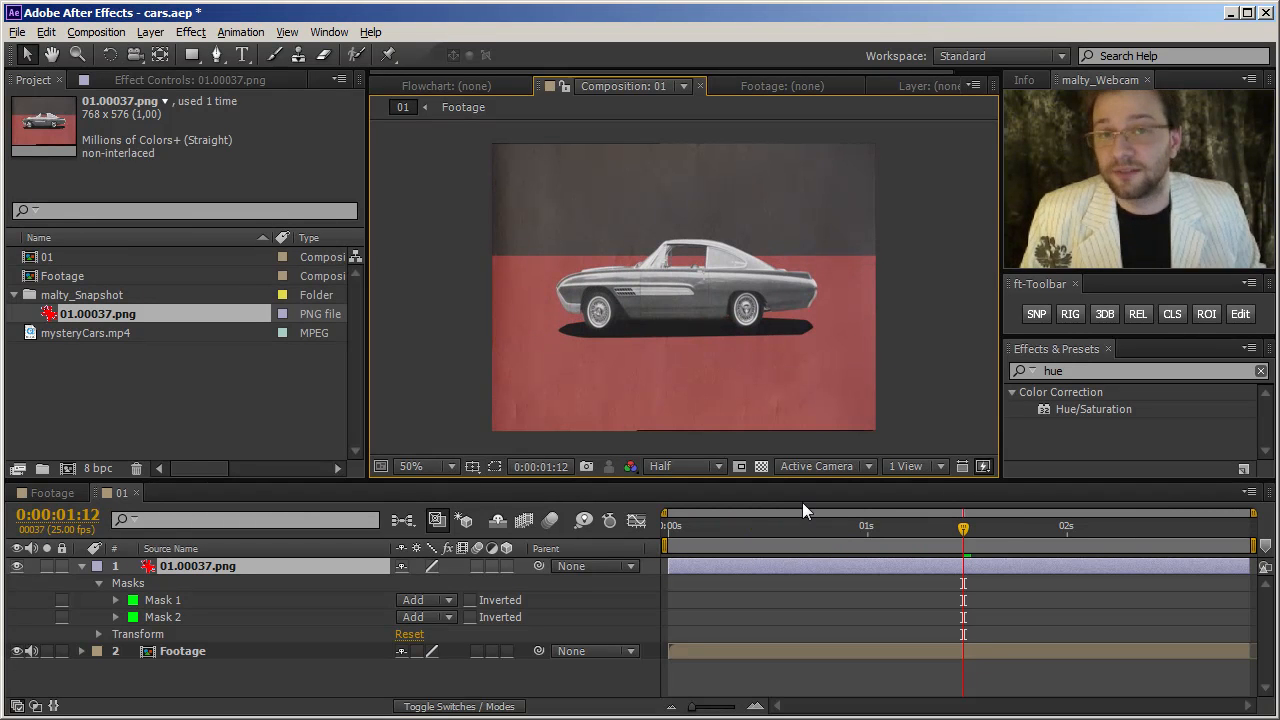